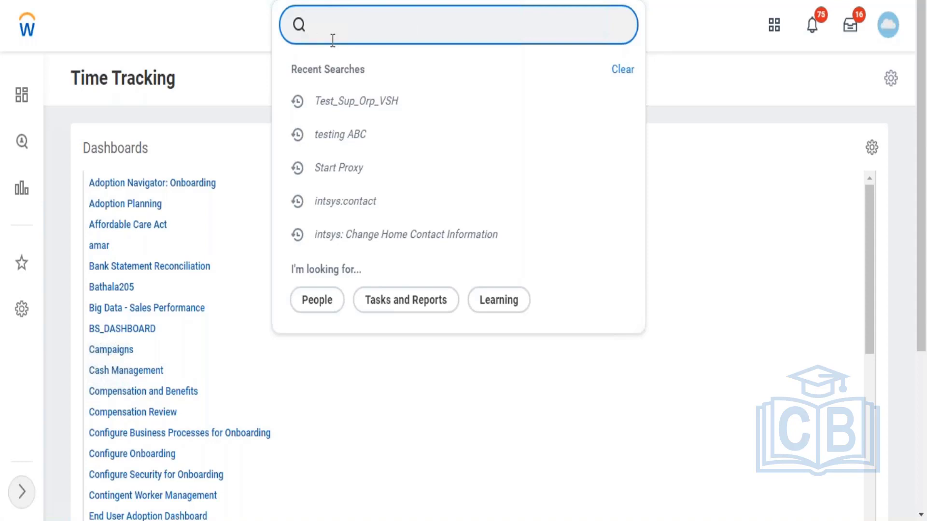
Step: Find and open the Create Custom Report task
type("e")
key("BackSpace")
type("create c")
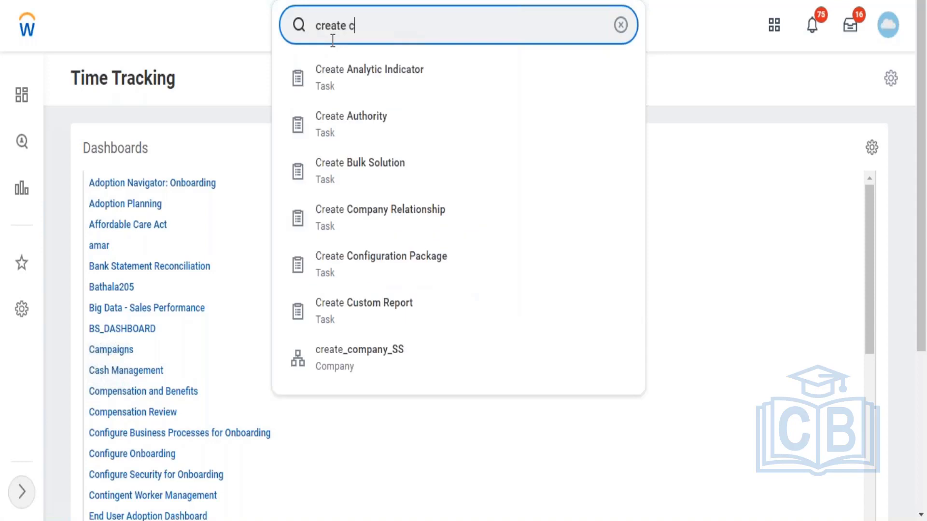
type("us")
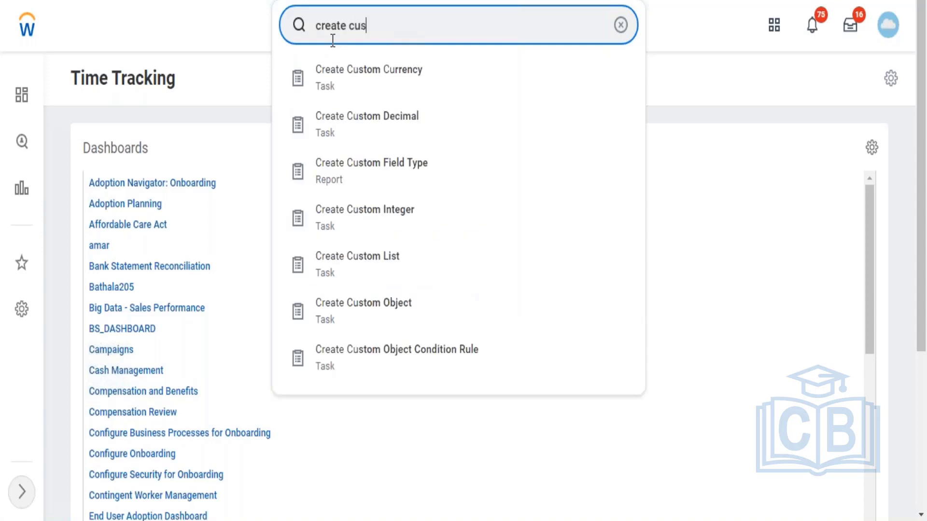
type(" repo")
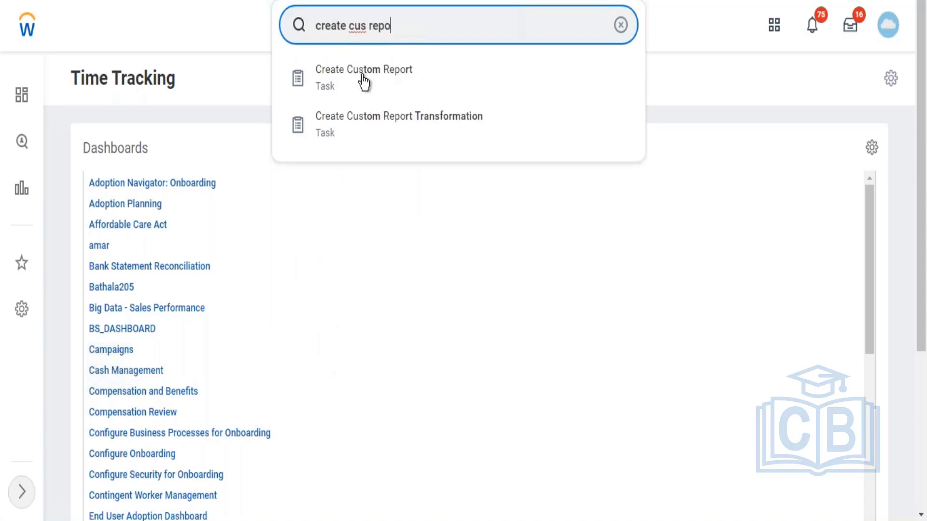
left_click(363, 72)
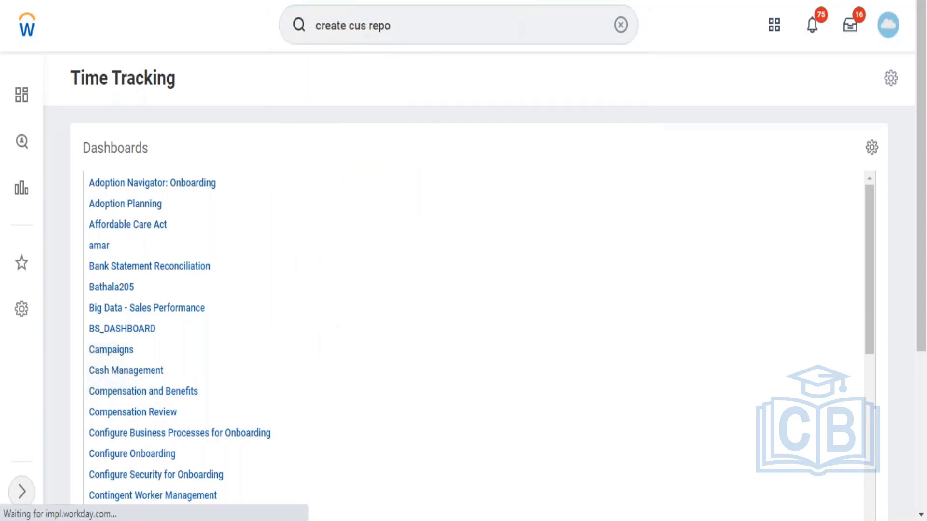
Step: Name the new report "LMS - Completion Report" and set its report type to Advanced
left_click(234, 127)
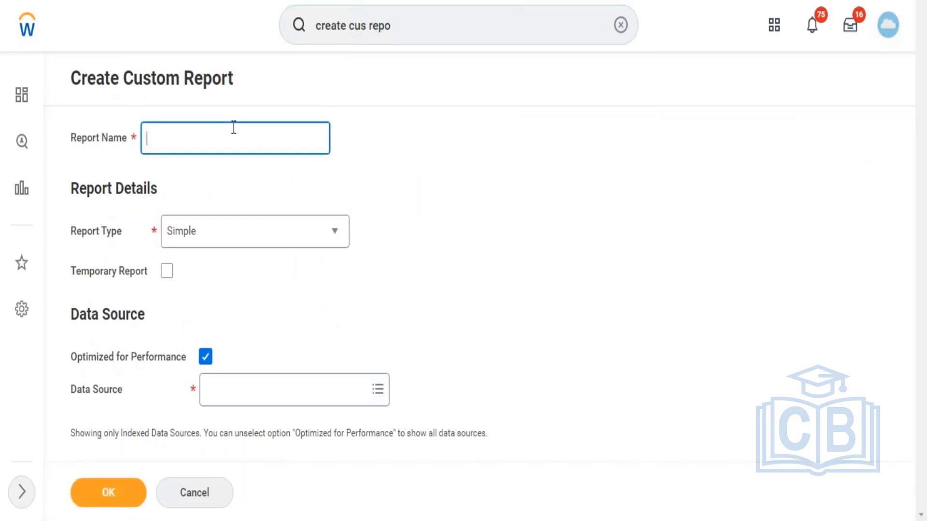
type("LMS - Completion ")
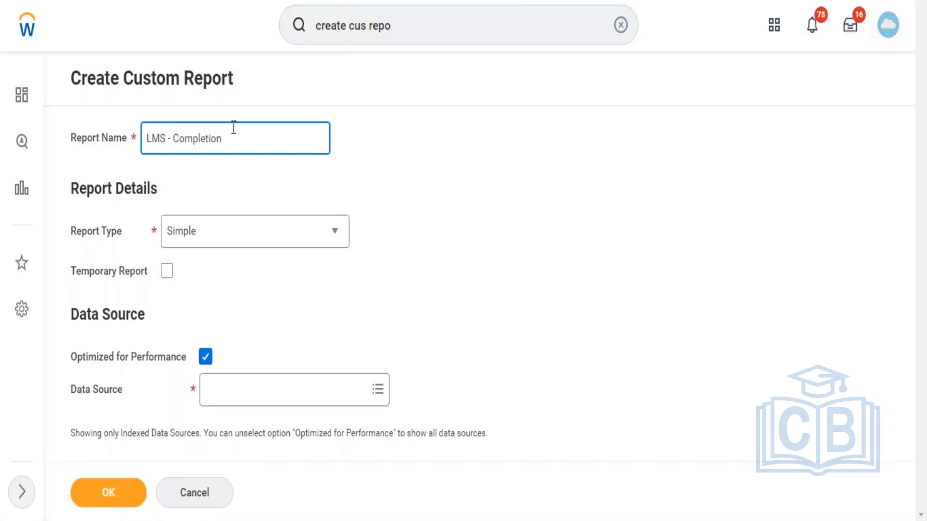
type("Report")
left_click(206, 244)
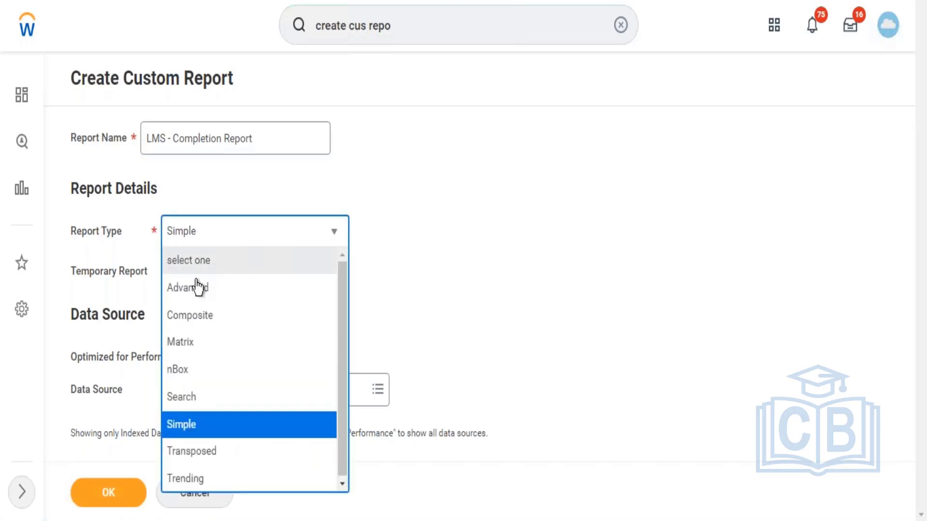
left_click(196, 289)
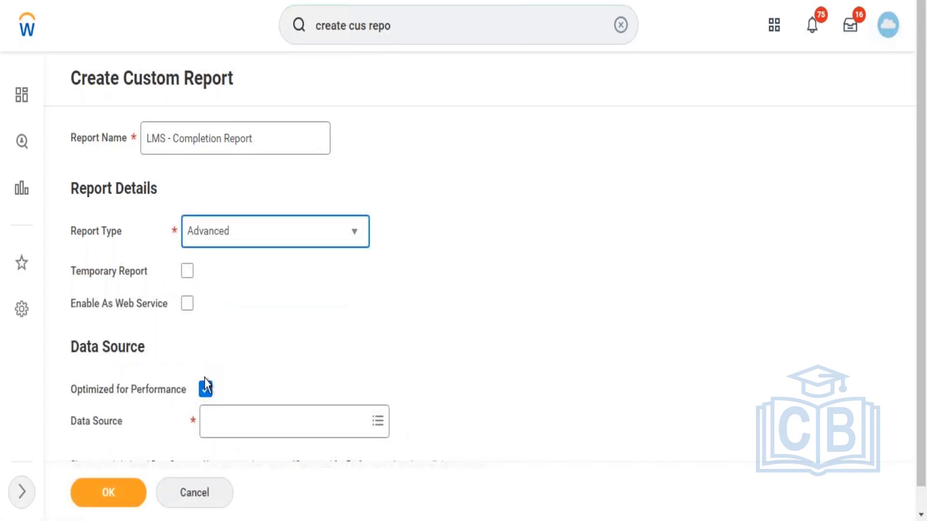
Step: Turn off Optimized for Performance and create the report with Learning Enrollments as its data source
left_click(206, 387)
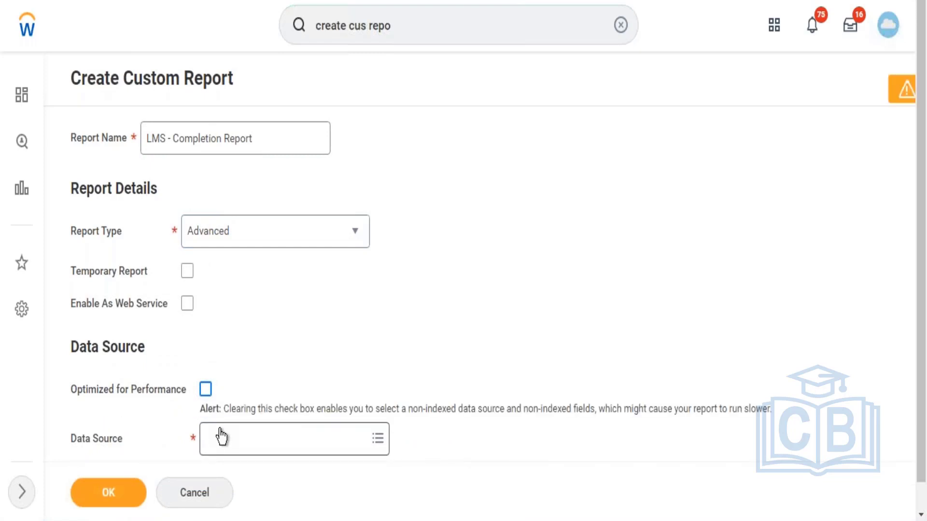
left_click(221, 437)
type("lea")
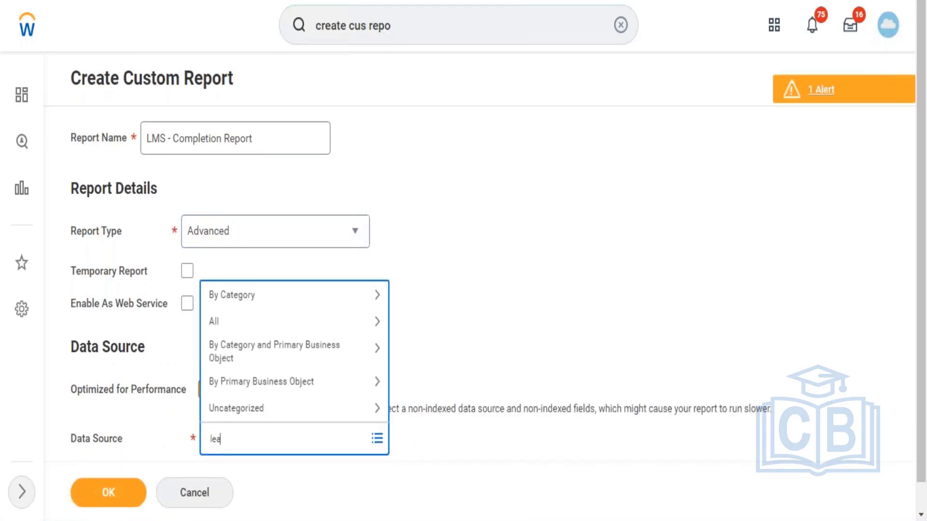
type("rning enrollment")
key("Return")
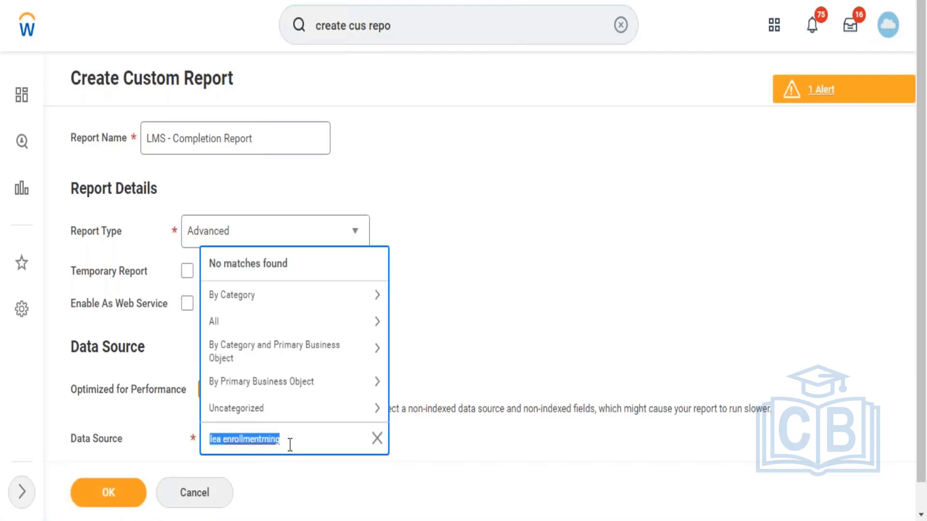
type("Learnin")
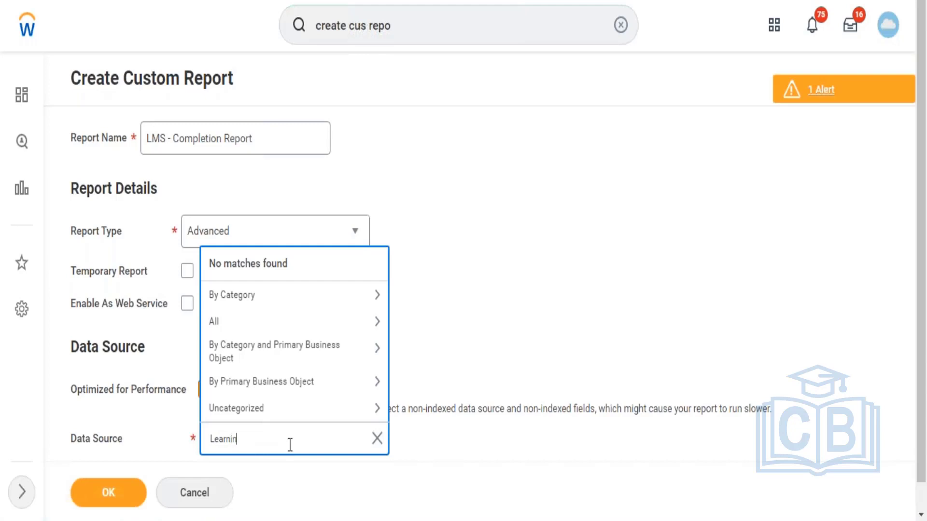
type("g Enrollment")
key("Return")
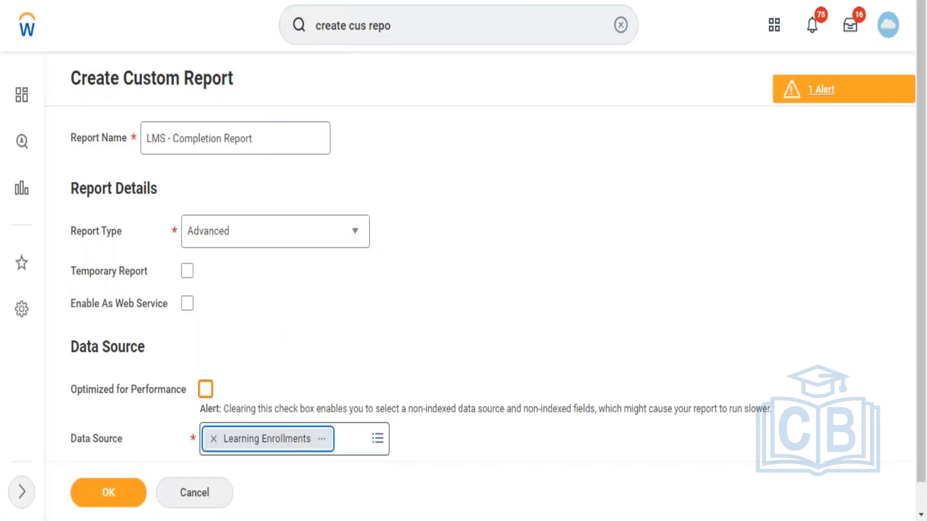
left_click(109, 493)
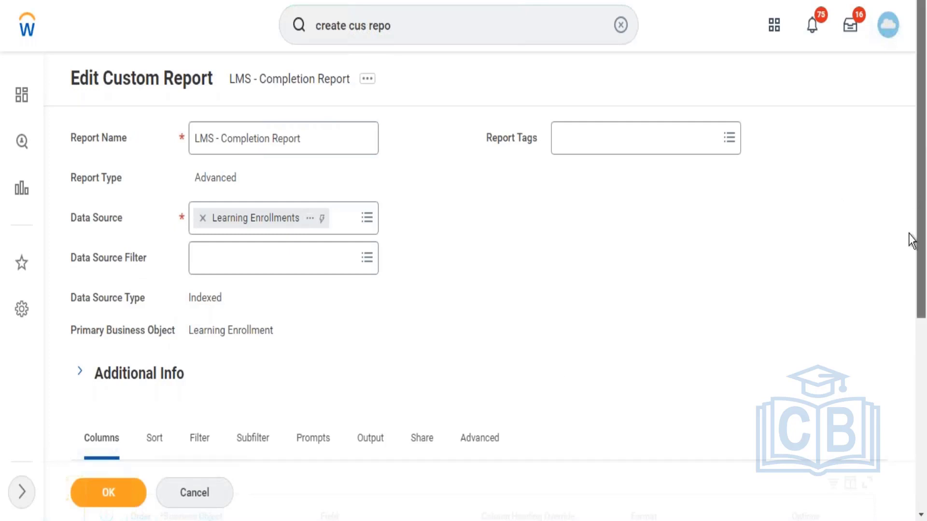
Step: Look through the report definition and its advanced options for performance, view and web services
scroll(897, 304, "down", 6)
scroll(895, 241, "up", 2)
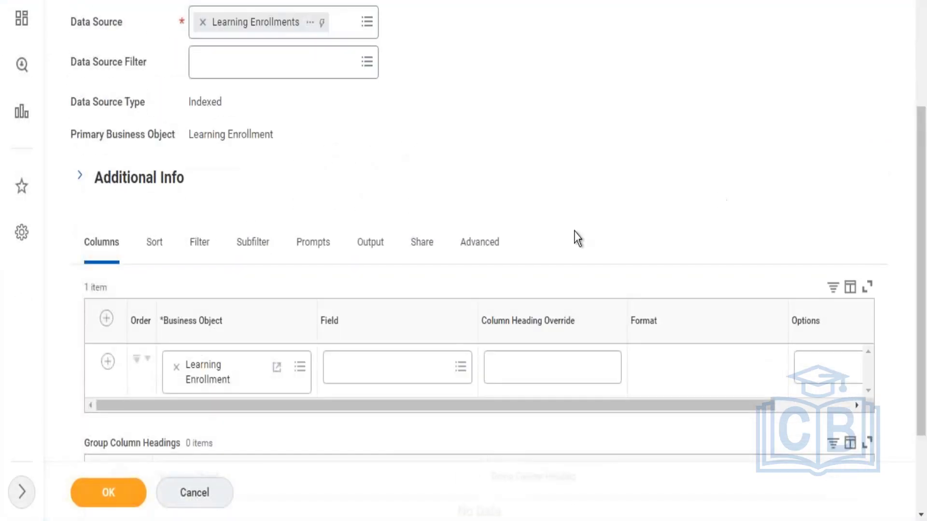
left_click(488, 256)
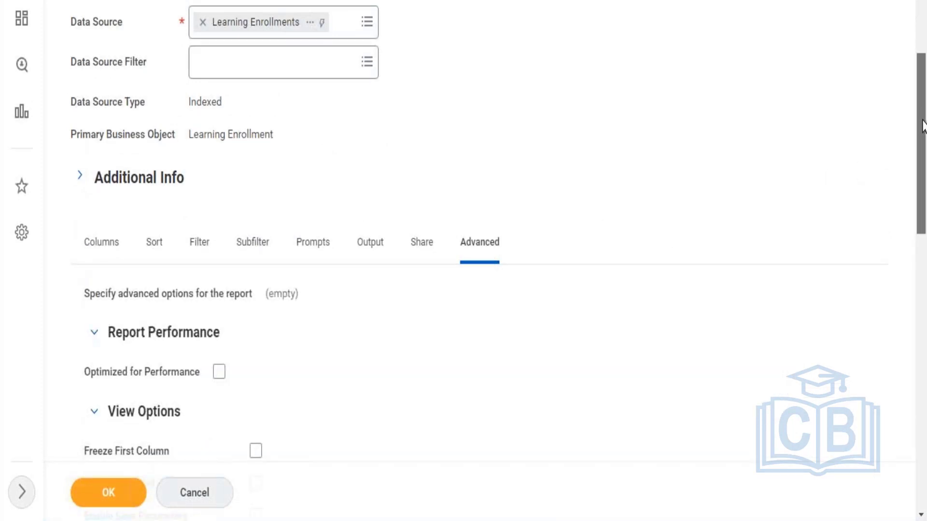
scroll(922, 124, "down", 5)
scroll(922, 186, "down", 1)
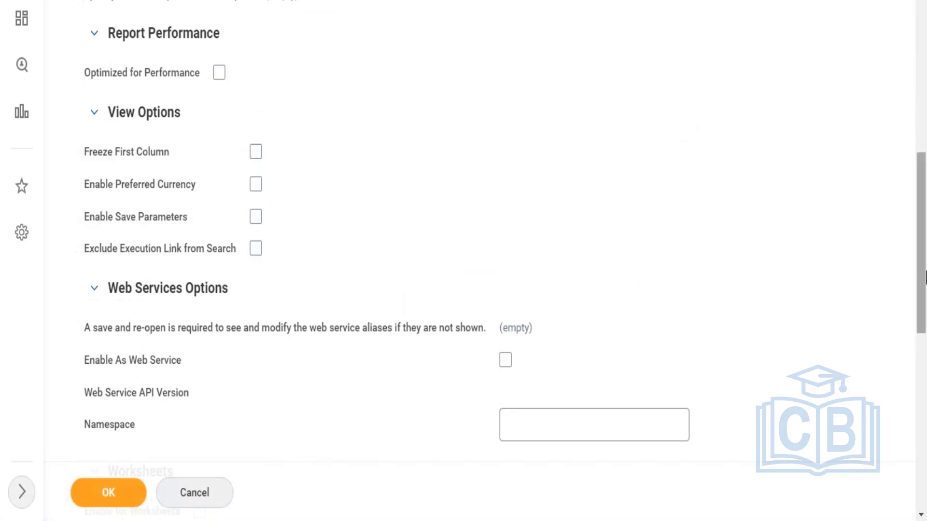
scroll(917, 194, "up", 5)
scroll(916, 156, "up", 5)
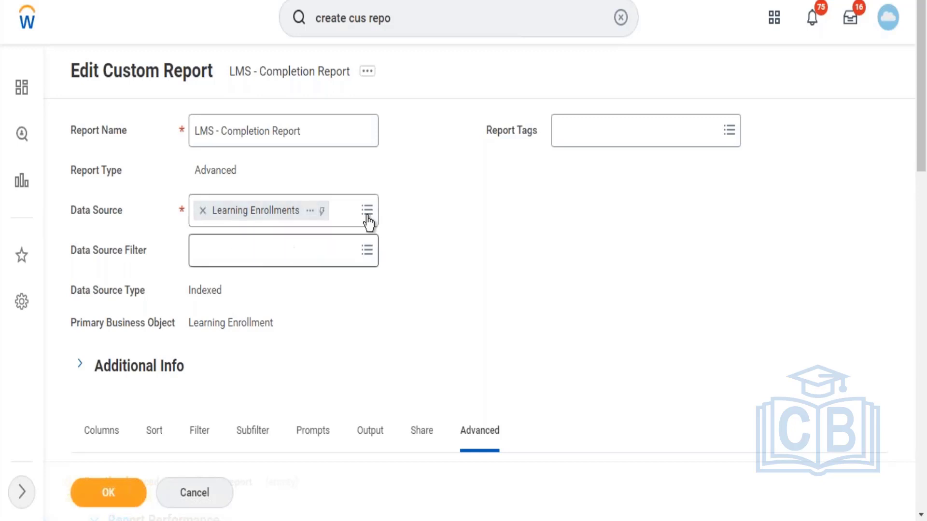
Step: Examine the details of the Learning Enrollments data source, including its data source type
left_click(311, 212)
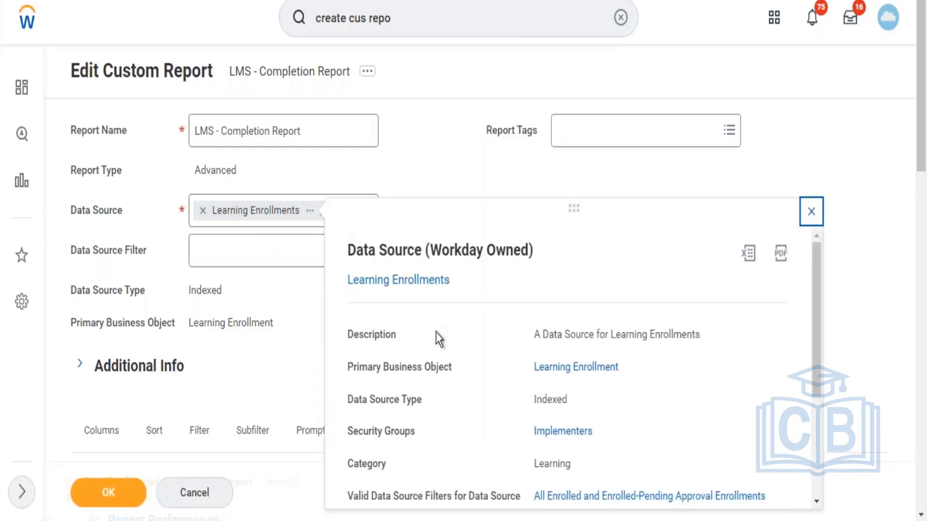
left_click_drag(533, 408, 564, 410)
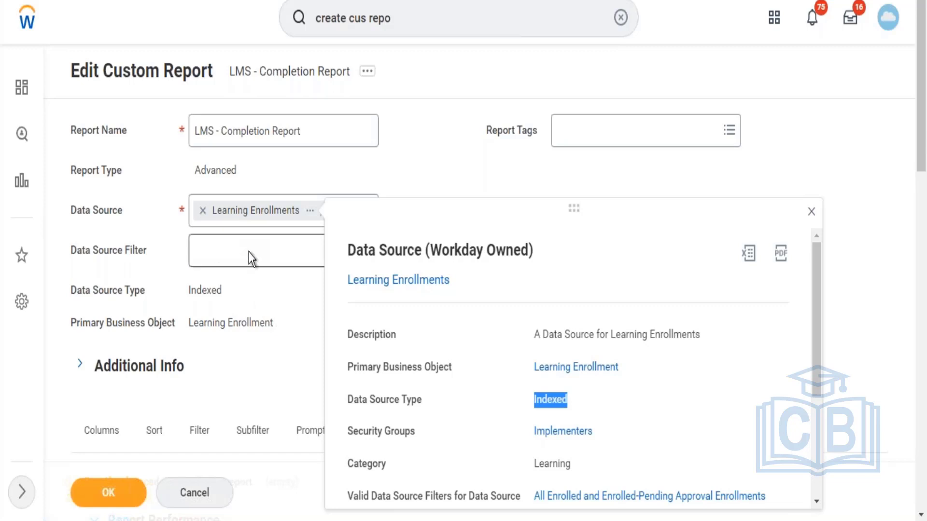
left_click(262, 296)
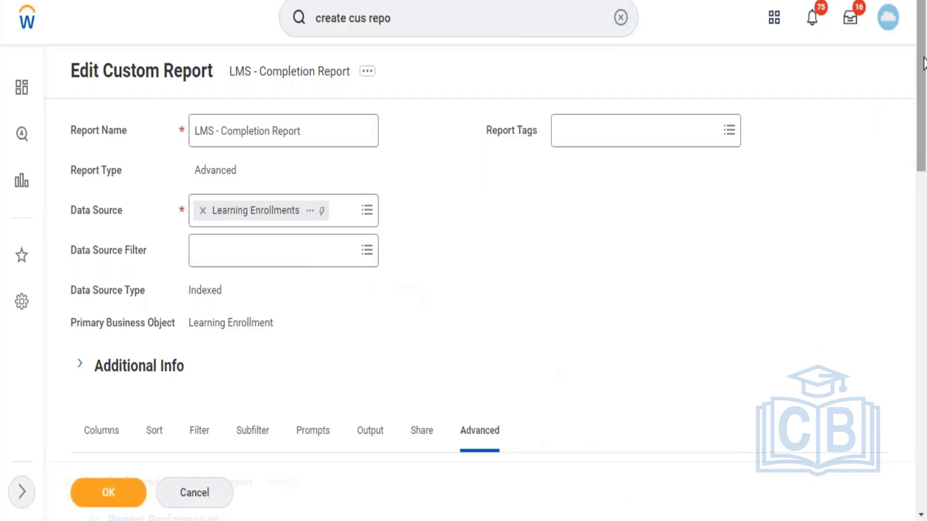
Step: Enable the report as a web service in its advanced options
left_click_drag(925, 104, 925, 241)
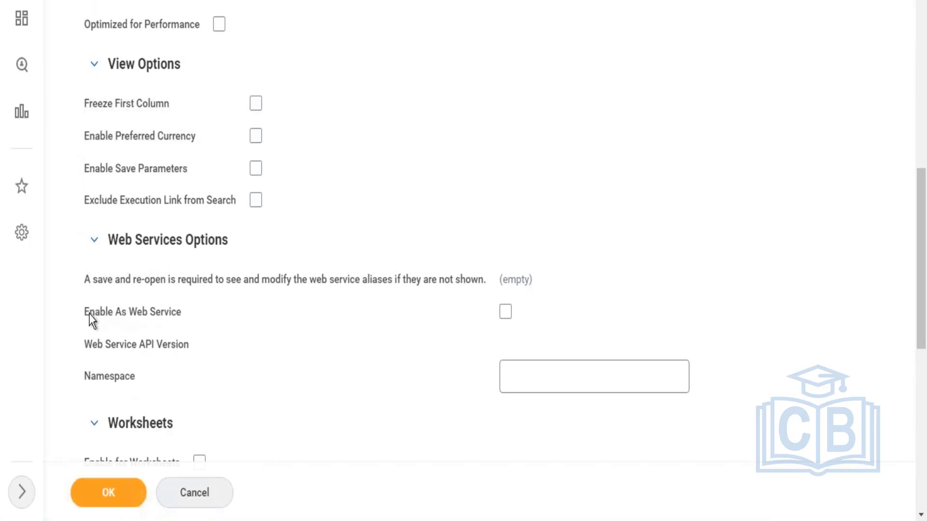
left_click_drag(85, 314, 357, 311)
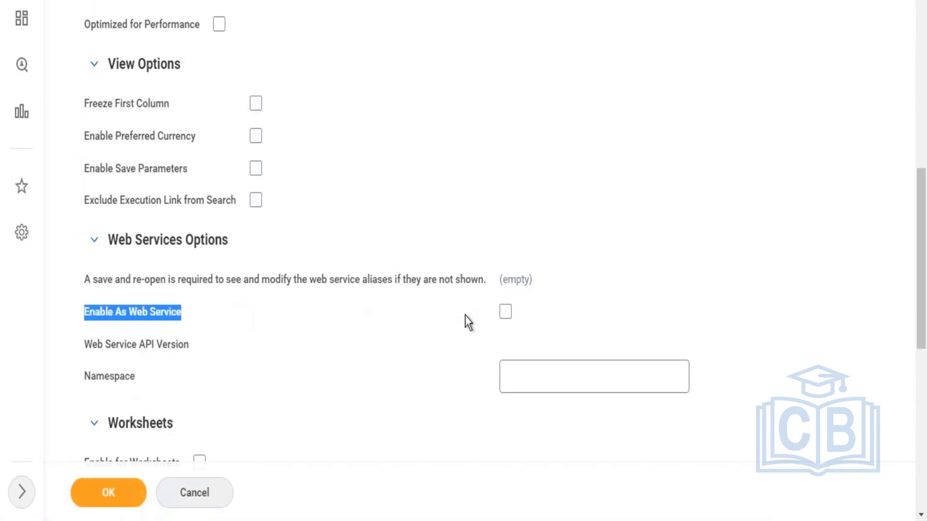
left_click_drag(465, 315, 531, 309)
left_click(505, 313)
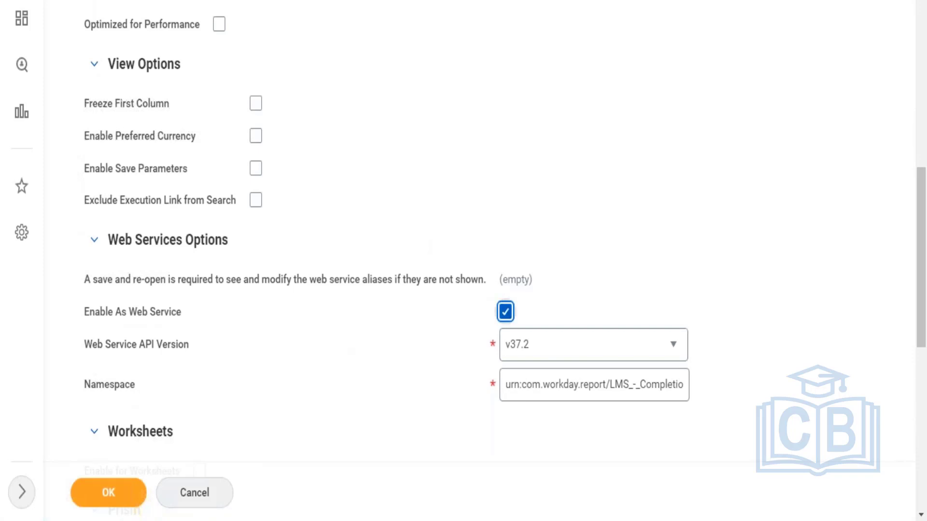
left_click(505, 311)
left_click(505, 311)
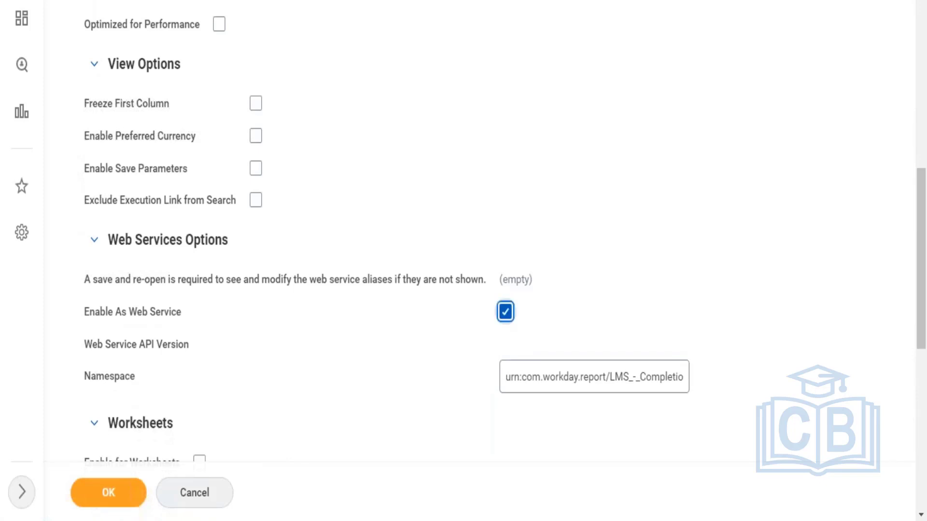
left_click(504, 312)
left_click(505, 312)
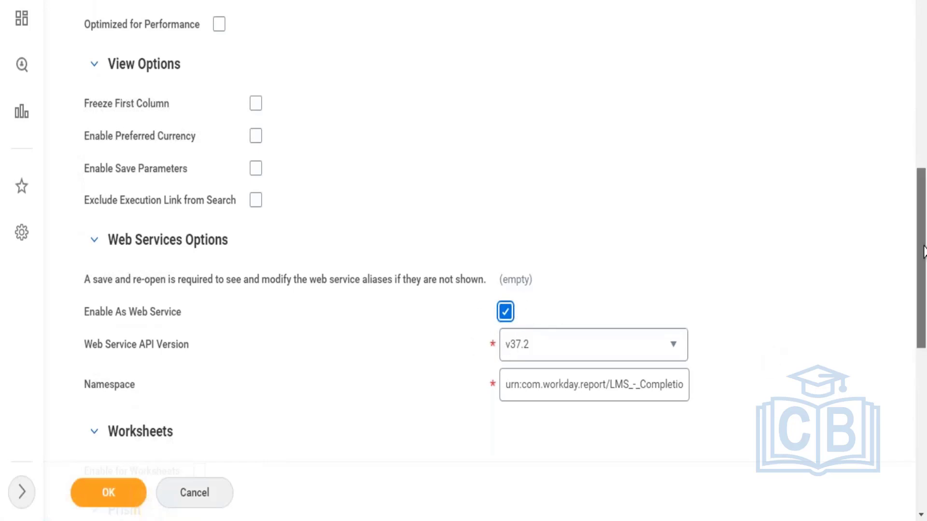
Step: Try out the Temporary Report option and view the calendar for its deletion date
left_click_drag(922, 251, 924, 394)
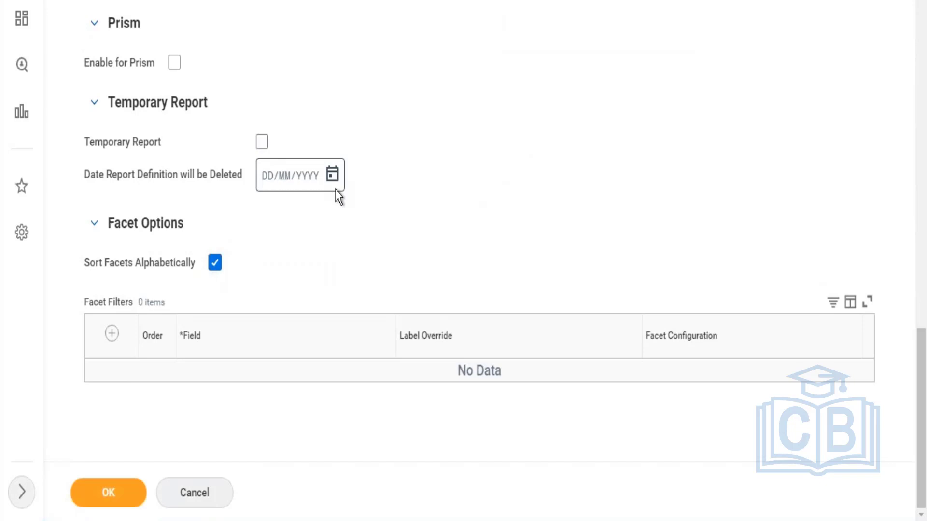
left_click(263, 150)
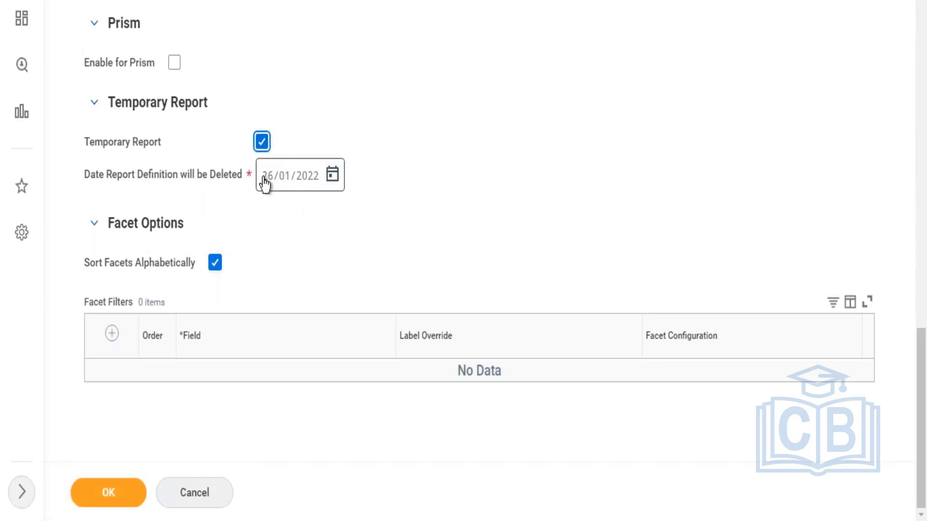
mouse_move(265, 179)
left_click(261, 145)
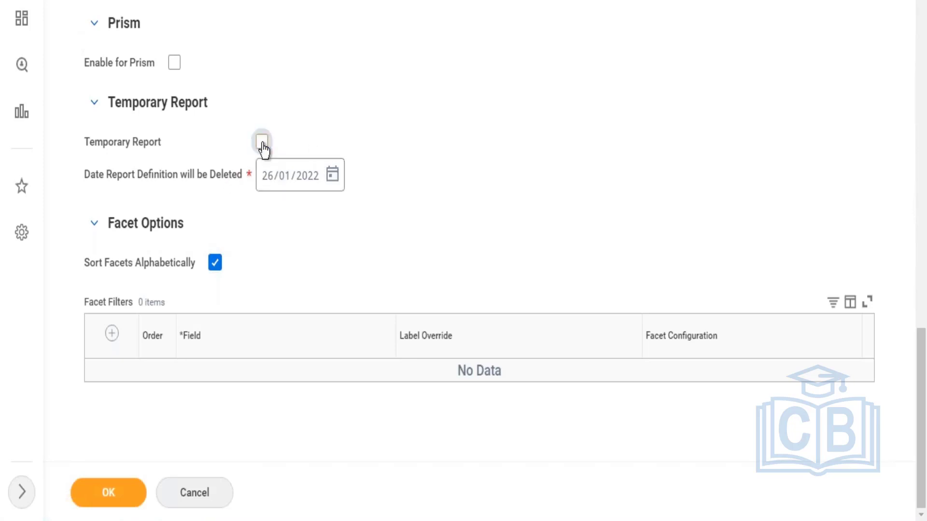
left_click(263, 145)
mouse_move(284, 179)
left_click(332, 176)
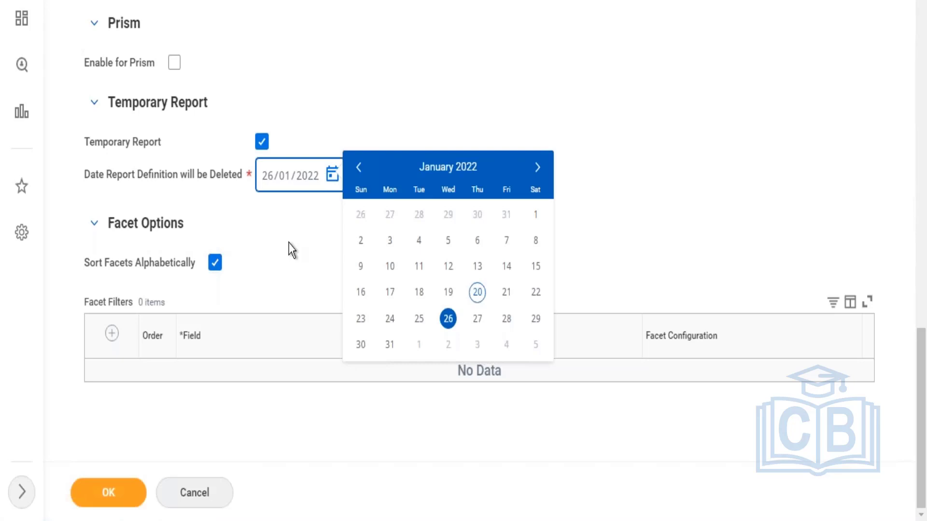
left_click(269, 221)
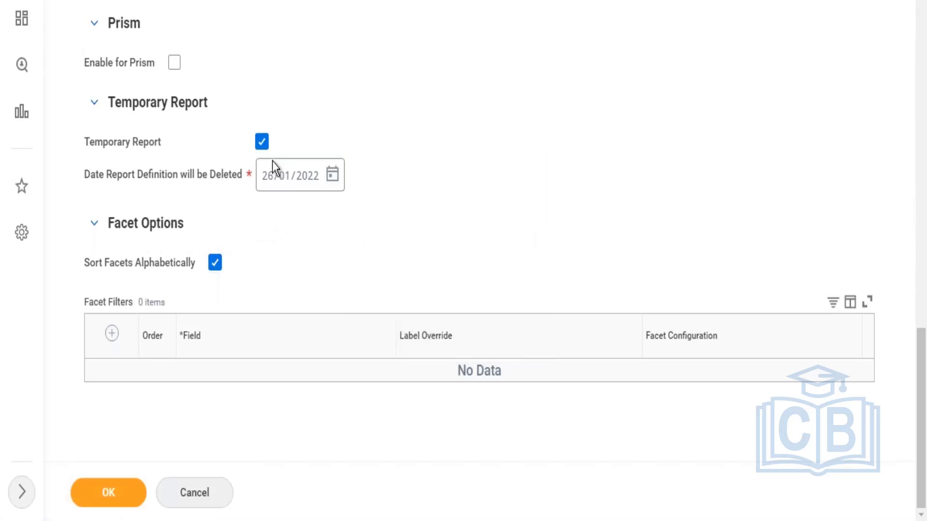
left_click(262, 142)
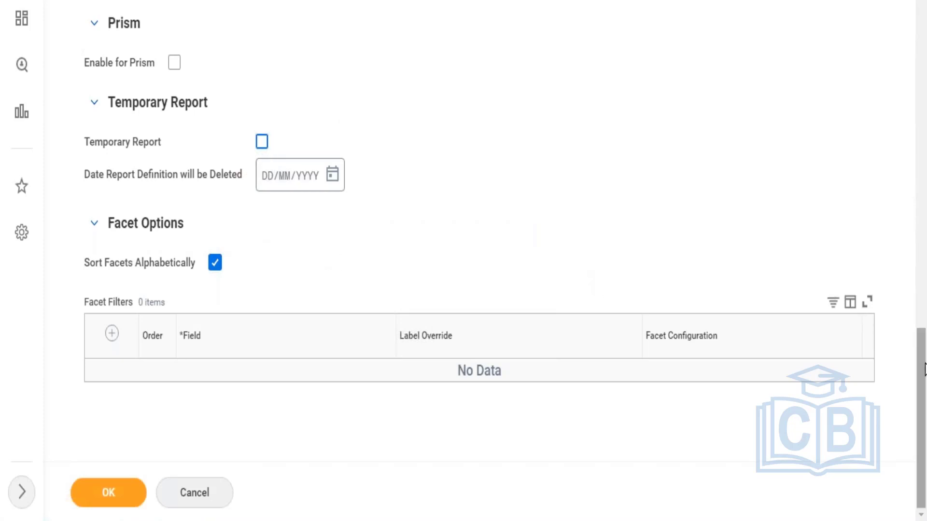
Step: Set the data source filter to All Enrolled and Enrolled-Pending Approval Enrollments
left_click_drag(923, 319, 924, 14)
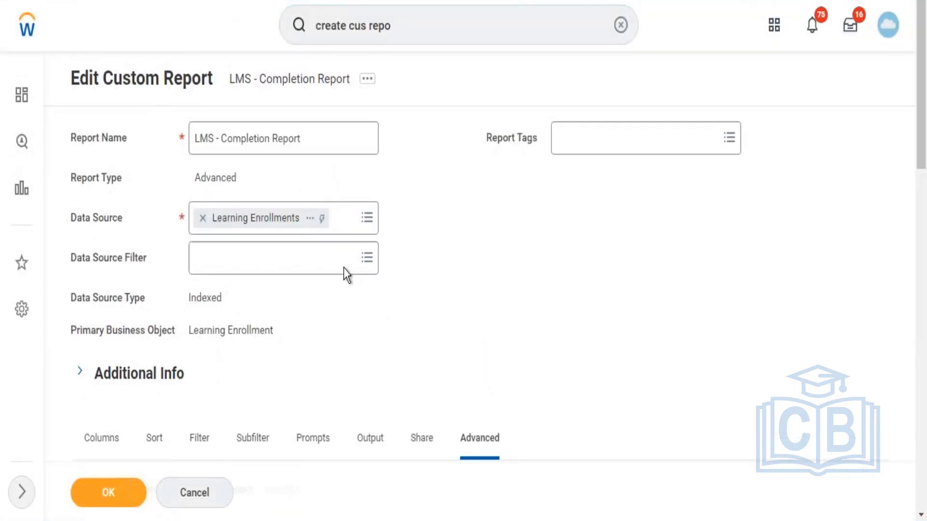
left_click(306, 267)
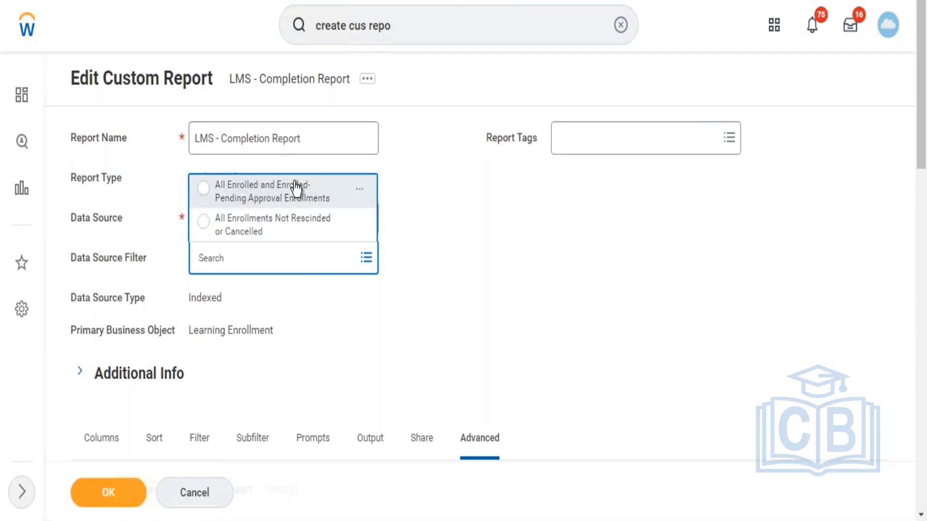
left_click(253, 201)
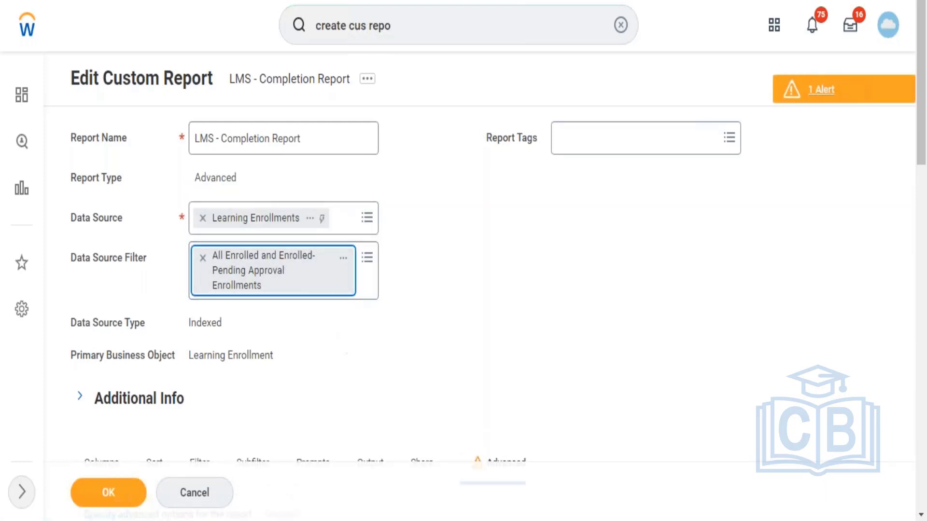
Step: Review the report definition and the options available for its data source filter
left_click(526, 318)
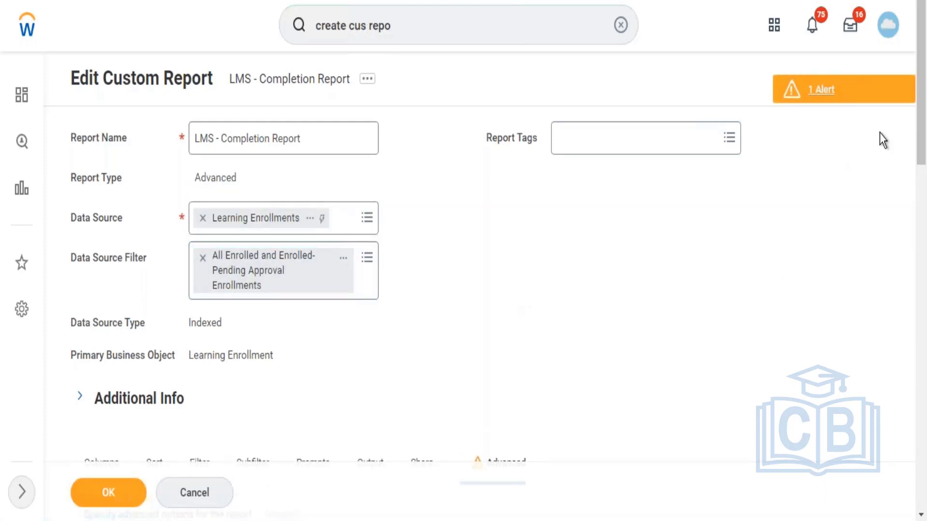
scroll(920, 124, "down", 2)
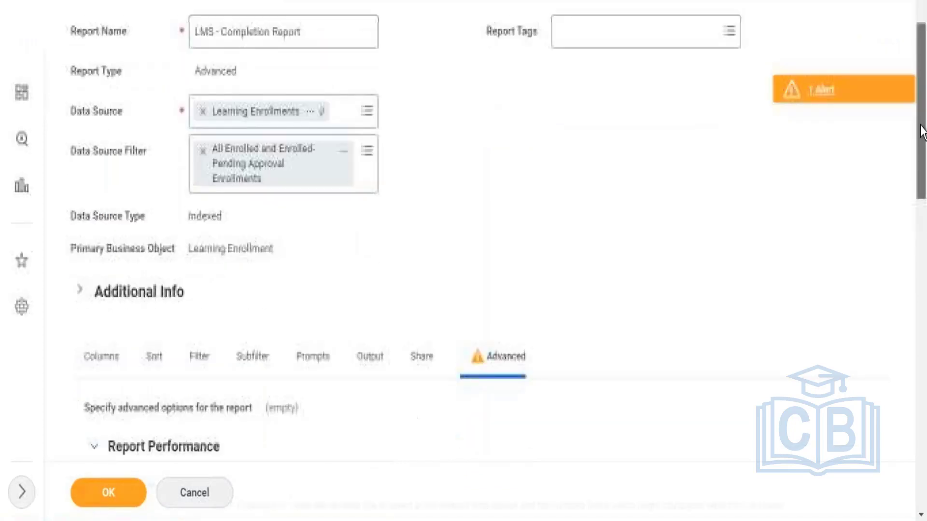
scroll(921, 138, "down", 1)
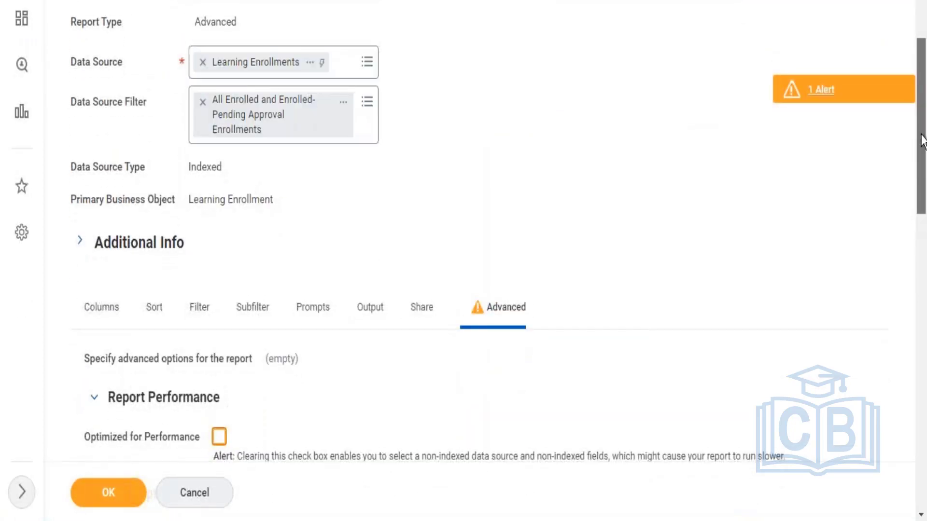
scroll(922, 165, "down", 1)
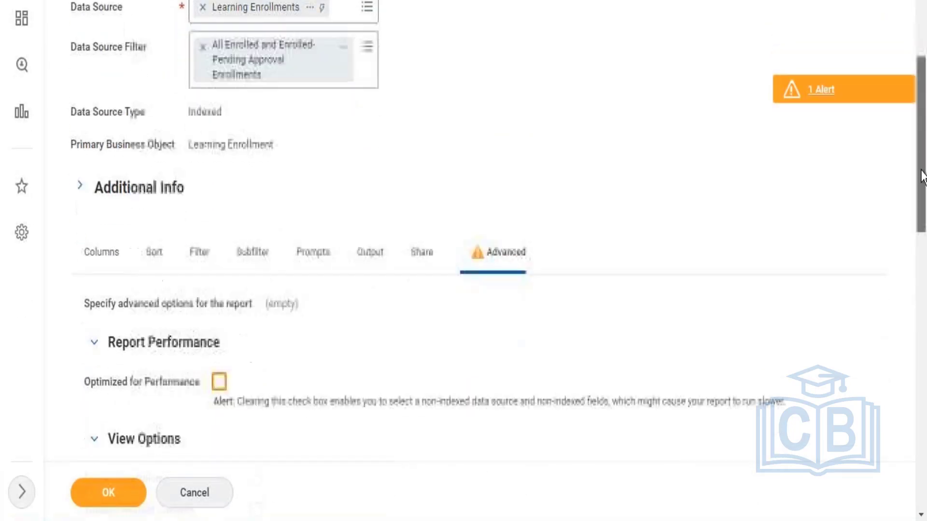
scroll(921, 173, "down", 1)
scroll(921, 176, "up", 3)
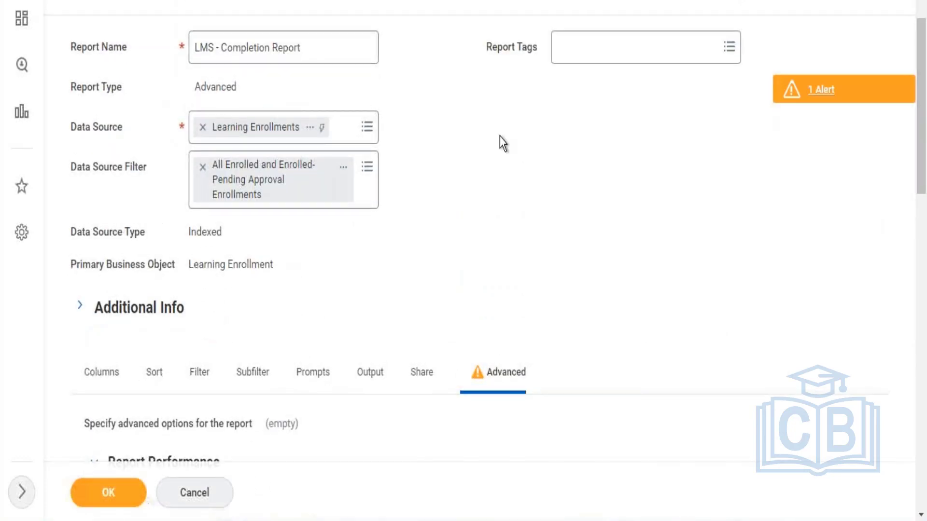
left_click(367, 167)
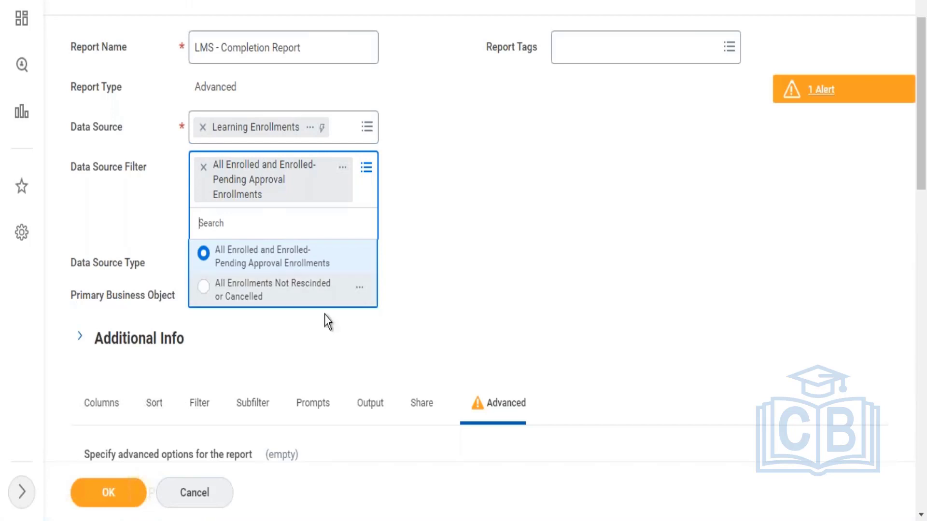
left_click(285, 339)
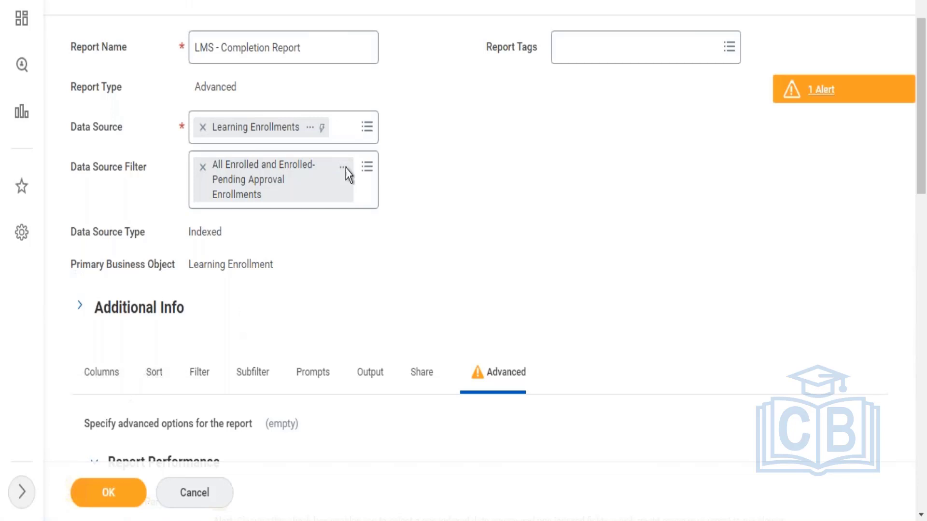
left_click(367, 168)
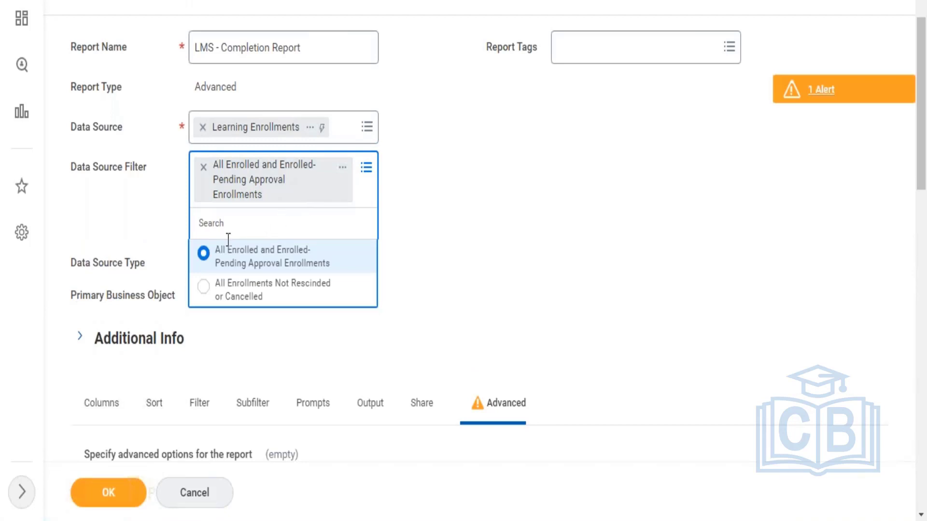
left_click(247, 369)
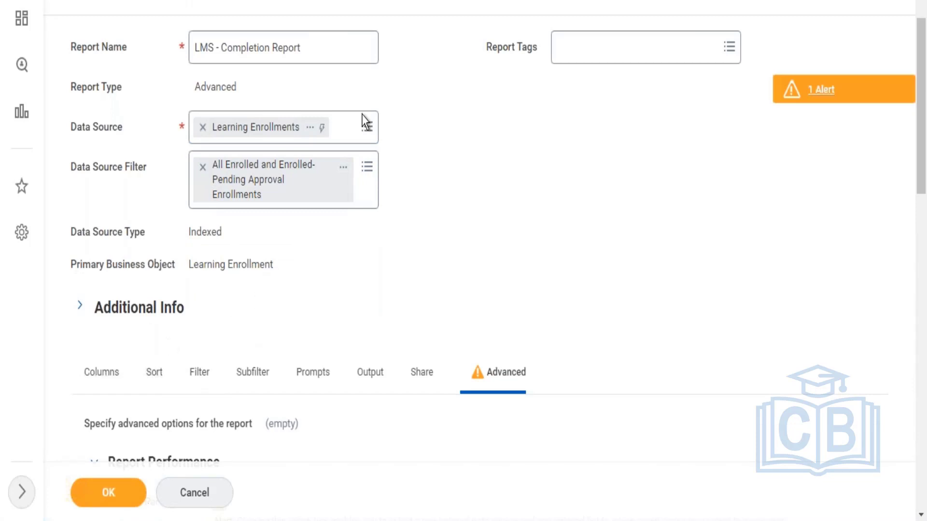
left_click(368, 169)
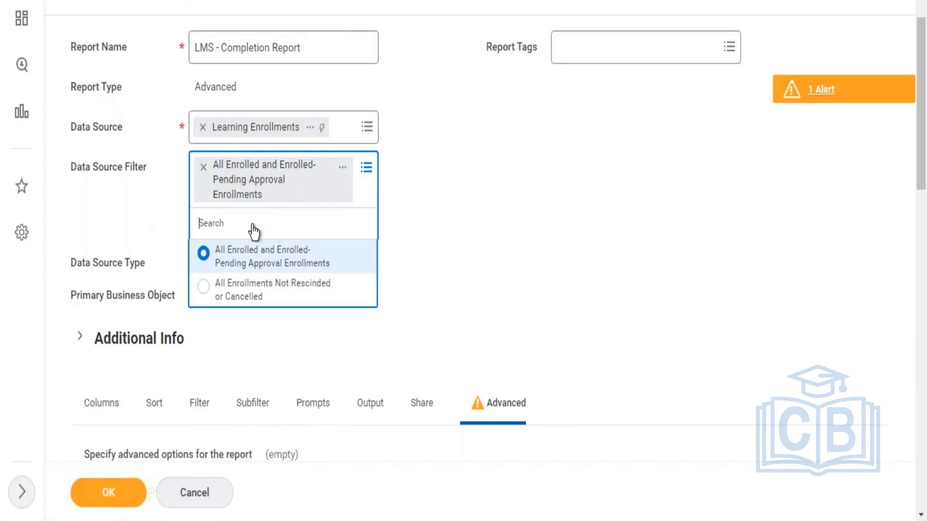
left_click(511, 225)
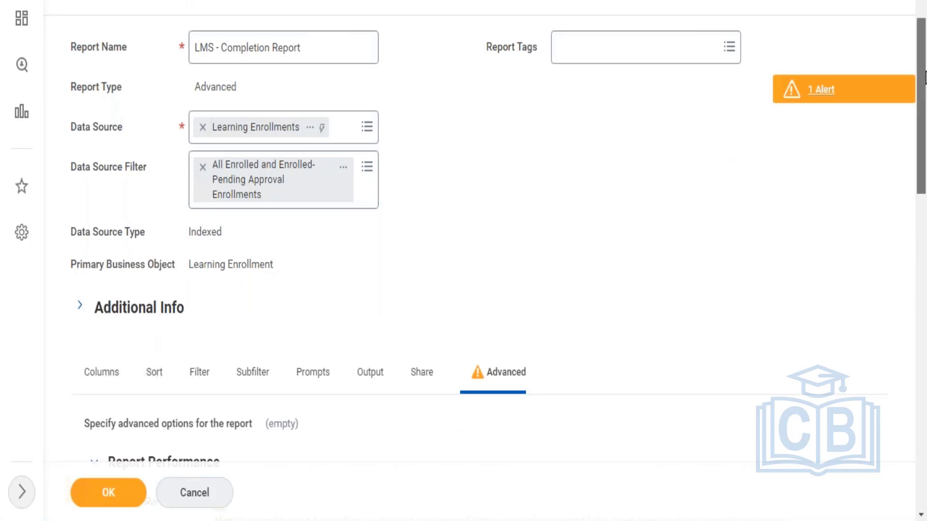
Step: Clear the data source filter and bring up the report's column settings
scroll(924, 123, "down", 1)
scroll(924, 123, "down", 3)
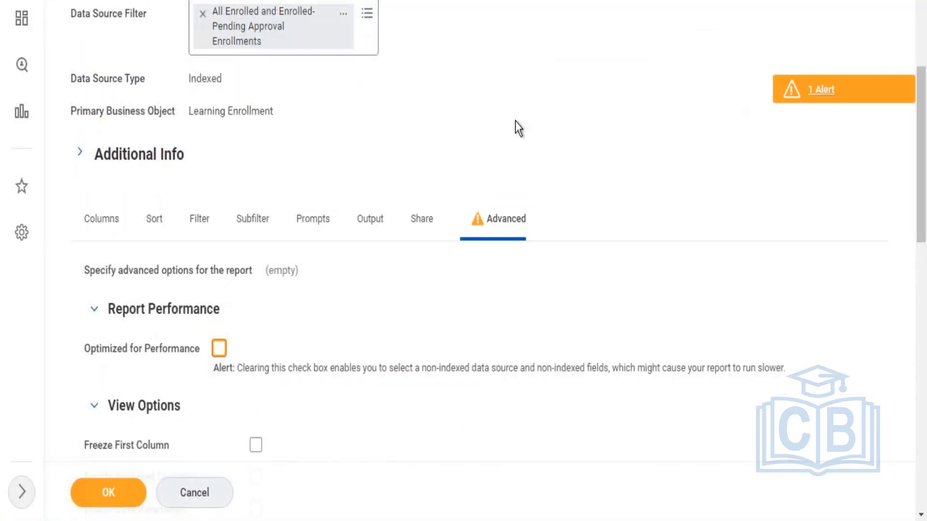
left_click(203, 20)
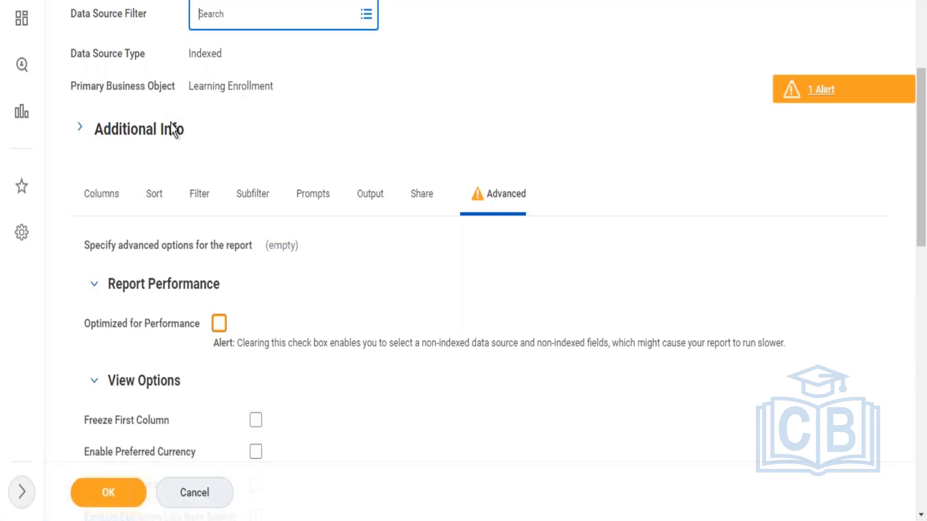
left_click(104, 220)
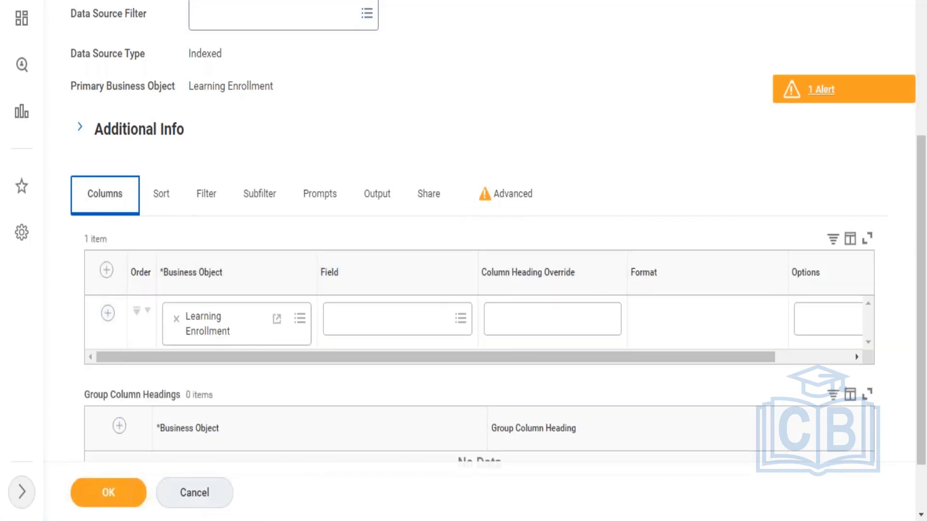
Step: Create a new report tag named RAM - Learning and assign it to the report
left_click_drag(924, 244, 920, 67)
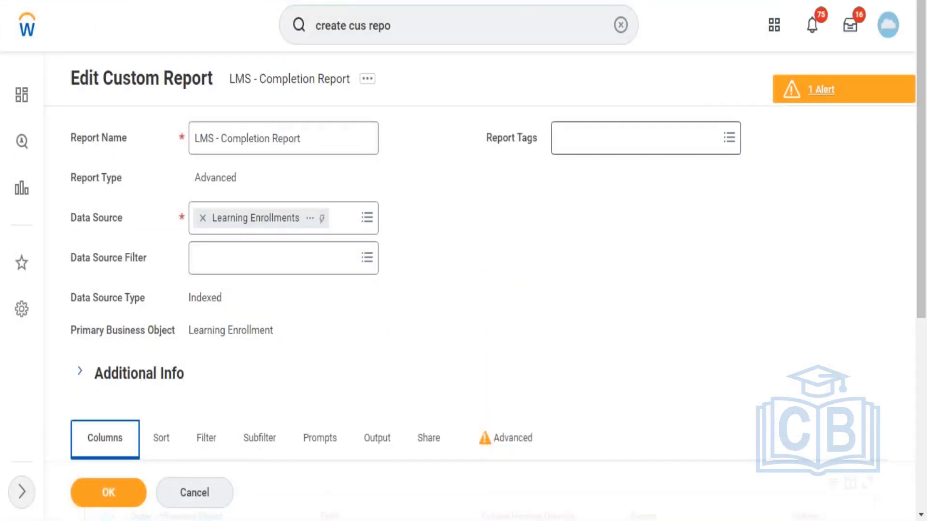
left_click(629, 151)
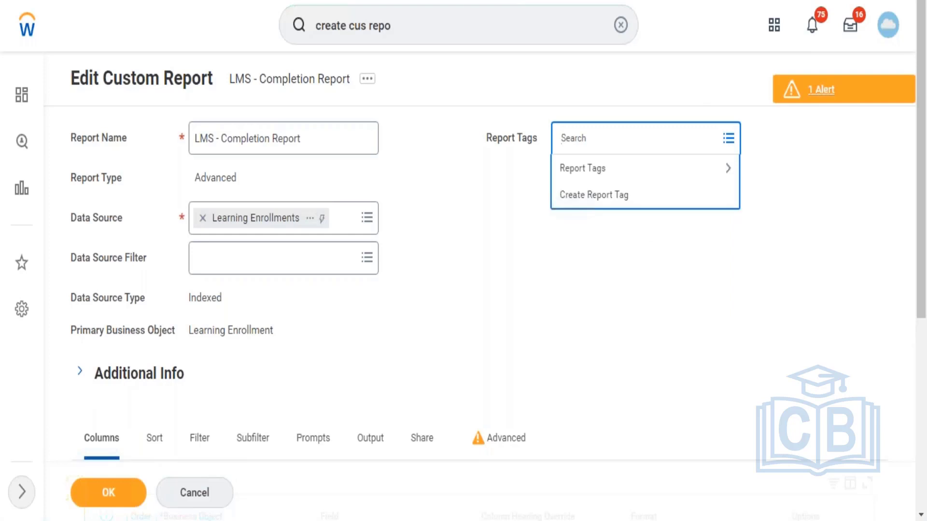
right_click(609, 203)
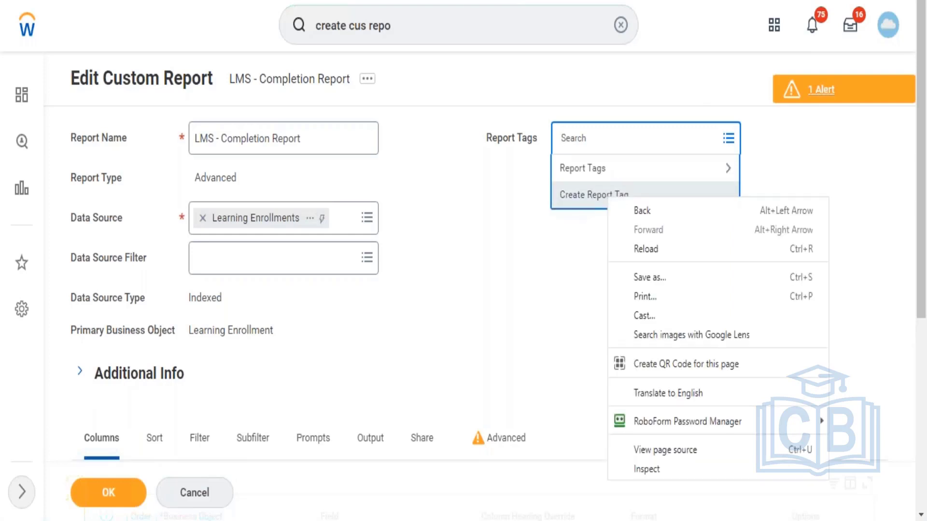
key("Escape")
key("Escape")
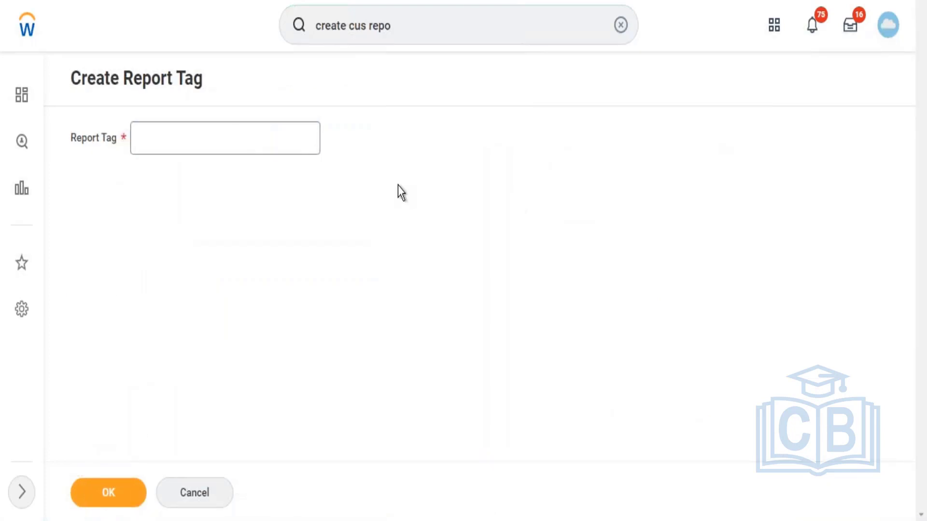
left_click(242, 147)
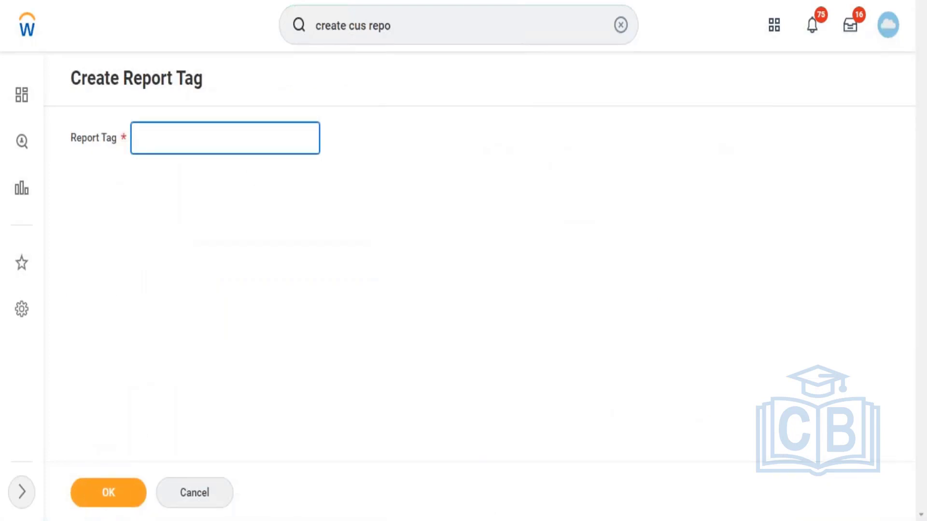
type("RAM - Learning")
left_click(99, 502)
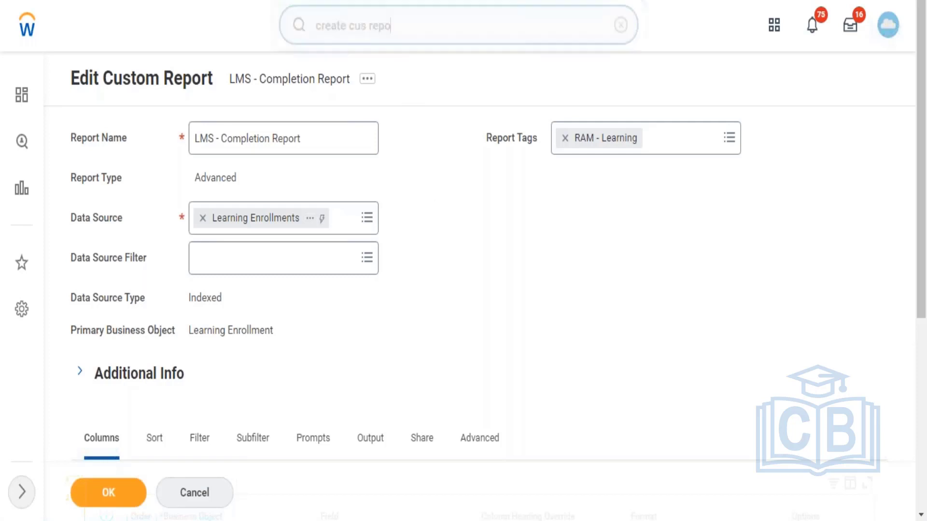
Step: Try a global search for the new report tag using Ram-Lea
triple_click(403, 21)
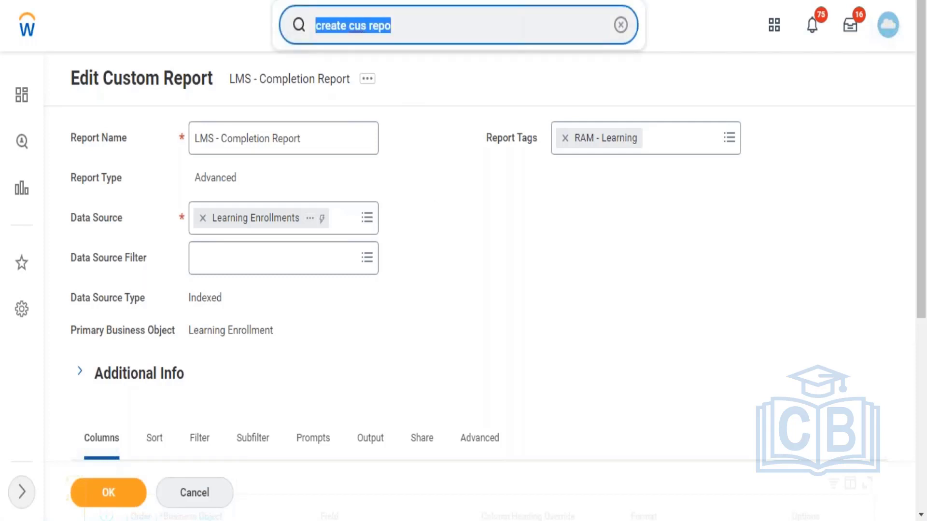
type("Ram")
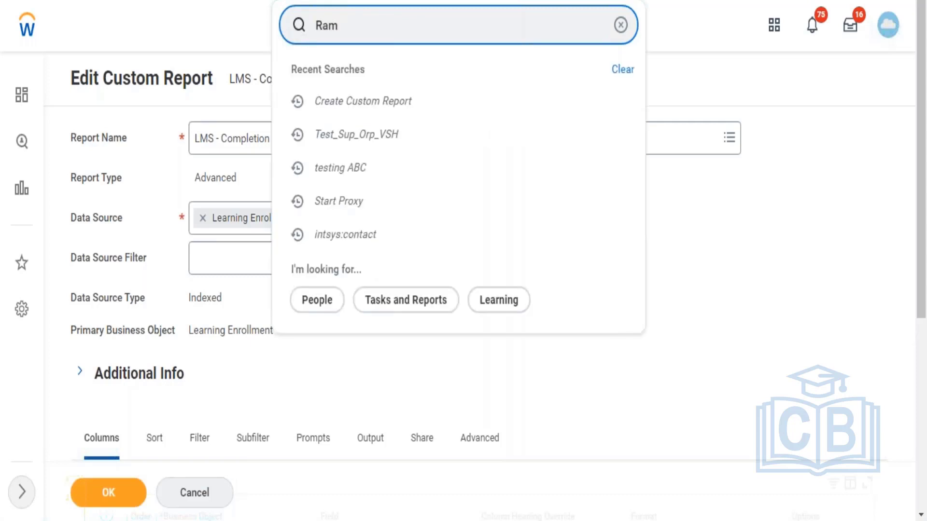
type("-L")
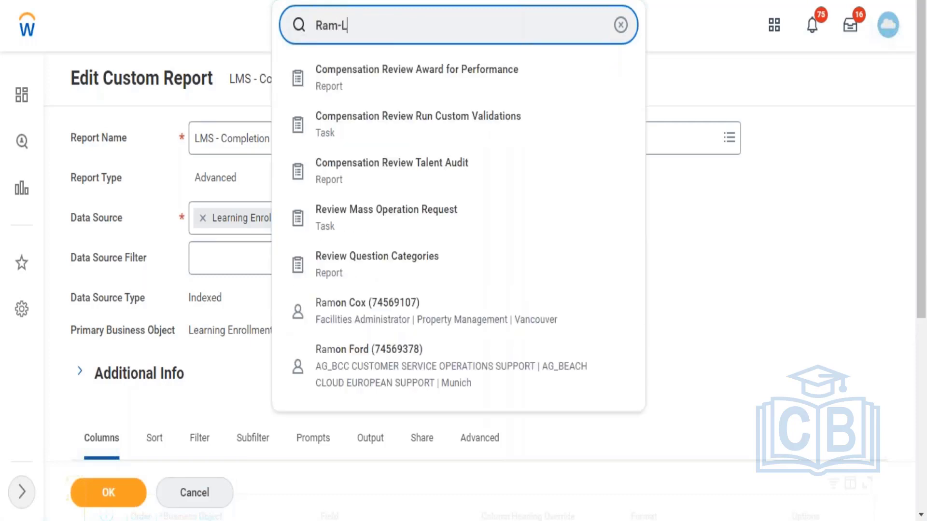
type("ea")
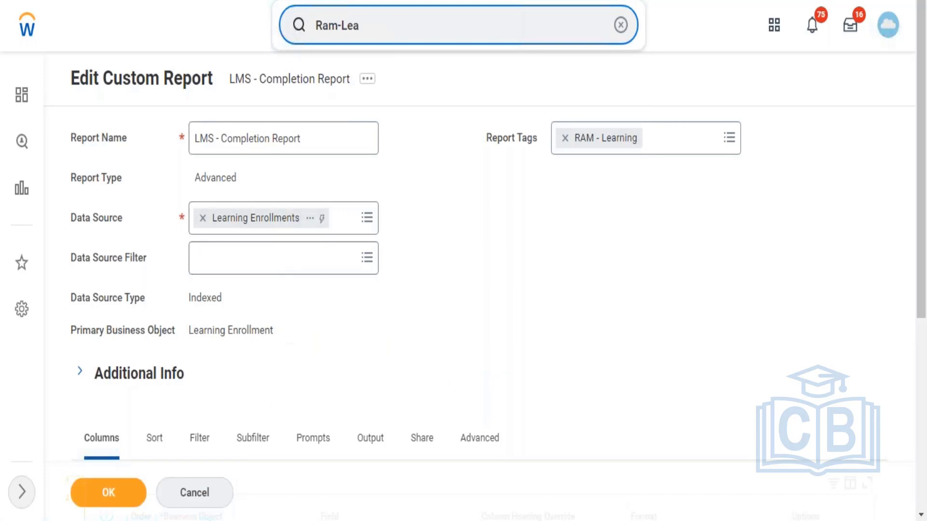
Step: Set the field of the first report column to Learning Enrollment
left_click_drag(924, 205, 923, 271)
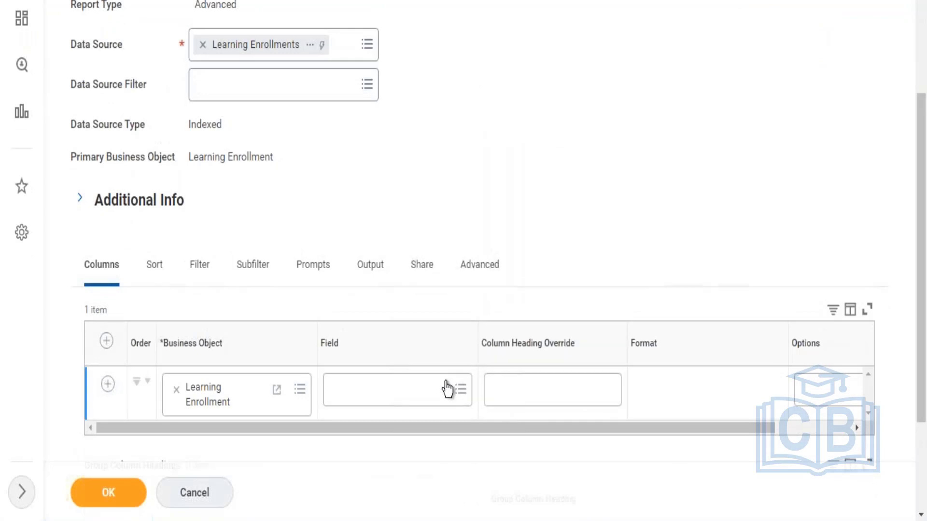
left_click(392, 404)
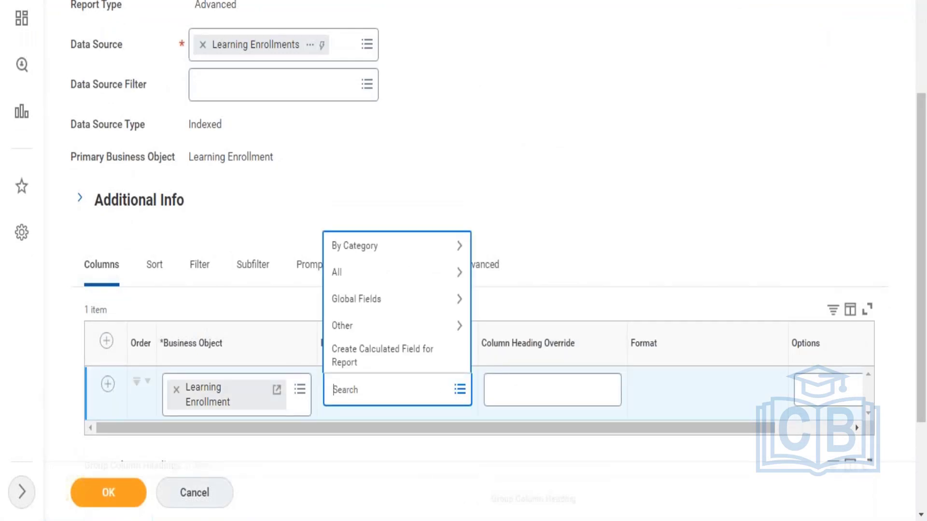
type("Learning enrollment")
key("Return")
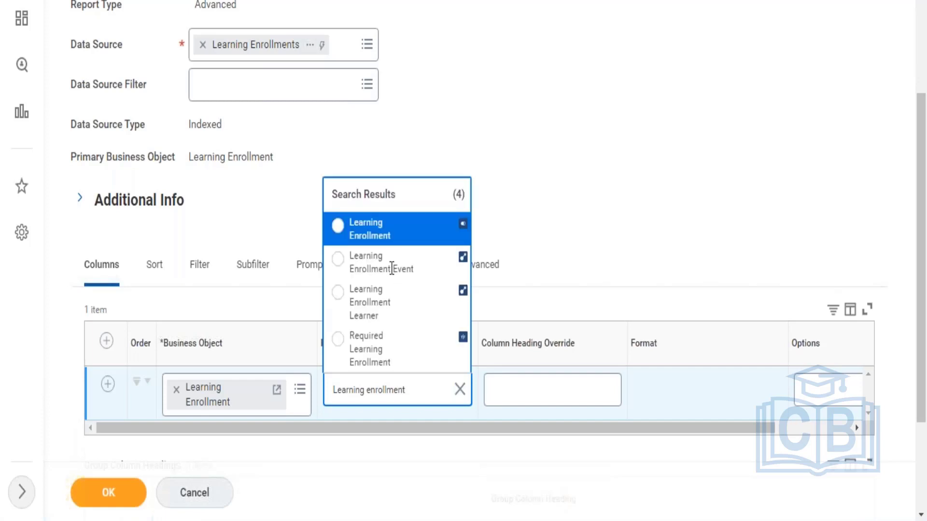
left_click(384, 229)
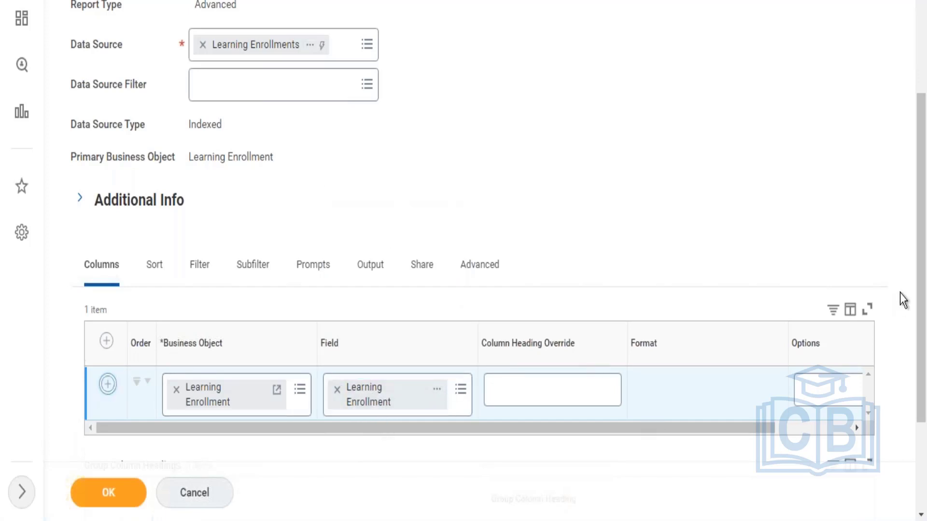
Step: Add a second column on the Learning Enrollment business object and search its field choices for Enrollment status
scroll(903, 300, "down", 4)
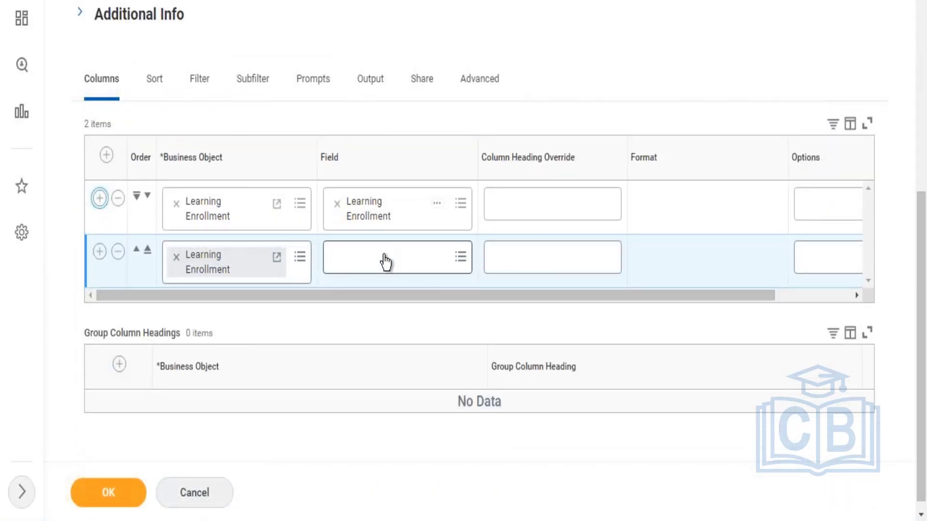
left_click(384, 262)
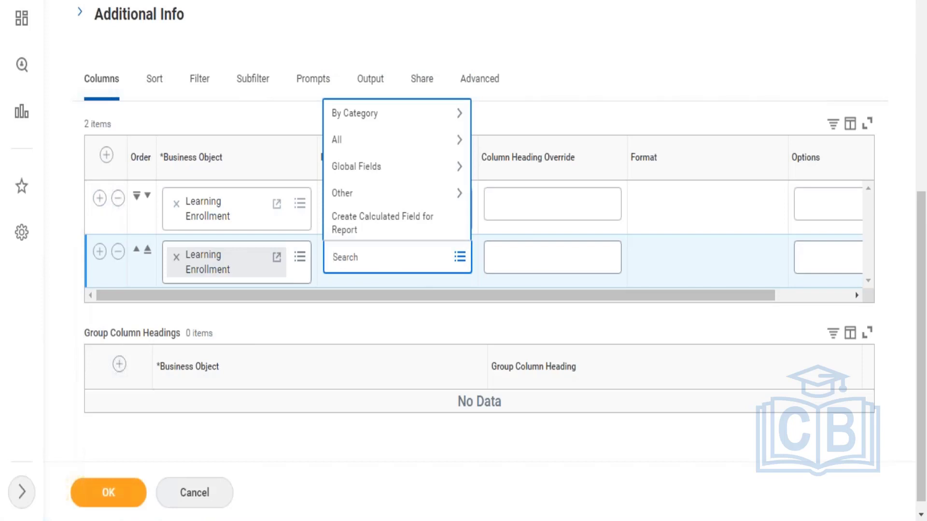
type("Ernollemn")
type("t")
key("BackSpace")
key("BackSpace")
type("ent Stusta")
key("Return")
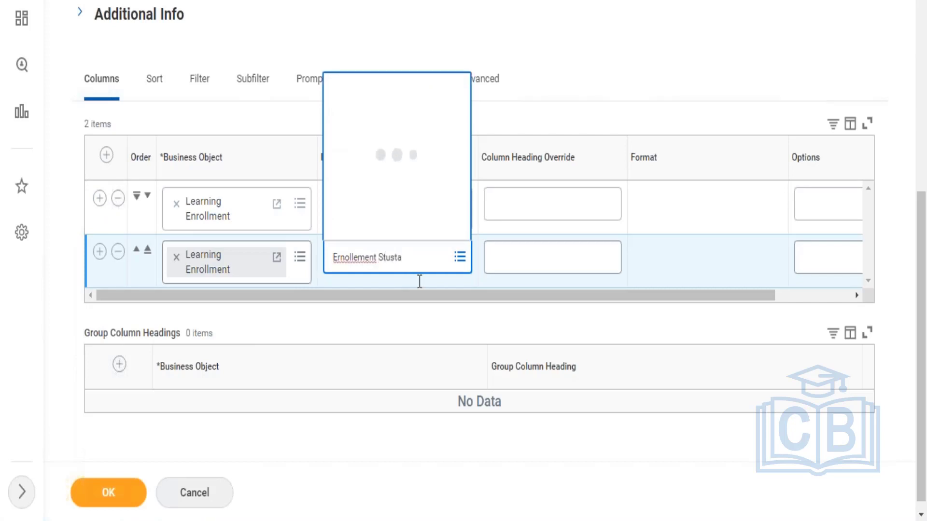
type("En")
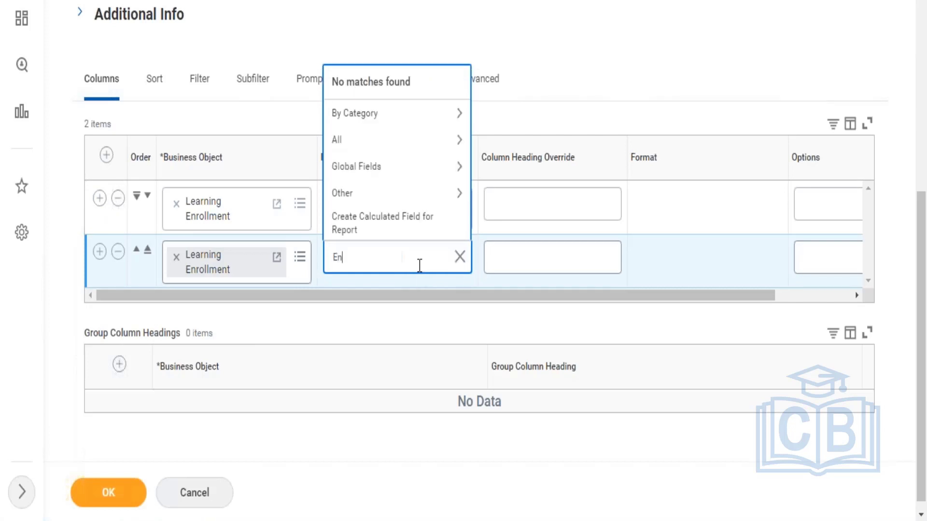
type("rollment status")
key("Return")
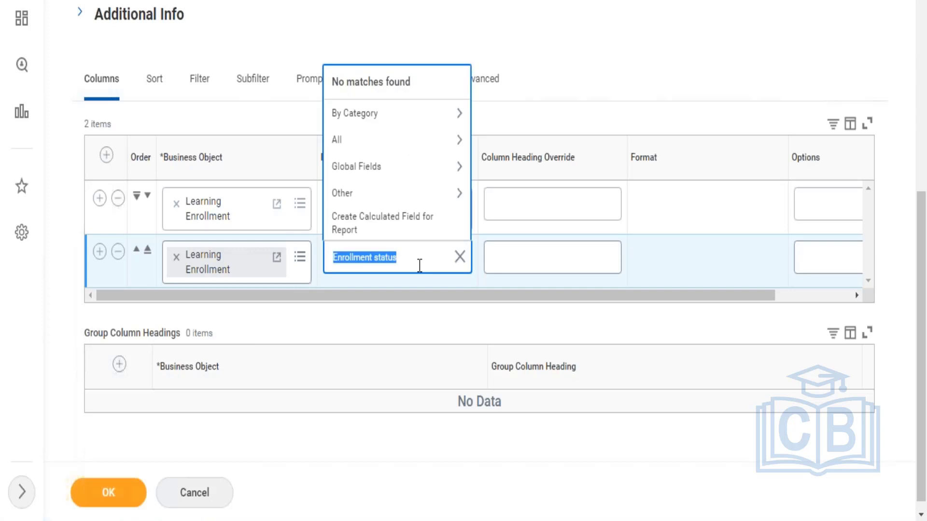
Step: Search the second column's field choices for status and set its field to Completion Status
left_click(407, 256)
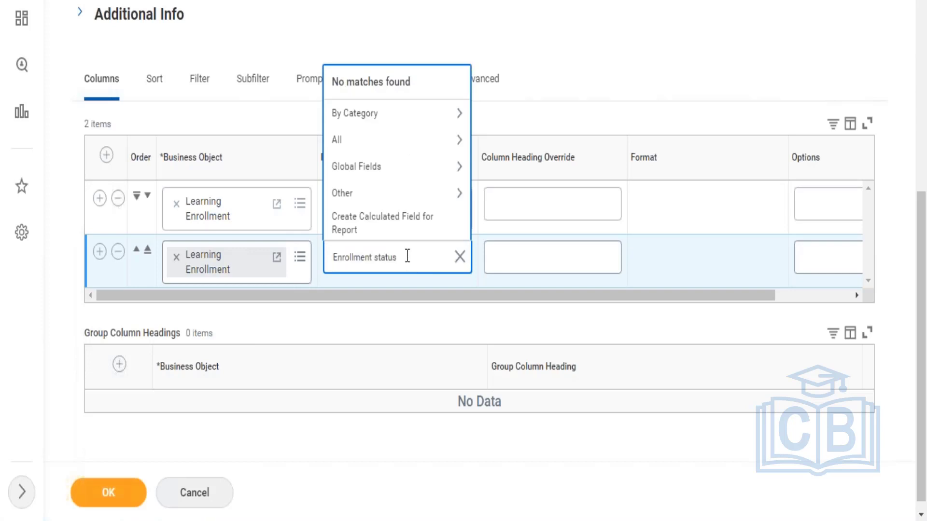
key("BackSpace")
key("BackSpace")
key("BackSpace")
key("BackSpace")
key("BackSpace")
key("BackSpace")
key("BackSpace")
key("BackSpace")
key("BackSpace")
key("BackSpace")
key("BackSpace")
key("BackSpace")
key("BackSpace")
key("BackSpace")
key("BackSpace")
key("BackSpace")
key("BackSpace")
type("status")
key("Return")
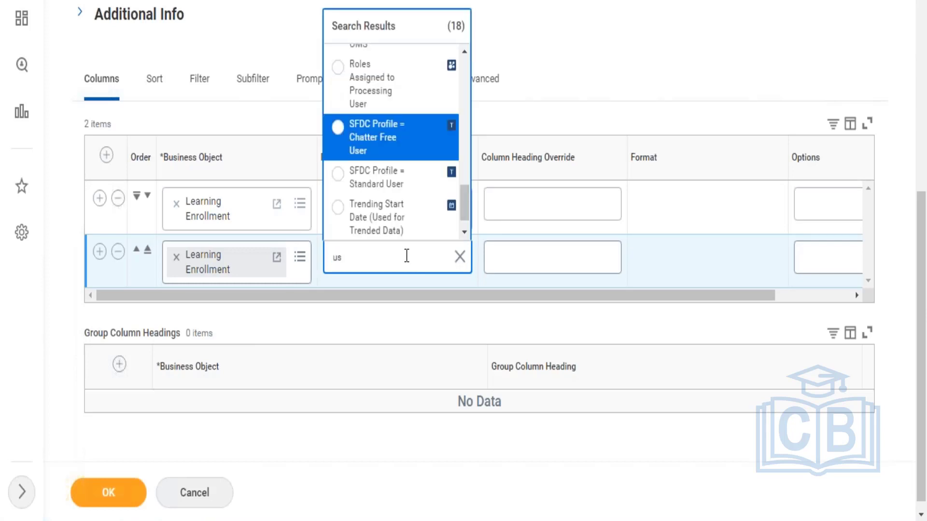
double_click(368, 258)
type("status")
key("Return")
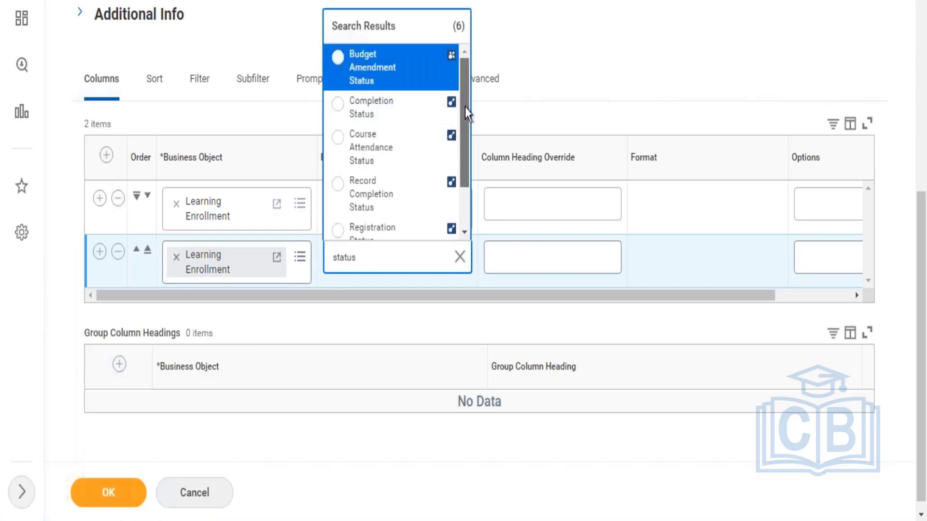
scroll(467, 135, "down", 2)
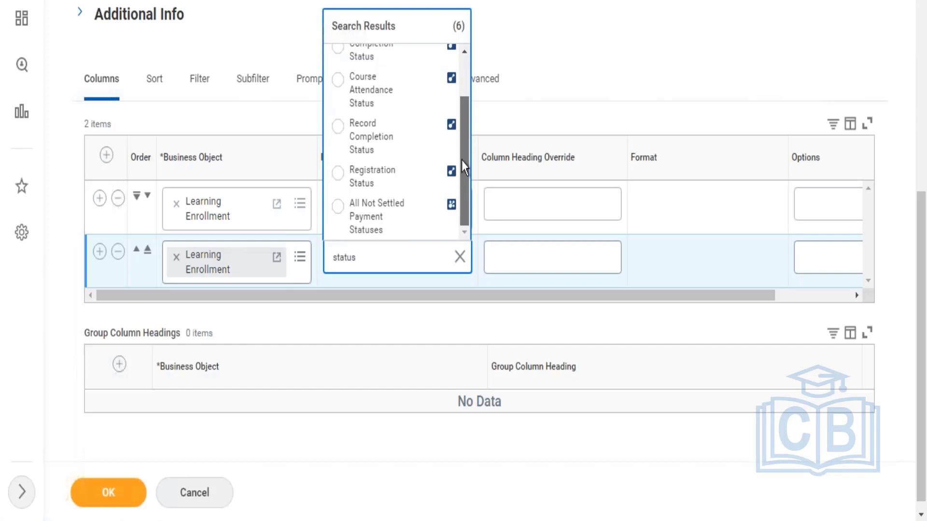
scroll(465, 167, "up", 2)
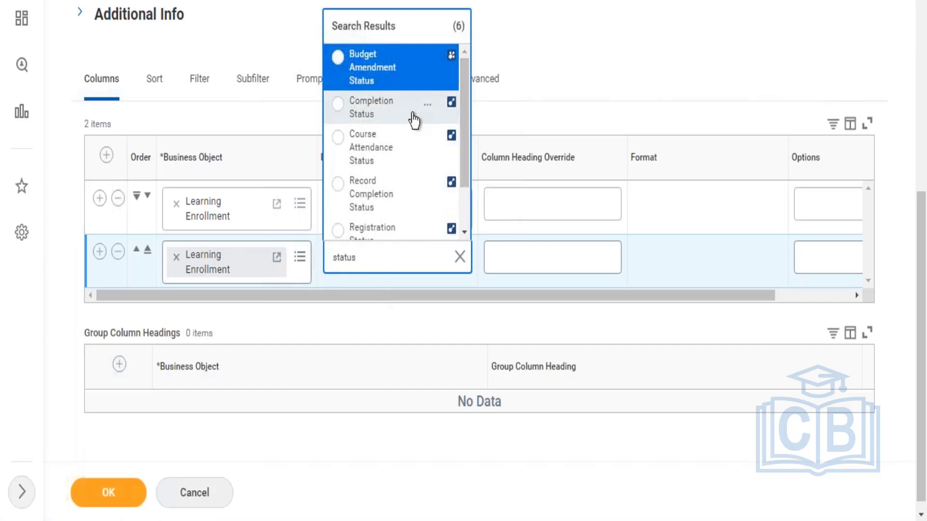
left_click(414, 118)
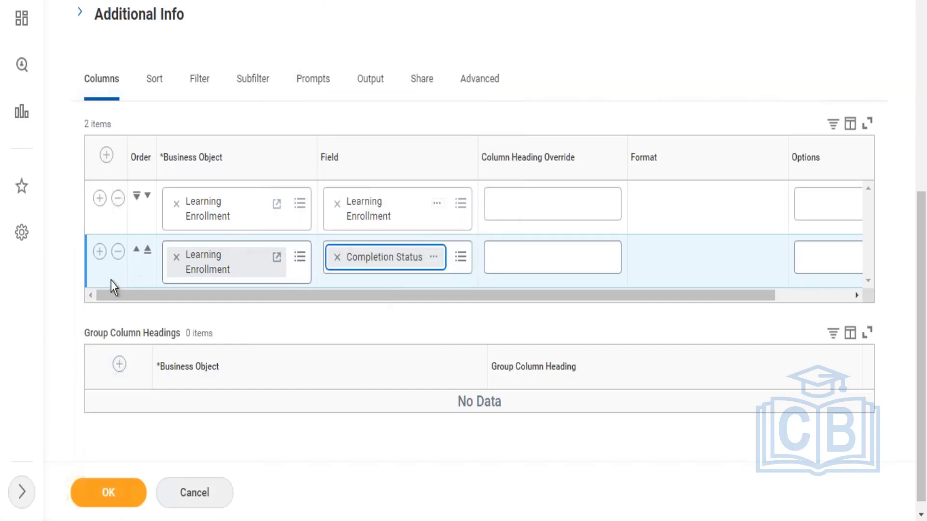
Step: Add a third column on the Learning Enrollment business object with the field Learning Content Title
left_click(100, 258)
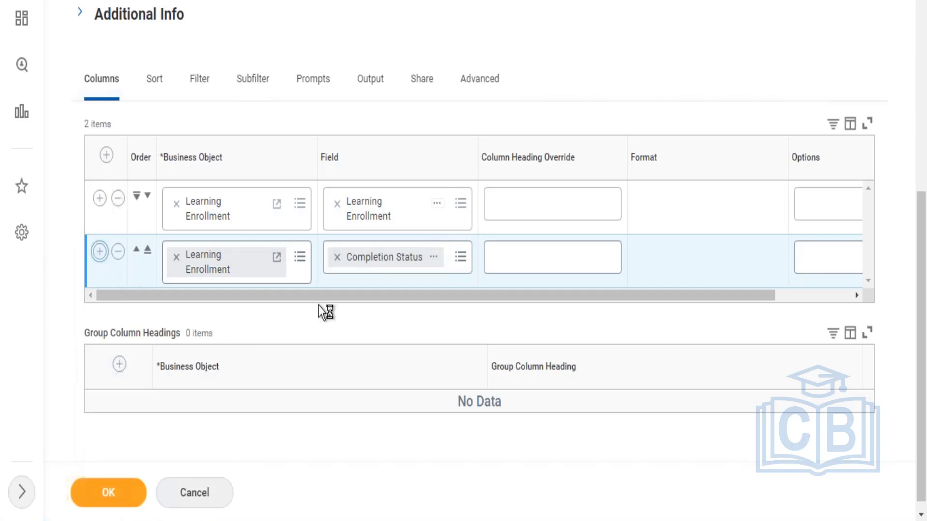
left_click(363, 318)
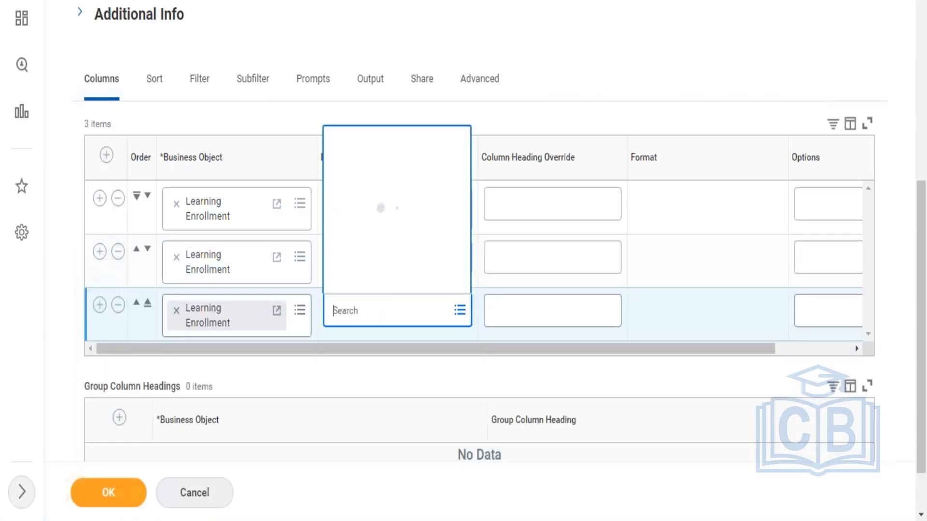
type("learn")
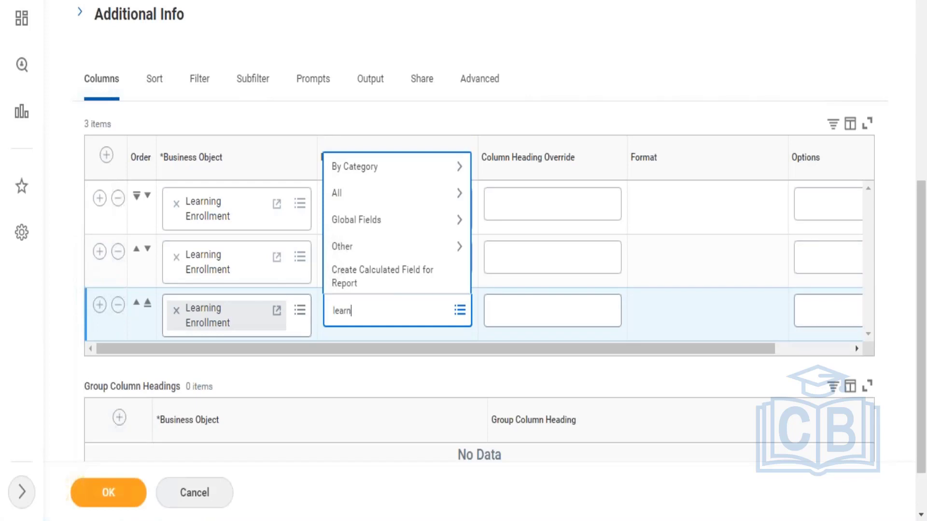
type("ing content")
key("Return")
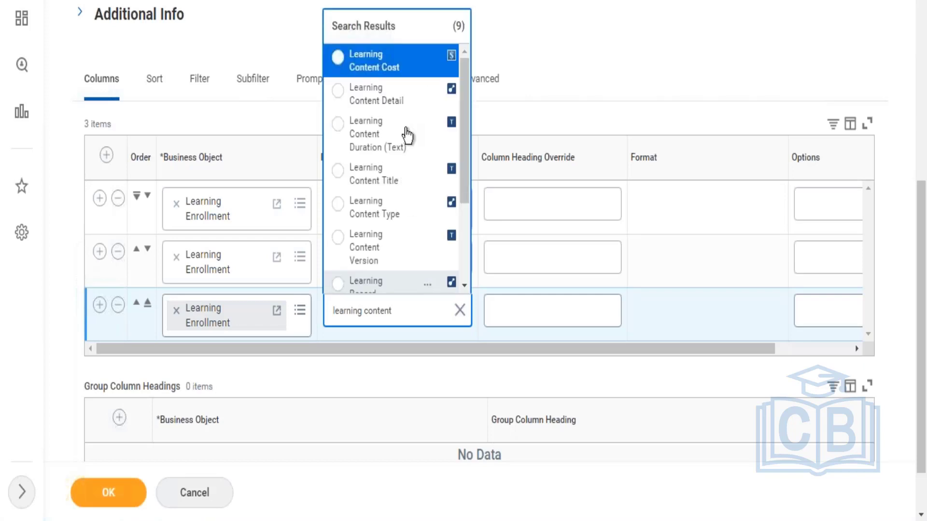
left_click(391, 177)
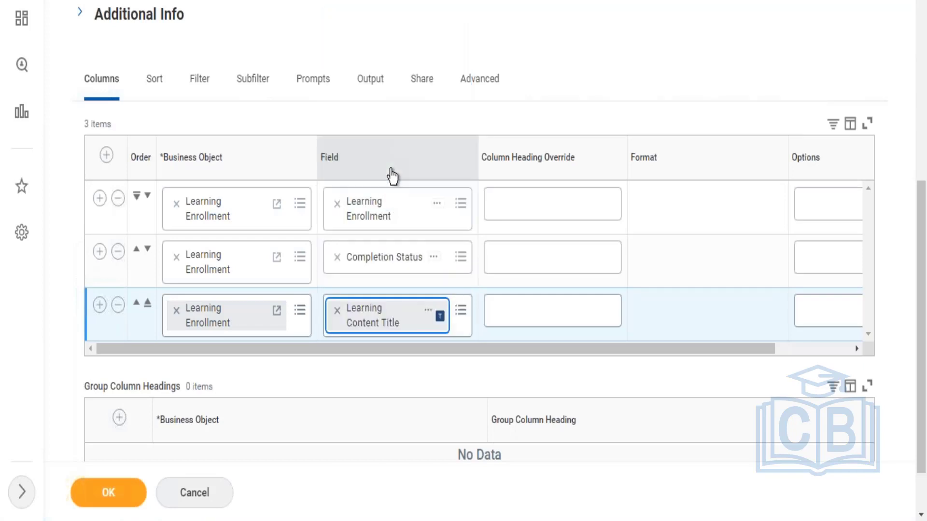
Step: Add a fourth column on the Learning Enrollment business object and search its field choices for credits
left_click(100, 306)
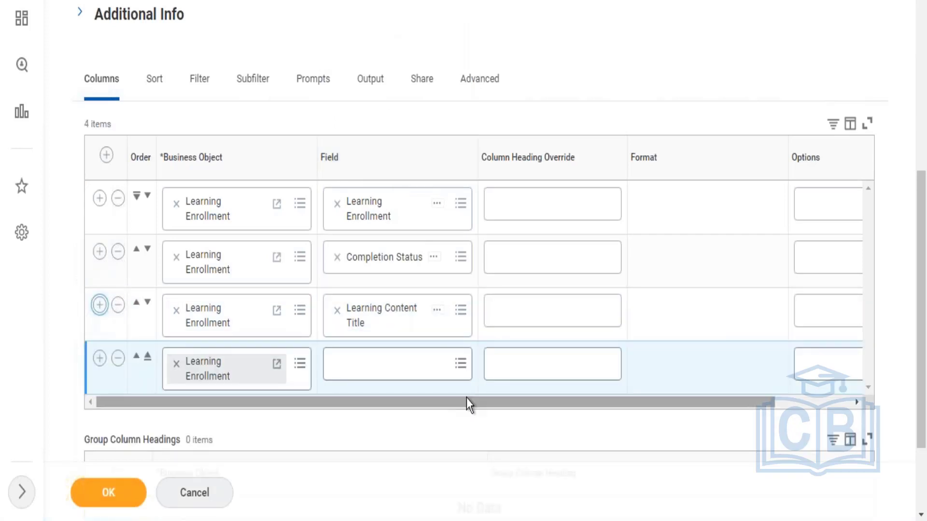
scroll(924, 285, "down", 2)
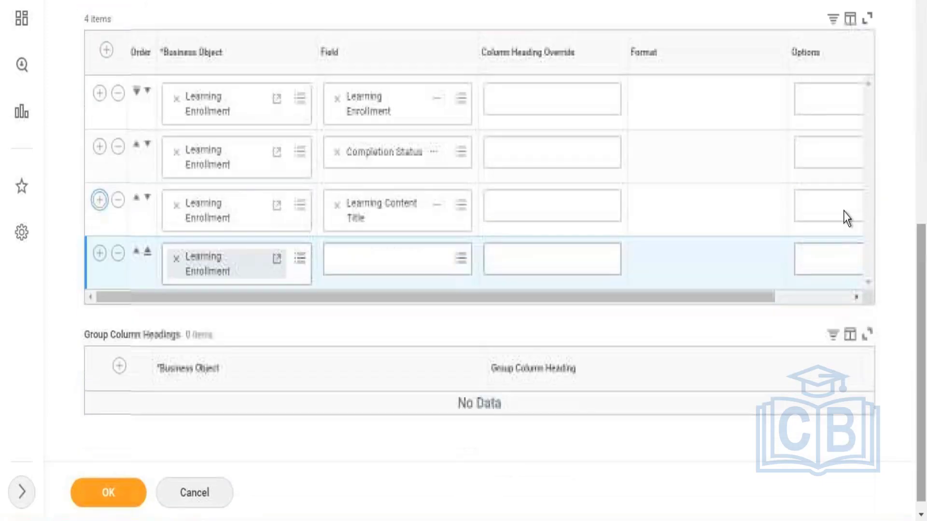
left_click(378, 265)
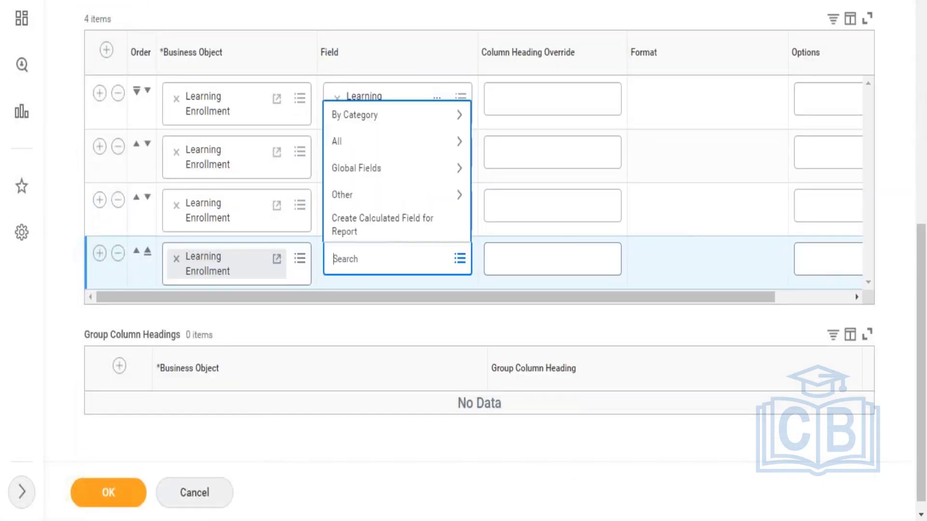
type("credits")
key("Return")
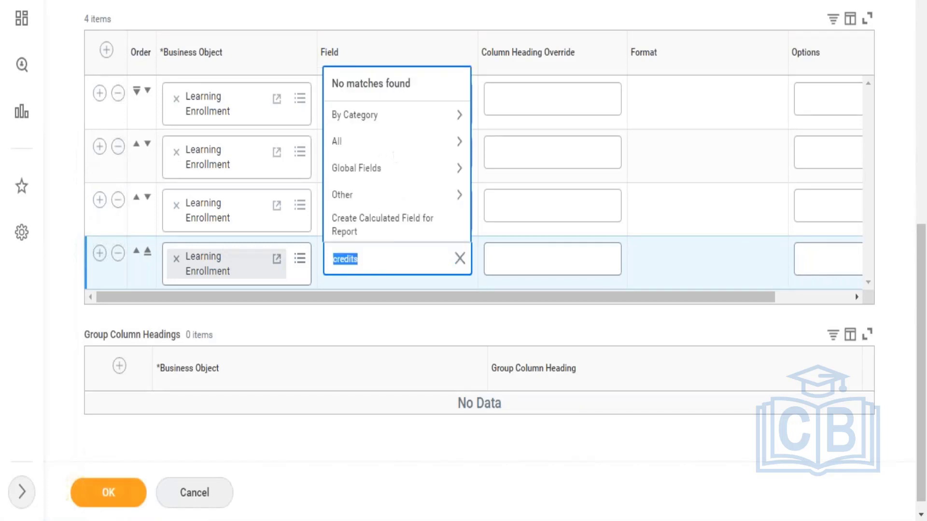
key("Right")
Step: Change the fourth column's business object to Course Grade
left_click(176, 259)
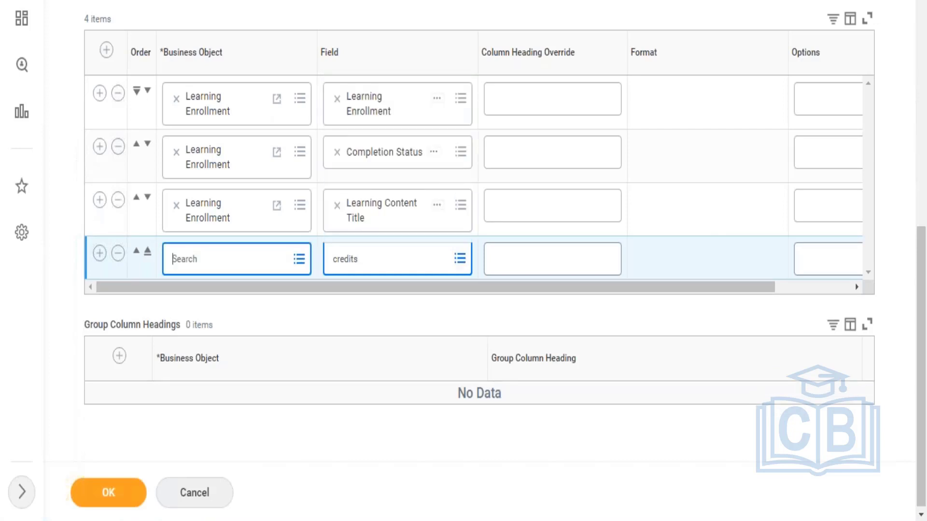
type("cour")
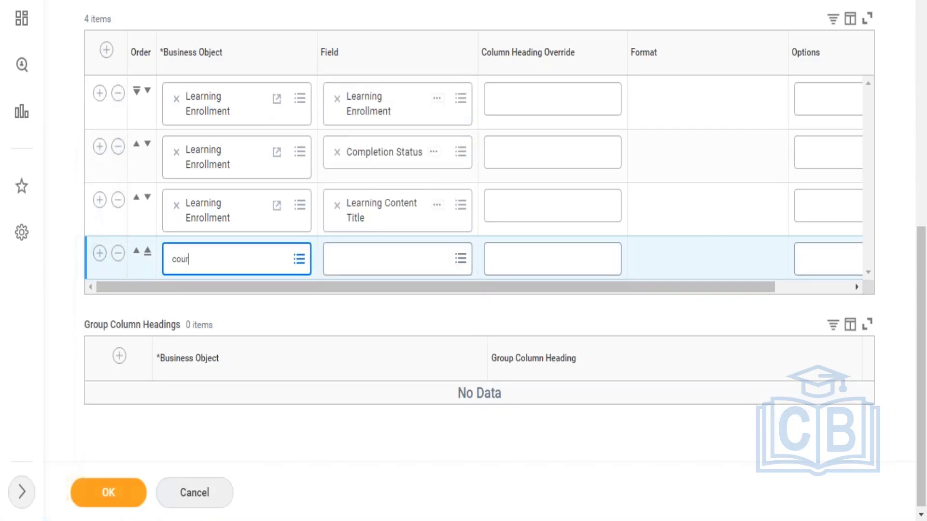
type("se")
key("Return")
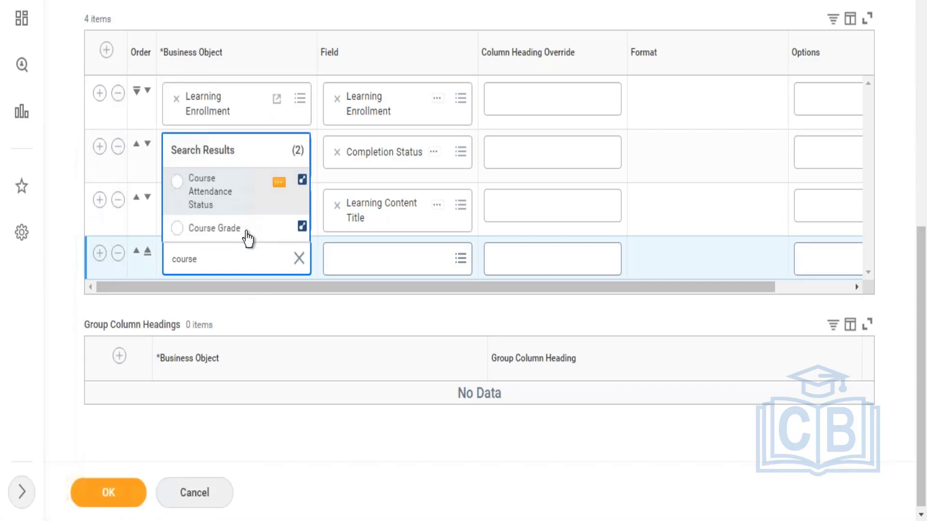
left_click(246, 238)
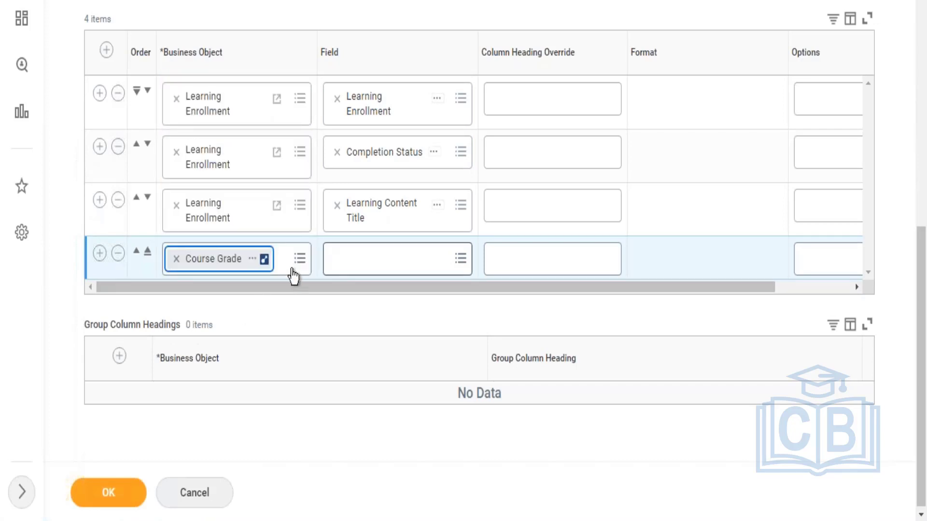
Step: Search the Course Grade field choices for credit and look through the full list of its fields
left_click(389, 259)
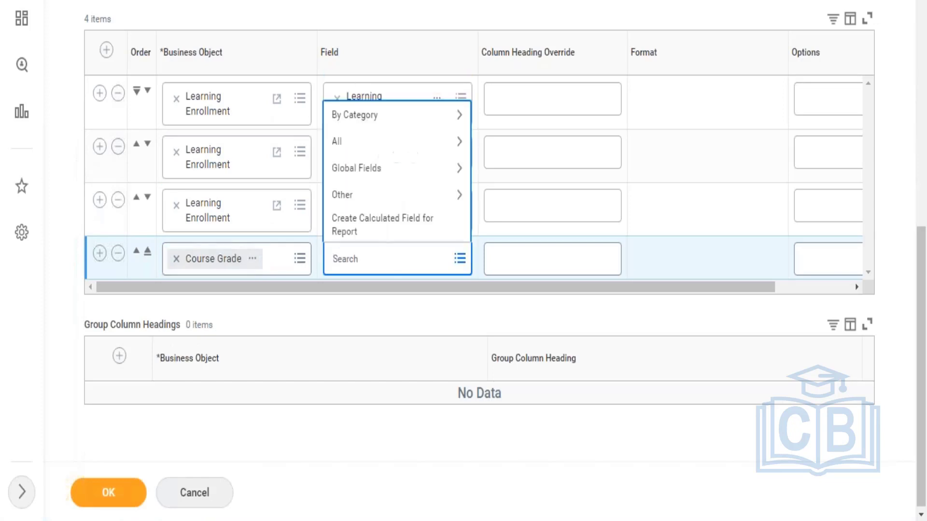
type("credit")
key("Return")
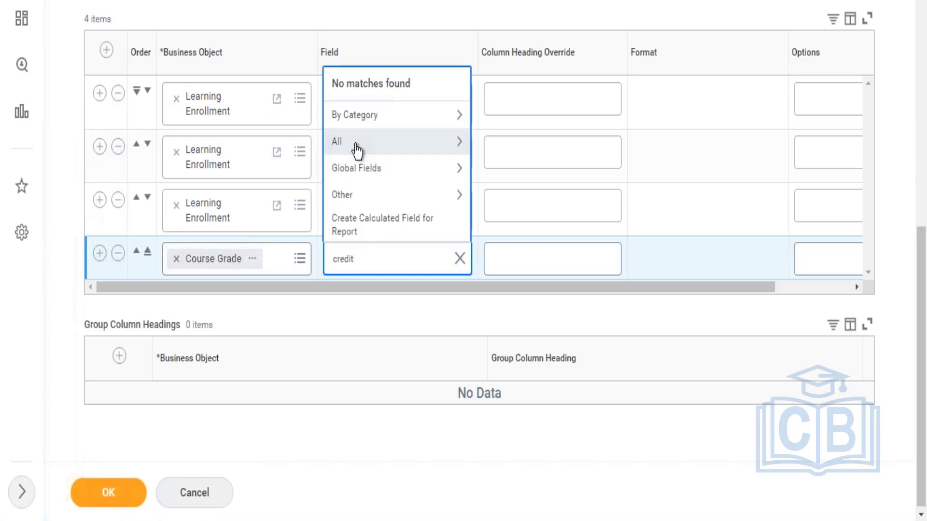
left_click(357, 145)
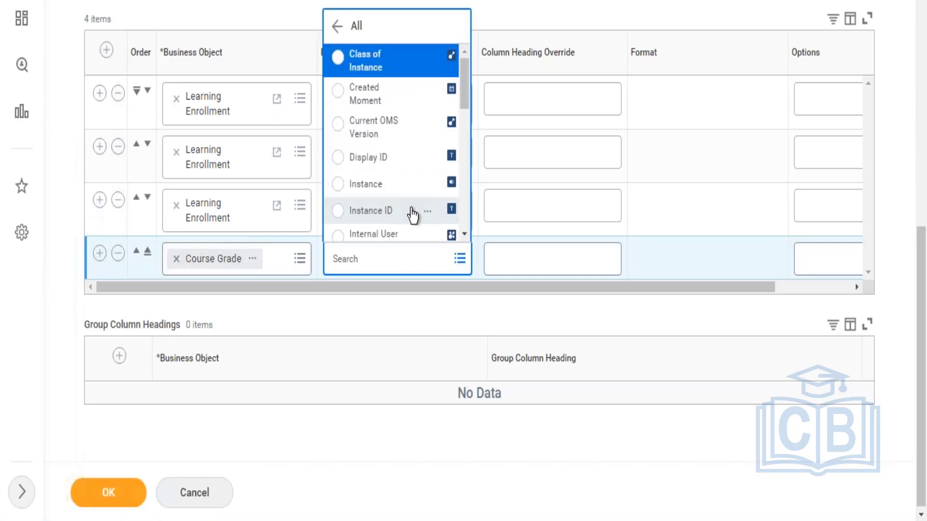
left_click_drag(465, 102, 457, 221)
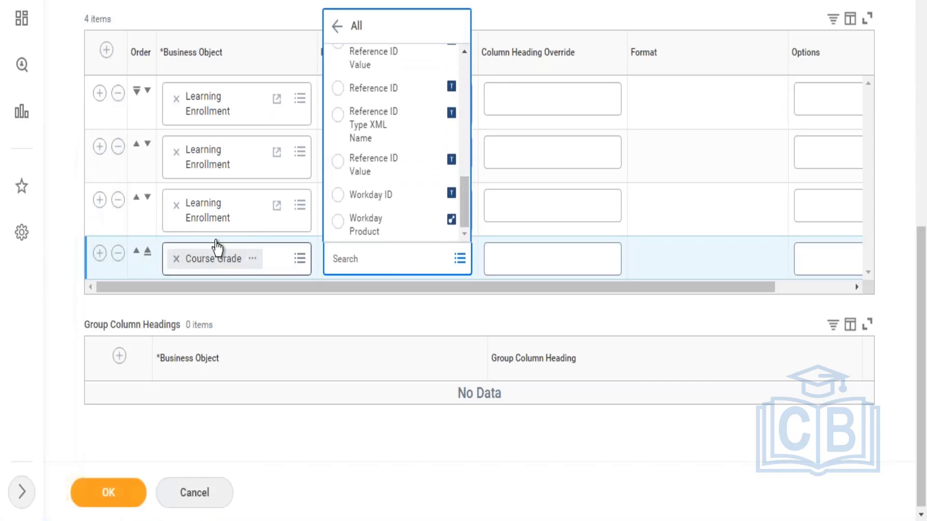
Step: Set the fourth column's business object to Learning Units and its field to Value
left_click(176, 258)
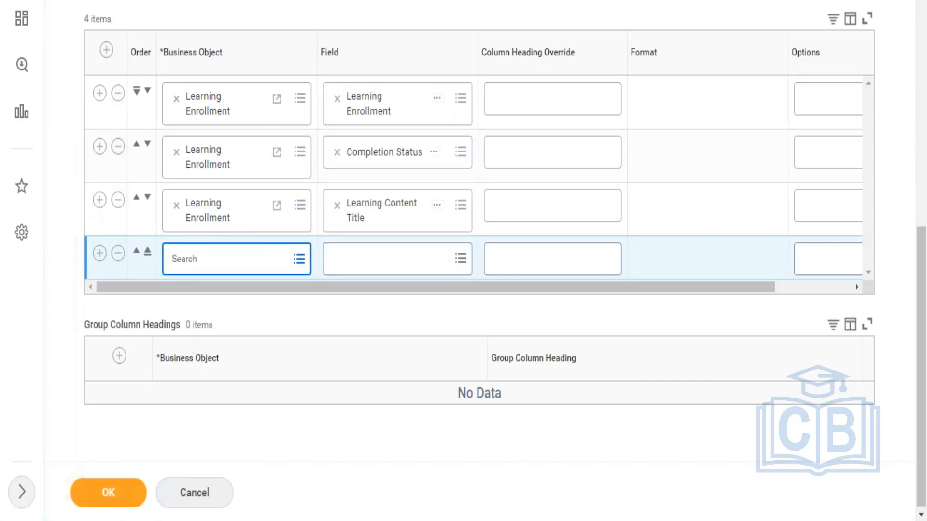
type("learning")
key("Return")
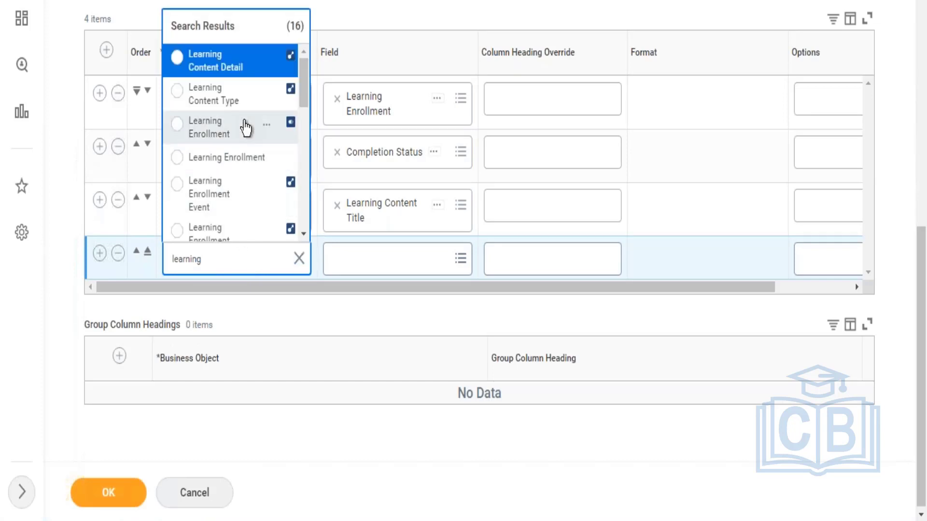
left_click_drag(306, 82, 306, 163)
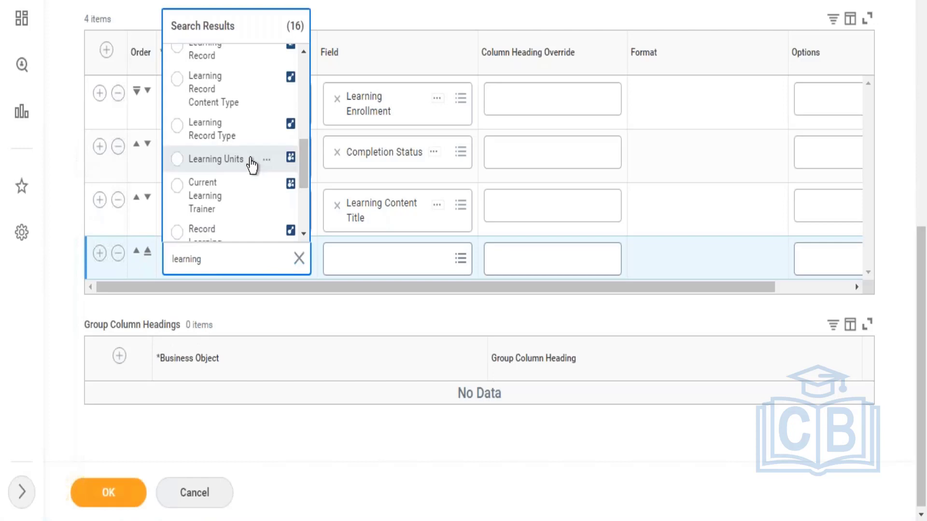
left_click(250, 159)
left_click(362, 262)
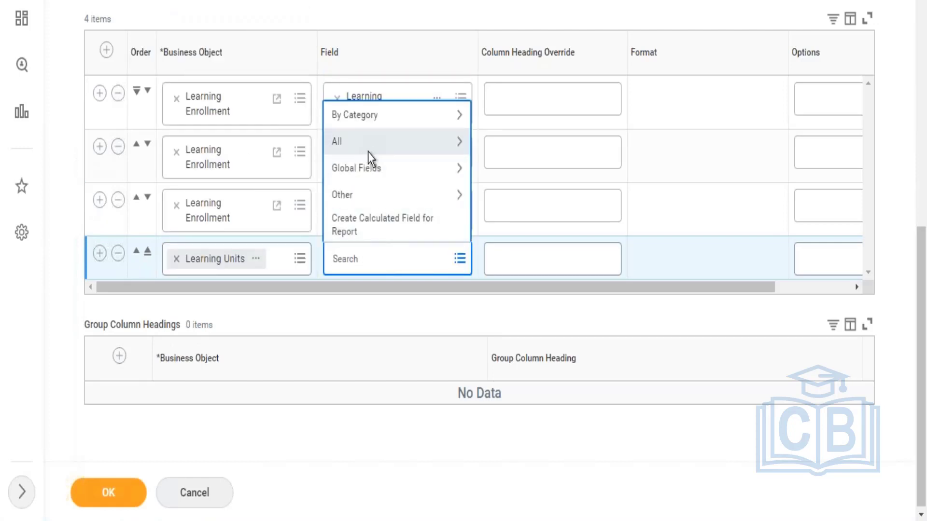
left_click(369, 153)
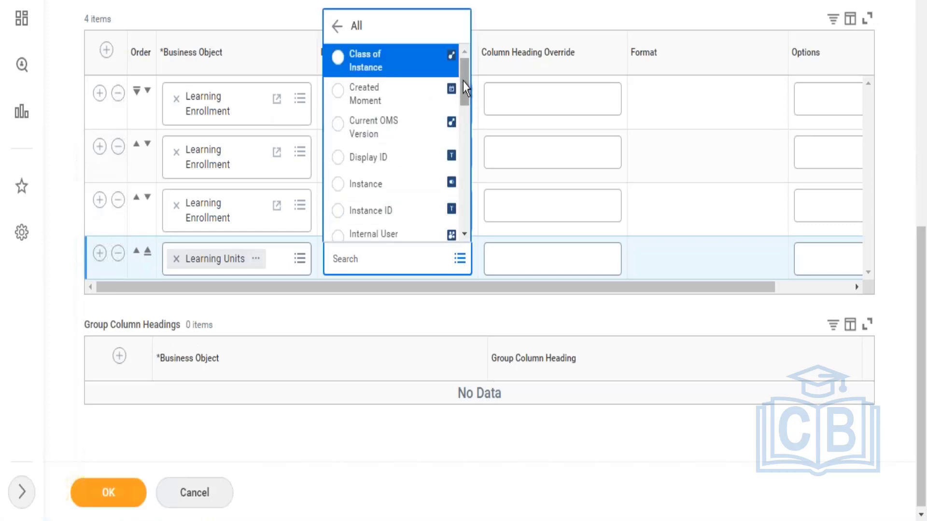
left_click_drag(463, 81, 463, 213)
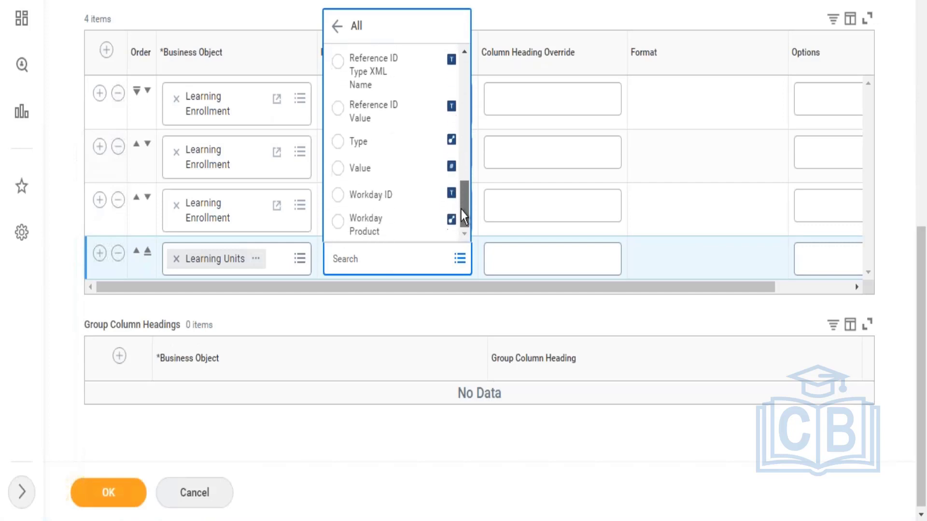
left_click(409, 169)
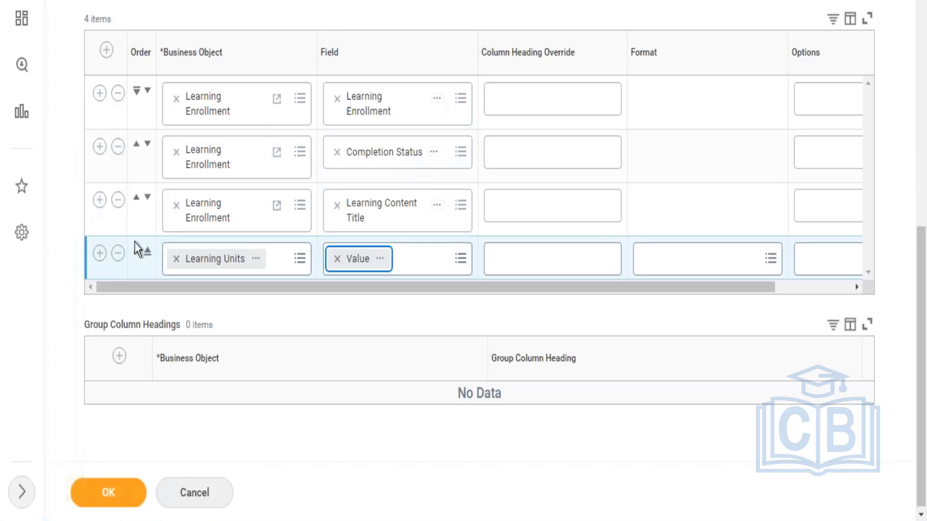
Step: Add a fifth report column on the Learning Units business object with the field Type
left_click(99, 253)
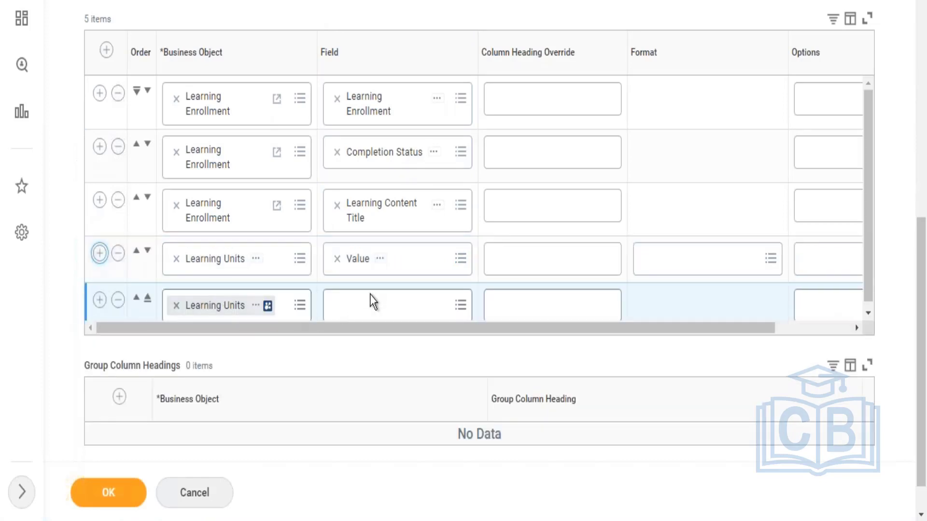
left_click(370, 303)
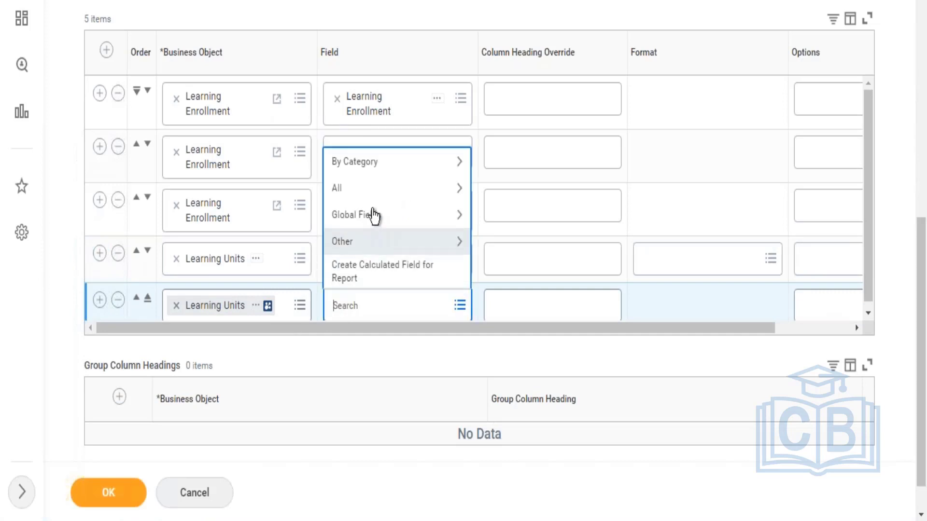
left_click(373, 198)
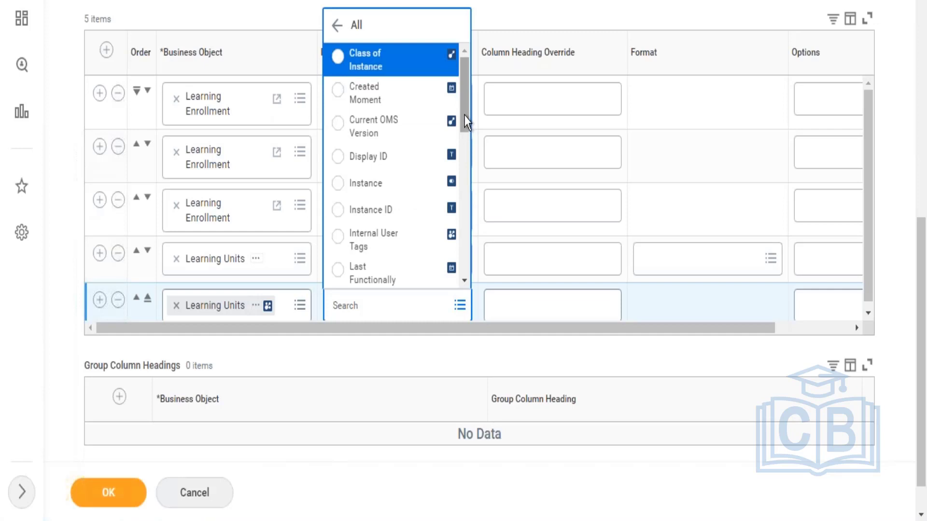
left_click_drag(465, 116, 462, 272)
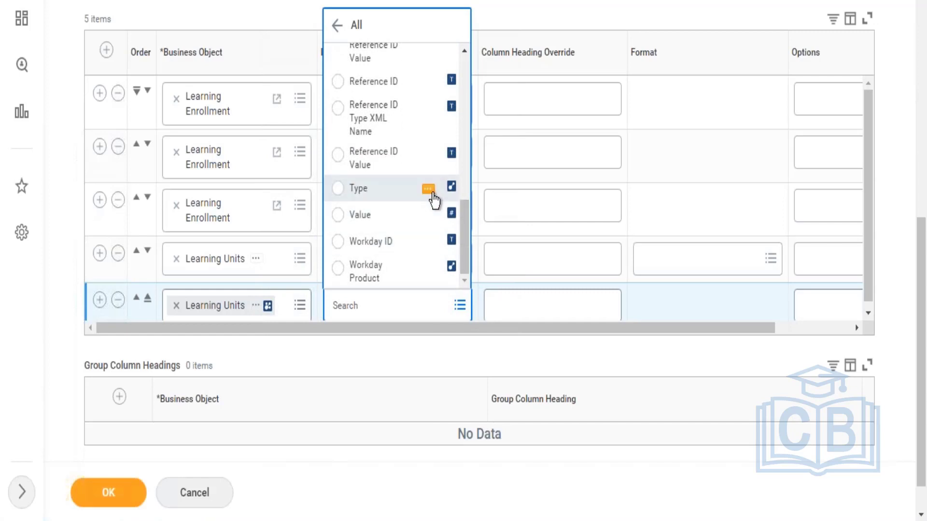
left_click(432, 190)
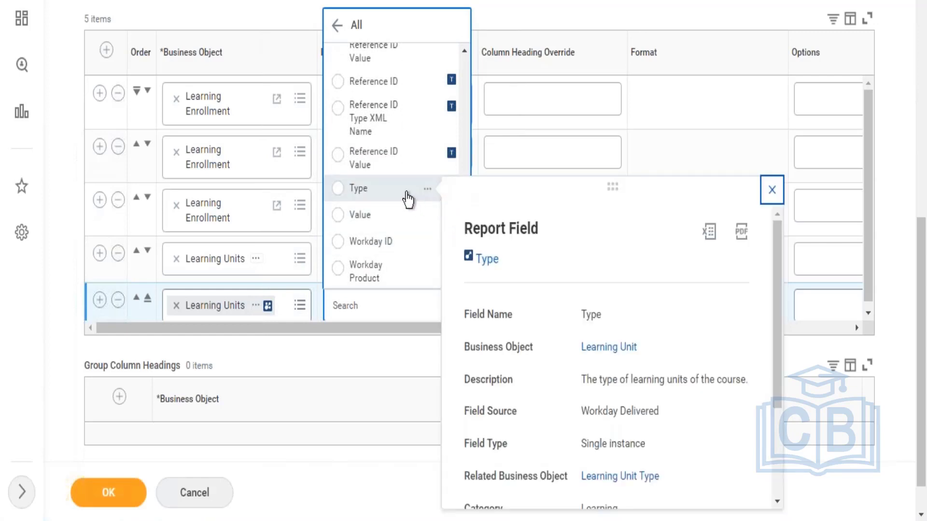
left_click(408, 198)
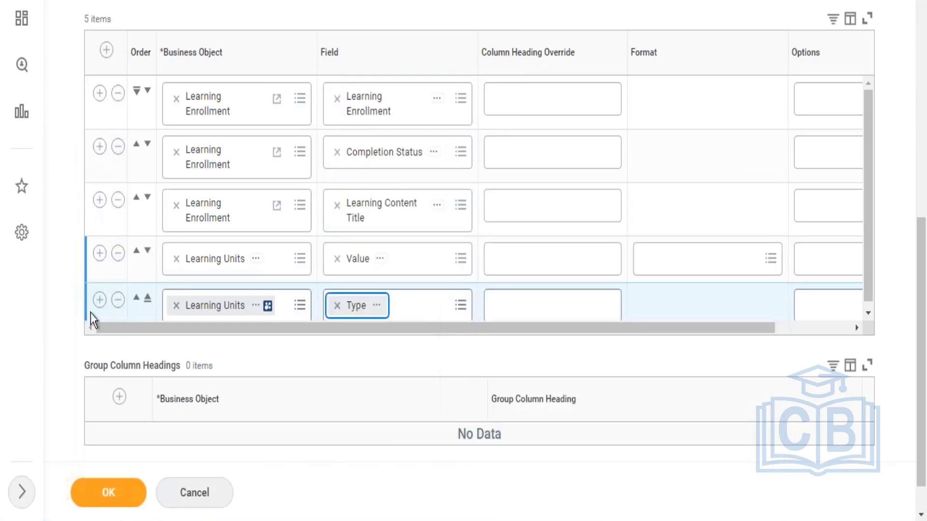
Step: Add a sixth column, clear its Learning Units business object and search the business object choices for course
left_click(100, 302)
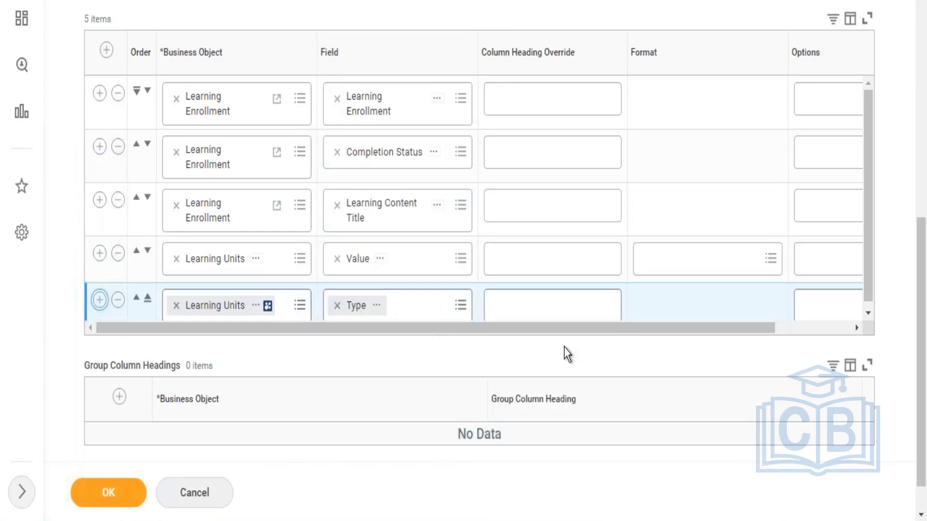
left_click_drag(868, 199, 867, 291)
left_click(176, 300)
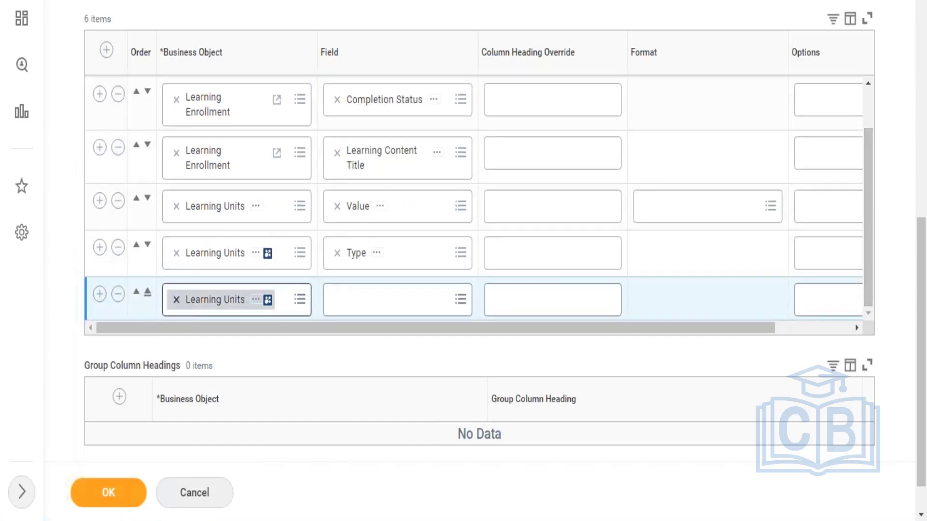
type("cou")
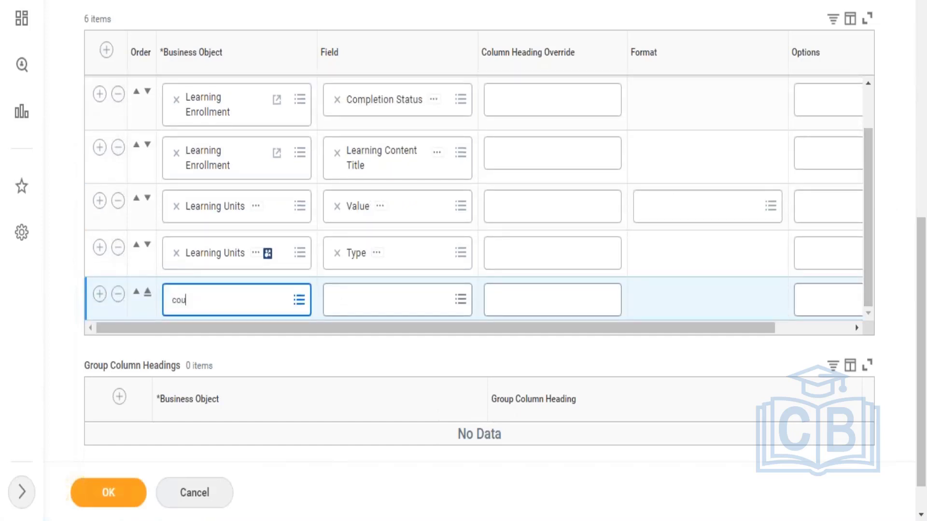
type("rse")
key("Return")
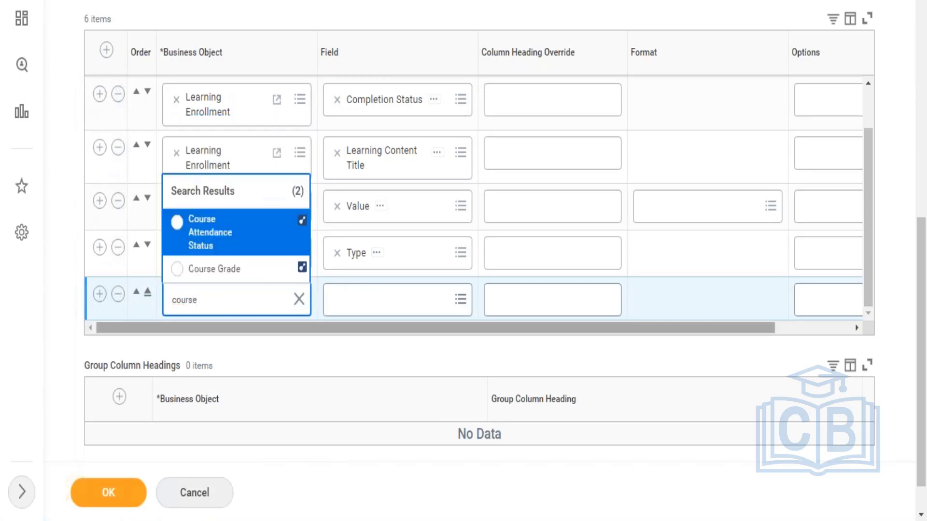
left_click(299, 302)
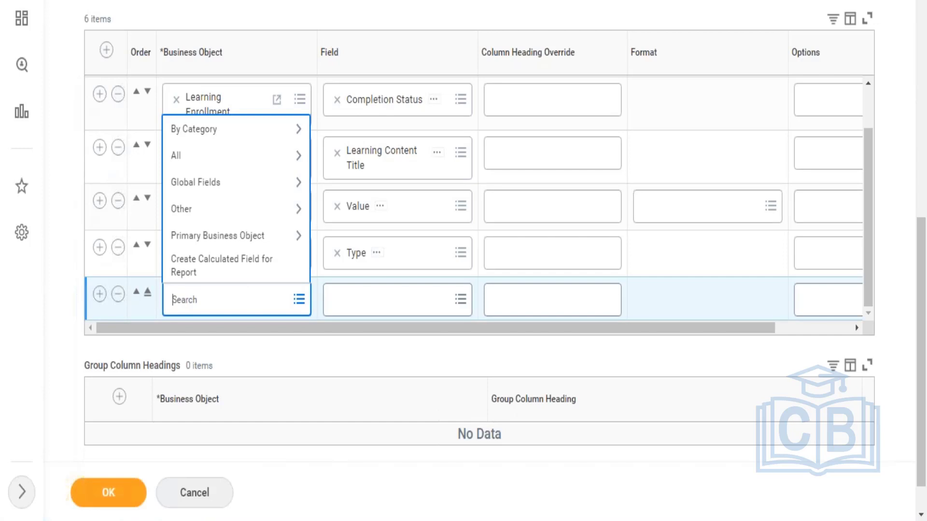
Step: Duplicate the report's browser tab and decline restoring the last session in the copy
right_click(399, 0)
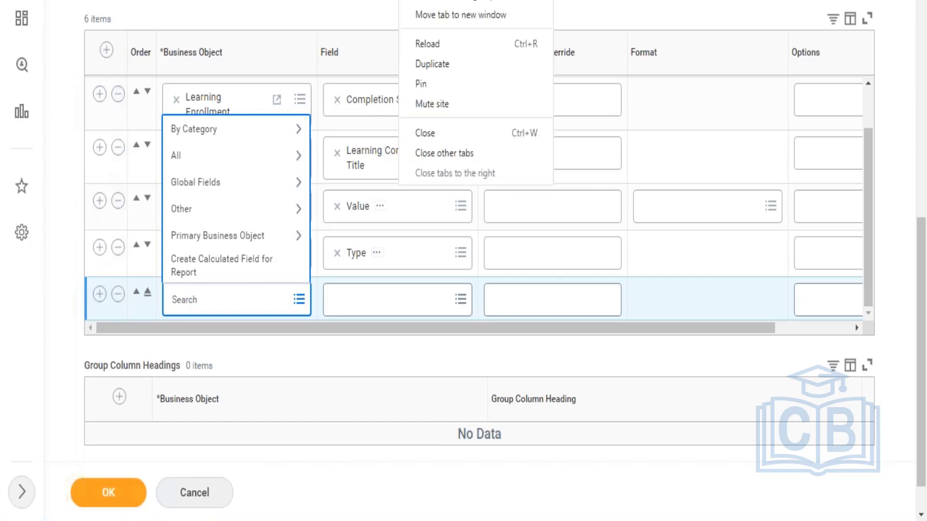
left_click(448, 69)
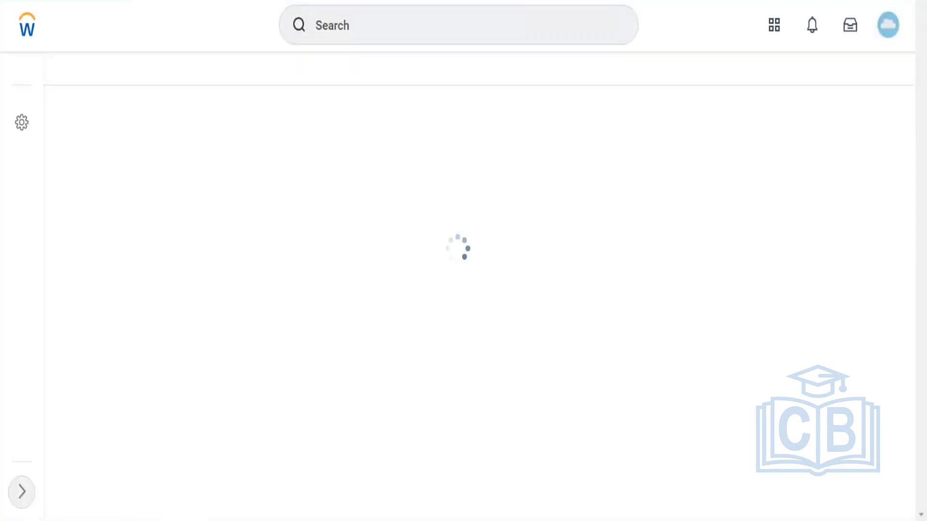
left_click(389, 19)
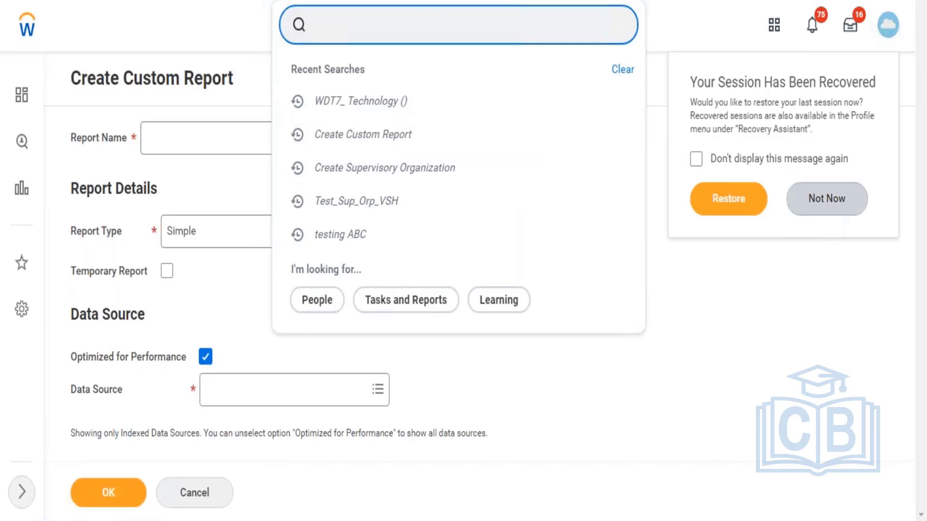
left_click(826, 202)
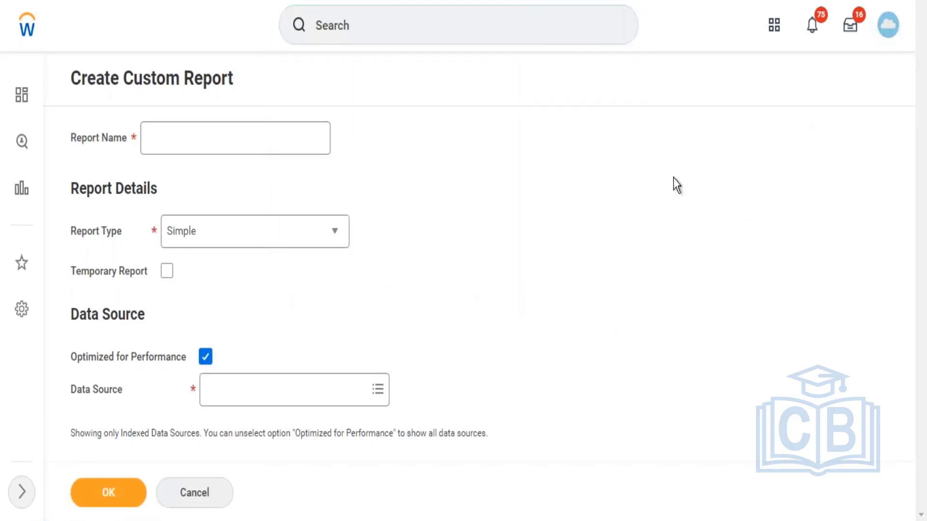
Step: Search for the Data Sources report and open it
left_click(477, 19)
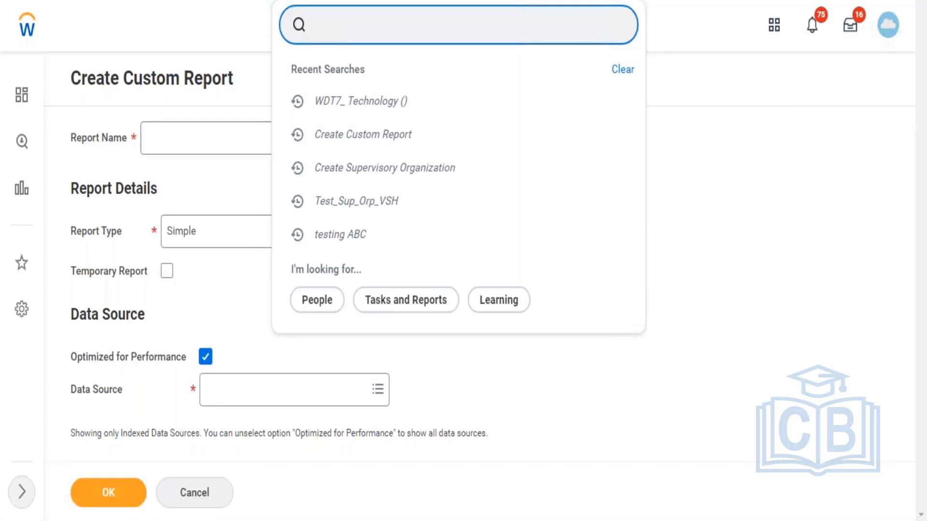
type("data")
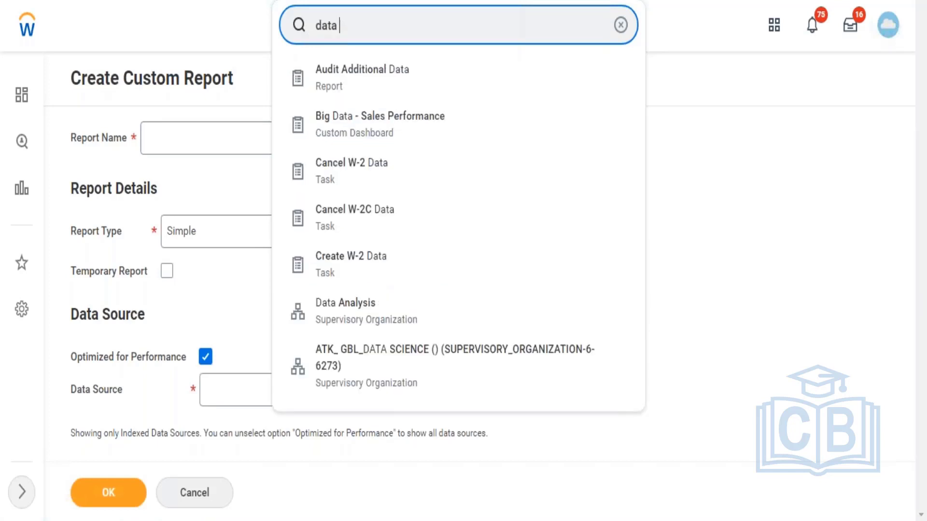
type(" sourc")
left_click(366, 83)
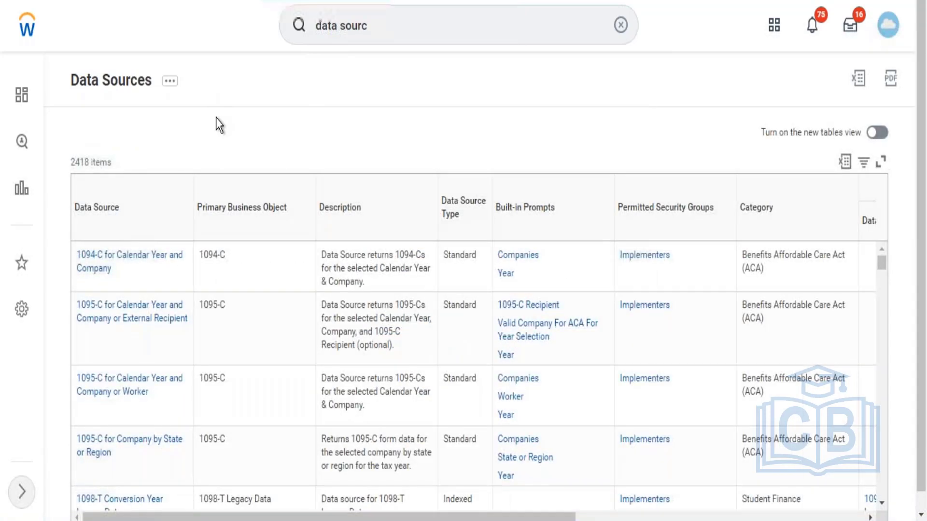
Step: Filter the Data Source column to show only Learning Enrollments
left_click(145, 212)
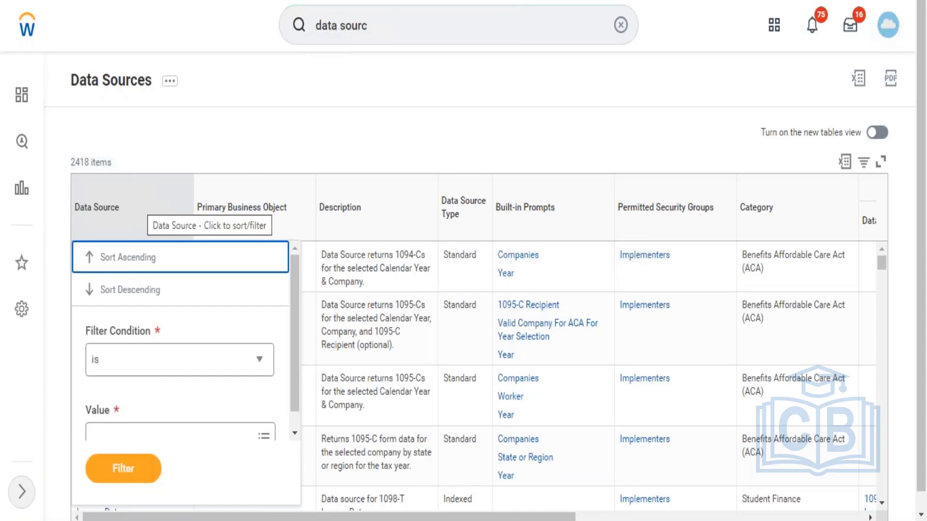
left_click(176, 434)
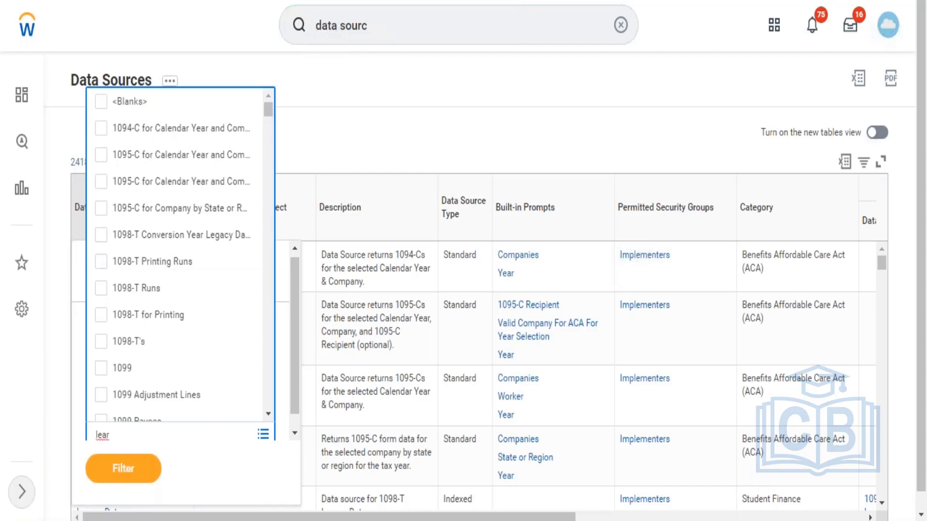
type("ning")
key("Return")
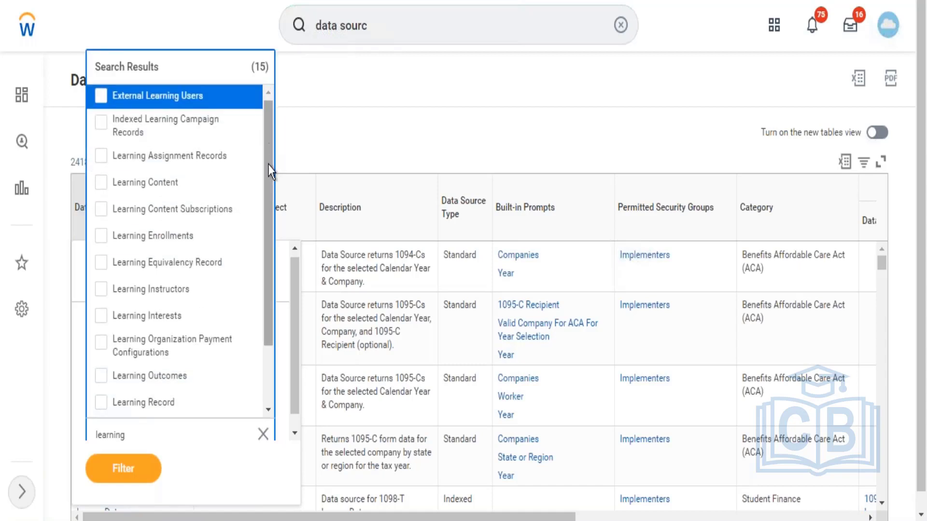
scroll(265, 174, "down", 2)
scroll(265, 169, "up", 1)
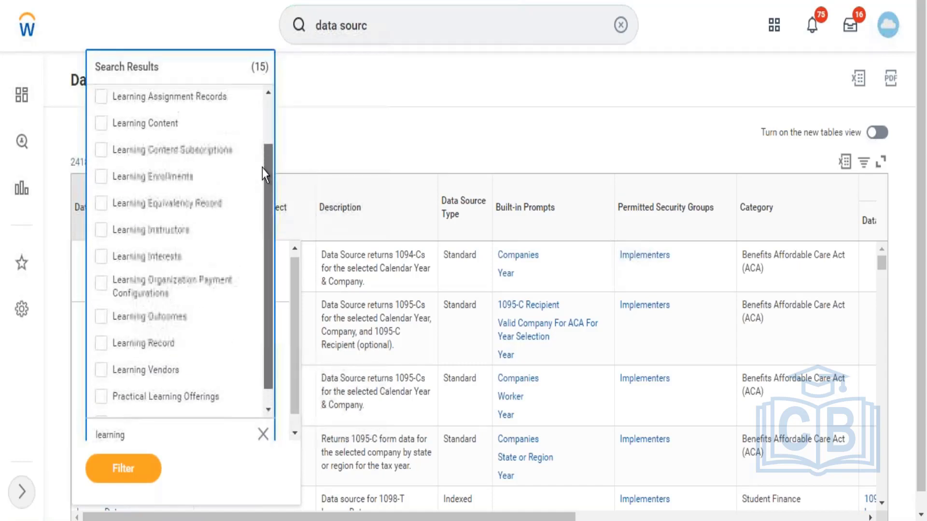
left_click(162, 182)
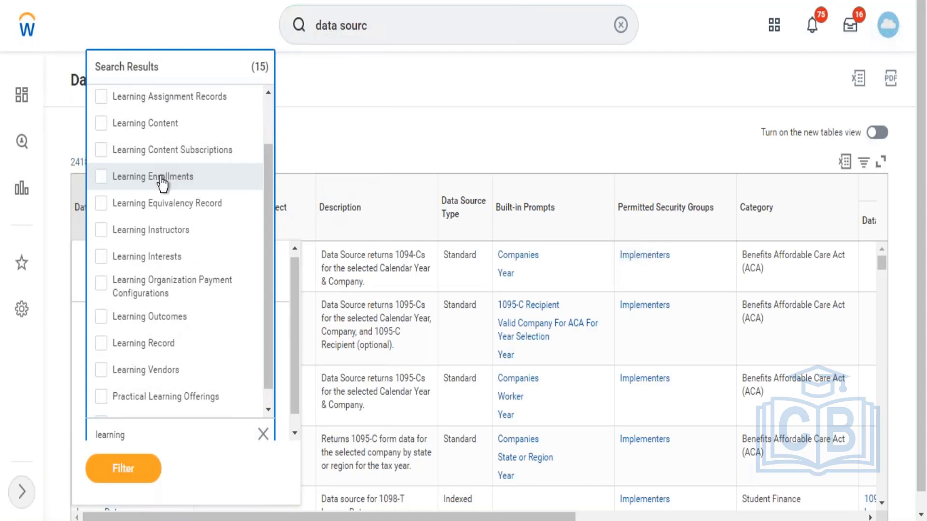
left_click(123, 476)
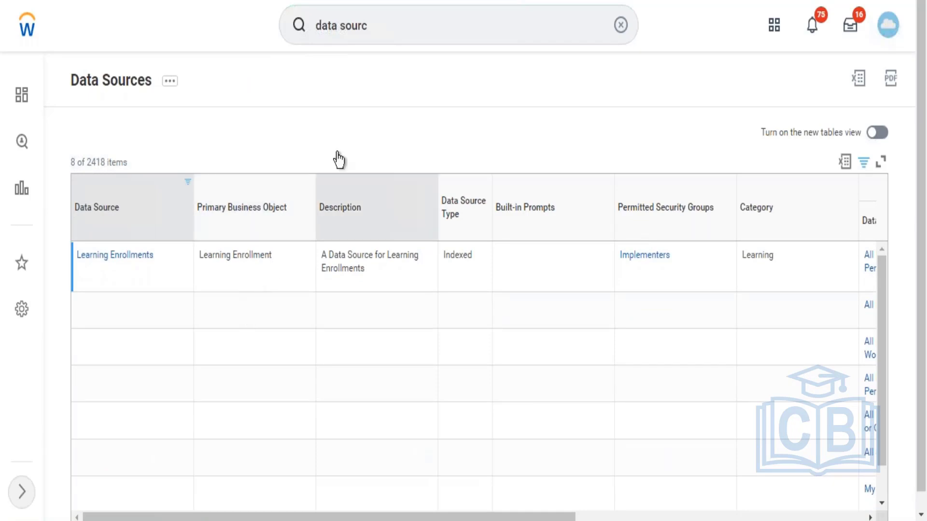
Step: Search for the Report Fields report and open its criteria form
left_click(459, 28)
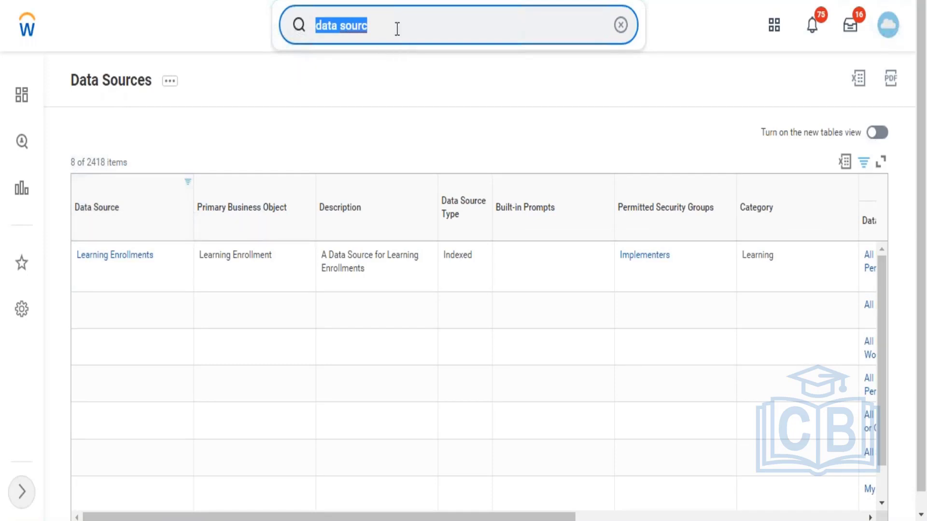
type("report")
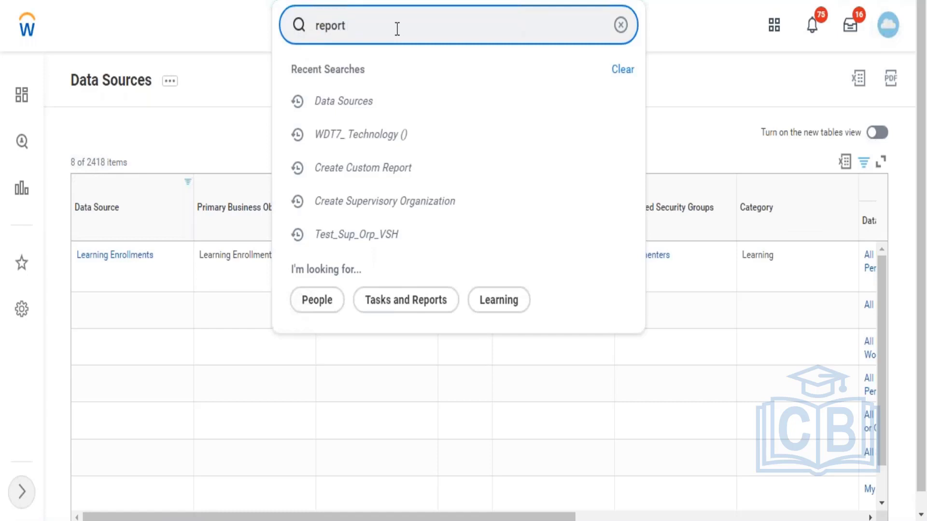
type(" field")
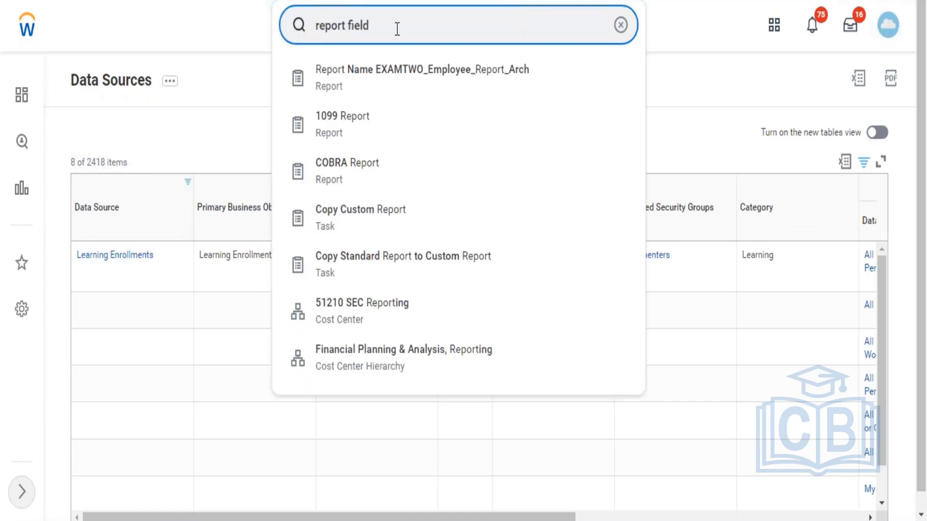
left_click(333, 92)
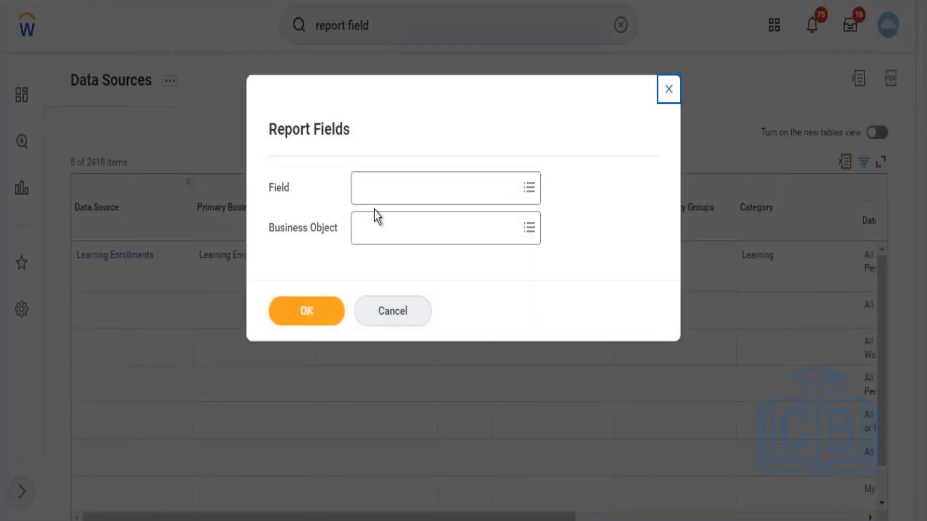
Step: Run Report Fields for the business object Learning Enrollment
left_click(386, 231)
type("learning")
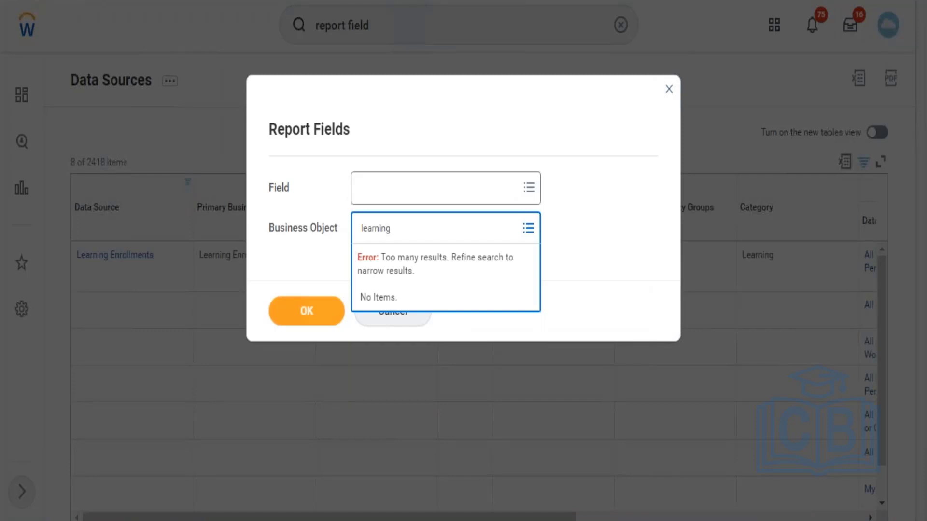
type(" enrollment")
key("Return")
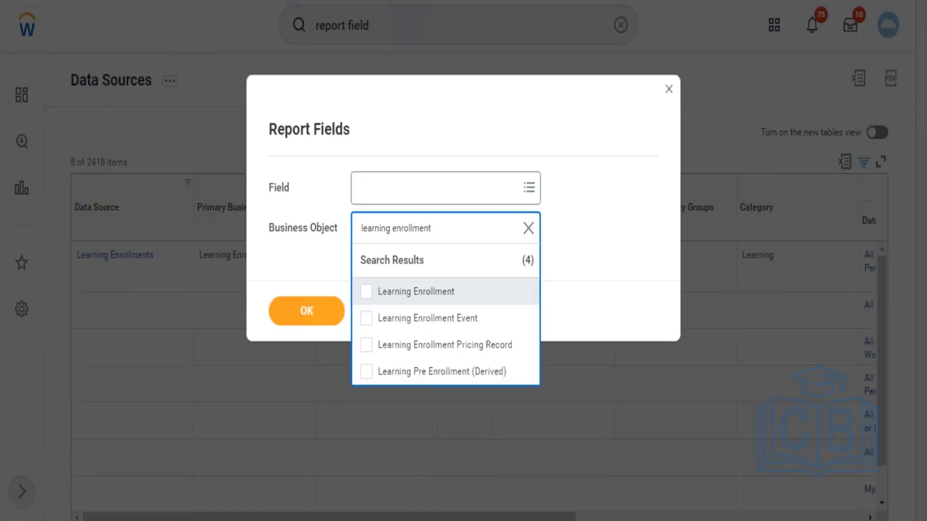
left_click(408, 296)
left_click(324, 329)
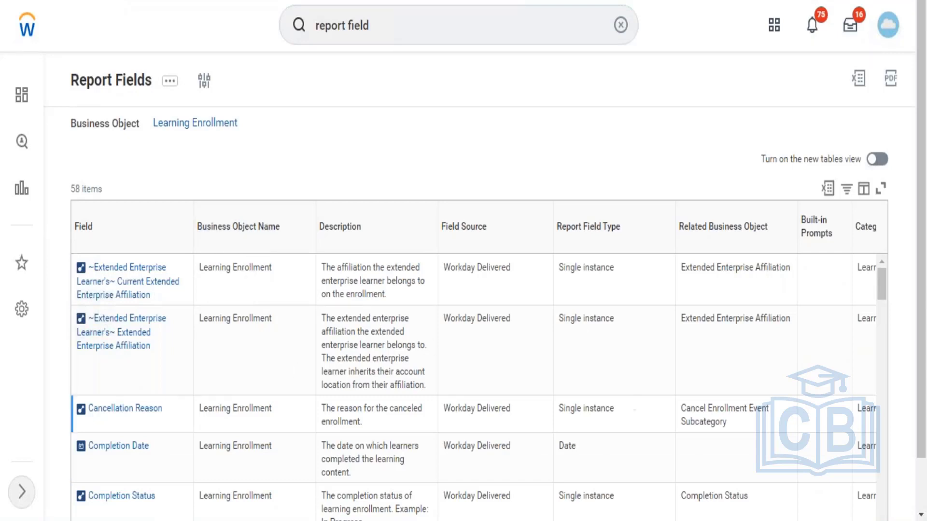
Step: Examine the report fields of the Learning Enrollment business object, including their descriptions, field types and related business objects
scroll(923, 296, "down", 2)
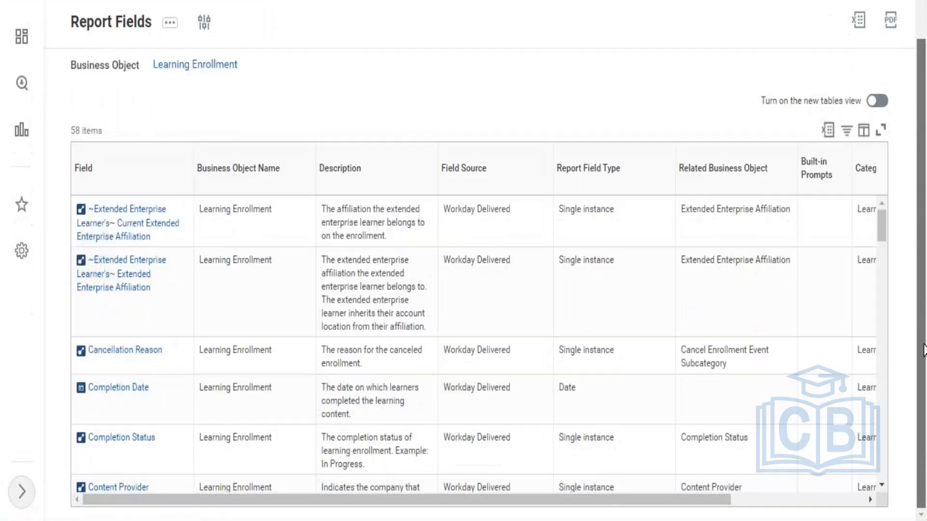
left_click_drag(882, 227, 883, 323)
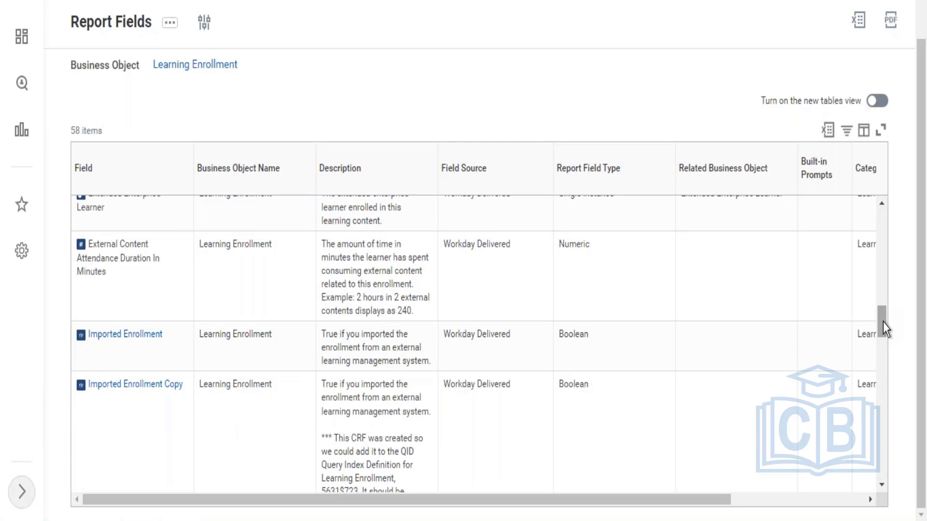
left_click(659, 311)
left_click(145, 202)
left_click_drag(884, 322, 879, 372)
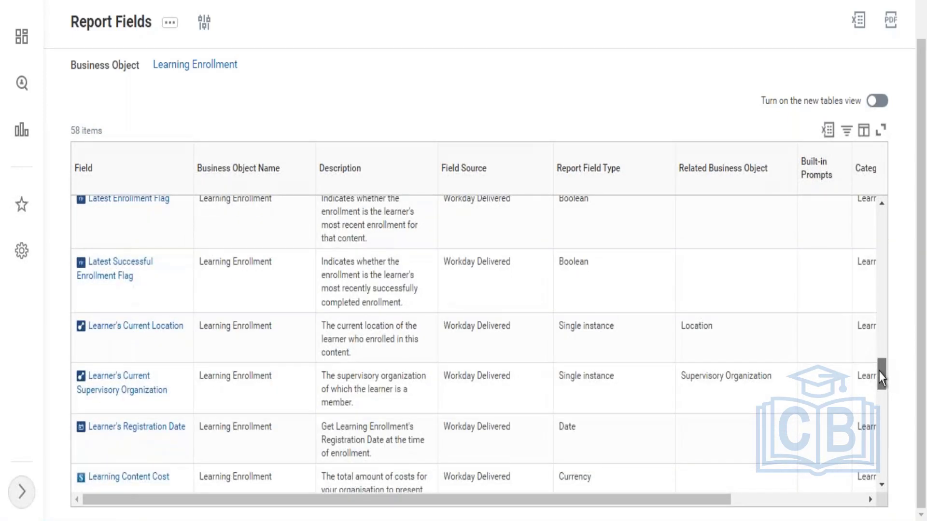
left_click_drag(878, 375, 879, 394)
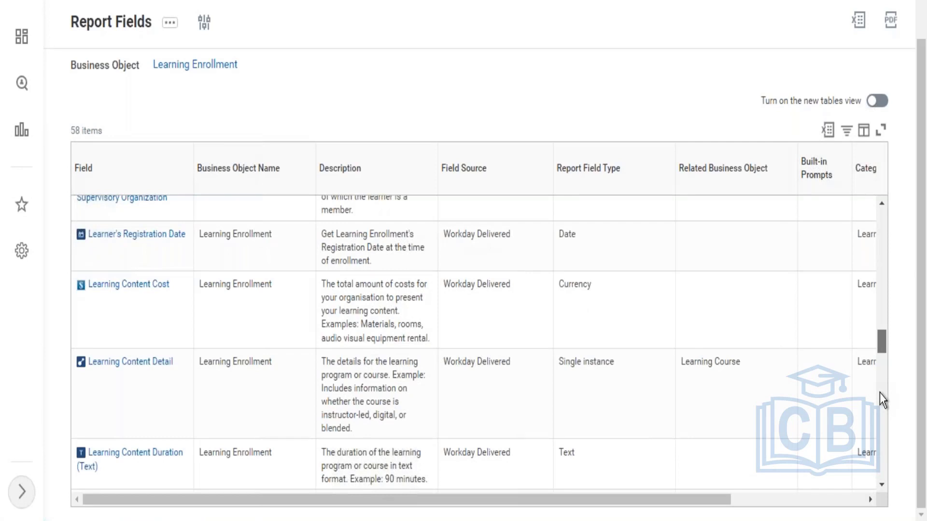
scroll(880, 395, "down", 1)
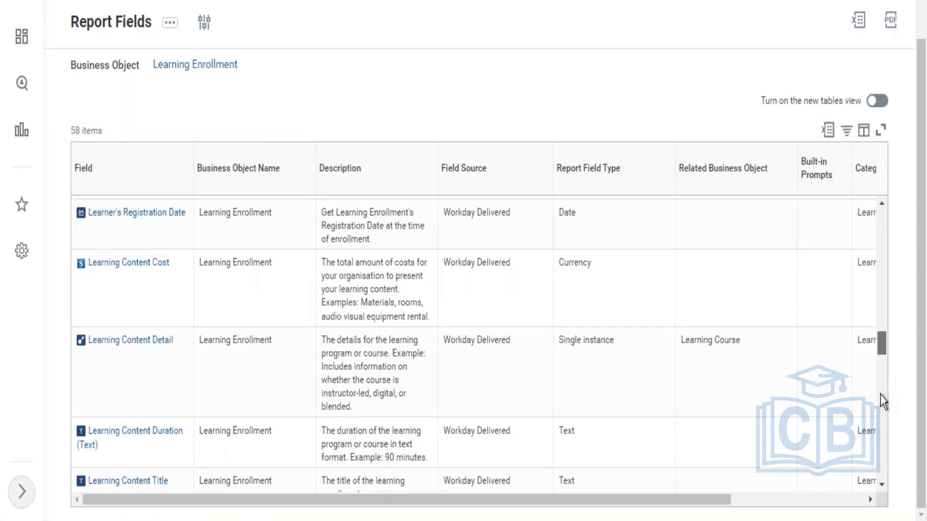
scroll(880, 399, "down", 5)
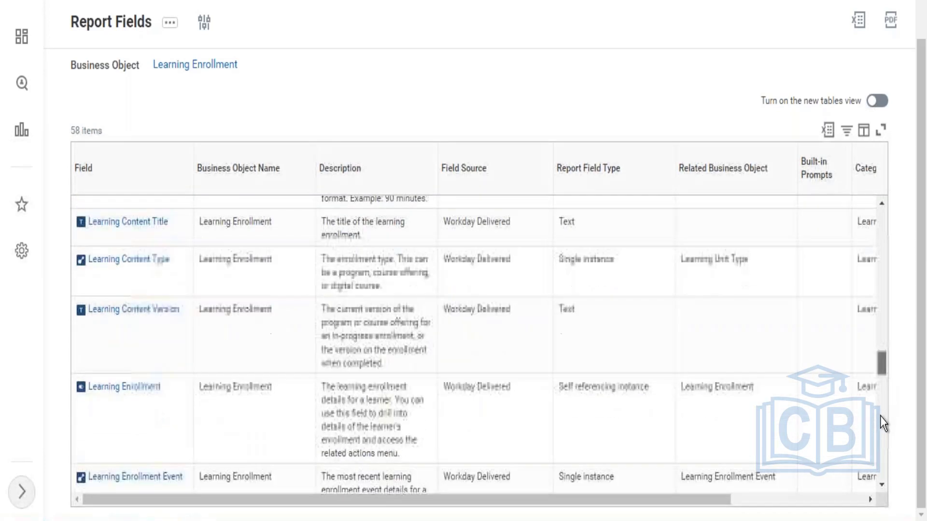
scroll(879, 422, "down", 8)
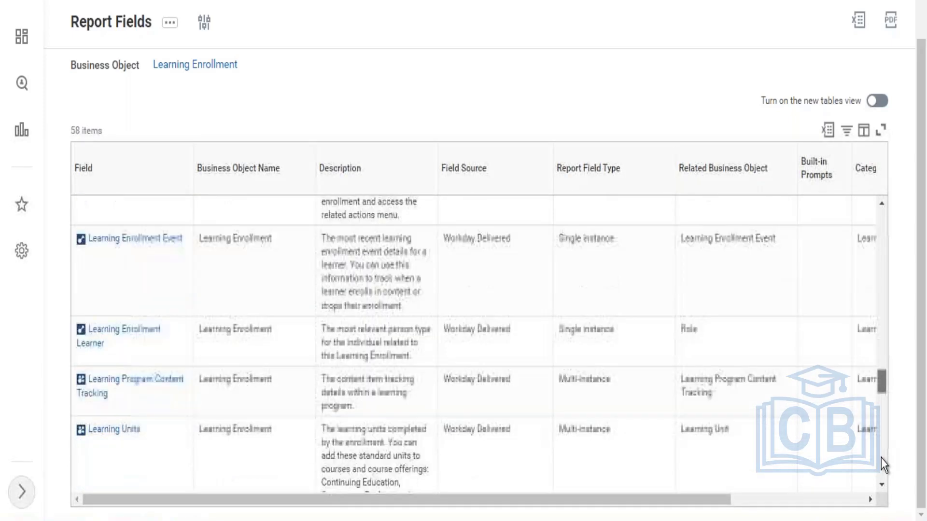
scroll(882, 476, "down", 5)
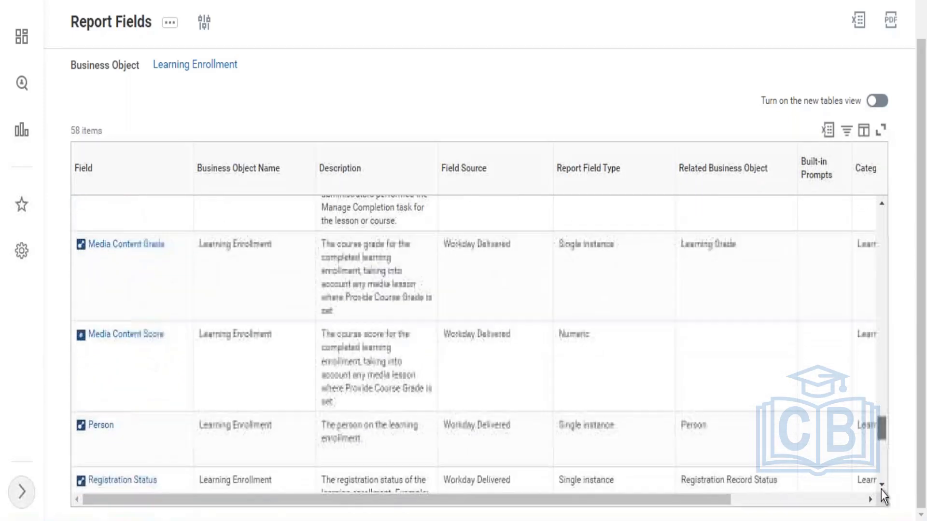
scroll(883, 508, "down", 8)
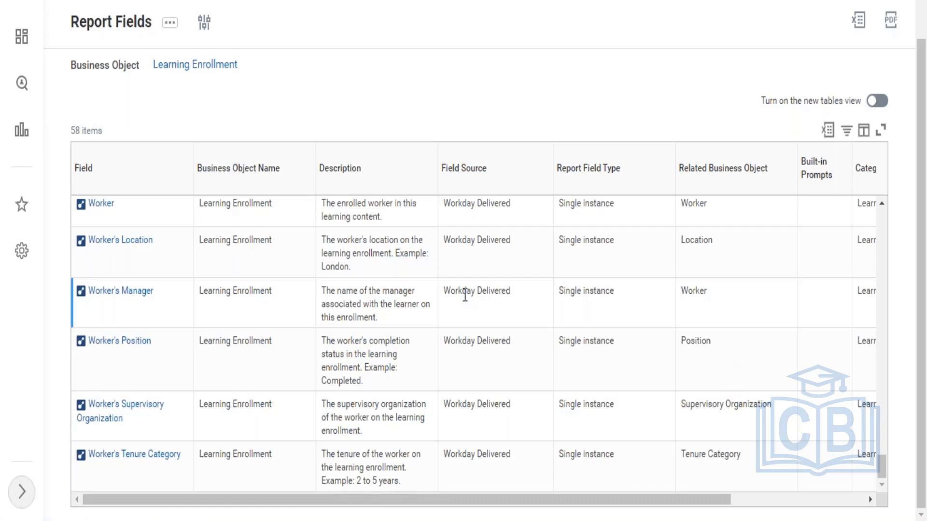
Step: Reopen the Report Fields criteria, clear the business object and search the fields for course duration
left_click(205, 24)
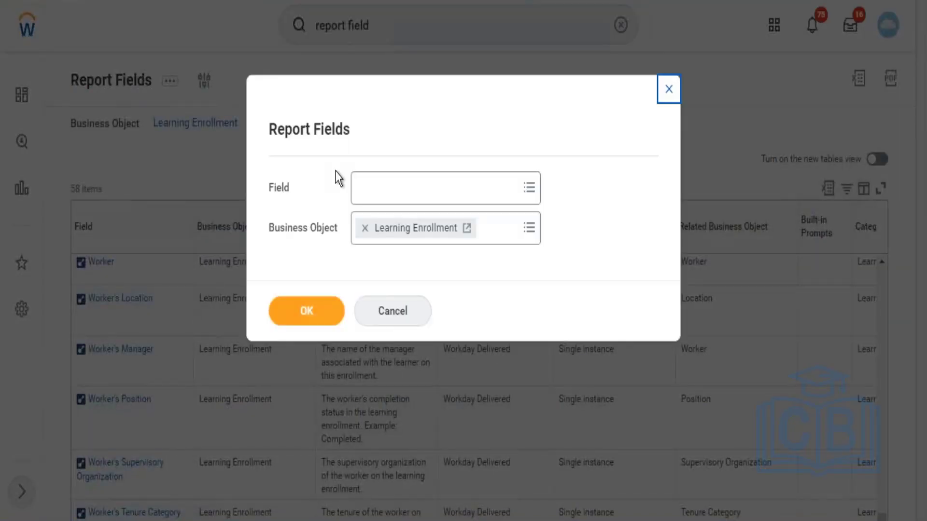
left_click(364, 229)
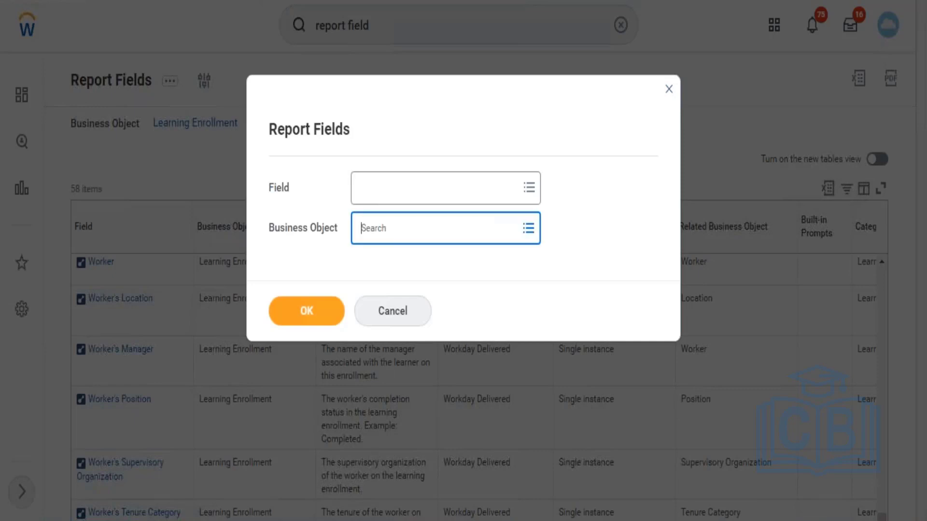
left_click(408, 188)
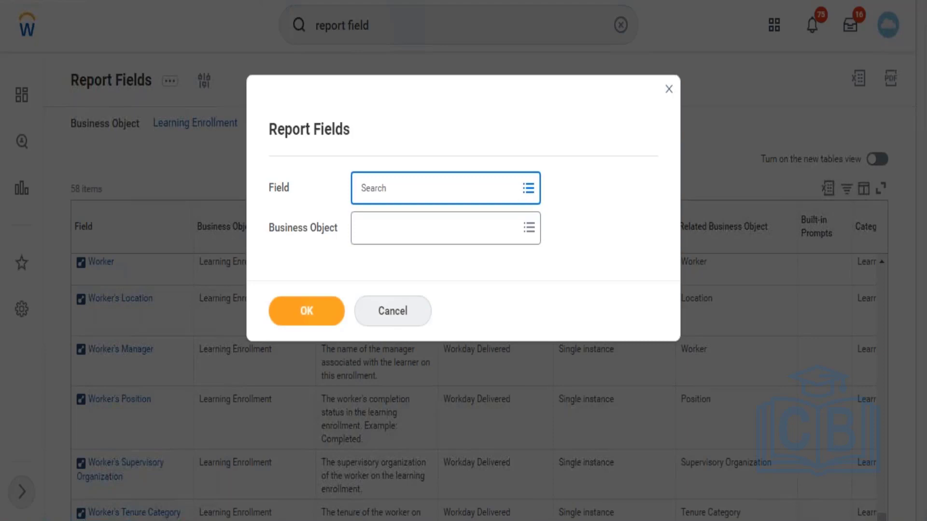
type("course duration")
key("Return")
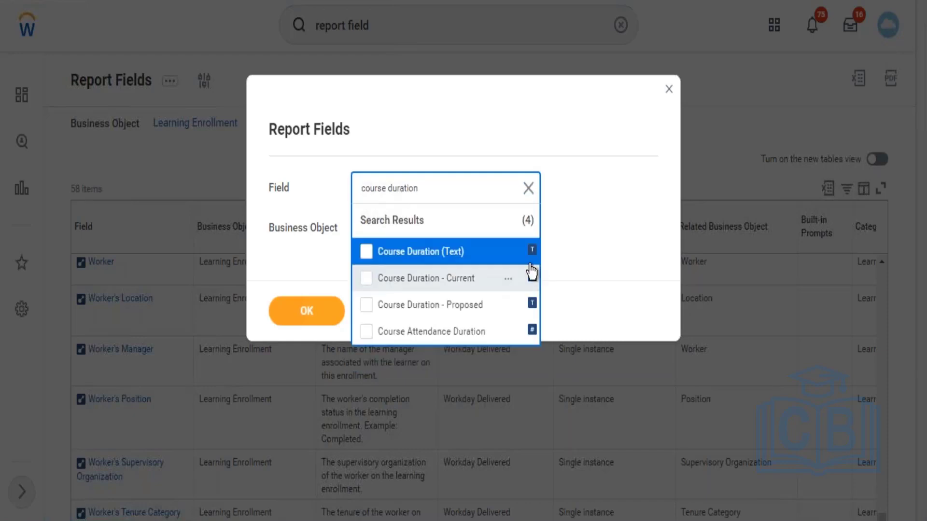
Step: Check the business object and description of each course duration field found, including the current, proposed and attendance variants
left_click(511, 251)
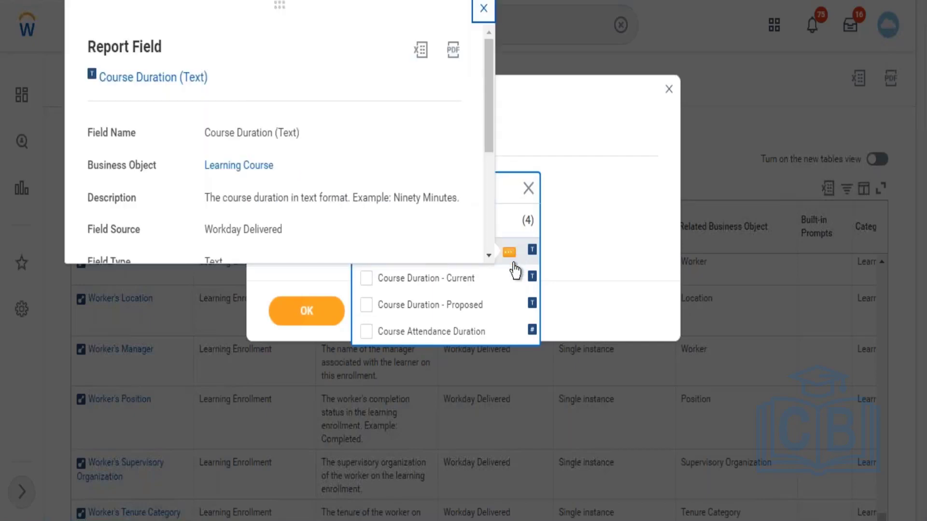
left_click(509, 280)
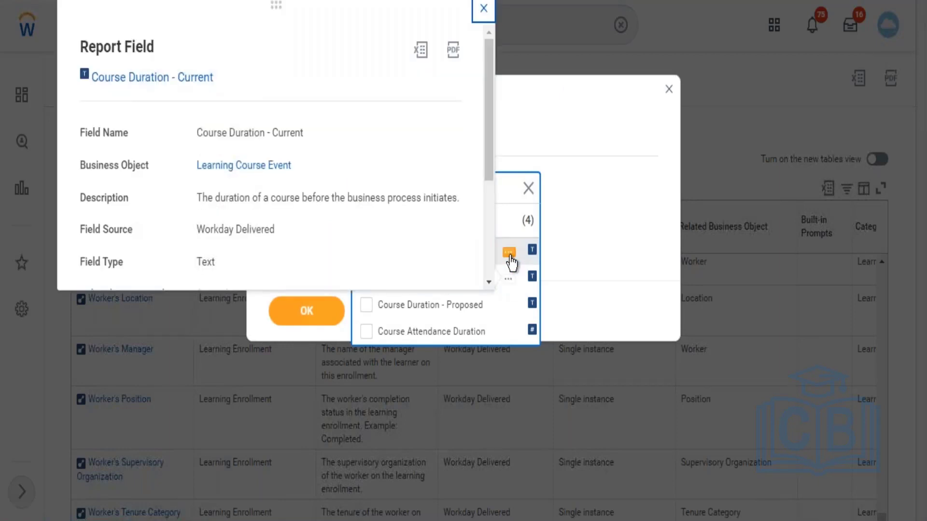
left_click(510, 253)
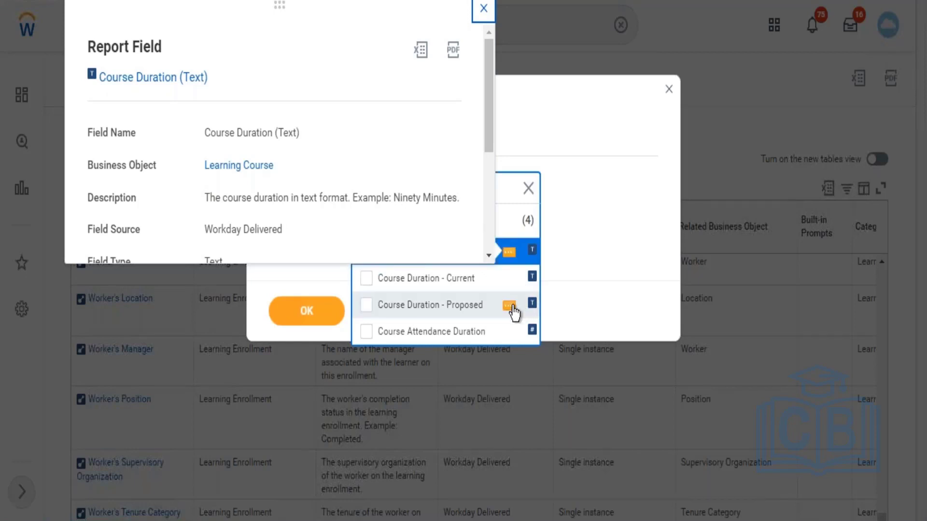
left_click(510, 306)
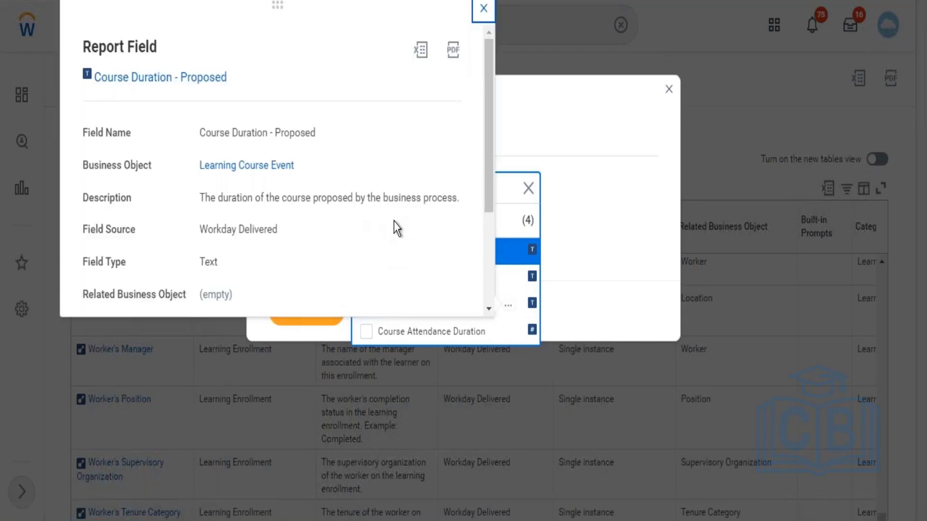
mouse_move(522, 333)
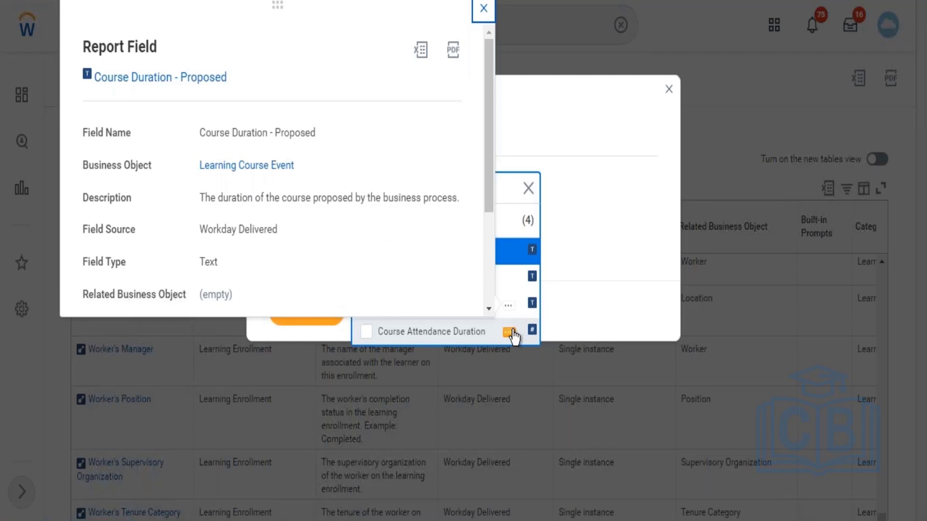
left_click(510, 332)
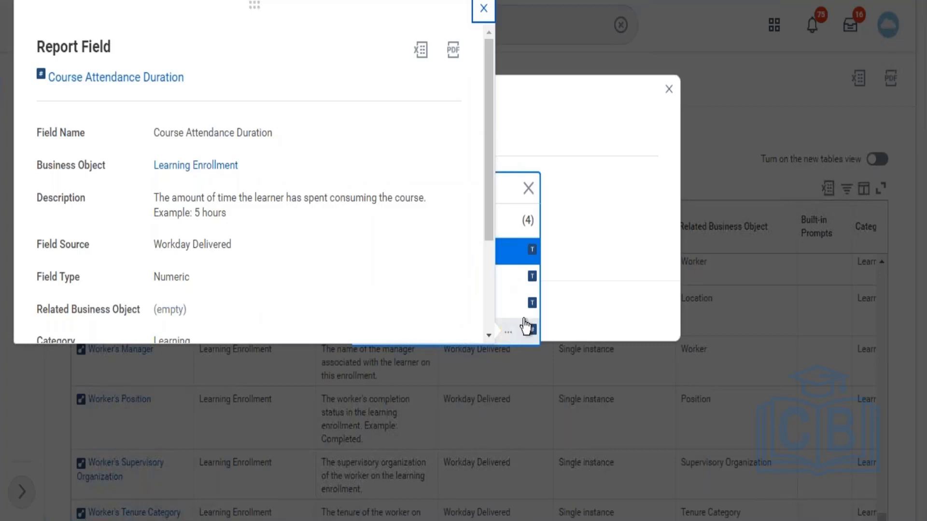
mouse_move(513, 255)
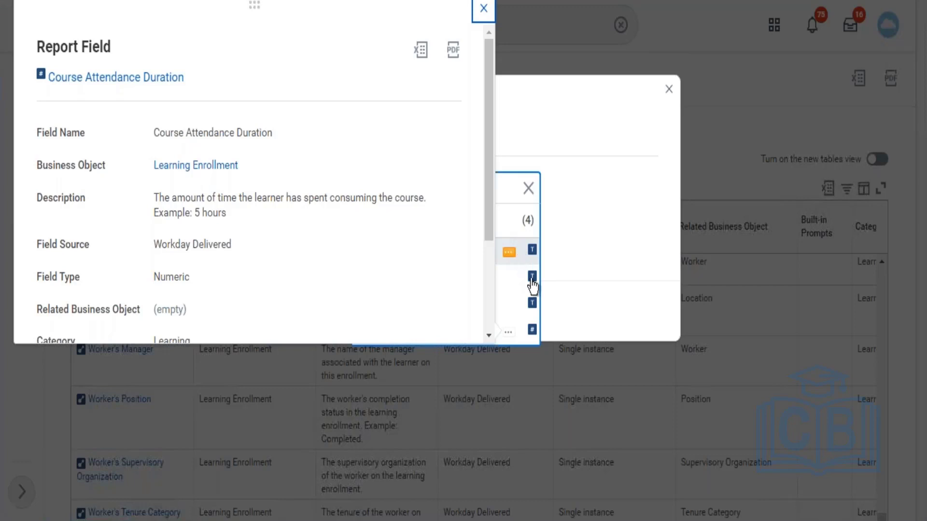
left_click(511, 193)
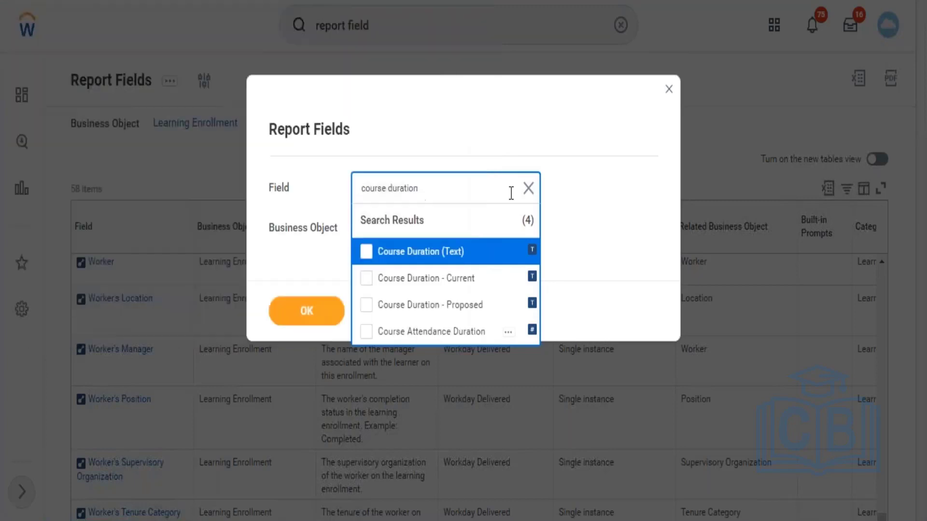
Step: Run Report Fields for the fields Course Duration (Text) and Course Attendance Duration
left_click(435, 259)
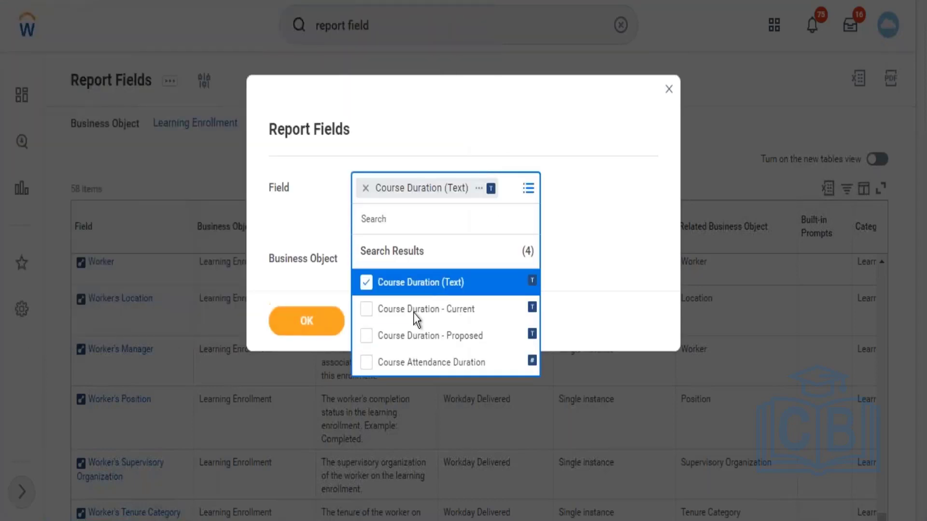
left_click(413, 367)
left_click(302, 368)
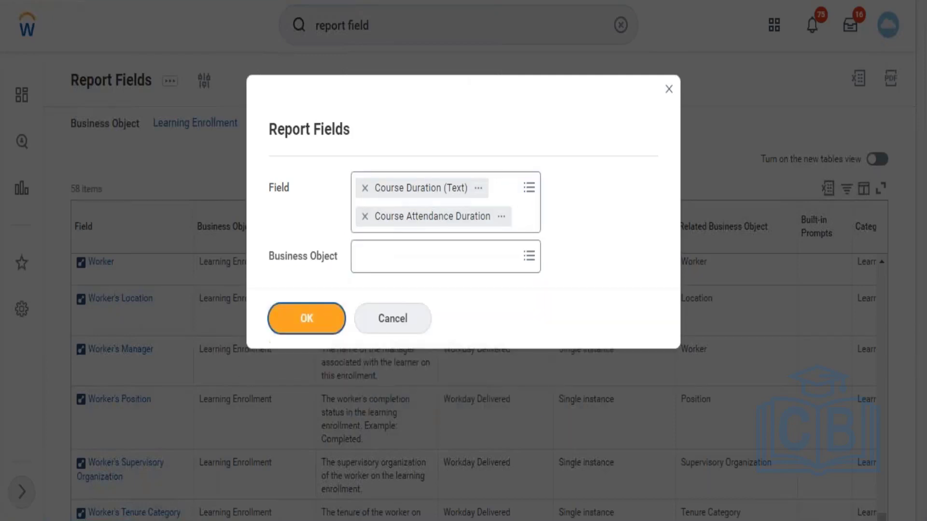
left_click(306, 319)
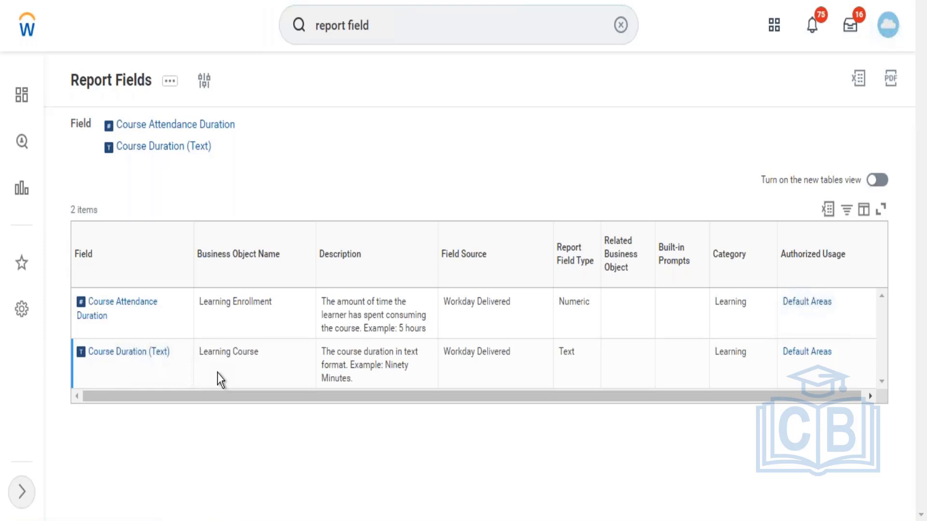
Step: View the details of the Course Duration (Text) field and open its Learning Course business object
mouse_move(125, 306)
mouse_move(100, 361)
mouse_move(83, 374)
left_click(83, 371)
mouse_move(145, 262)
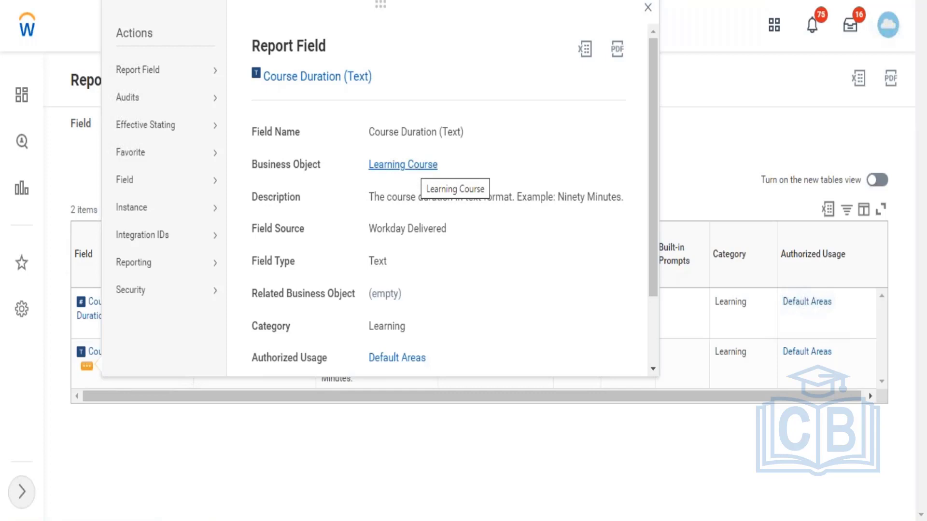
left_click(414, 167)
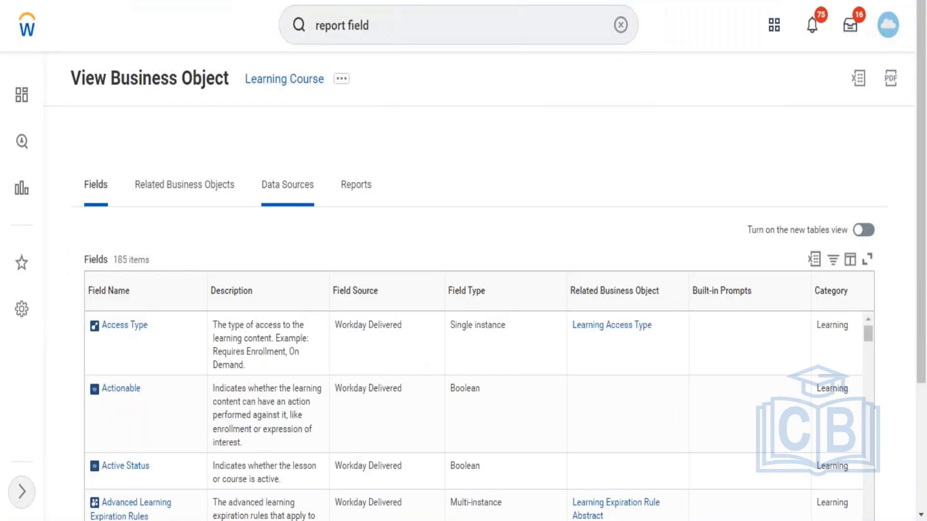
Step: Examine the related business objects that Learning Course links to and those that link to it
left_click(202, 211)
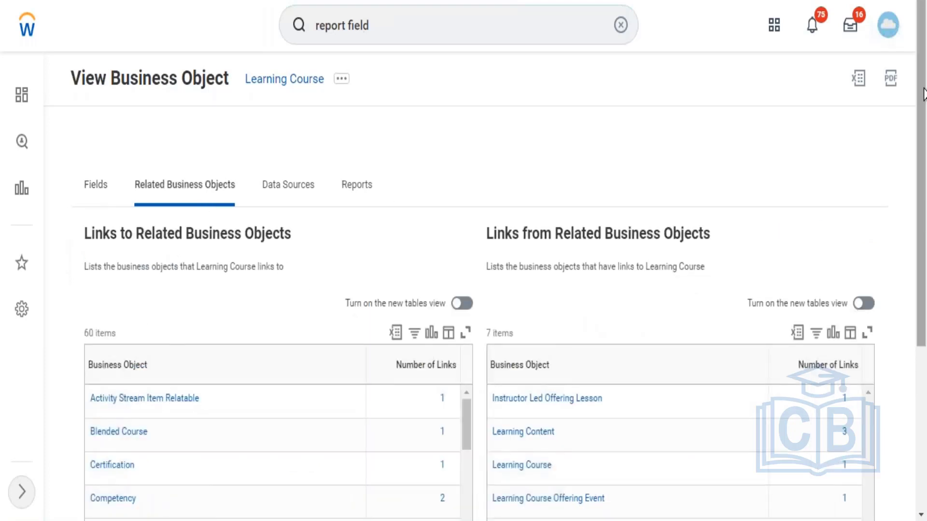
scroll(923, 285, "down", 2)
scroll(923, 285, "down", 3)
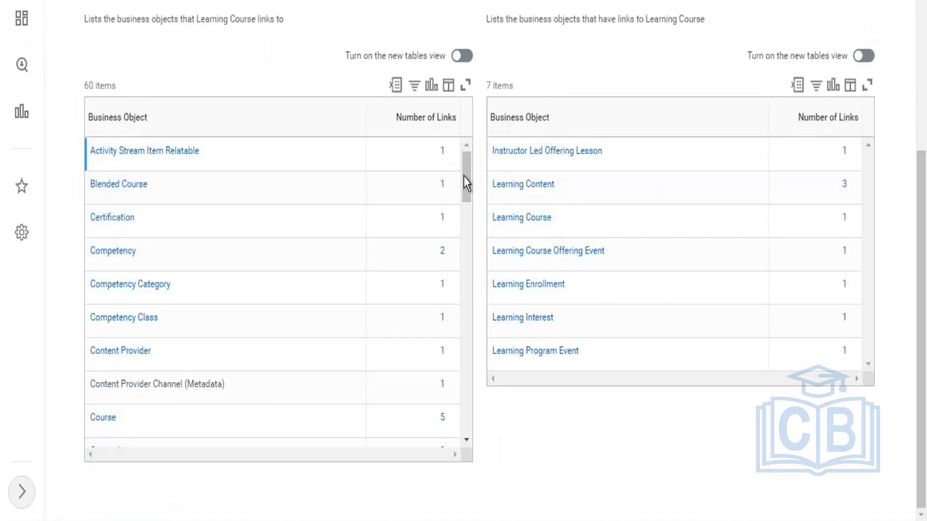
left_click_drag(465, 168, 465, 277)
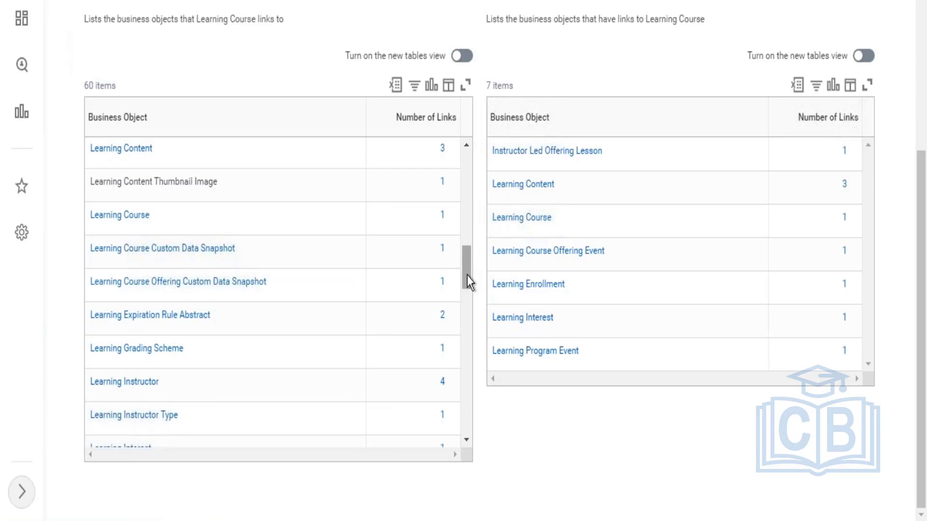
left_click_drag(468, 276, 467, 326)
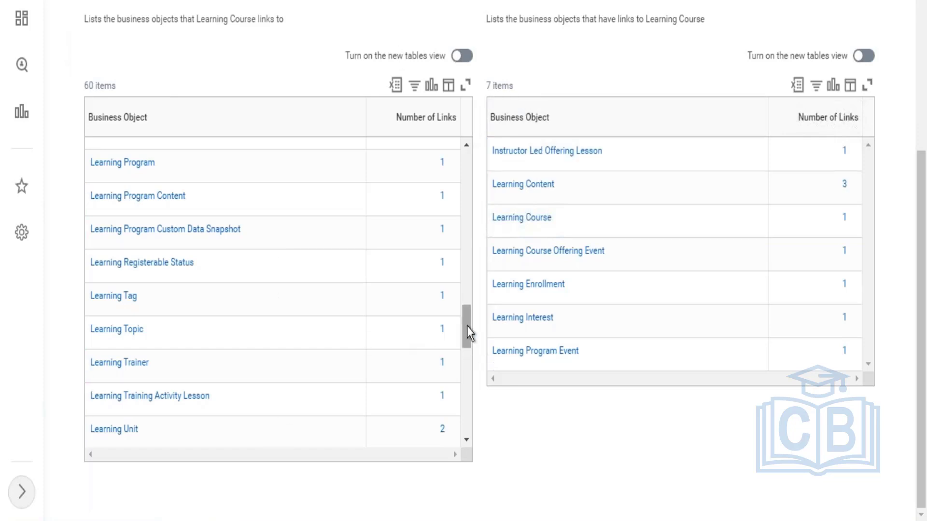
left_click_drag(468, 326, 466, 263)
scroll(472, 265, "up", 1)
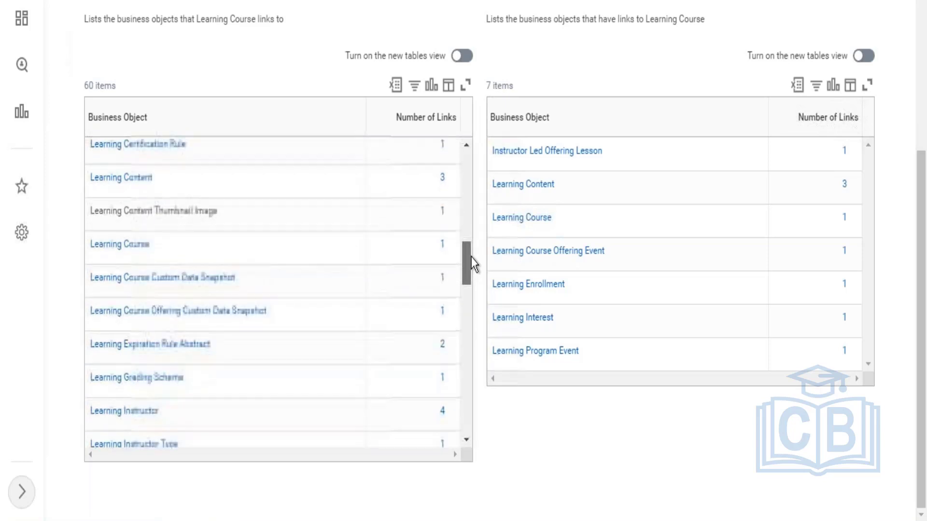
left_click_drag(471, 257, 490, 223)
left_click_drag(922, 307, 923, 183)
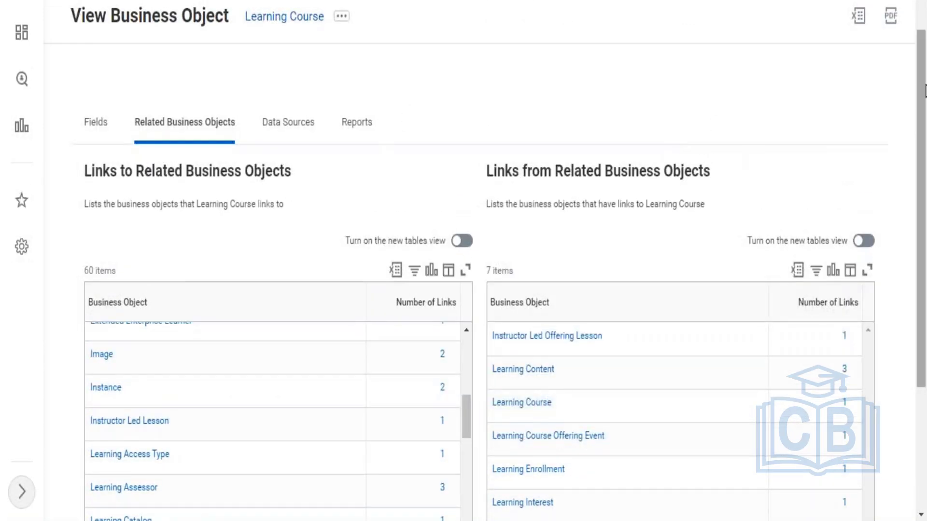
left_click_drag(923, 91, 905, 264)
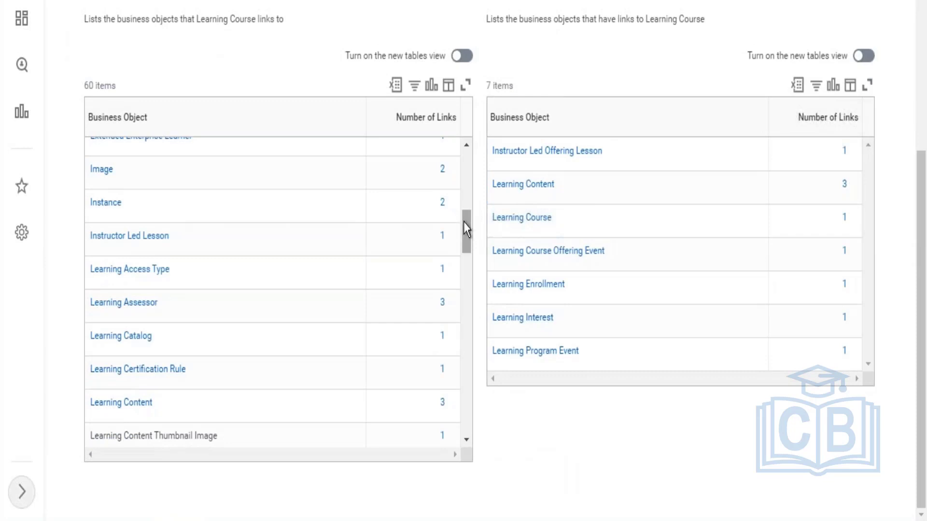
left_click_drag(465, 223, 467, 304)
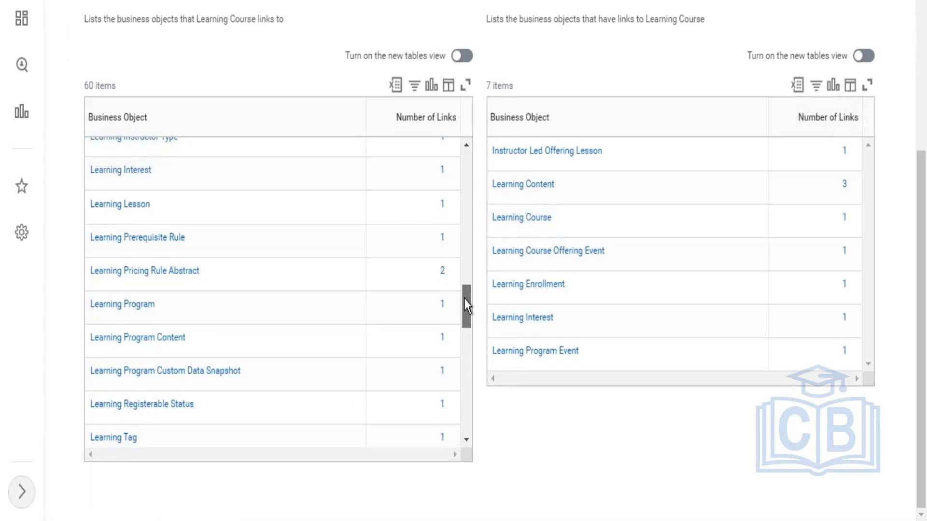
left_click_drag(466, 305, 465, 398)
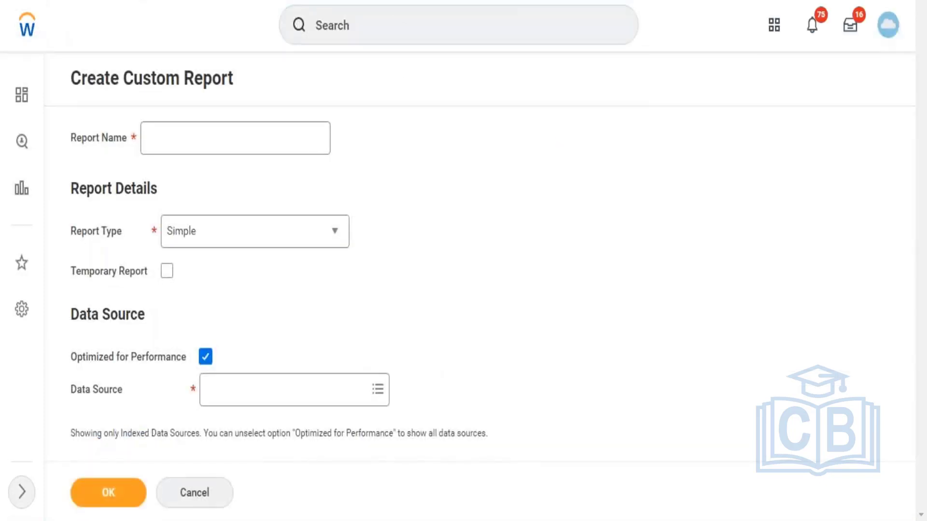
Step: Search for report definitions with rd:learning and open the Test - Report - Learning definition
left_click(398, 26)
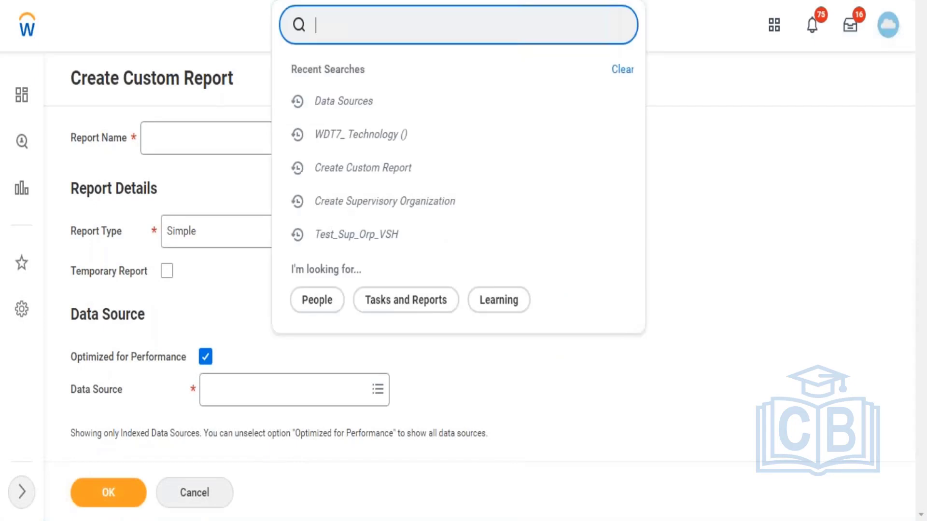
type("rd:learni")
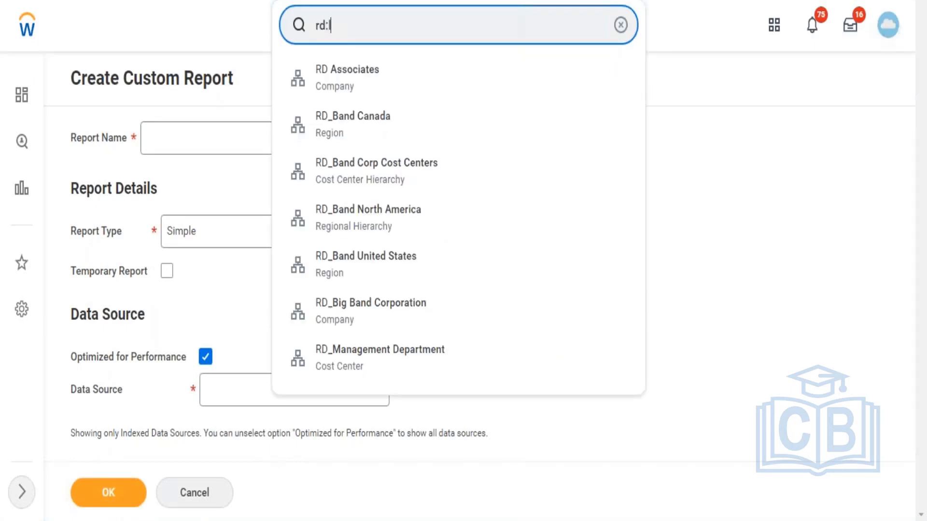
type("ng")
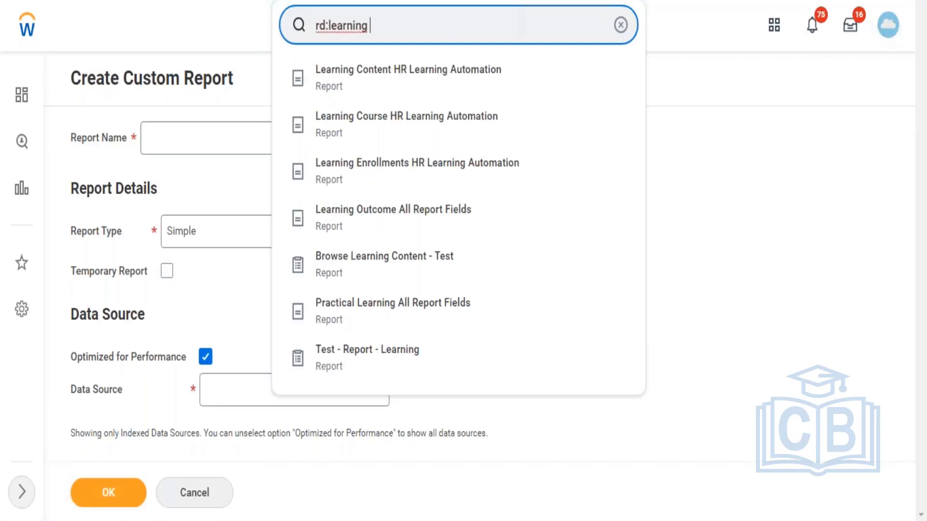
left_click(360, 368)
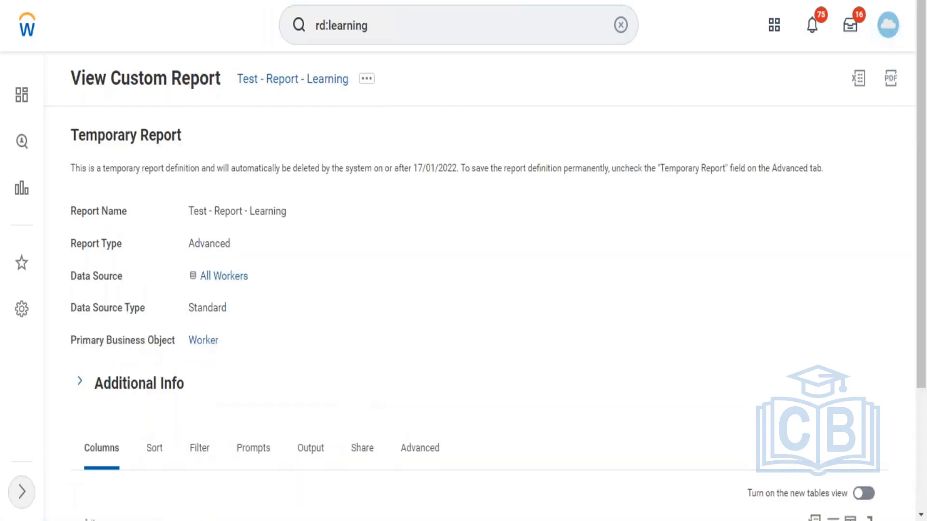
Step: Check the sharing options and owner of the Test - Report - Learning definition
left_click(362, 448)
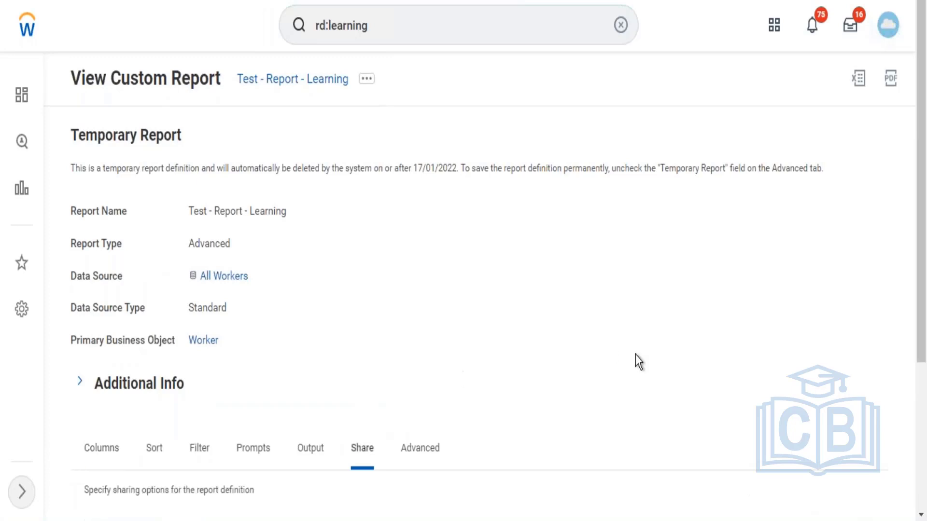
scroll(915, 290, "down", 5)
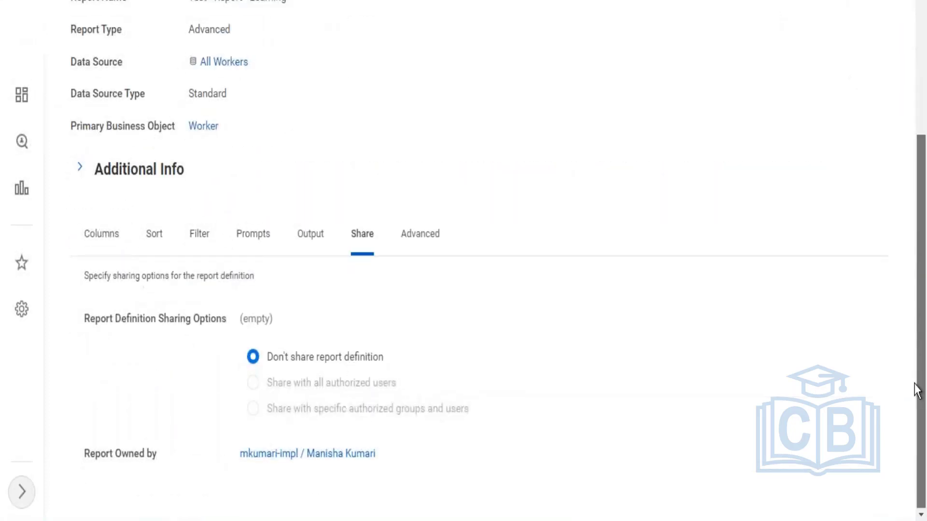
left_click_drag(916, 320, 915, 279)
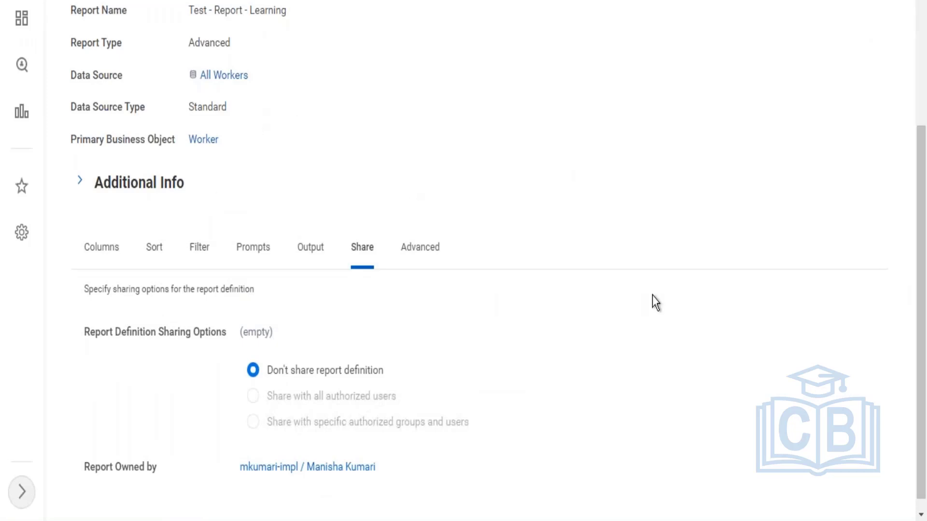
left_click_drag(925, 199, 924, 5)
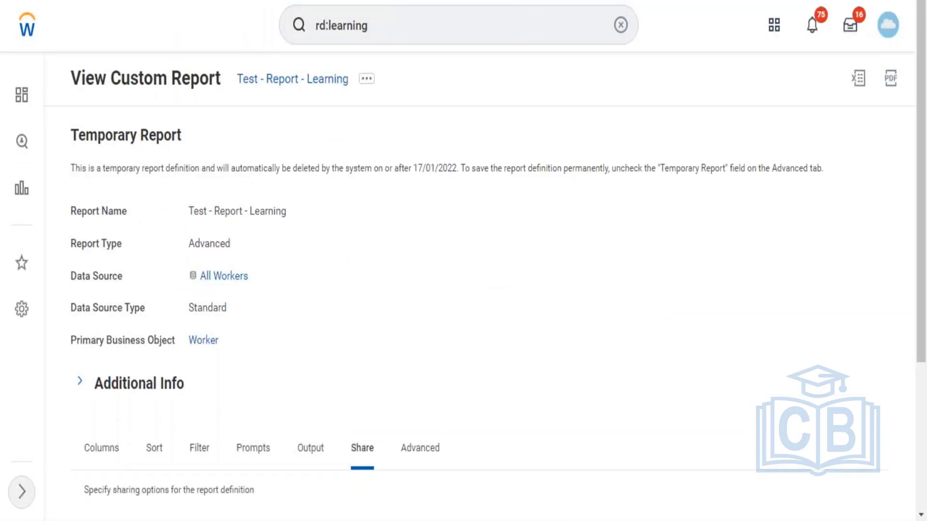
Step: Search for the Create Custom Report task and open it
left_click(552, 21)
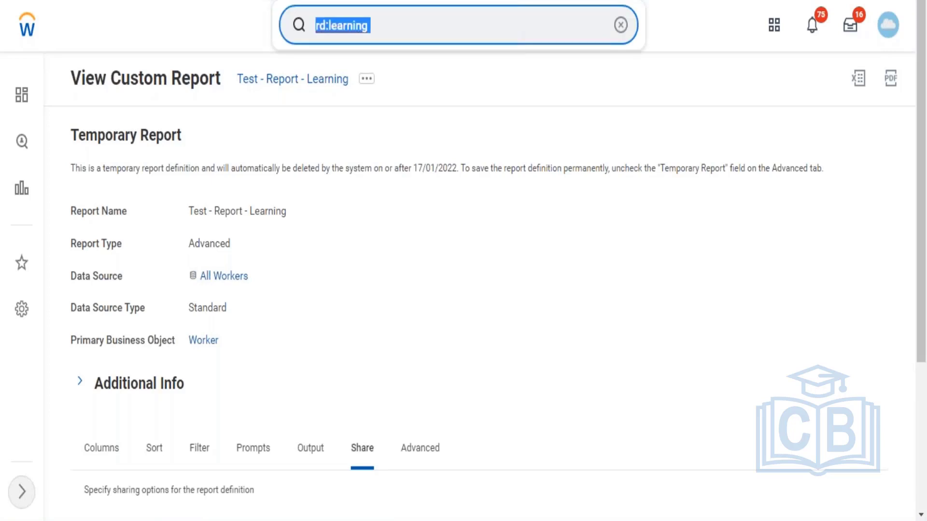
type("create cu")
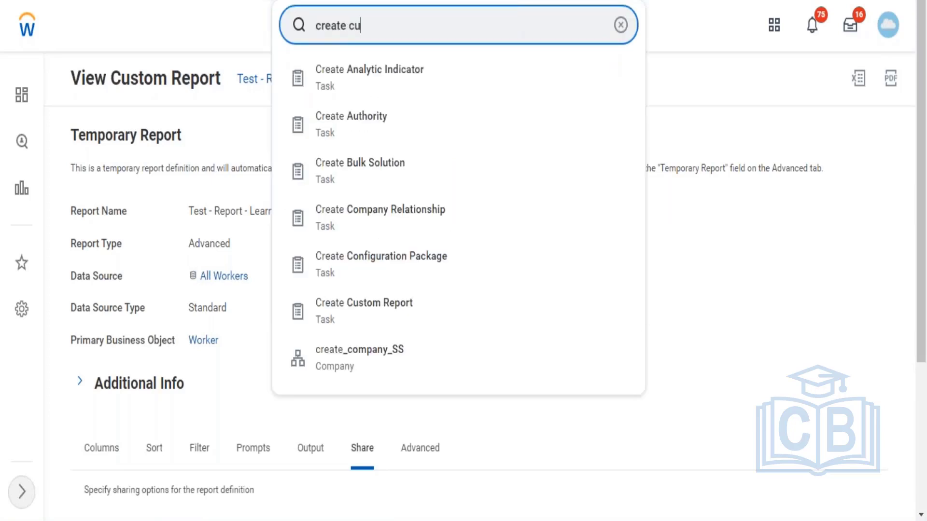
type("st report")
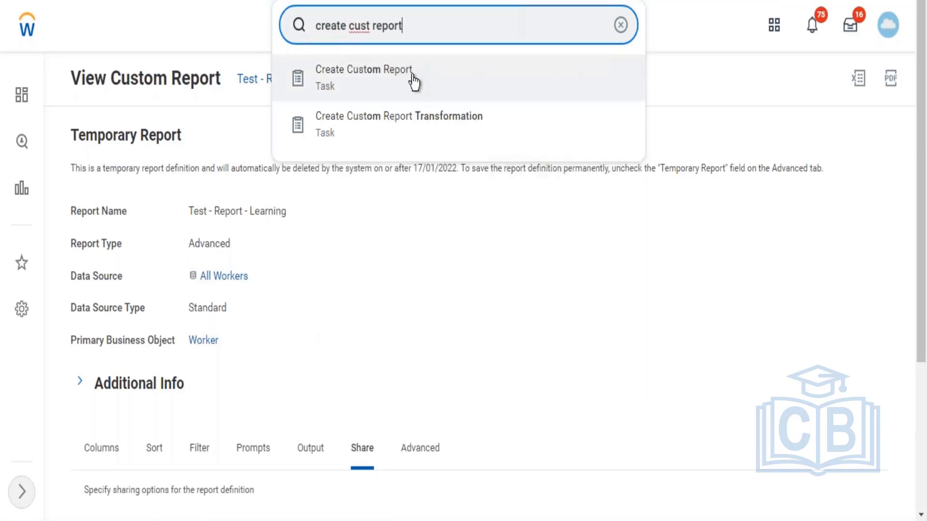
left_click(414, 81)
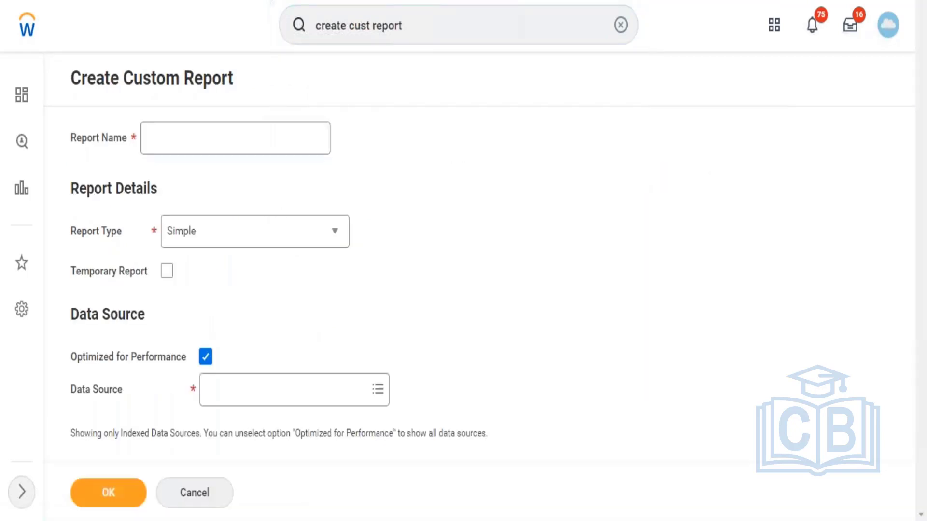
Step: Name the new report LMS - Learning Enrollment and set its report type to Advanced
left_click(227, 136)
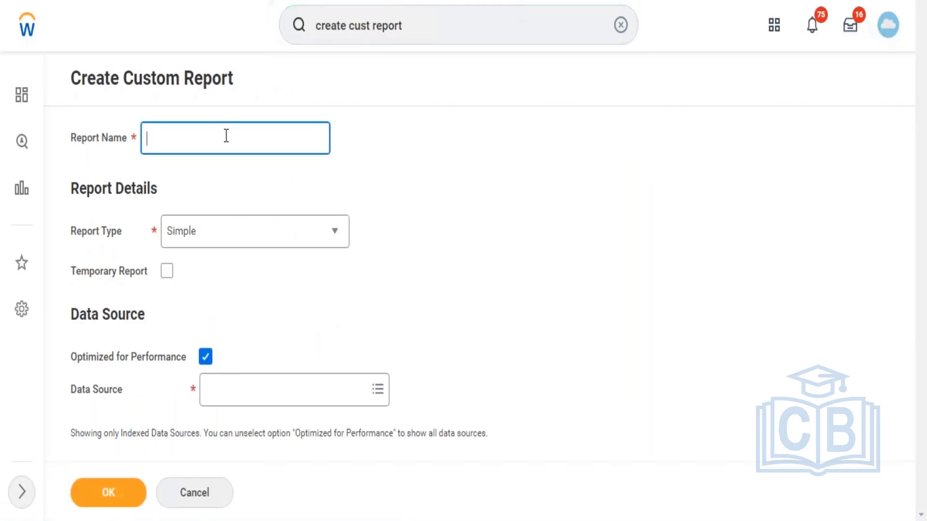
type("LMS - Learning Enrollment")
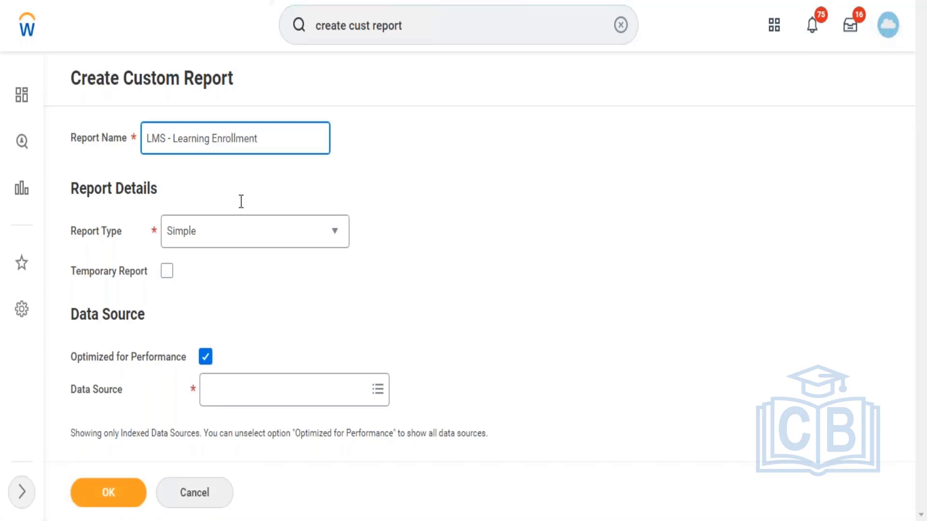
left_click(222, 232)
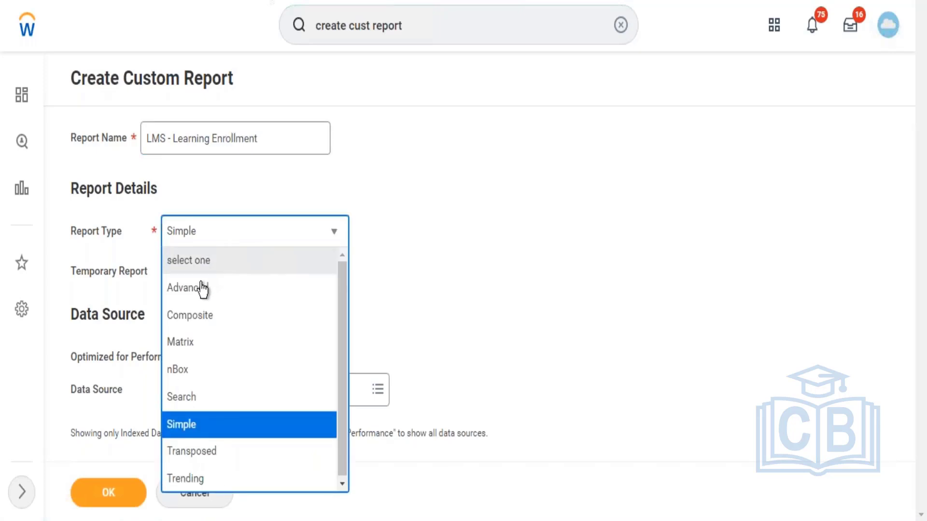
left_click(201, 289)
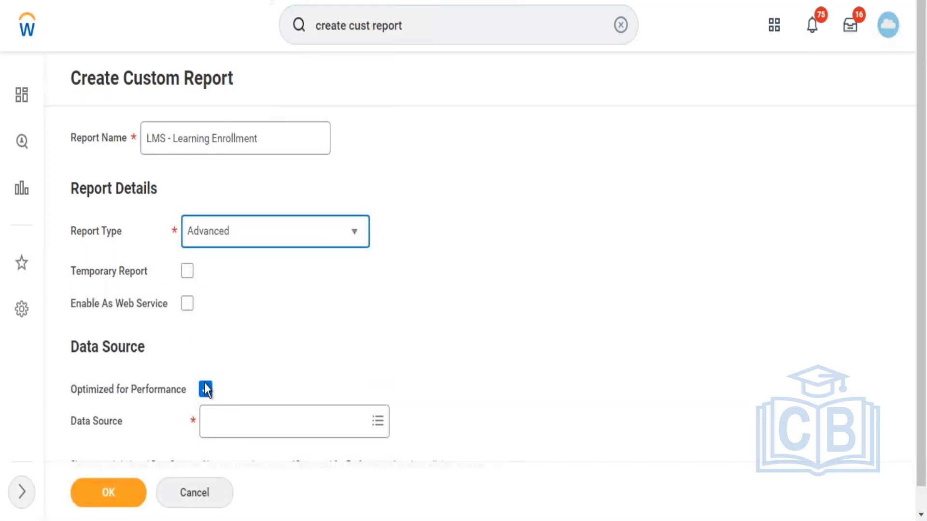
Step: Search the report's data sources for learning enroll
left_click(205, 389)
left_click(290, 421)
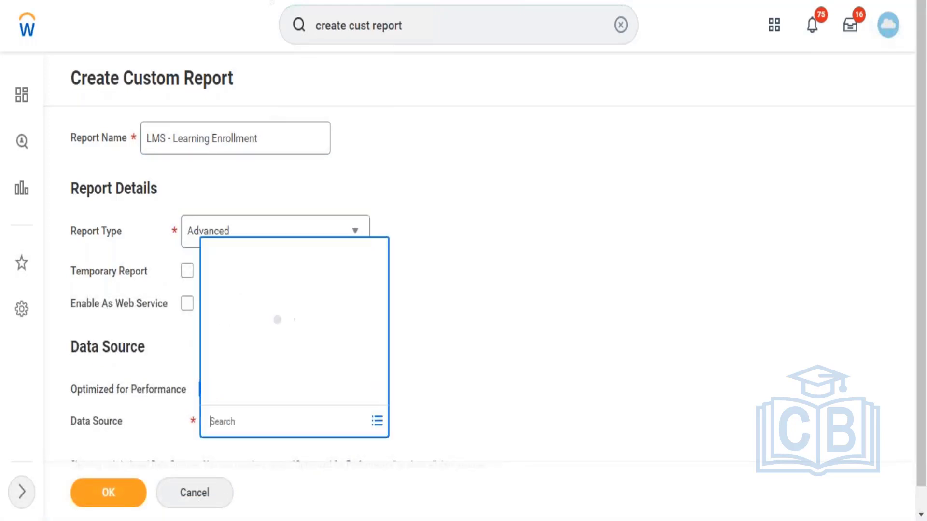
type("learnin")
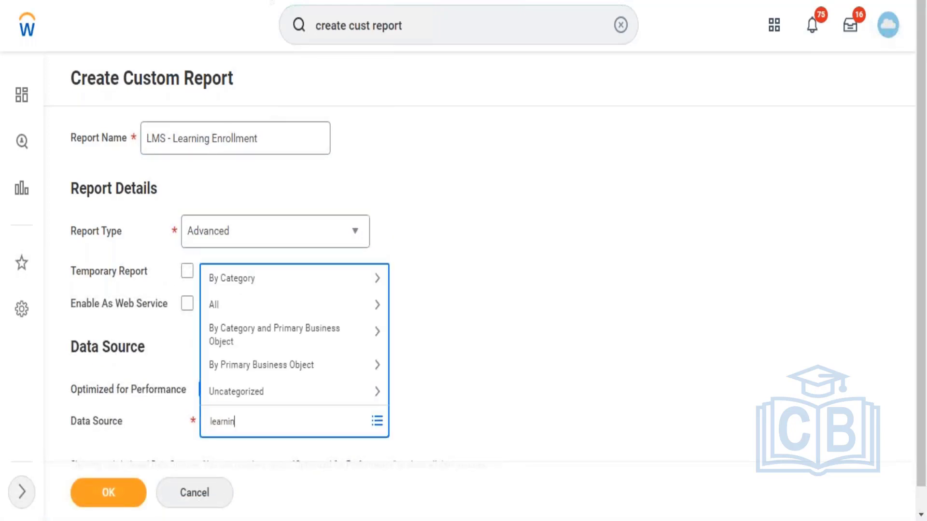
type("g enrollments")
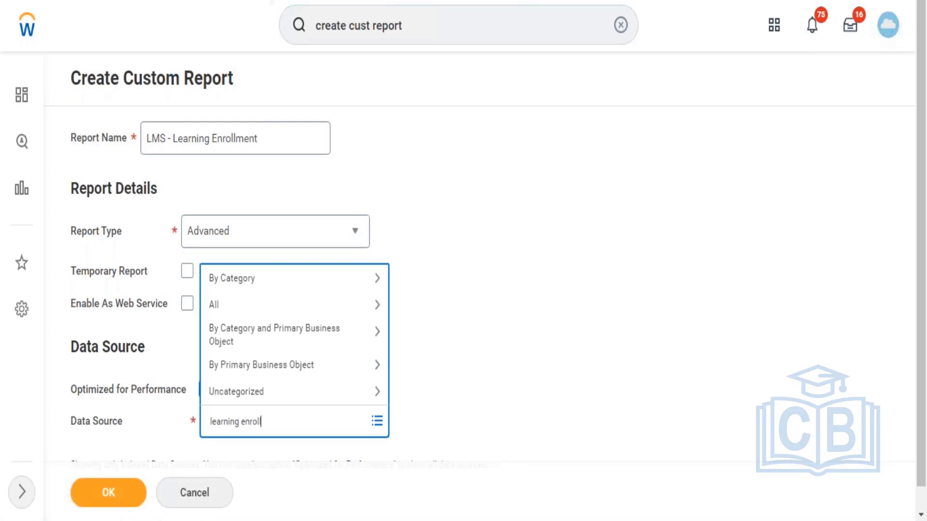
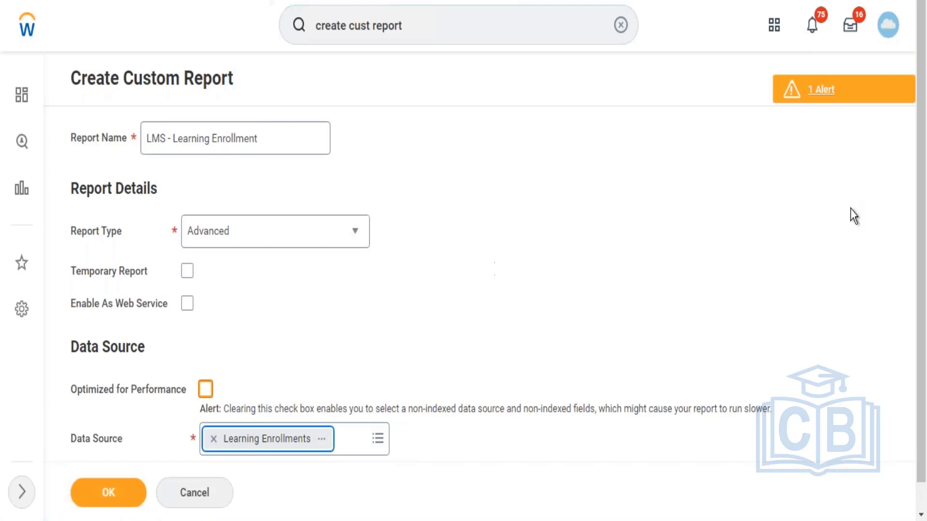
Step: Create the report on the Learning Enrollments data source and set Learning Enrollment as the first column's field
scroll(916, 362, "down", 1)
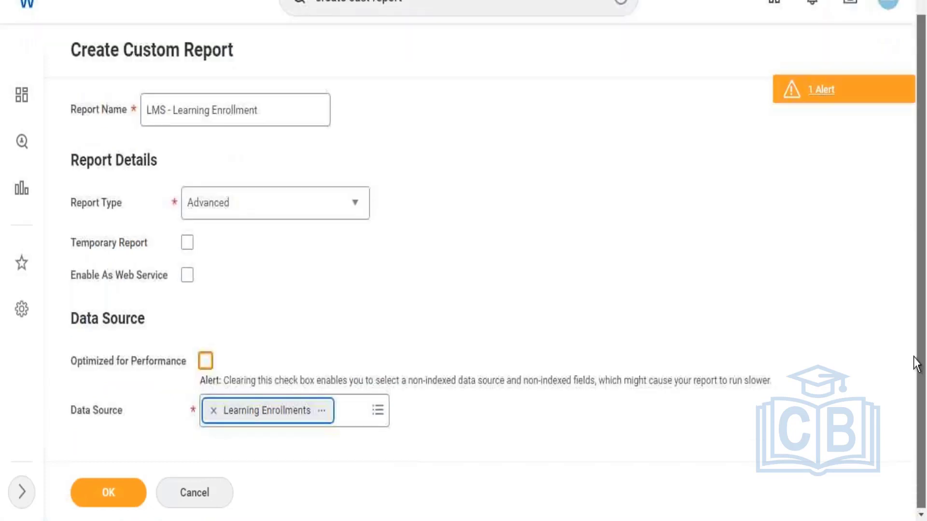
left_click(122, 497)
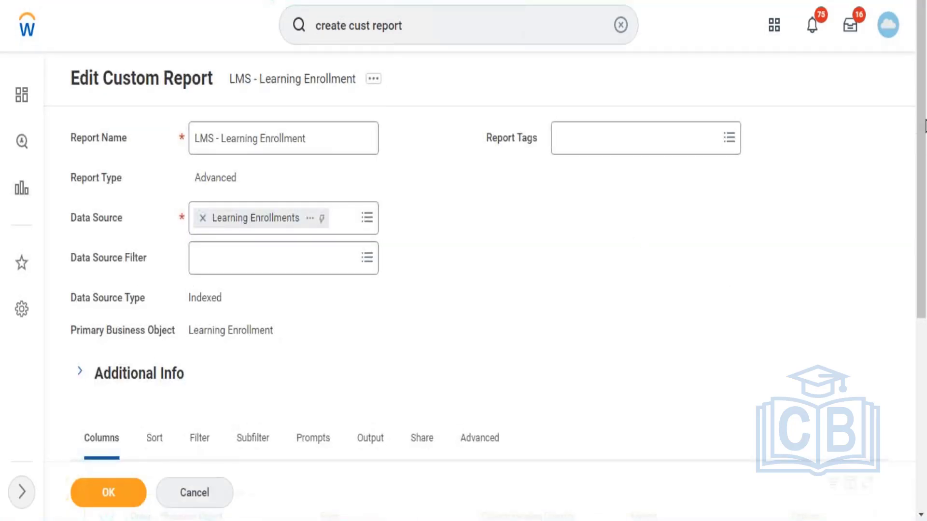
left_click_drag(924, 219, 926, 413)
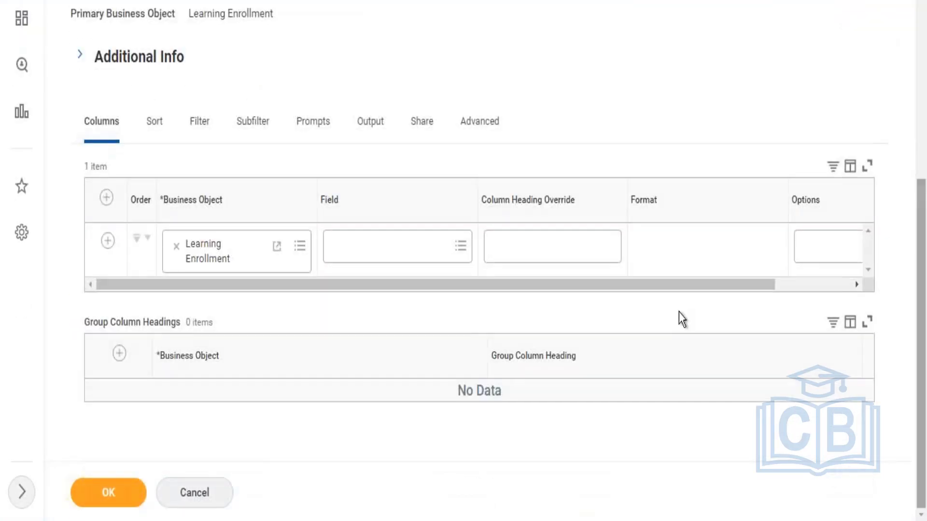
left_click(417, 258)
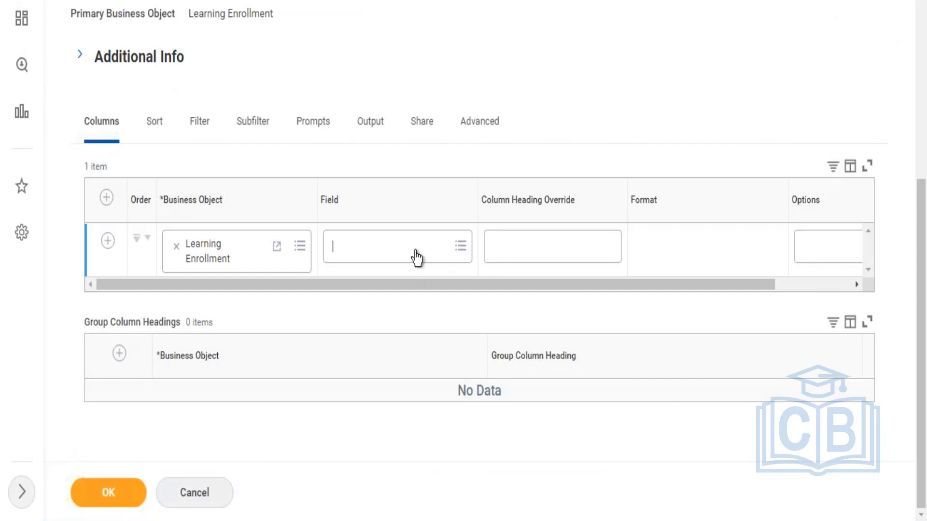
type("learning enrollment")
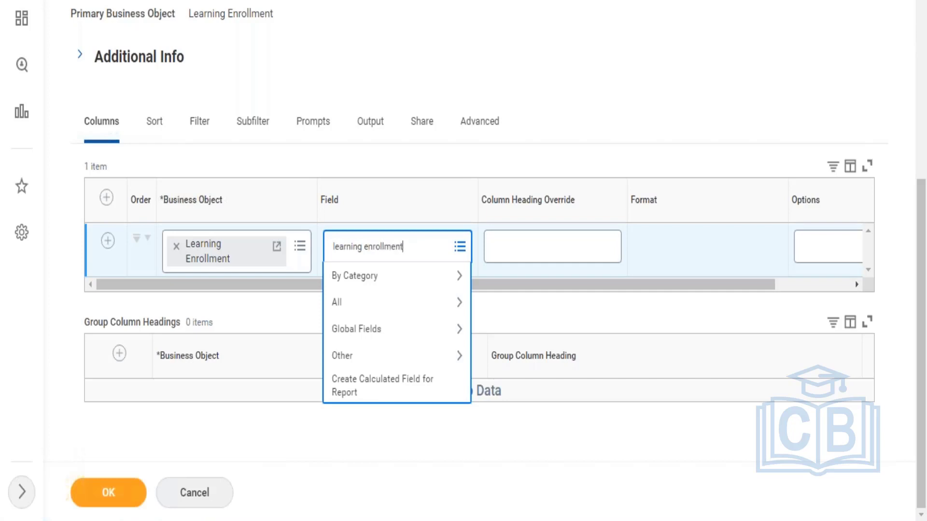
key("Return")
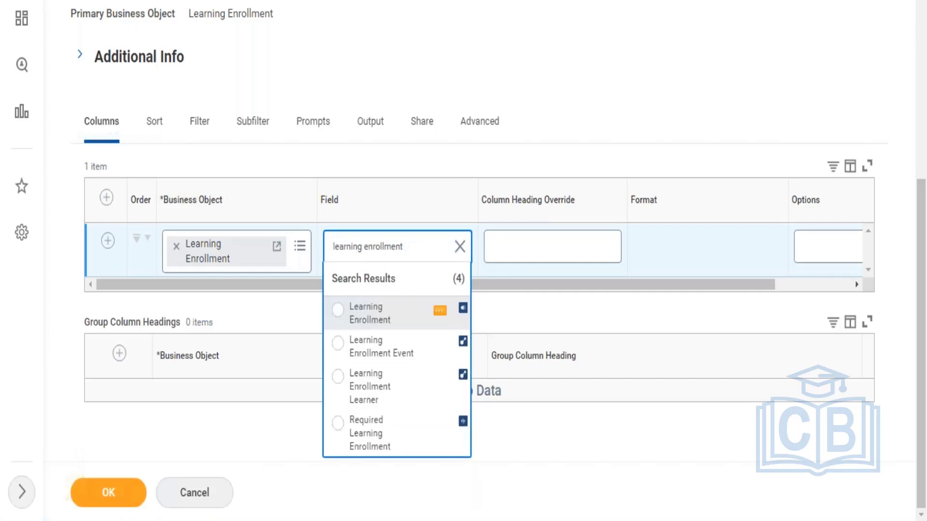
left_click(434, 313)
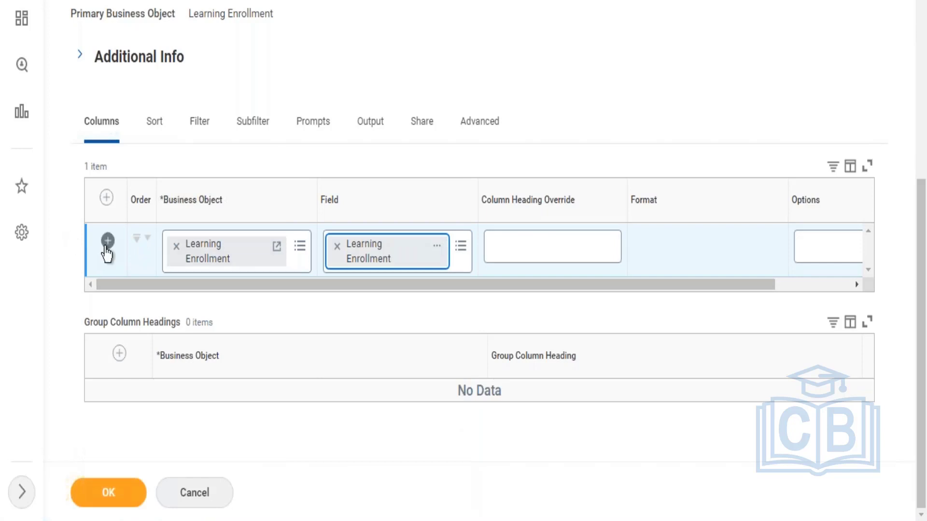
Step: Add a second column from the Learning Enrollment business object with the field Learning Content Title
left_click(106, 245)
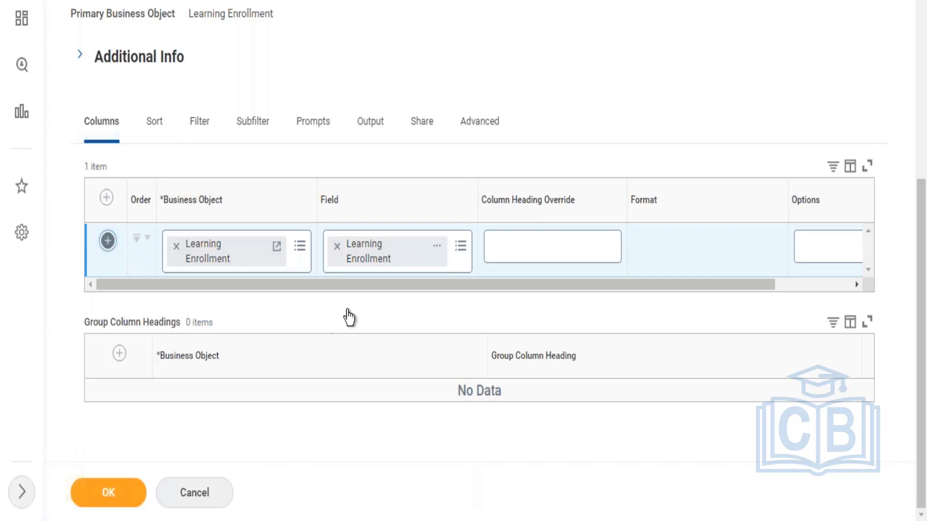
left_click(348, 299)
type("learning")
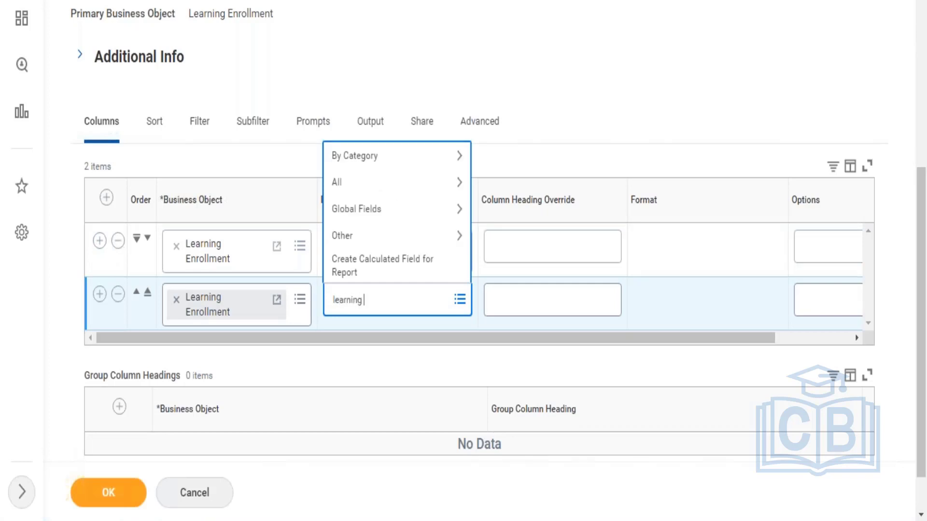
type(" title")
key("Return")
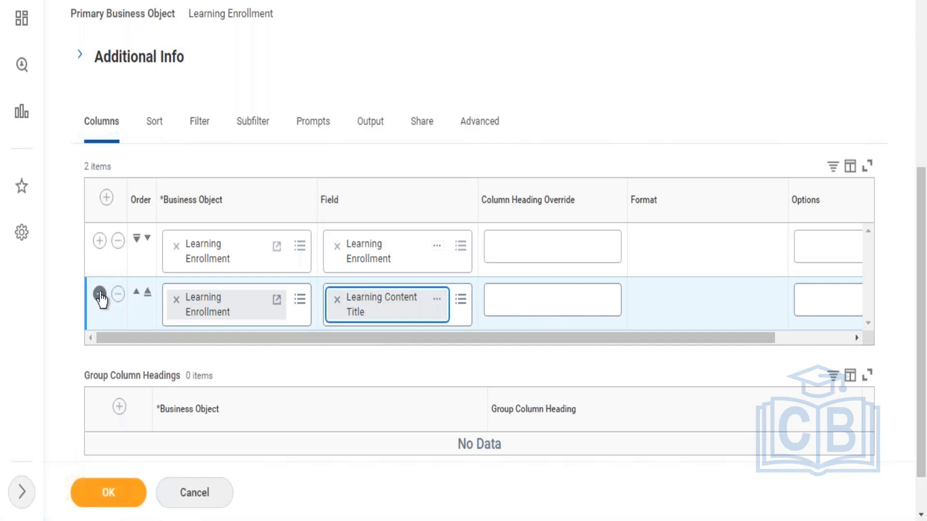
Step: Add a third column from the Learning Enrollment business object with the field Course Attendance Duration
left_click(99, 294)
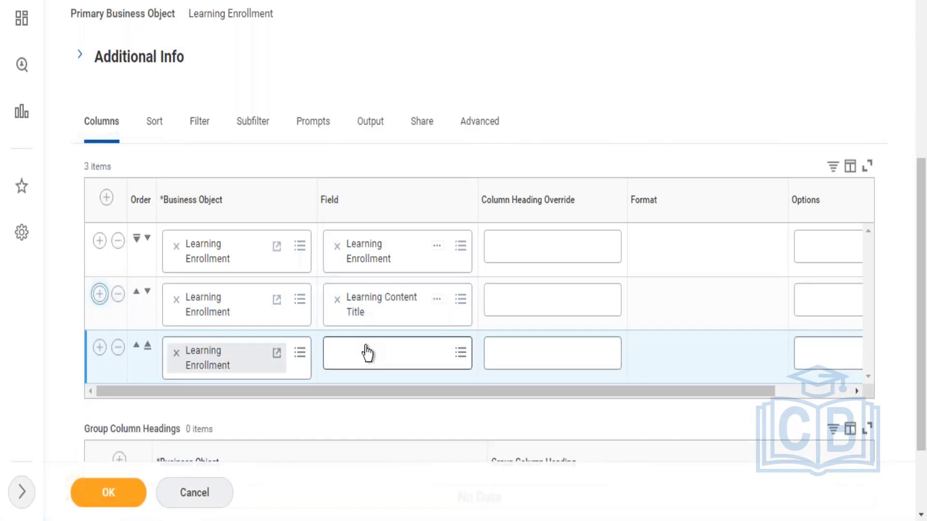
left_click(366, 356)
type("duration")
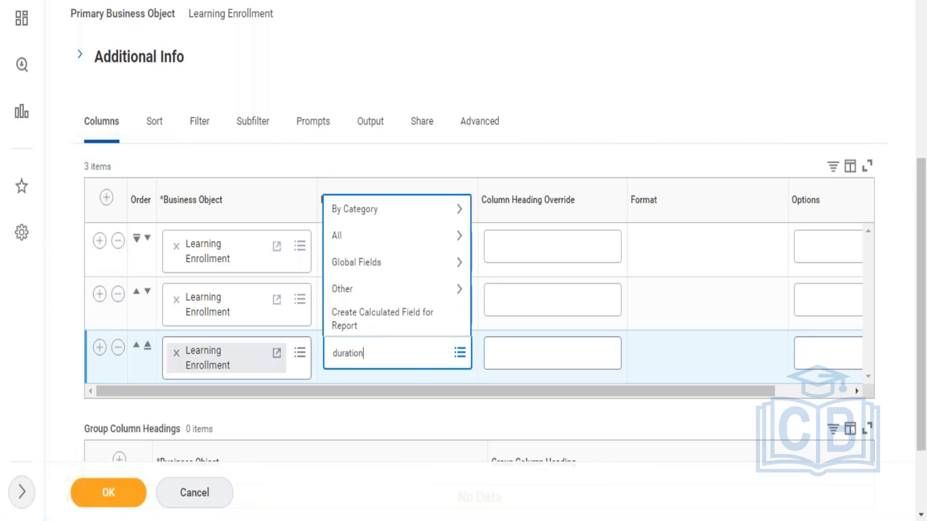
key("Return")
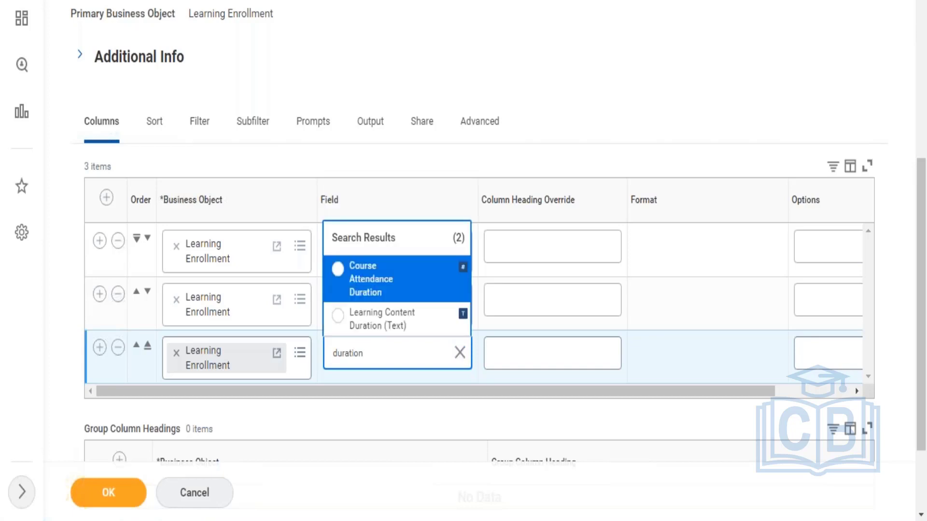
left_click(359, 274)
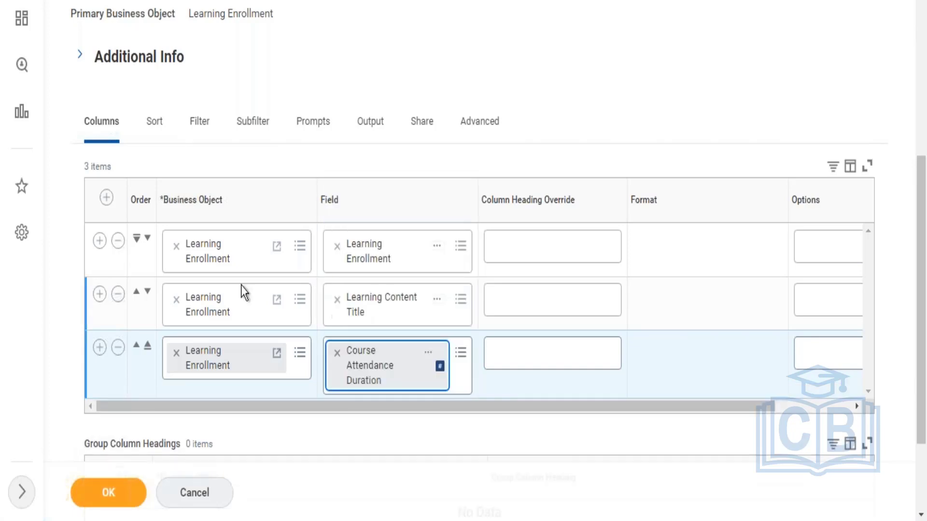
Step: Add a fourth column and search its fields for worker and learner, choosing the Worker field
left_click(99, 347)
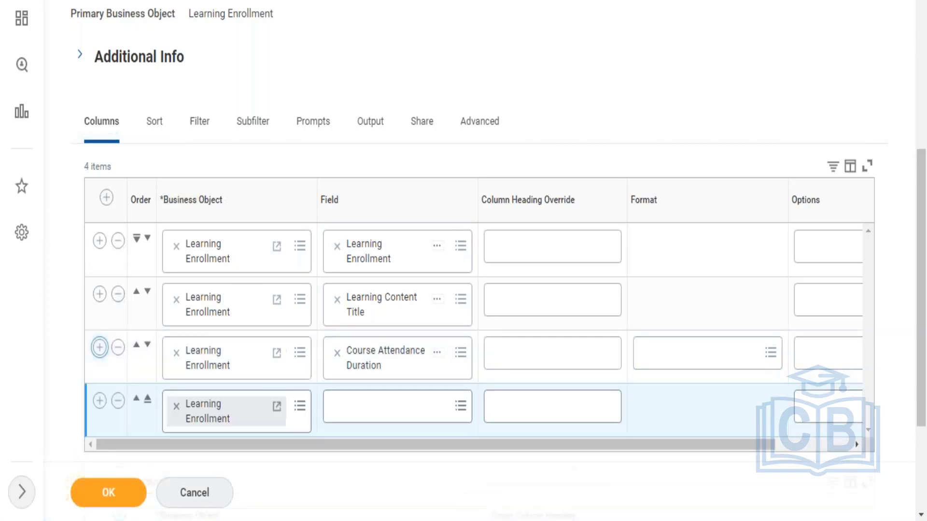
left_click(379, 404)
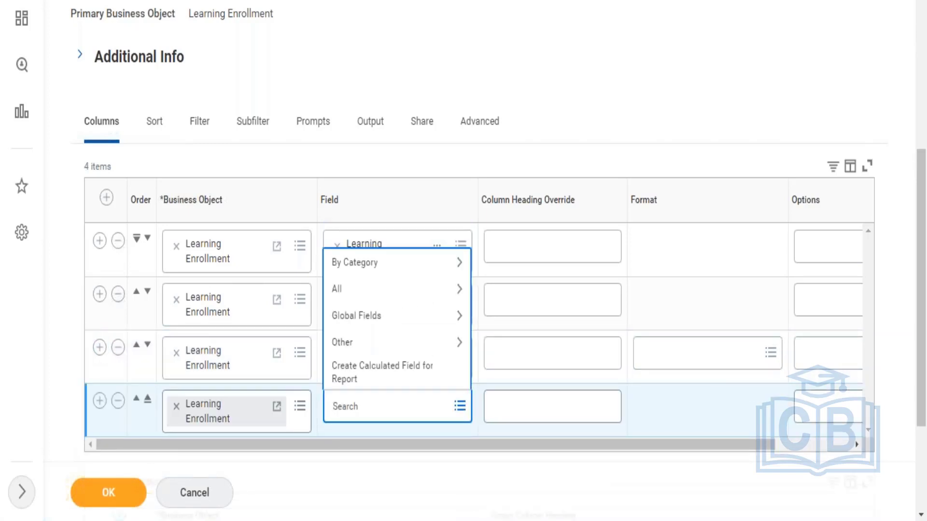
type("worker")
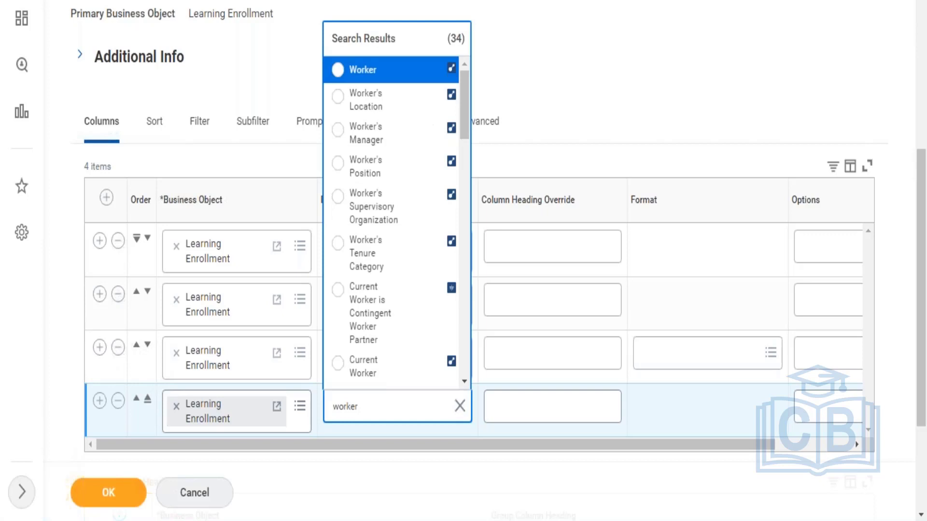
key("ctrl+a")
type("learner")
key("Return")
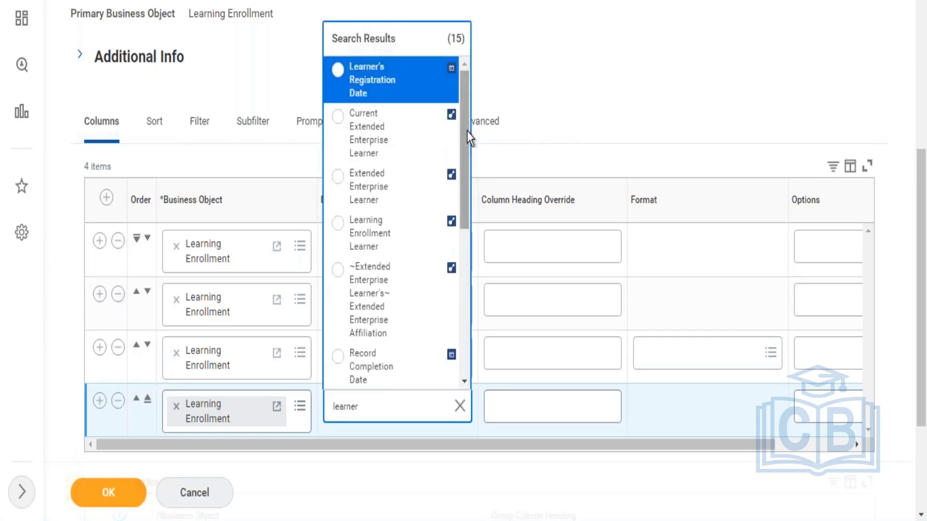
left_click_drag(467, 131, 467, 346)
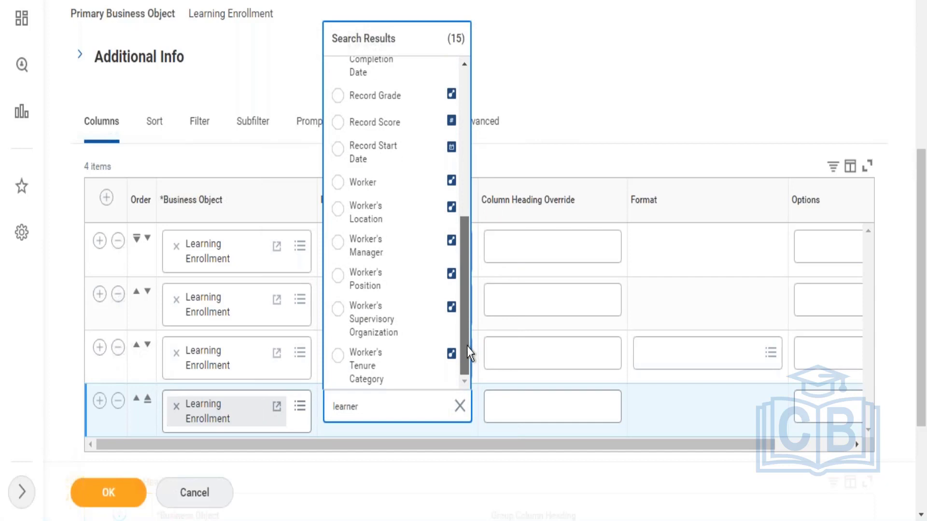
left_click(381, 195)
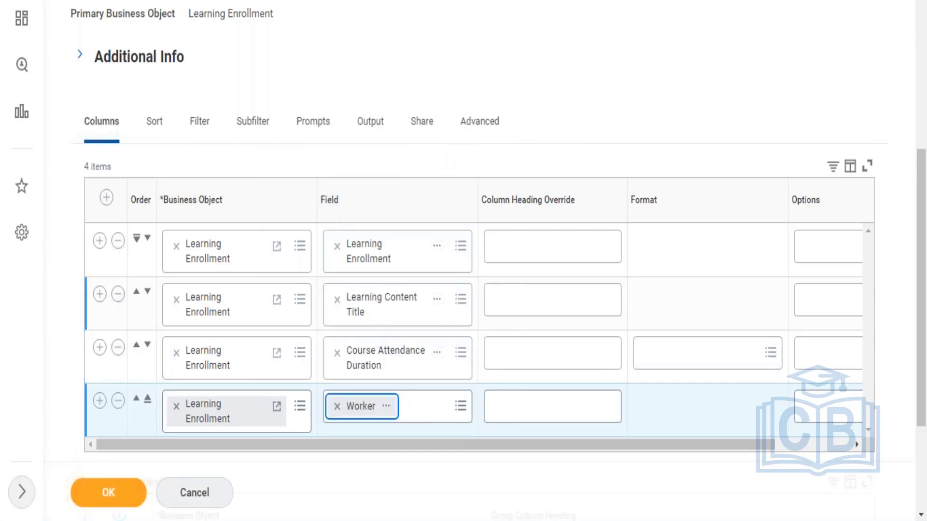
Step: Add a fifth column, change its business object to Worker and set its field to Manager - Level 01
left_click(99, 400)
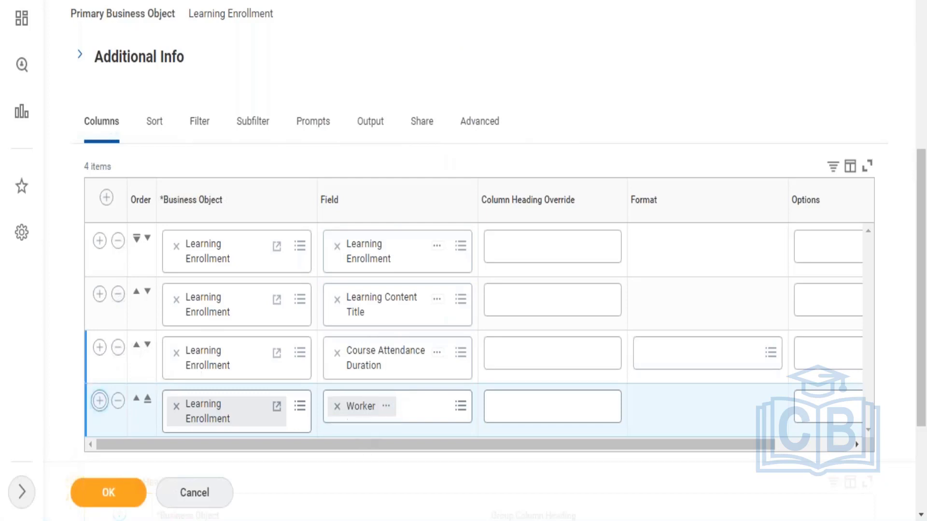
left_click_drag(870, 293, 872, 349)
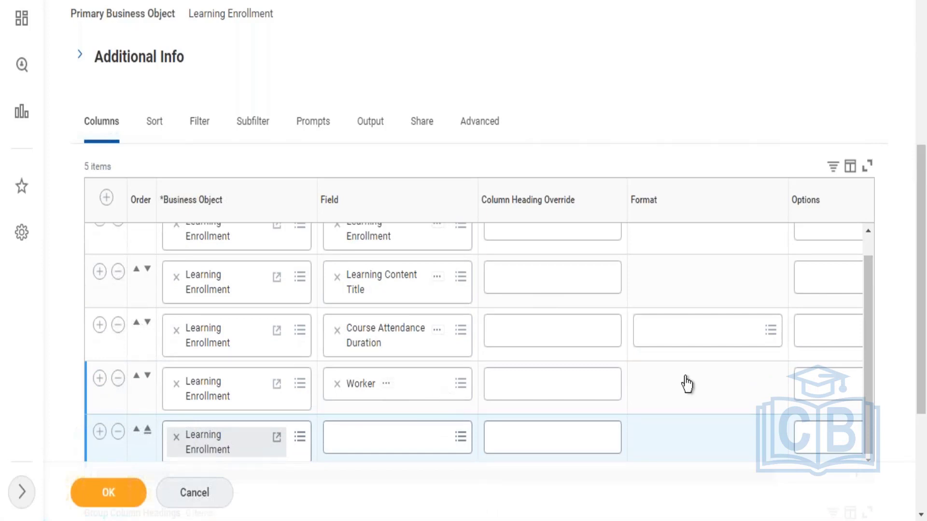
left_click_drag(926, 215, 923, 264)
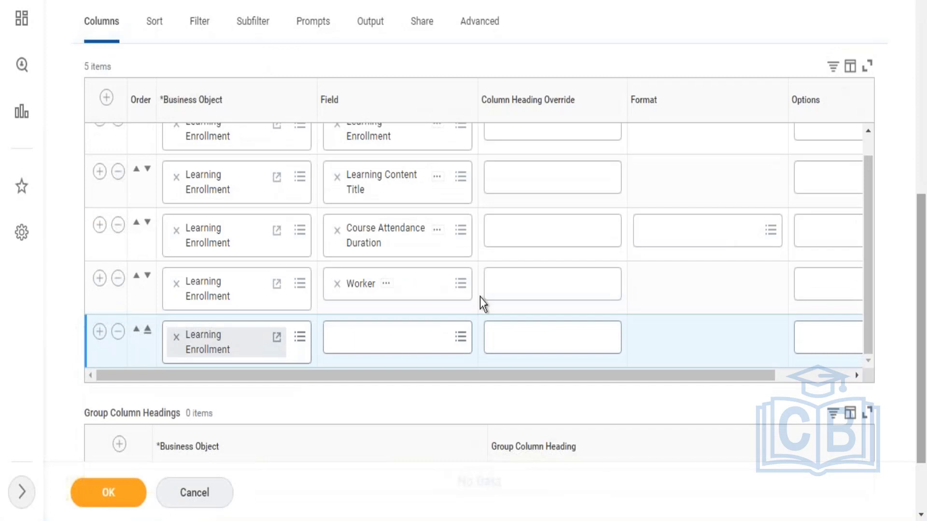
left_click(397, 345)
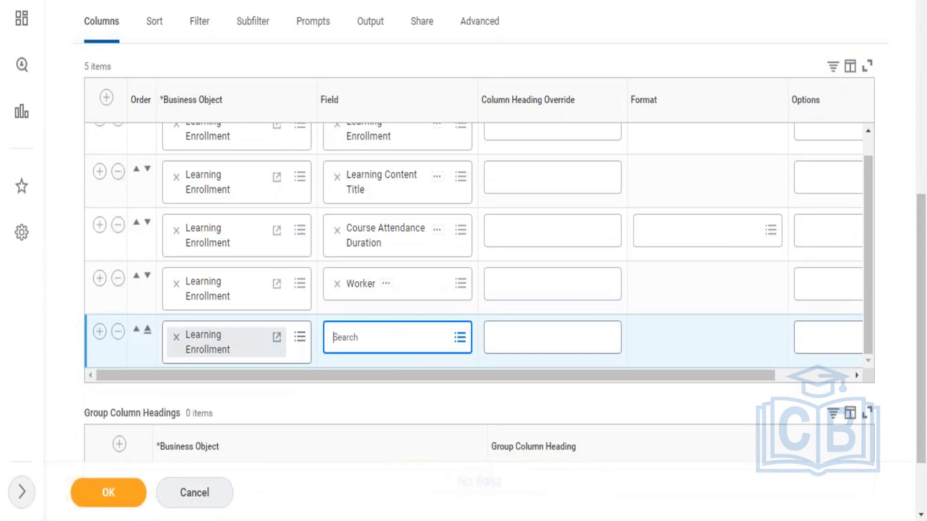
left_click(177, 339)
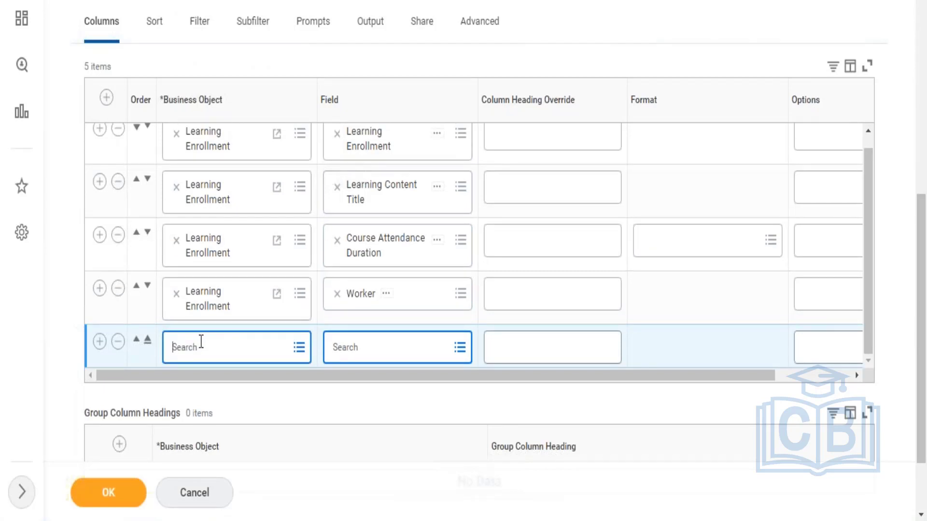
type("worker")
key("Return")
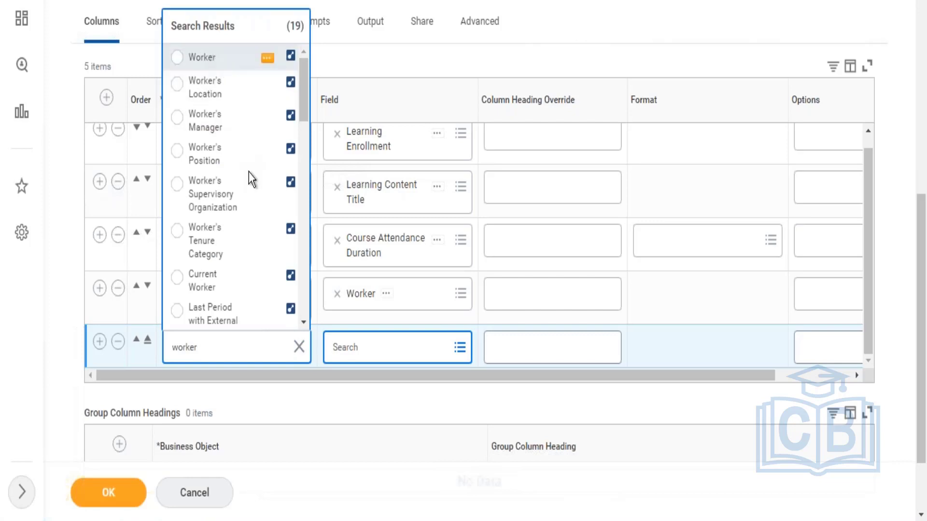
left_click(213, 58)
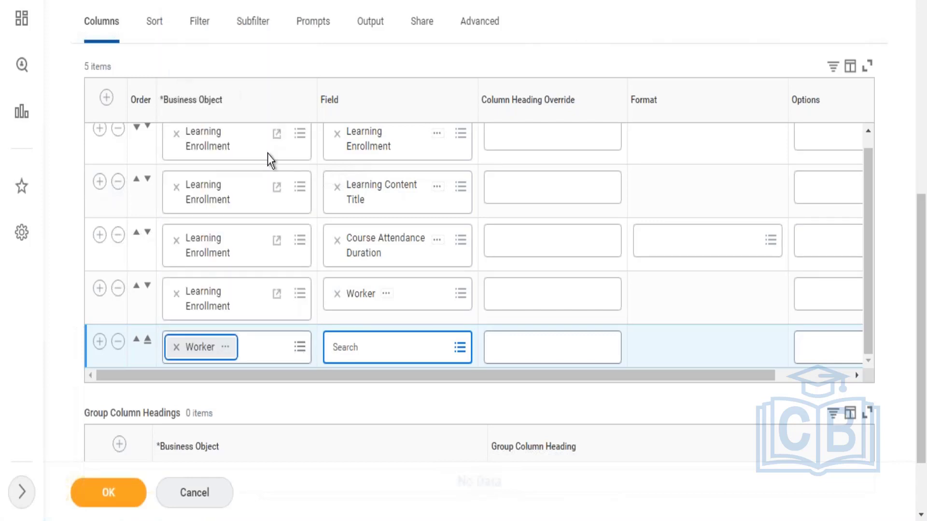
left_click(397, 347)
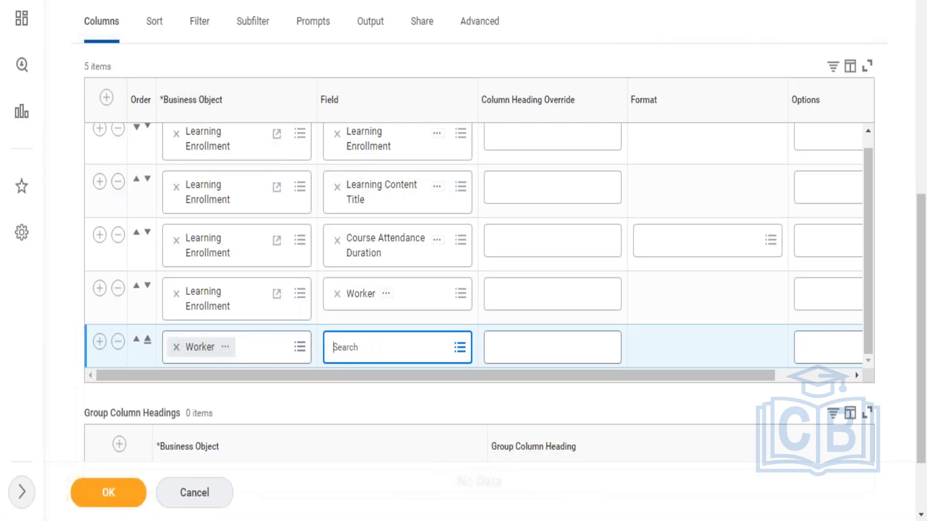
type("manager level")
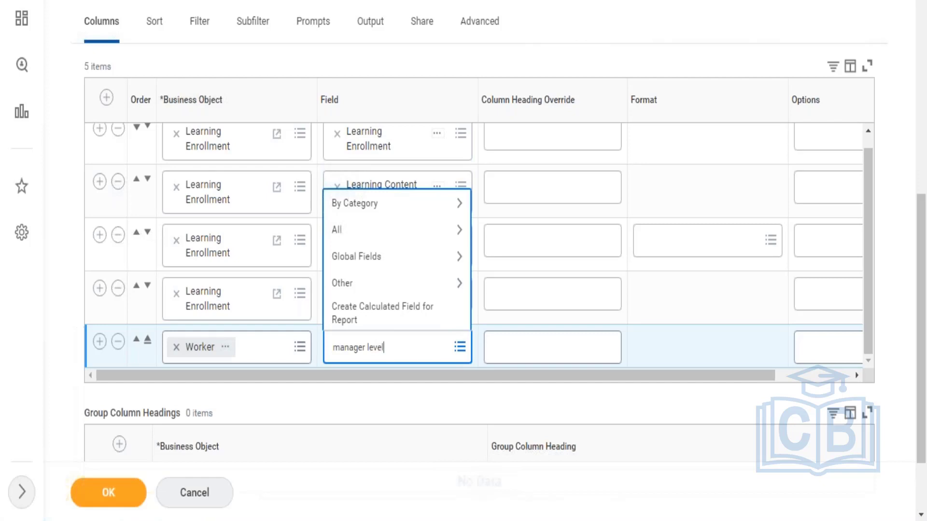
type("01")
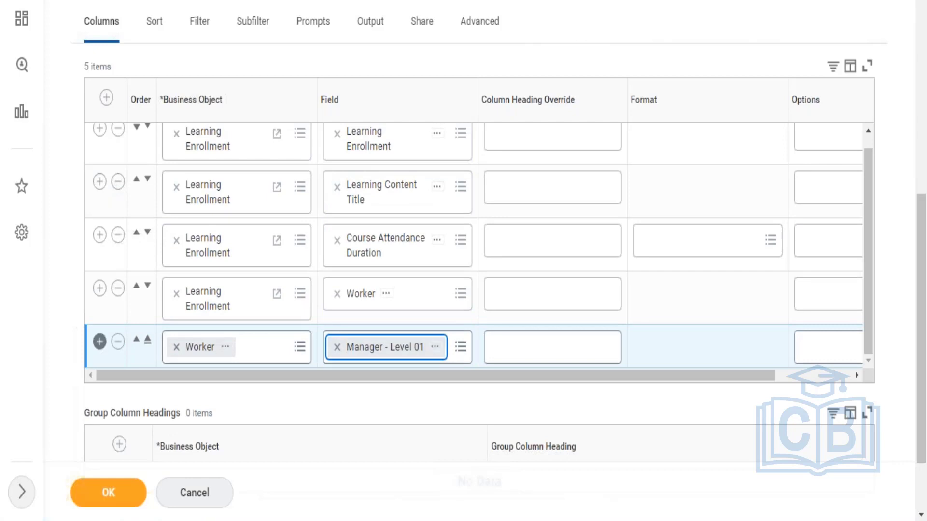
Step: Add a sixth column from the Worker business object, search its fields for supervisory org and choose Supervisory Organization
left_click(99, 342)
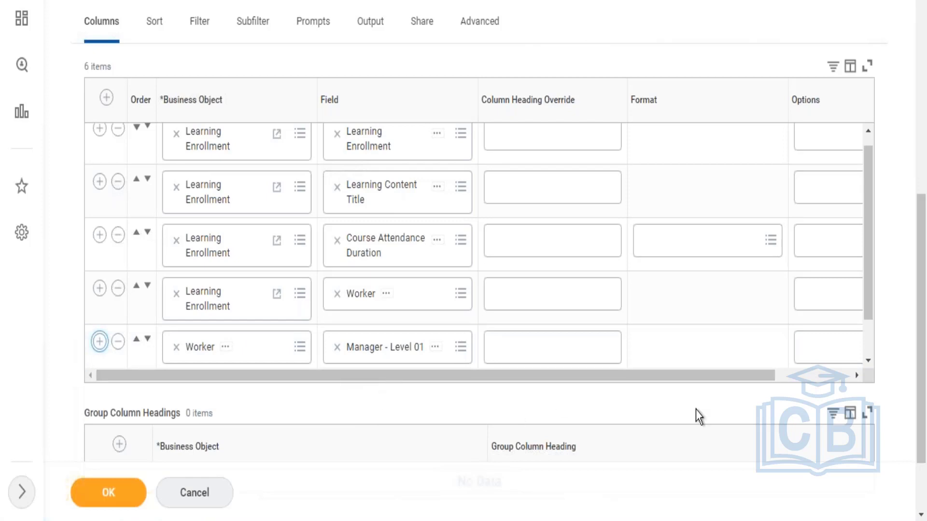
scroll(868, 342, "down", 1)
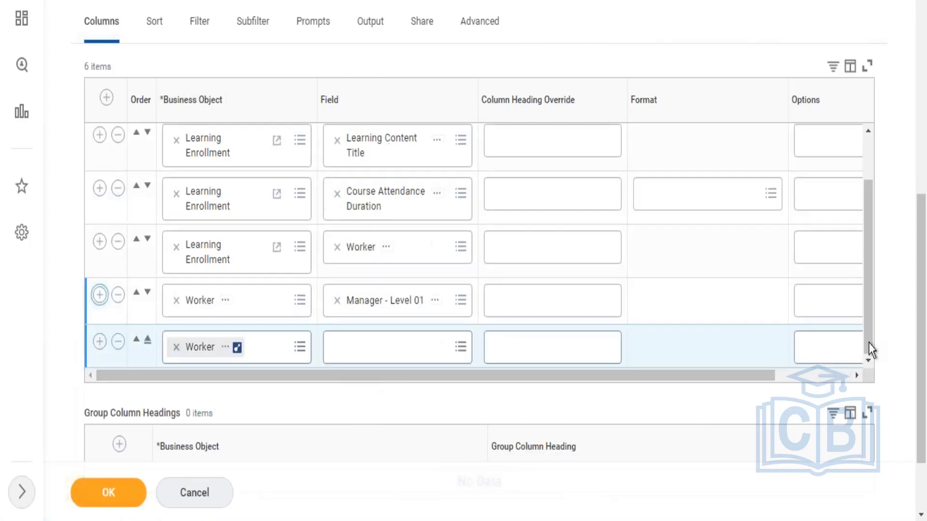
left_click(376, 350)
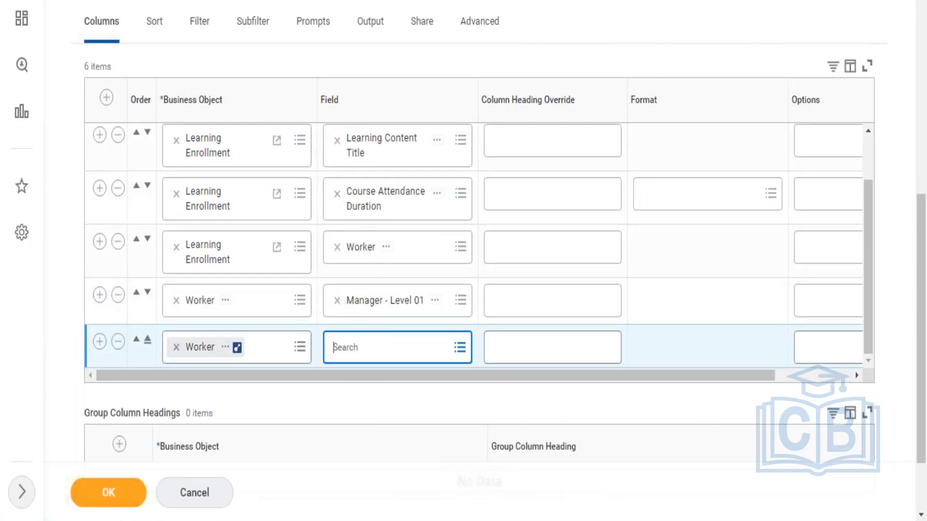
type("supervisor")
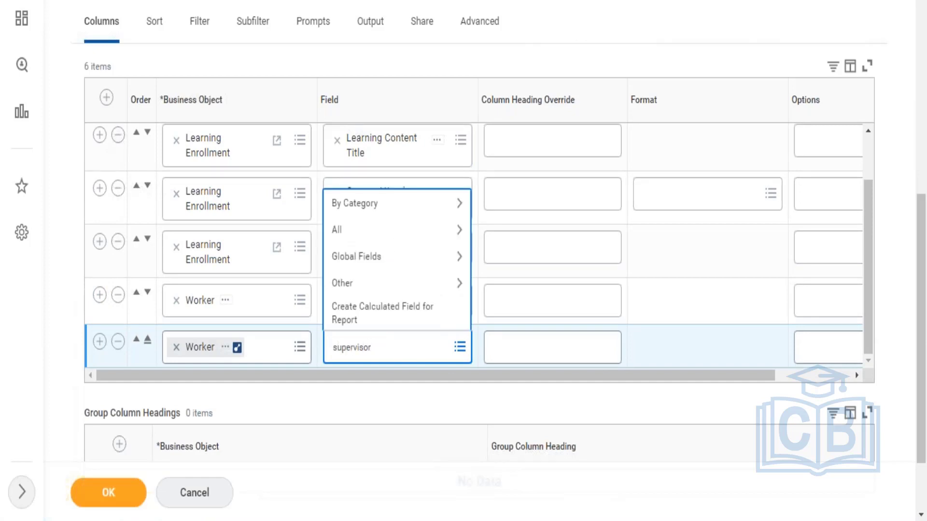
type("y org")
key("Return")
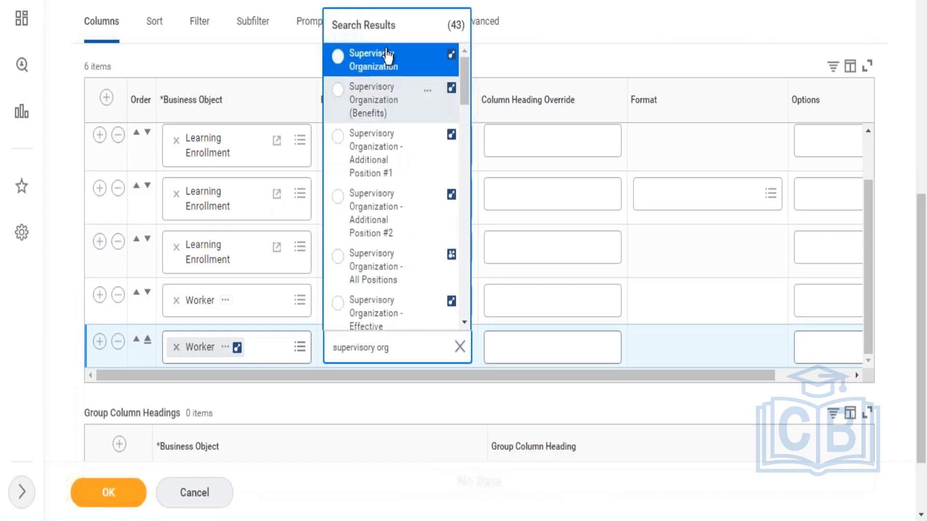
left_click(387, 55)
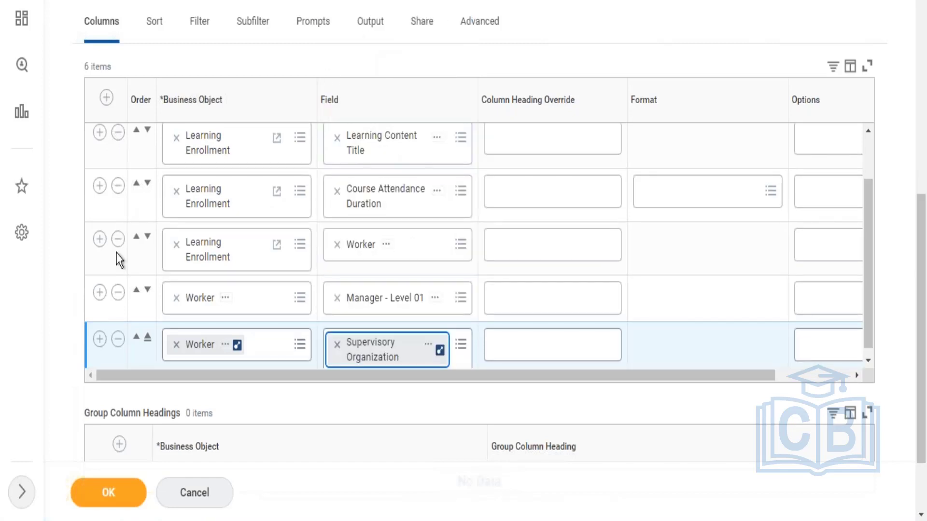
Step: Add a seventh column from the Worker business object, search its fields for working hours and FTE, and choose FTE %
left_click(99, 338)
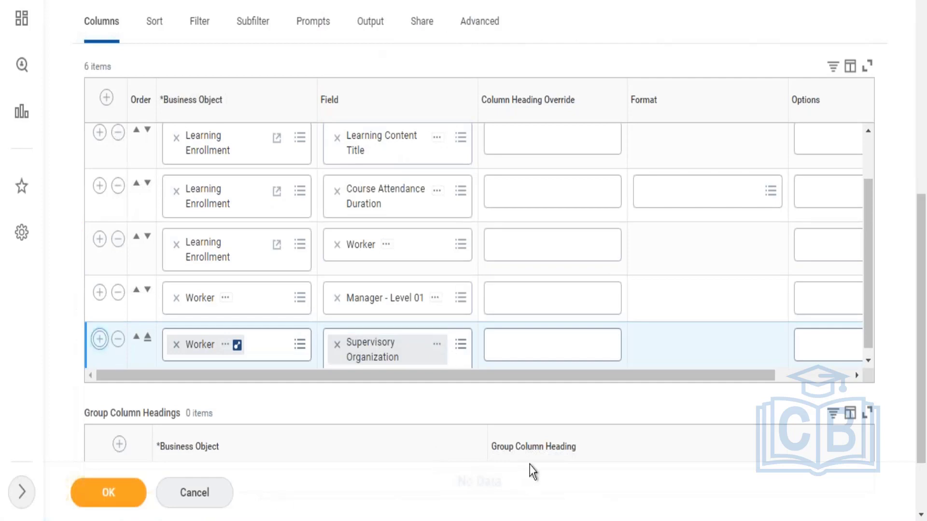
left_click_drag(871, 210, 870, 295)
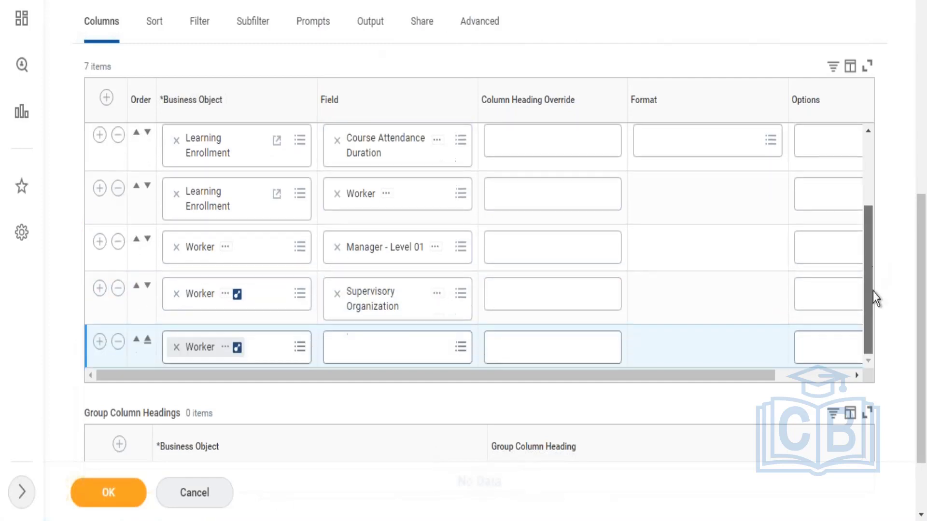
left_click(397, 358)
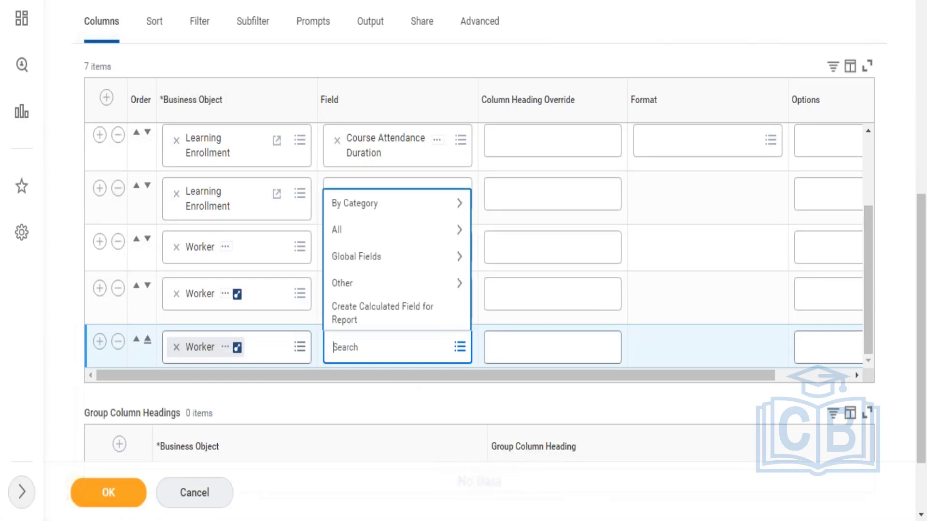
type("working hours")
key("Return")
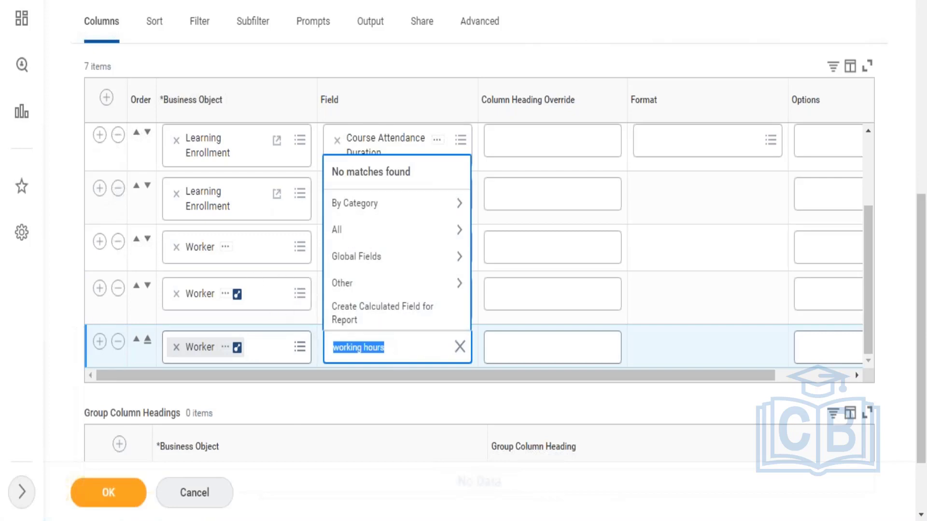
type("FTE")
key("Return")
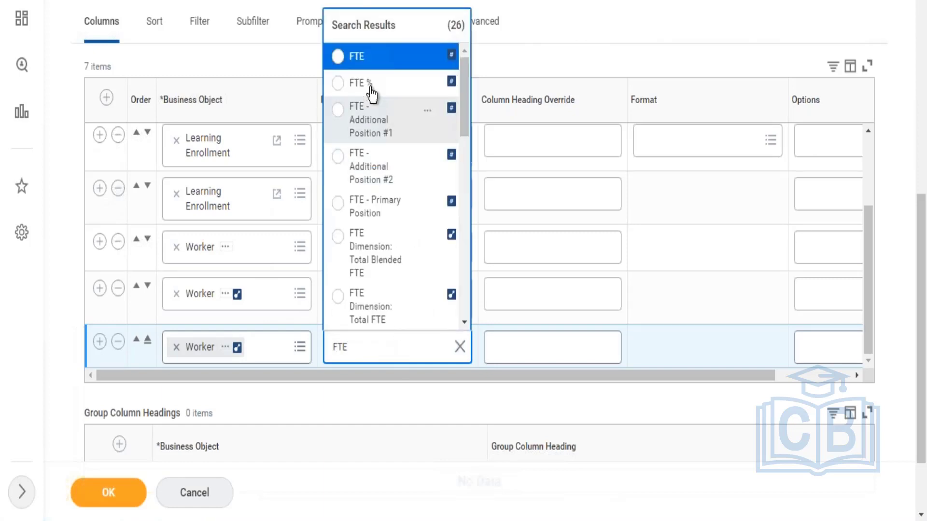
left_click(371, 85)
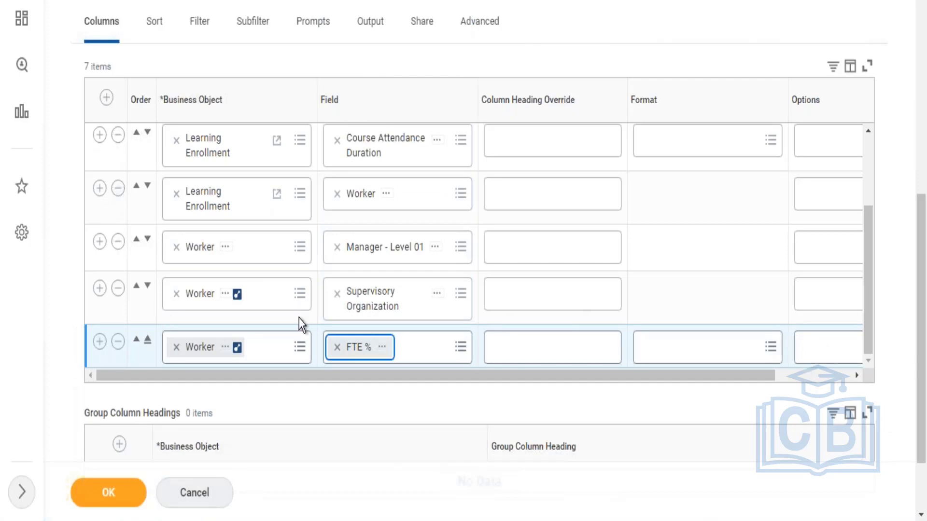
Step: Try adding an eighth column with its business object changed to Course Attendance Status
left_click(100, 342)
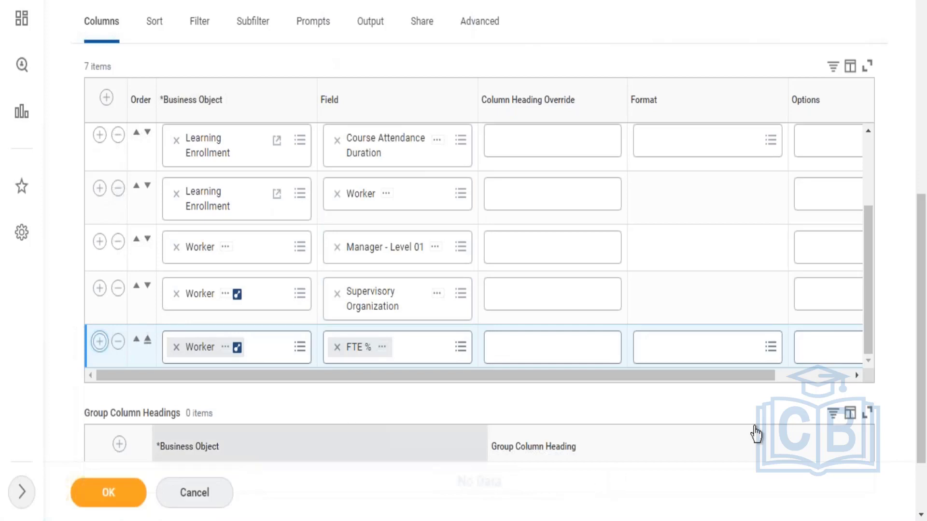
left_click_drag(868, 261, 874, 344)
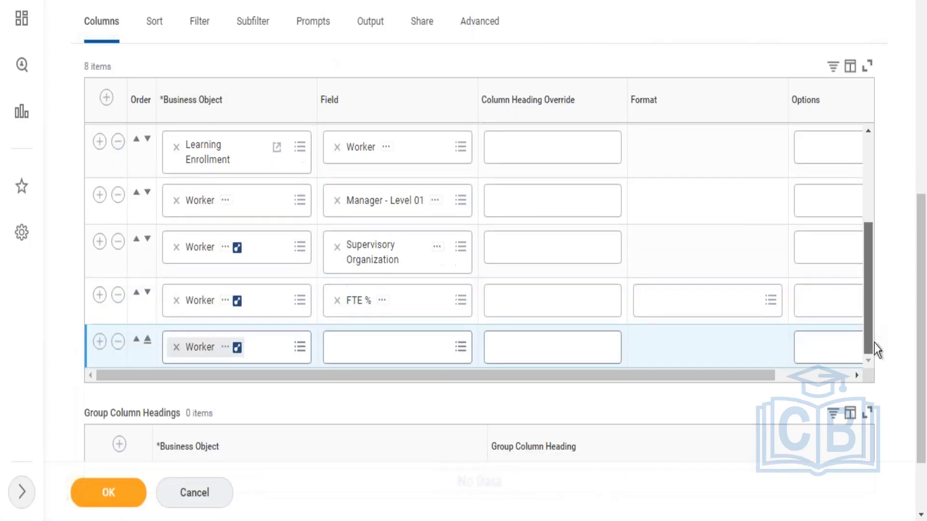
left_click(176, 347)
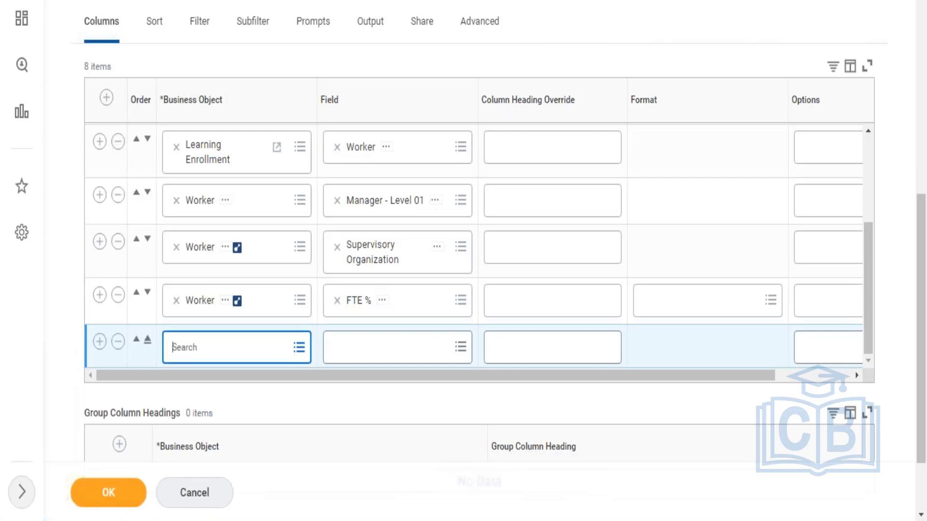
type("course")
key("Return")
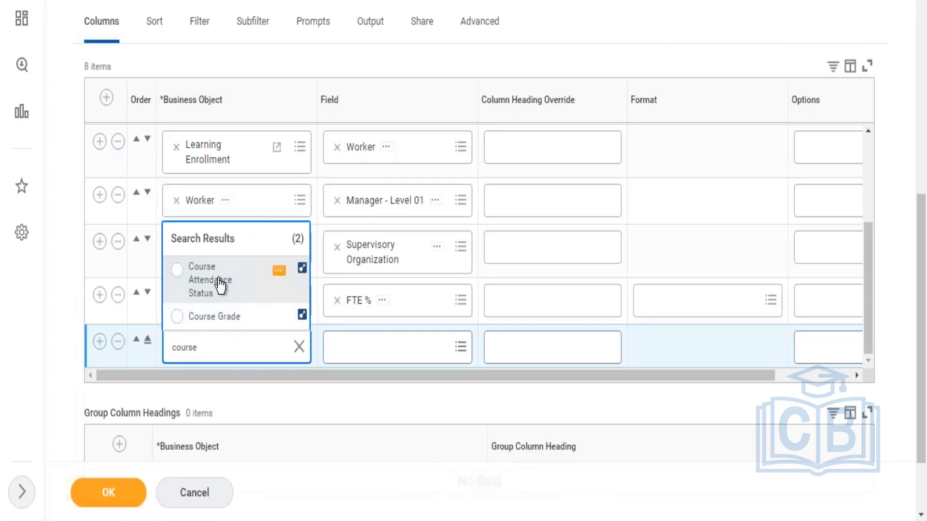
left_click(274, 297)
Step: Examine the fields available for Course Attendance Status and the details of Class of Instance, and clear the column's business object
left_click(371, 333)
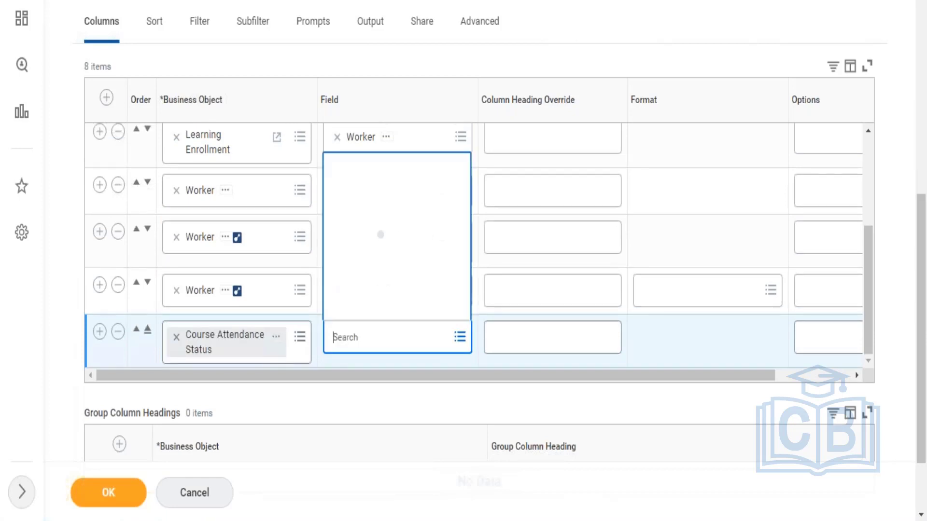
left_click(367, 221)
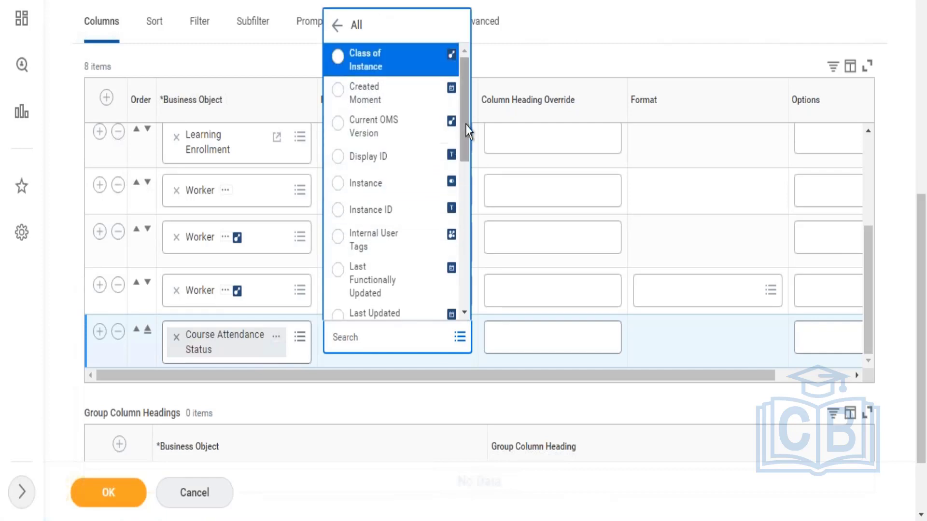
left_click_drag(462, 130, 453, 279)
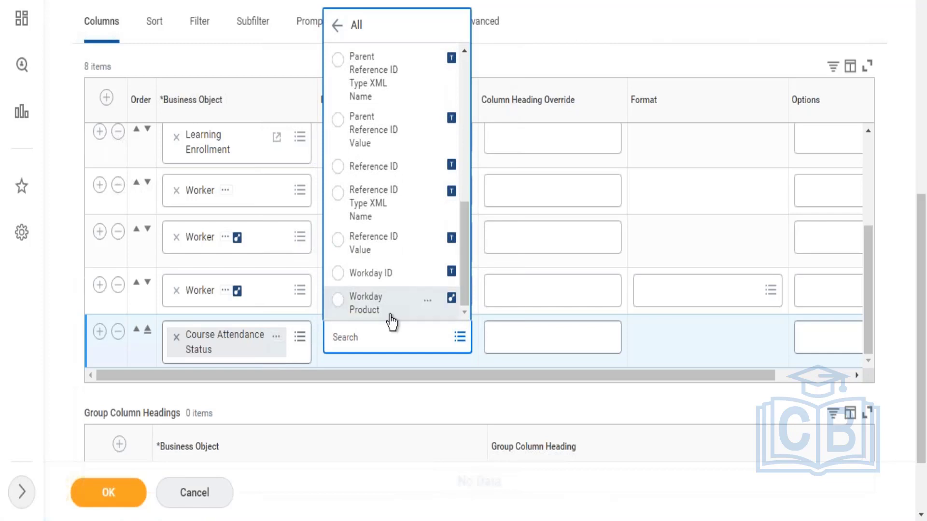
left_click_drag(459, 216, 457, 59)
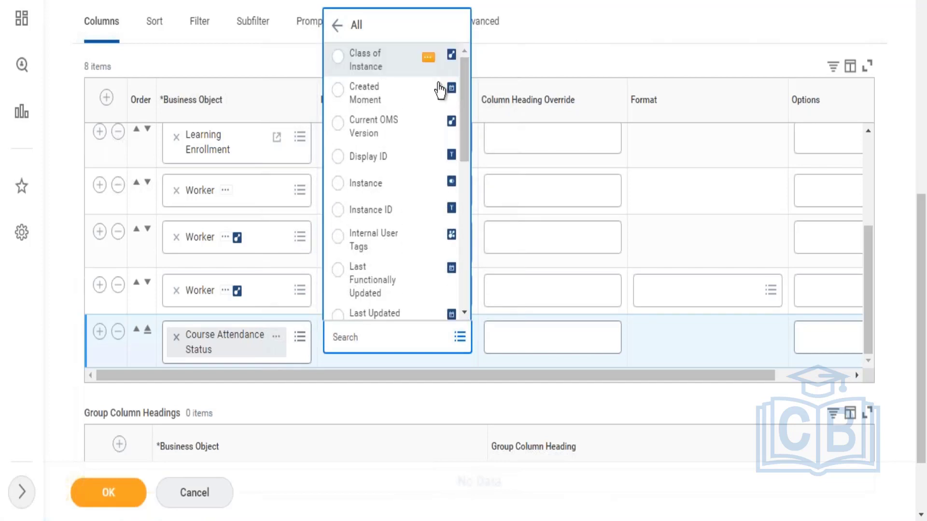
left_click(428, 59)
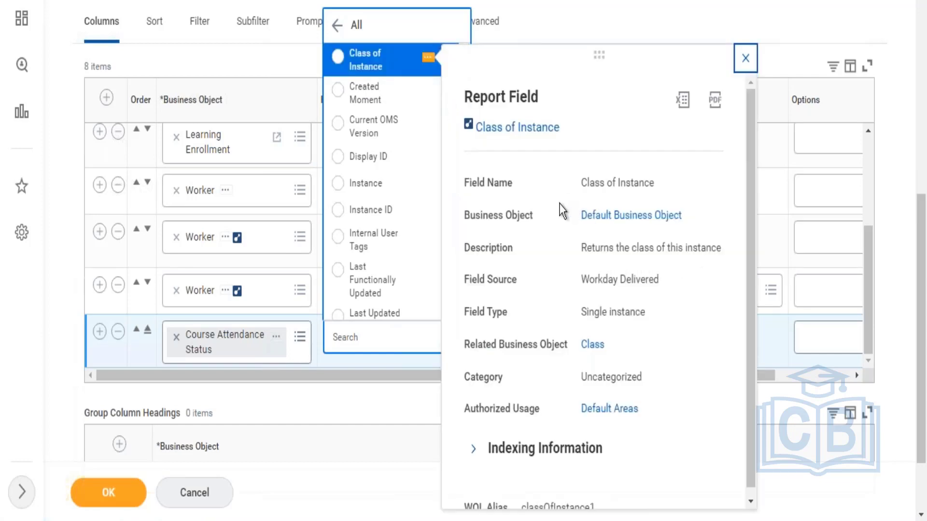
left_click(421, 26)
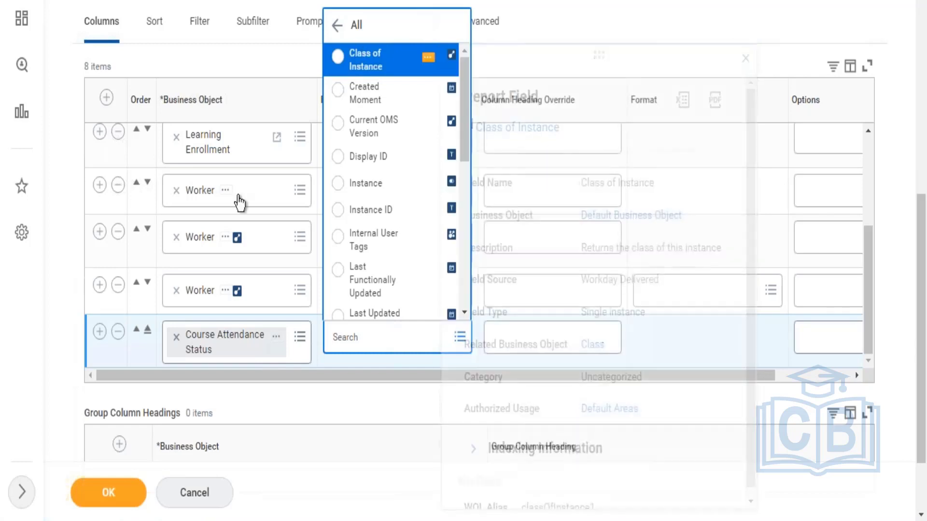
left_click(177, 340)
left_click(176, 336)
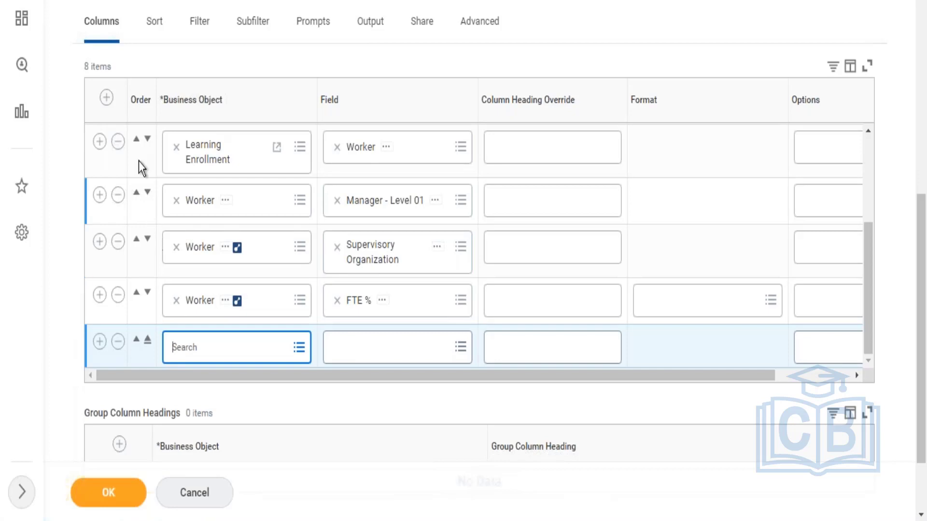
Step: Insert a Learning Enrollment column with the field Current Instructor directly below the Worker field column, and remove the empty last column
left_click(100, 141)
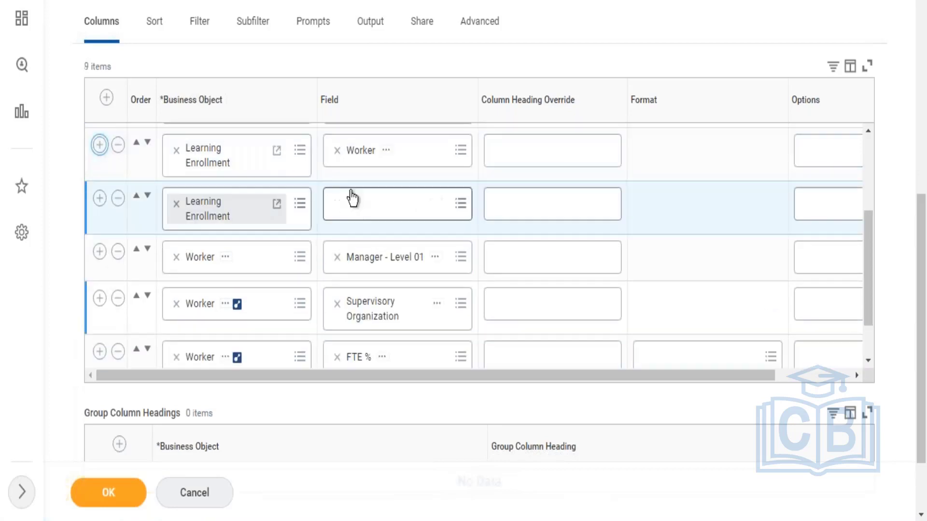
left_click(352, 196)
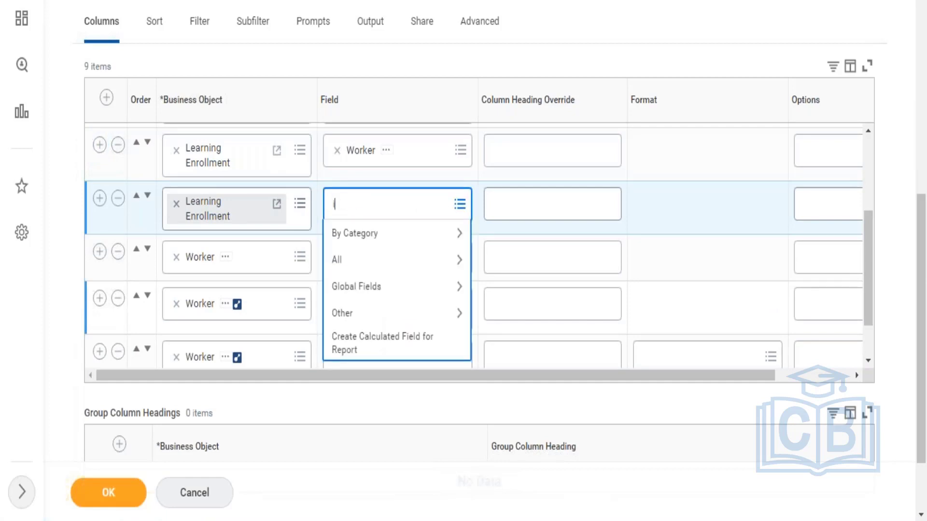
type("instruct")
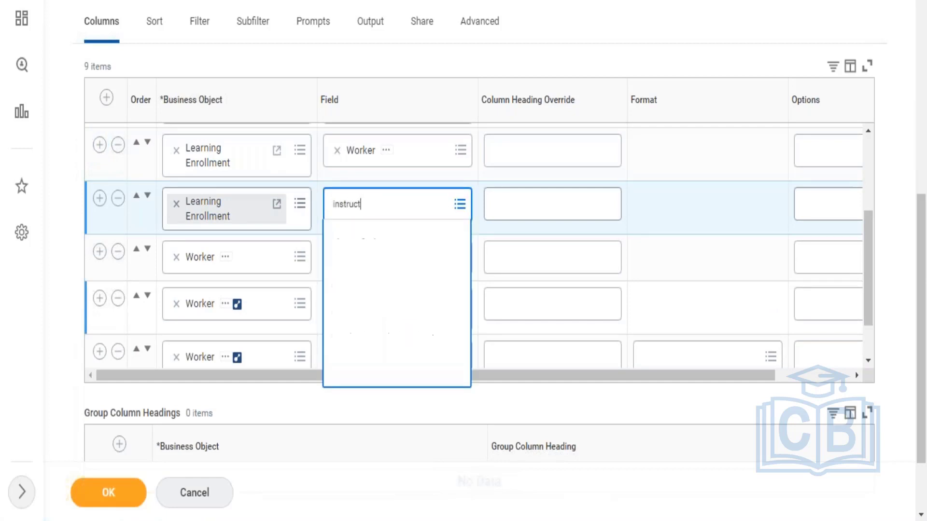
key("Return")
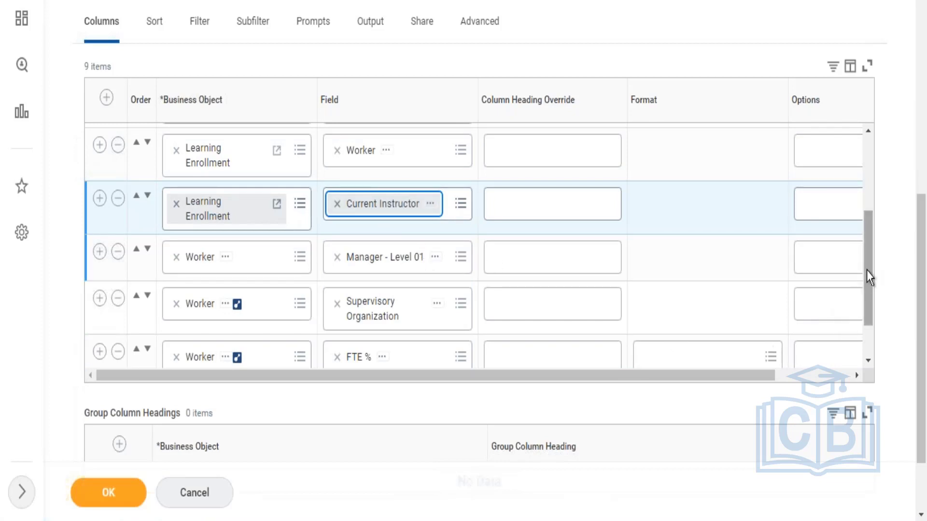
left_click_drag(867, 271, 867, 317)
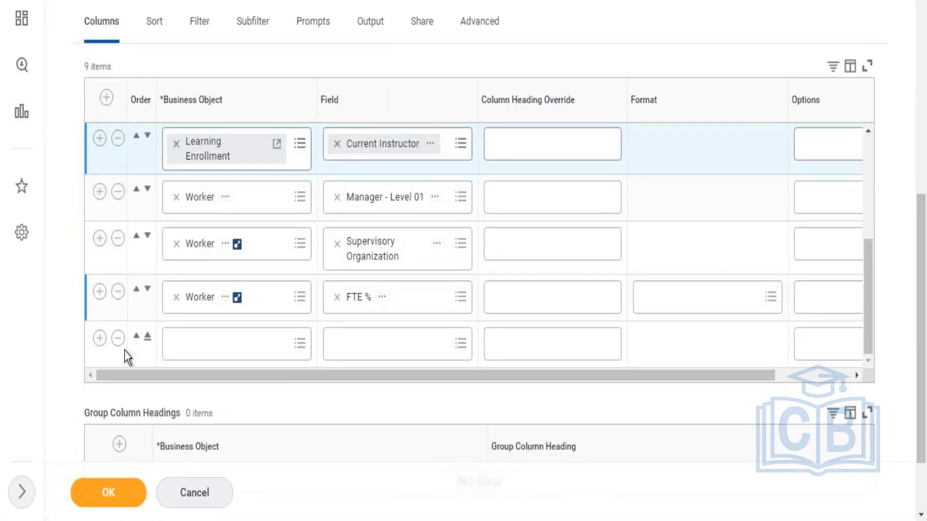
left_click(118, 340)
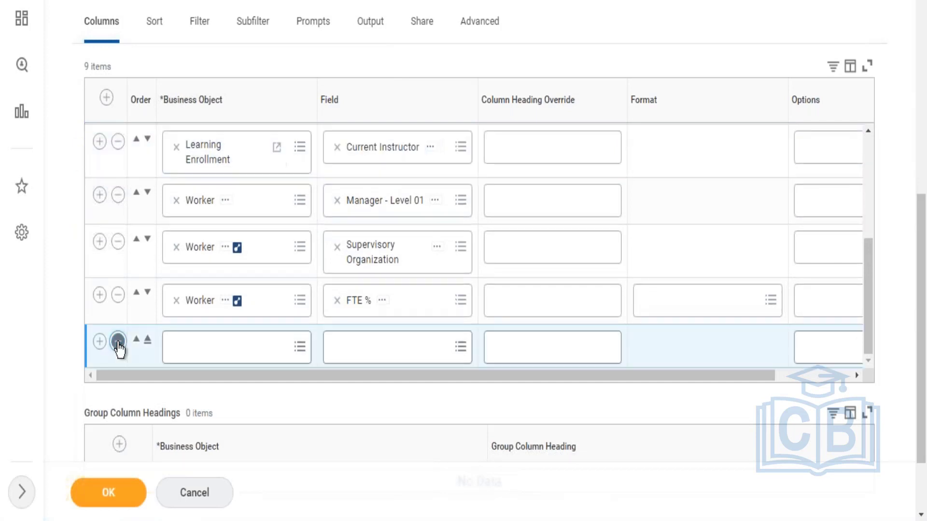
Step: Add a filter condition on instances and set its field to Learning Content Title
left_click(201, 32)
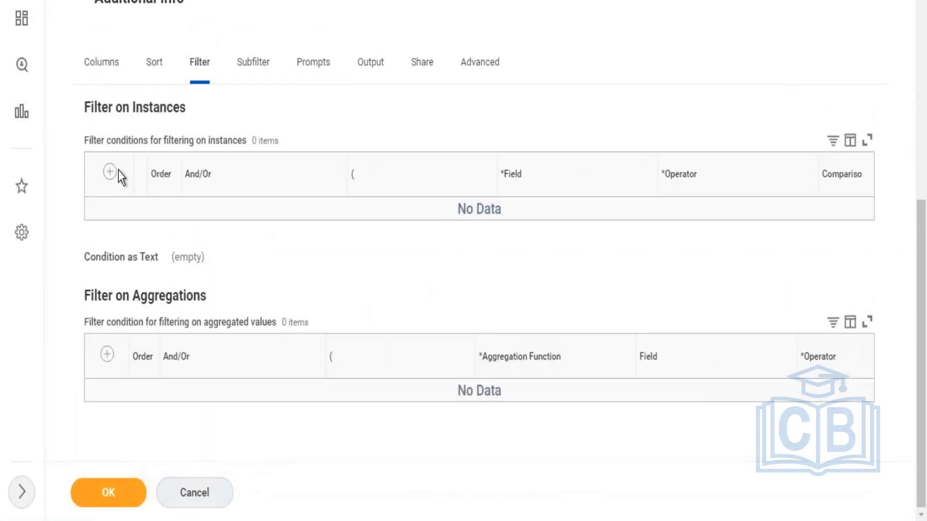
left_click(109, 173)
left_click(546, 234)
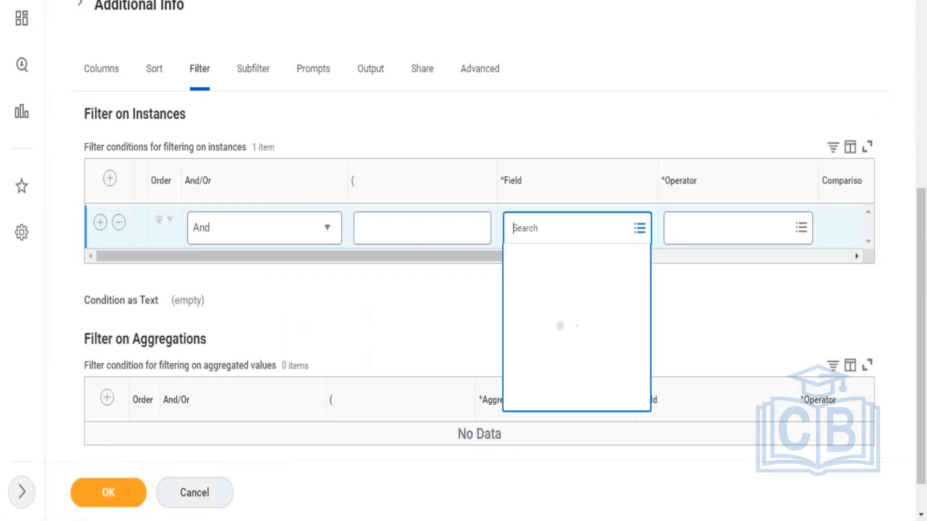
type("learning")
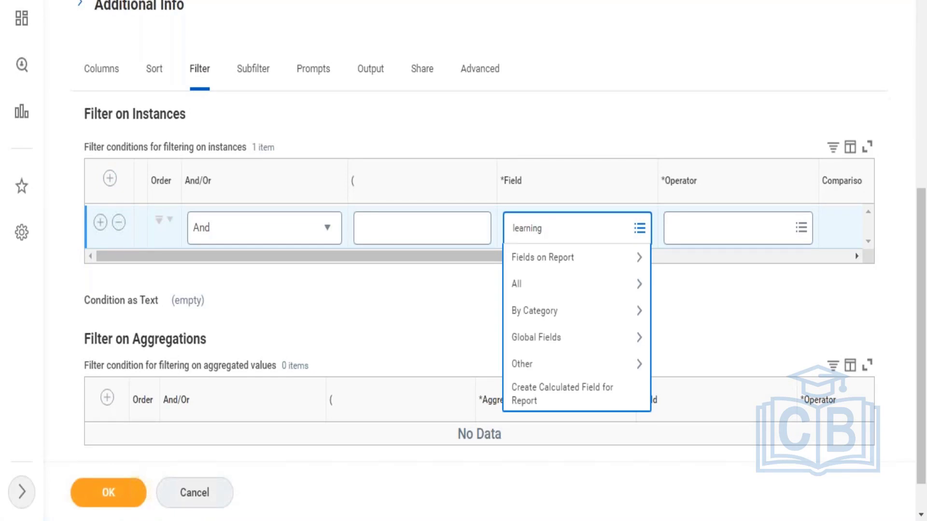
type(" cc")
key("BackSpace")
key("ctrl+a")
key("BackSpace")
type("title")
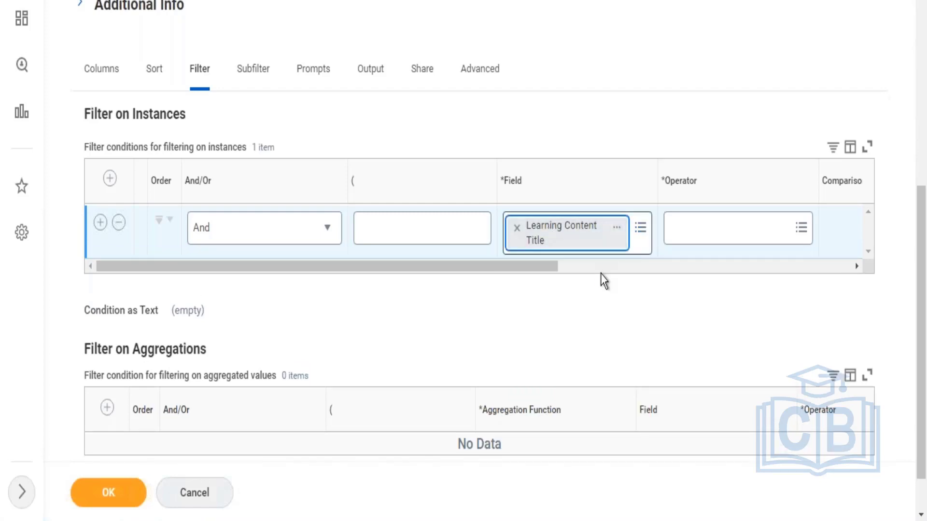
Step: Examine the frequently used operators offered for the Learning Content Title filter condition
left_click_drag(541, 264, 627, 271)
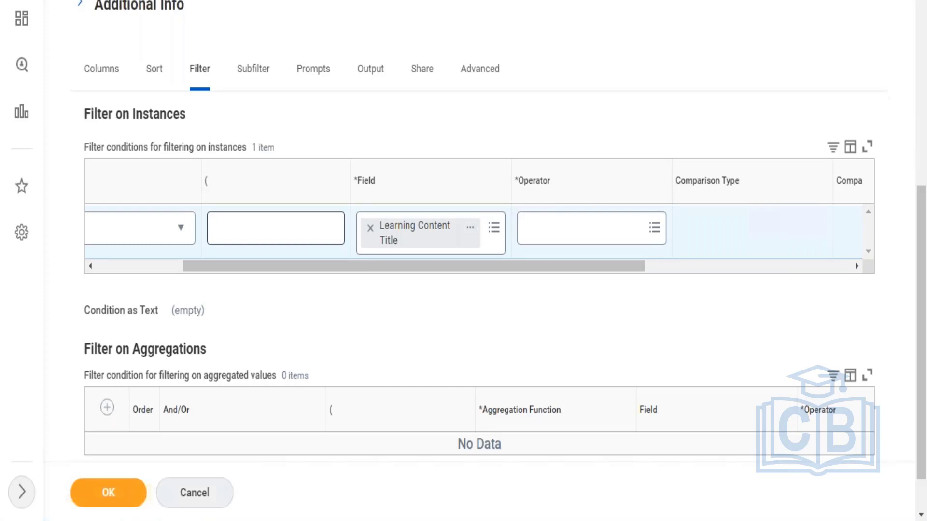
left_click(530, 232)
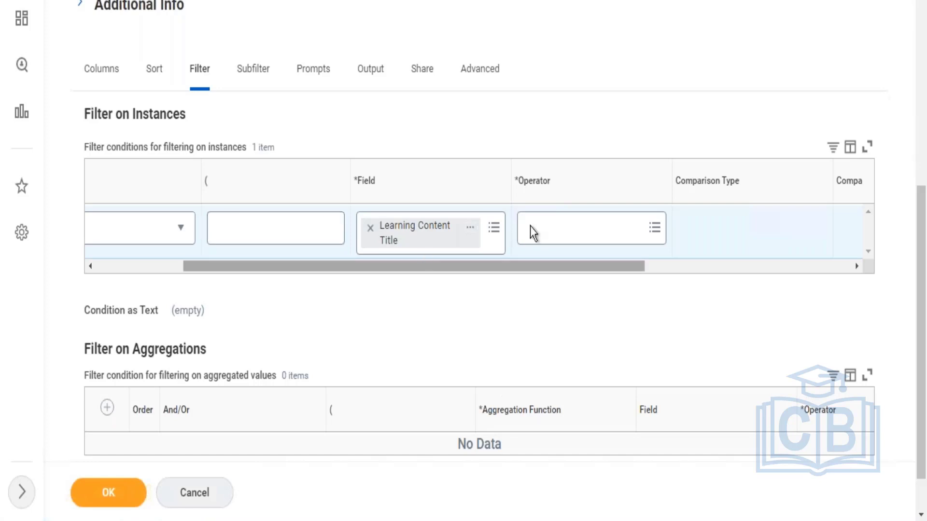
left_click(575, 235)
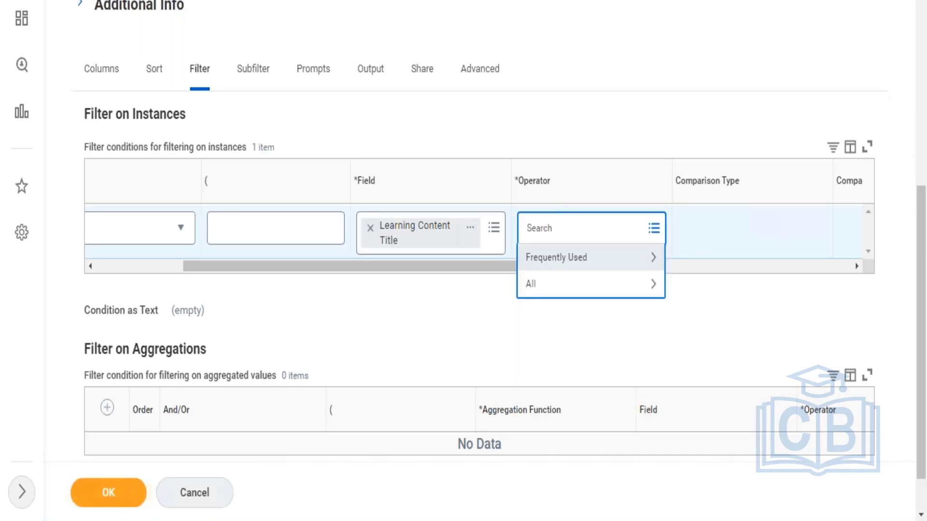
left_click(582, 257)
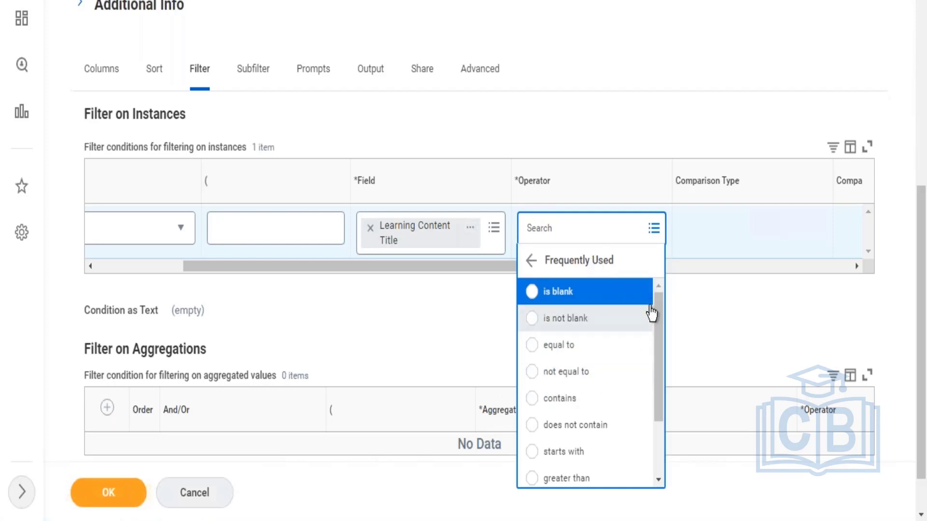
left_click_drag(660, 376, 662, 410)
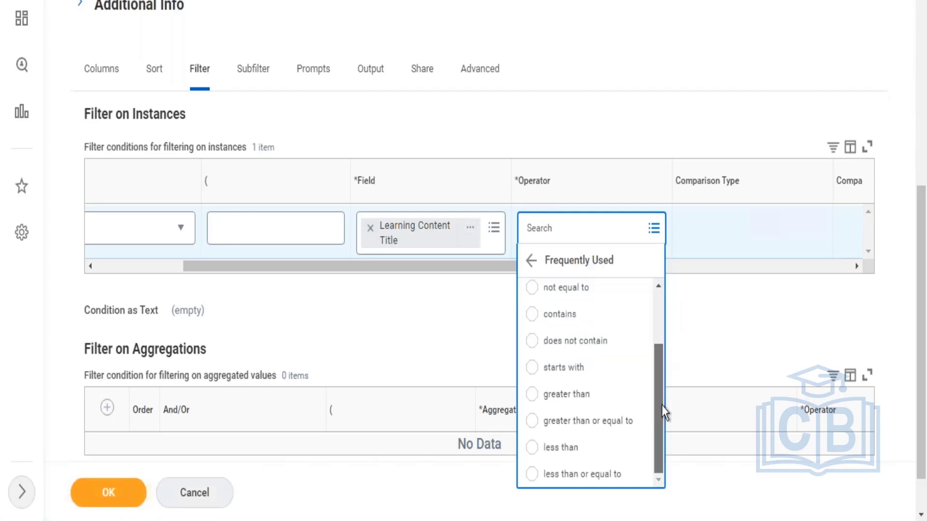
scroll(645, 319, "up", 3)
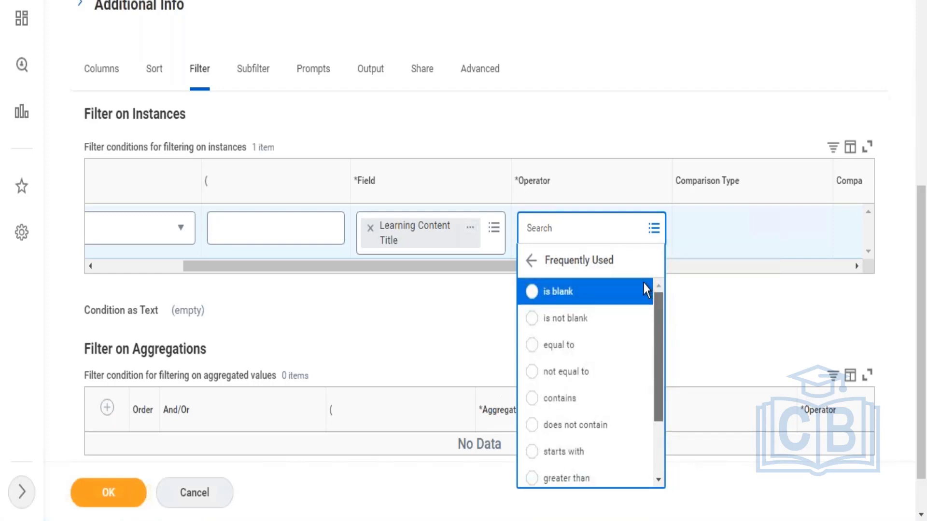
Step: Clear the filter condition's field and search for a replacement using "course" and "learning course"
left_click(371, 229)
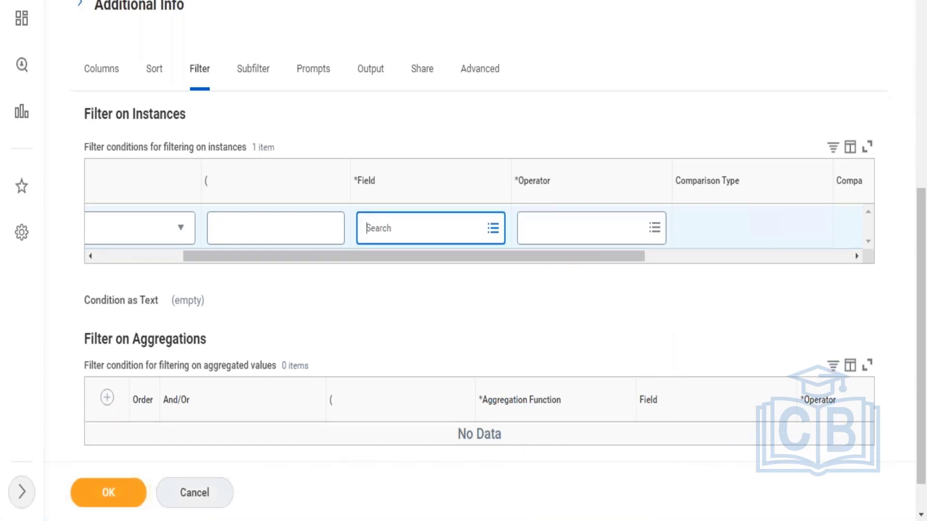
type("cseour")
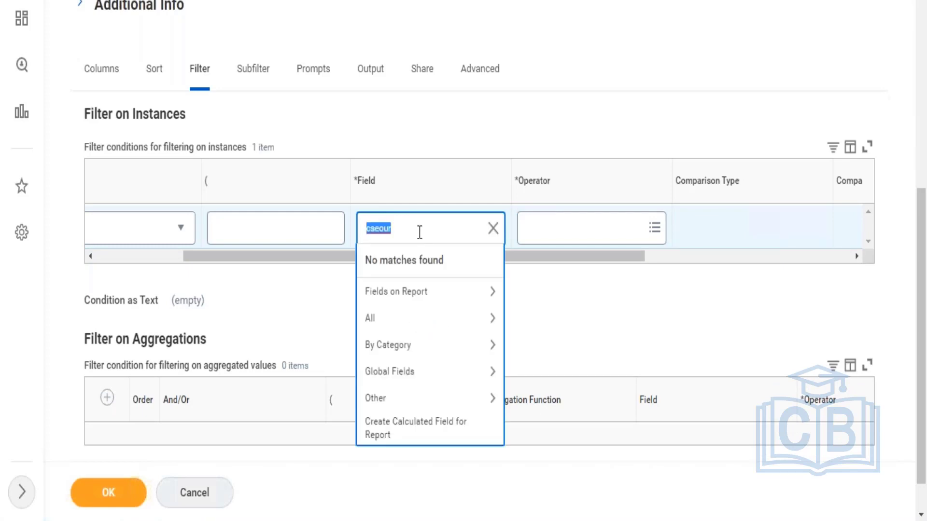
type("course")
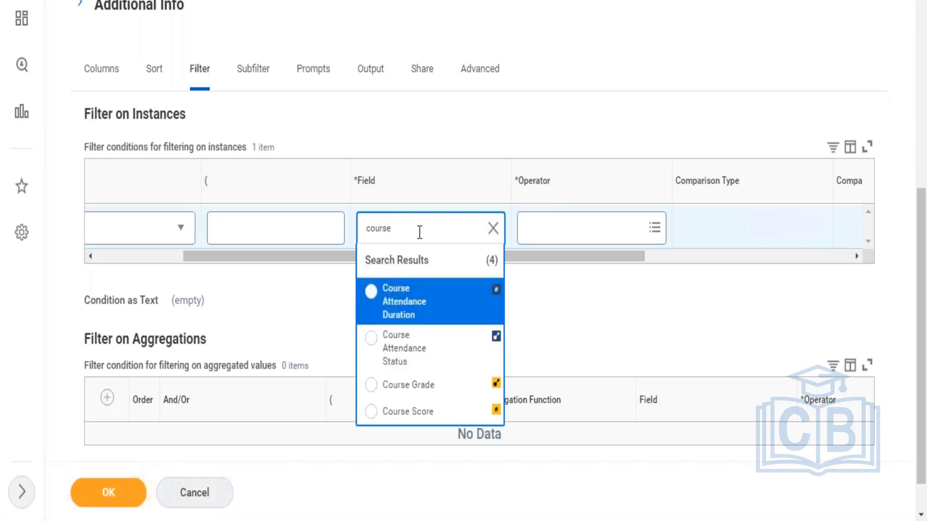
type("learning")
type("course")
key("Return")
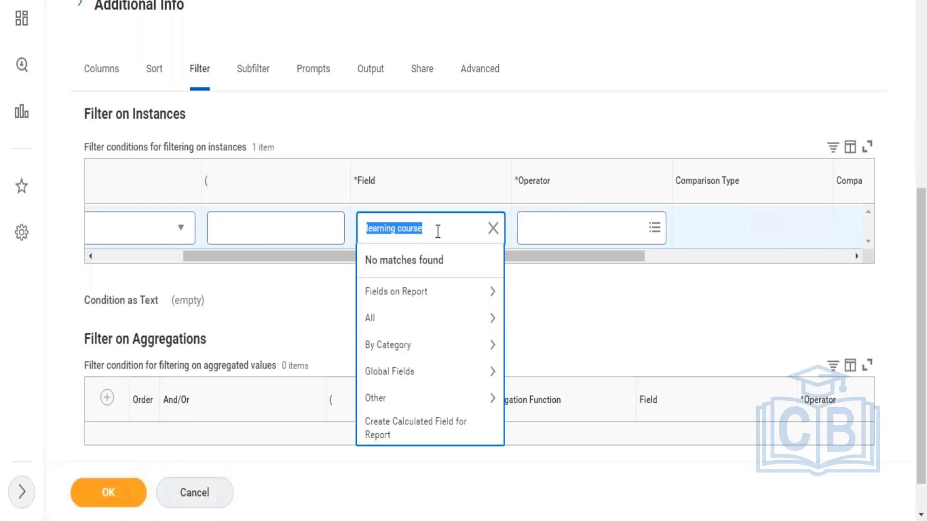
type("lear")
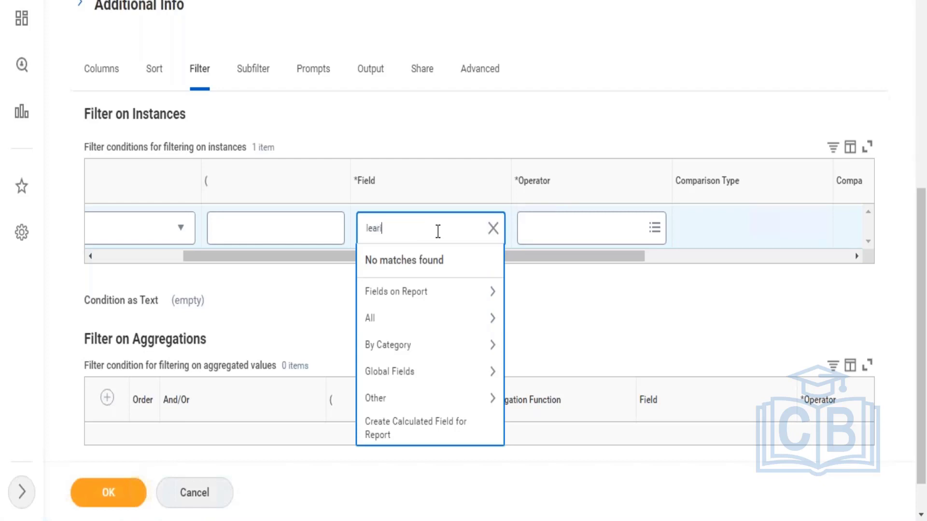
Step: Set the filter condition's field back to Learning Content Title by searching for "learning title"
key("BackSpace")
key("BackSpace")
key("BackSpace")
type("learning title")
key("Return")
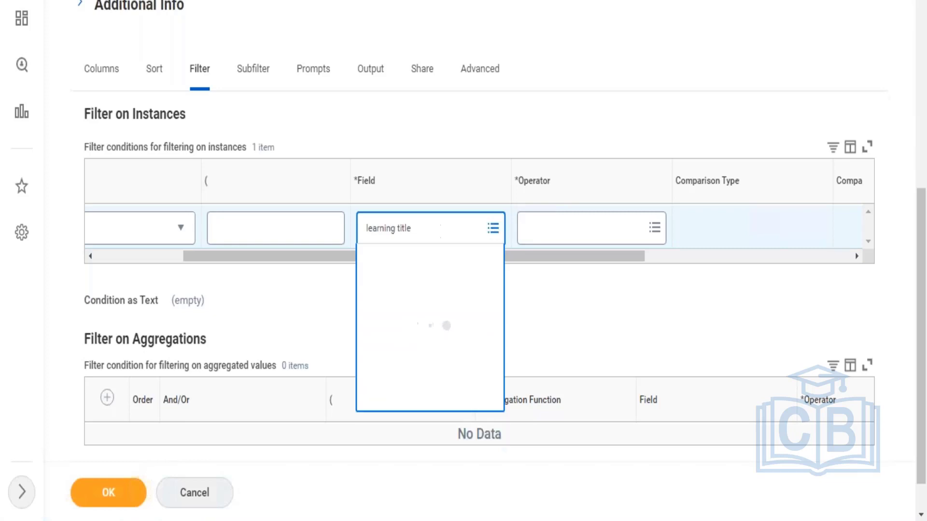
Step: Set the instance filter's operator to equal to and its comparison value to "Code Of Conduct - 2022"
left_click(557, 234)
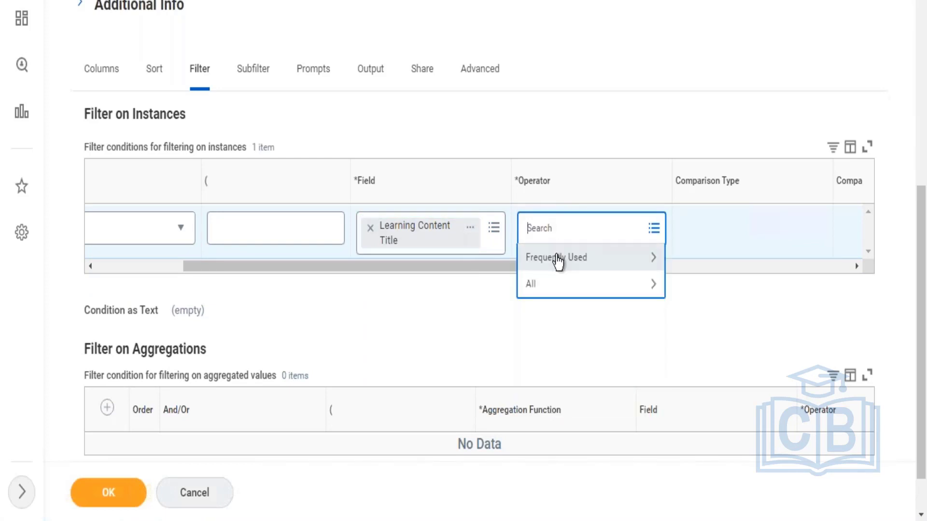
left_click(557, 258)
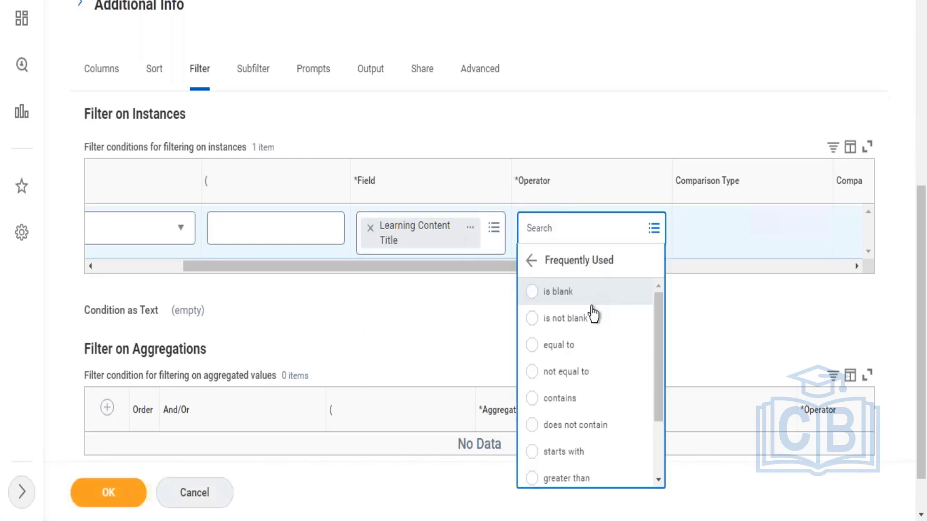
left_click(562, 346)
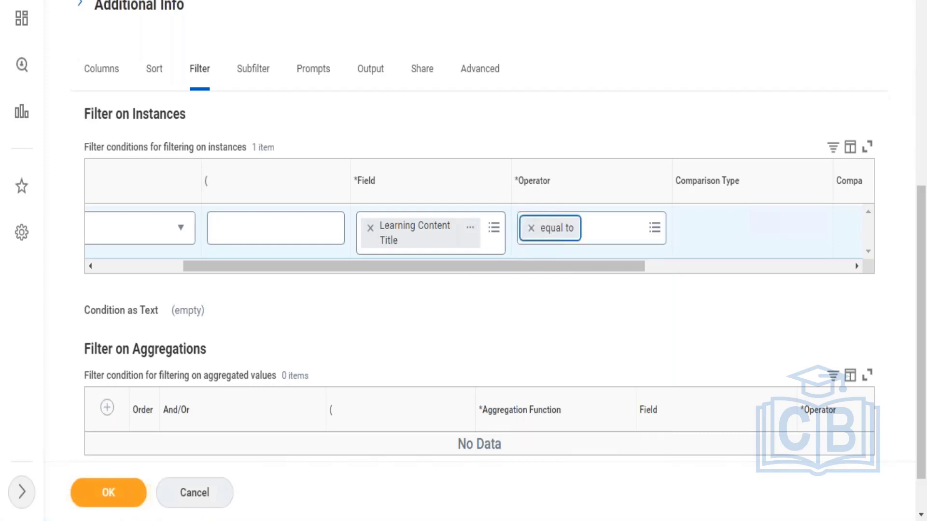
left_click_drag(532, 268, 689, 267)
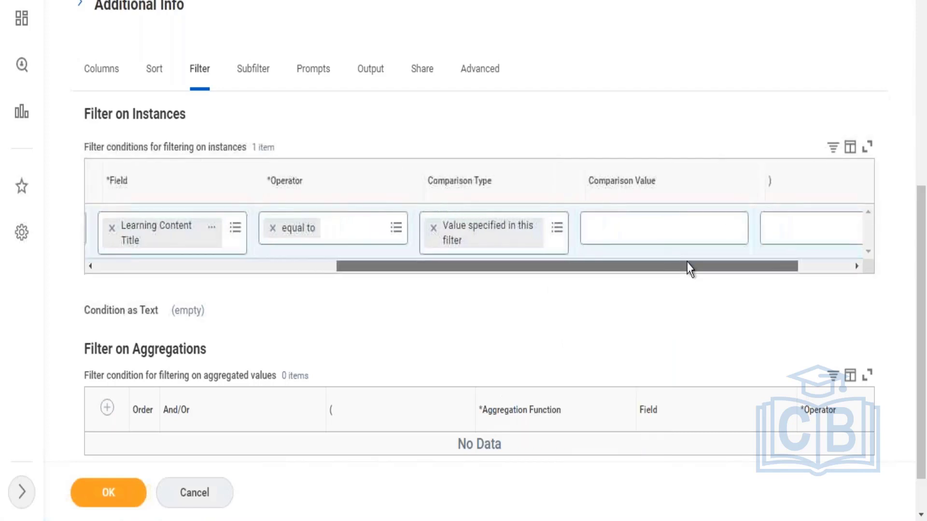
left_click(637, 215)
type("Cod")
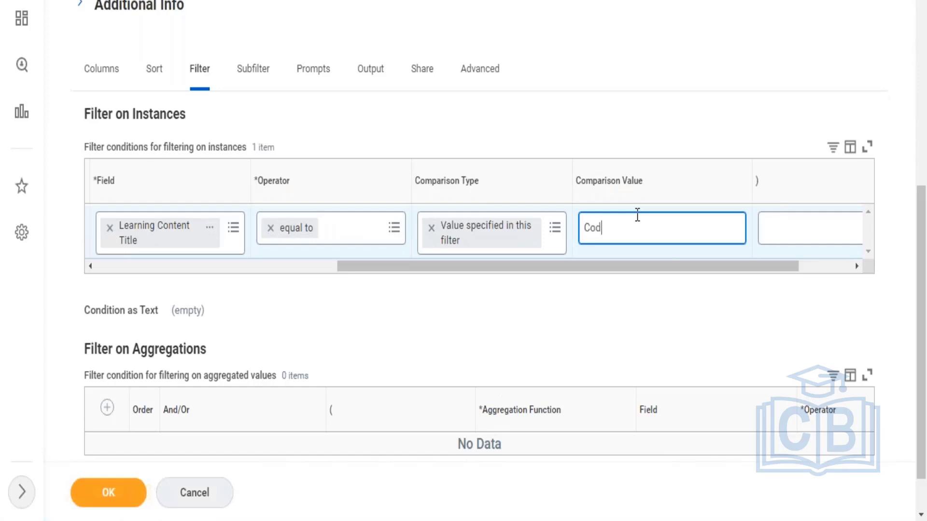
type("e Of Conduct - 2022")
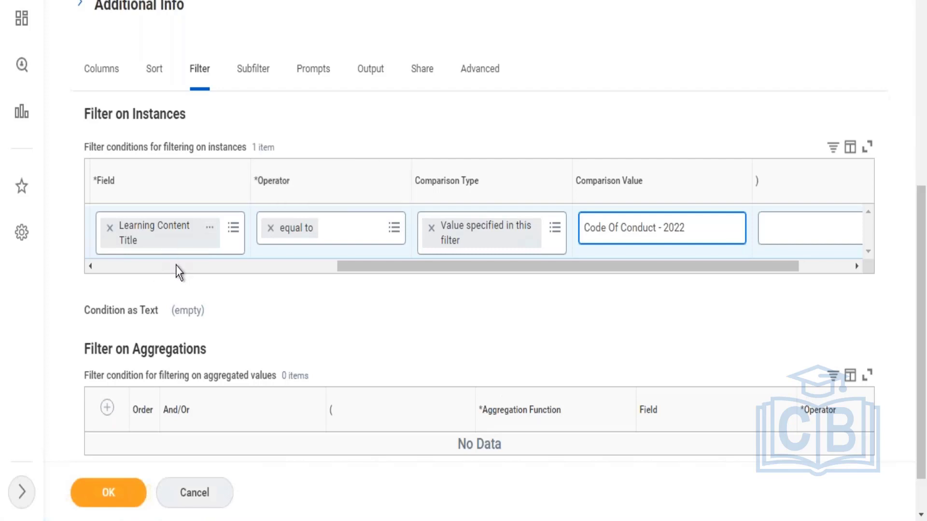
Step: View the report field details of Learning Content Title and select the comparison value's text
left_click(210, 228)
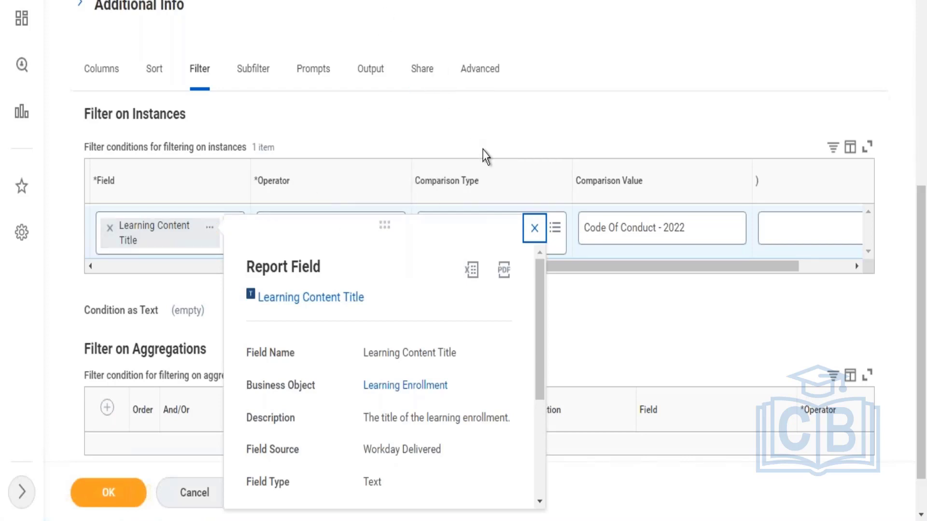
double_click(729, 225)
left_click(729, 225)
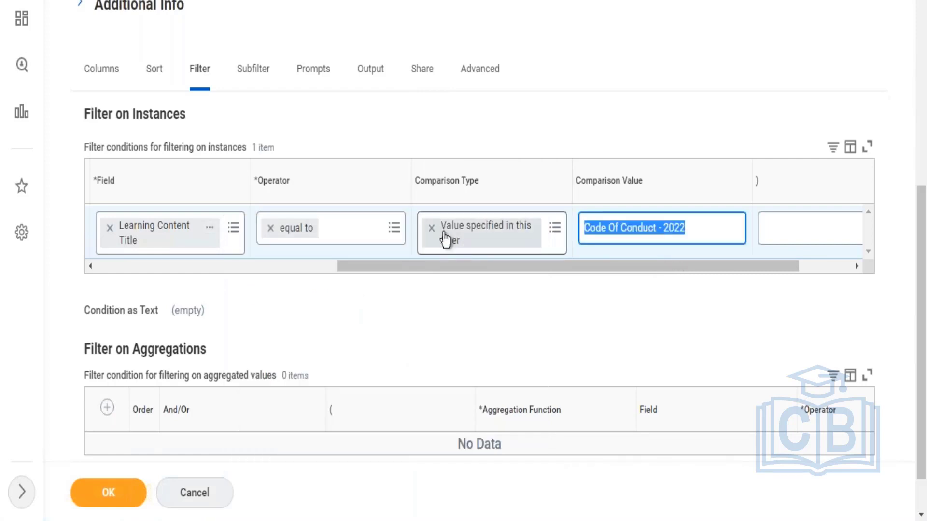
Step: Try the comparison type Value from another field and look through all fields offered as the comparison value
left_click(431, 227)
left_click(441, 234)
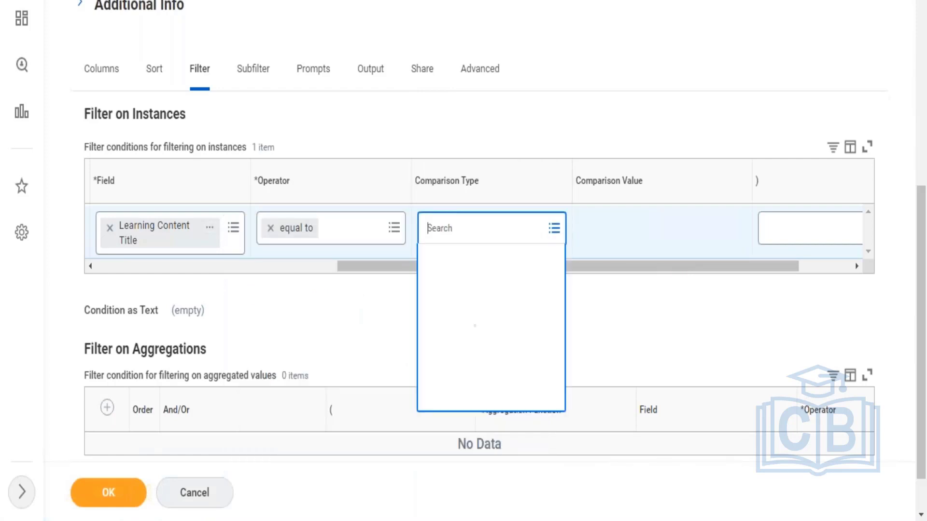
left_click(463, 265)
left_click(519, 323)
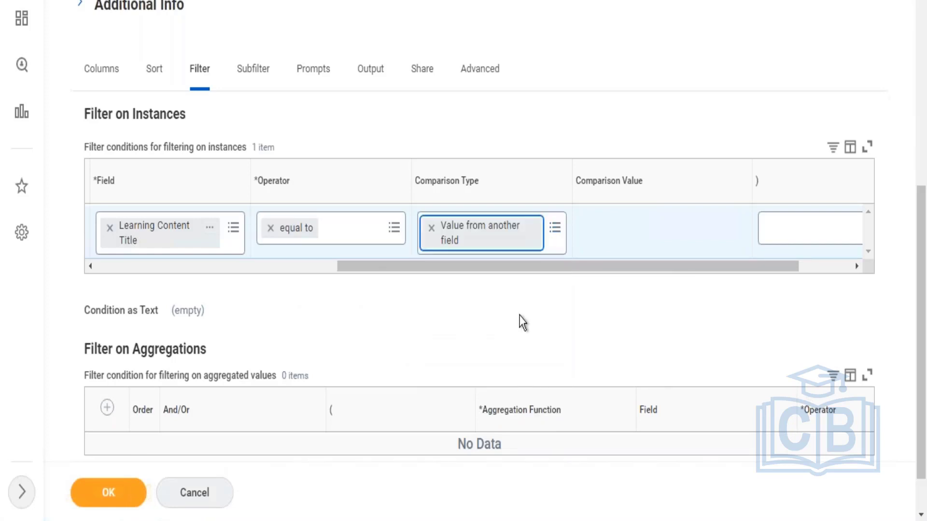
left_click(652, 228)
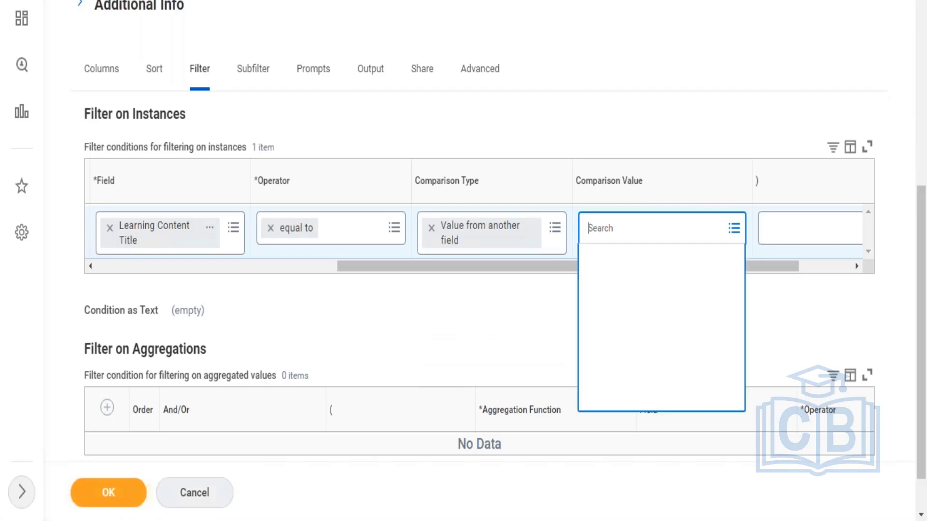
left_click(617, 293)
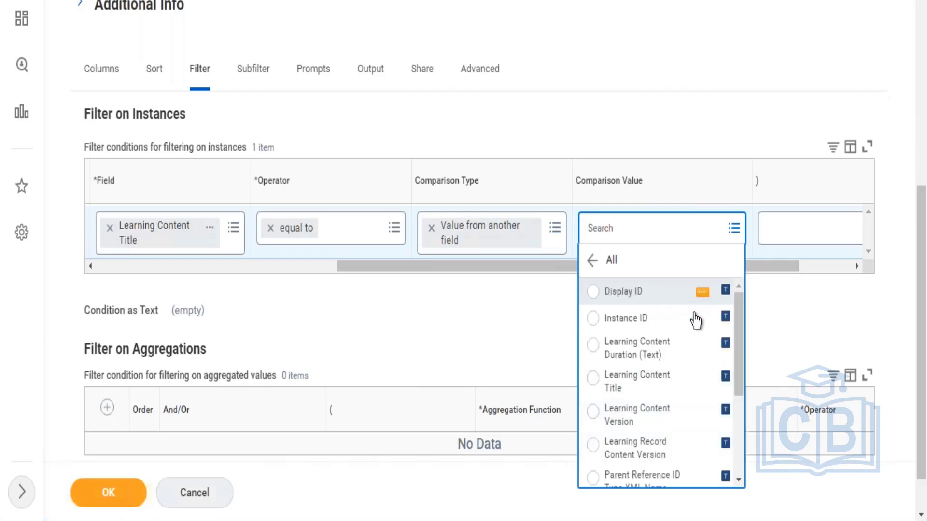
scroll(729, 386, "down", 5)
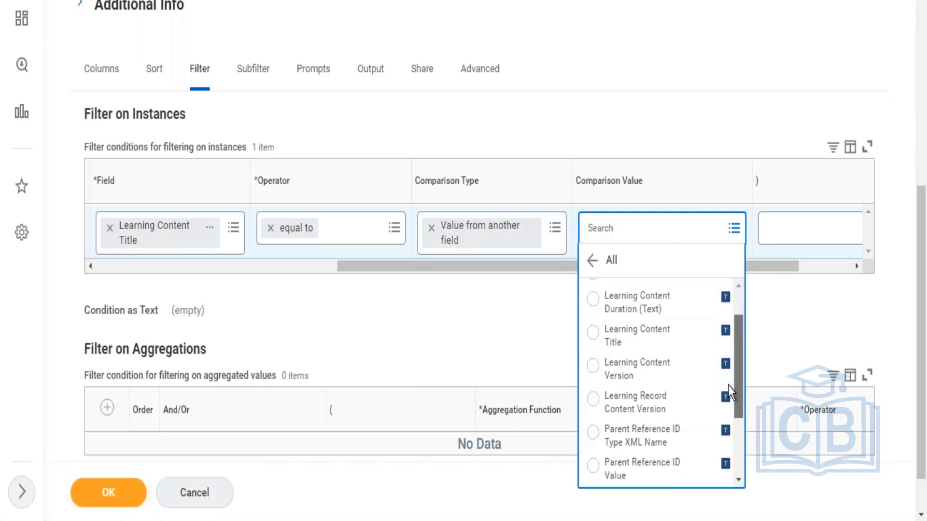
scroll(732, 300, "up", 5)
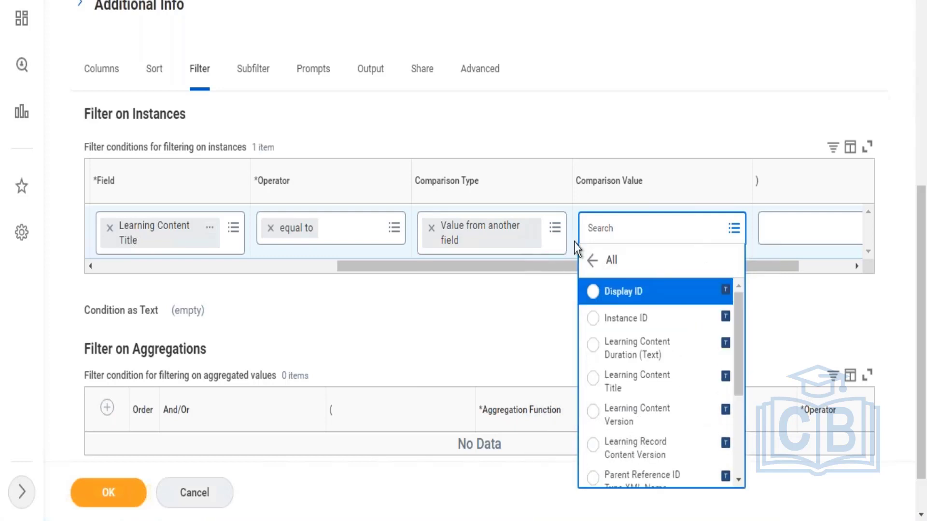
Step: Set the filter condition's comparison type back to Value specified in this filter and activate the comparison value for entry
left_click(431, 227)
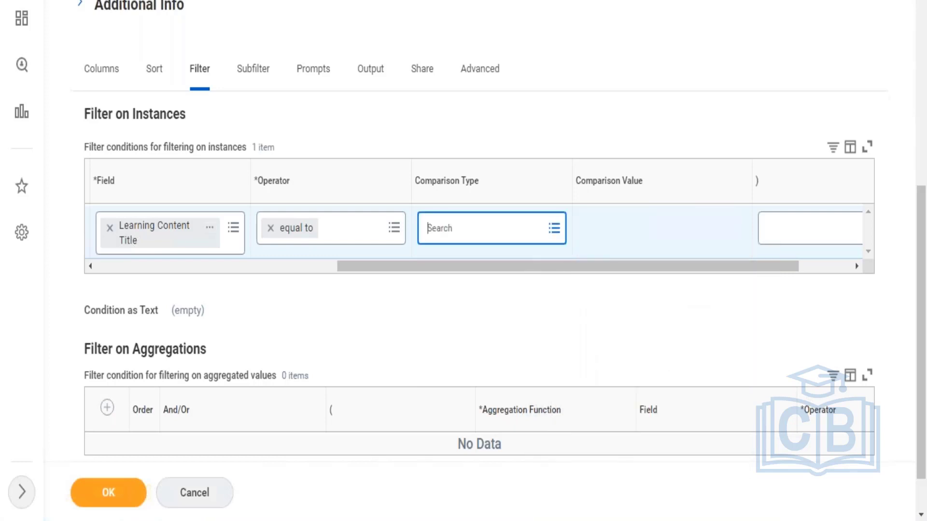
left_click(447, 236)
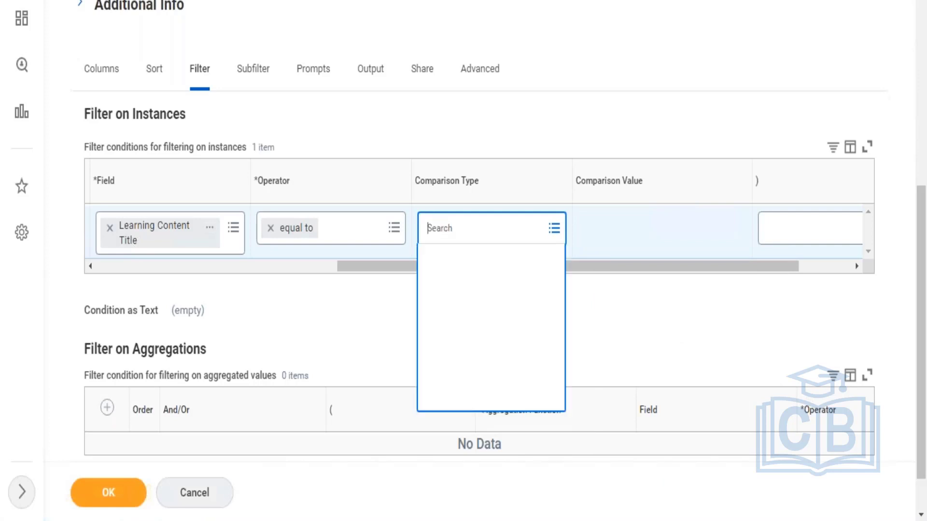
left_click(475, 265)
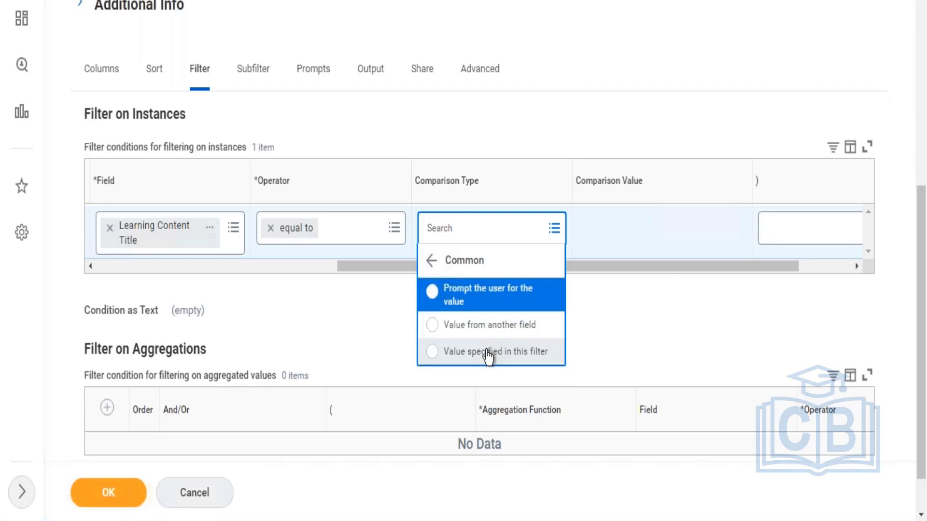
left_click(489, 352)
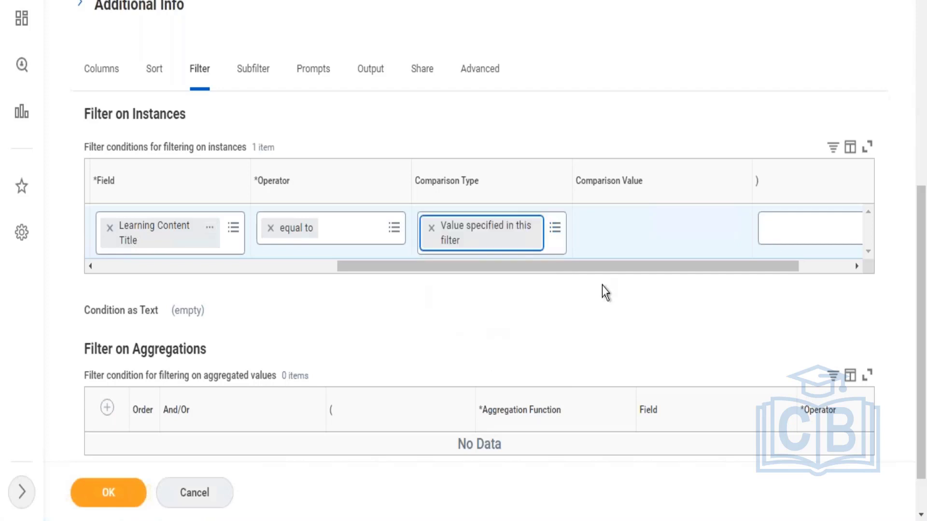
left_click(635, 232)
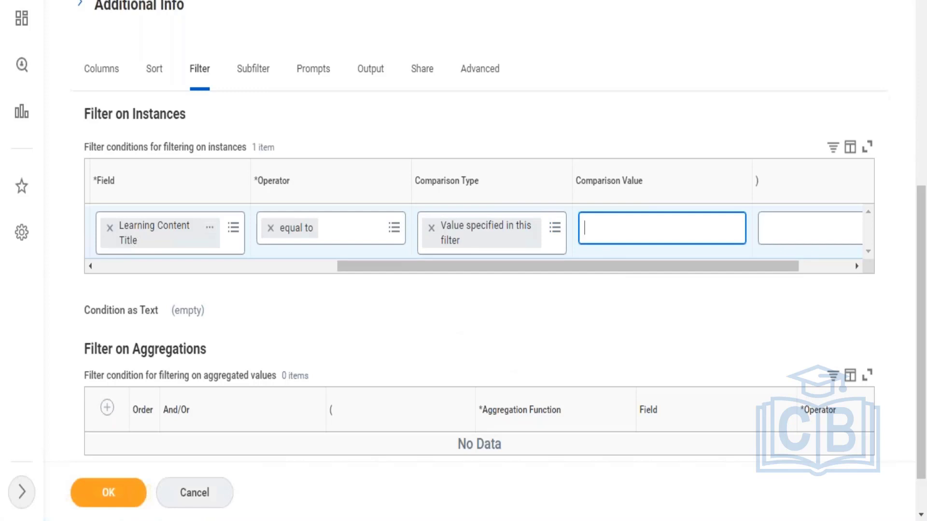
Step: Remove the Learning Content Title condition from the instance filter and save the report definition from its column setup
left_click(170, 266)
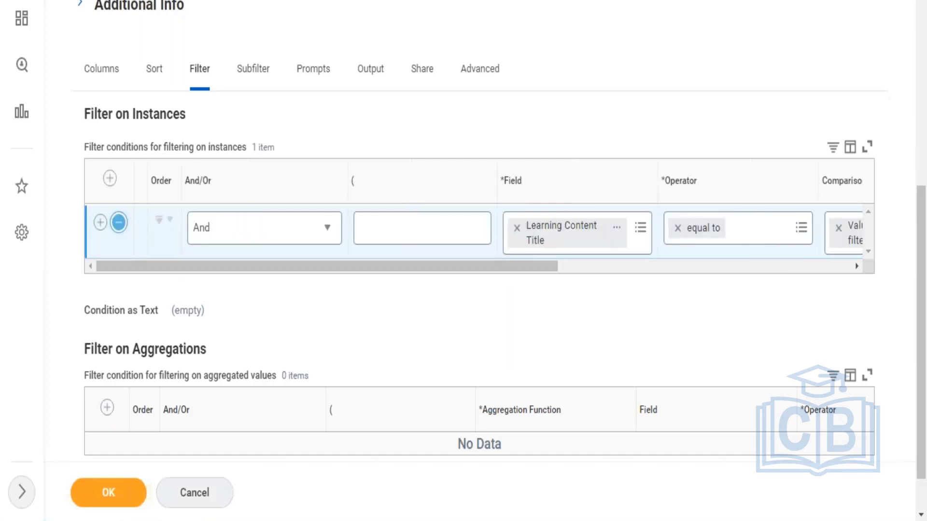
left_click(119, 222)
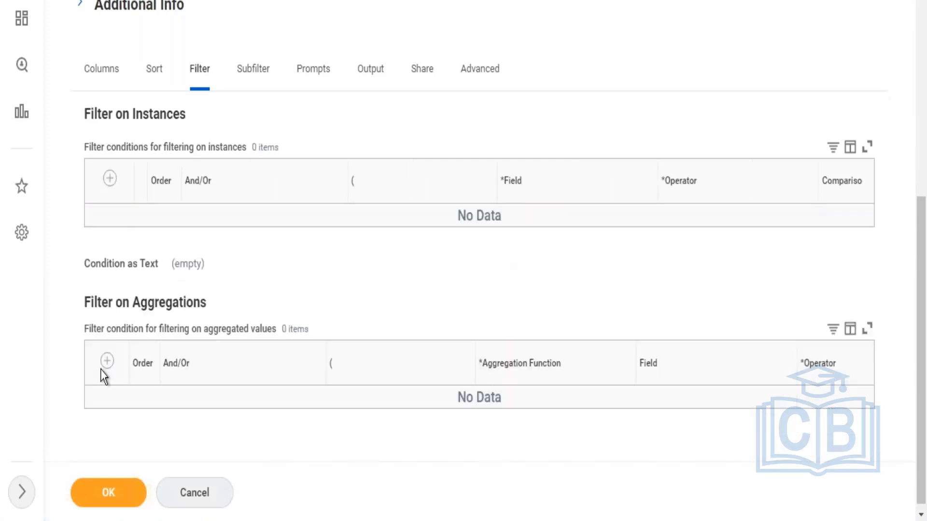
left_click(104, 81)
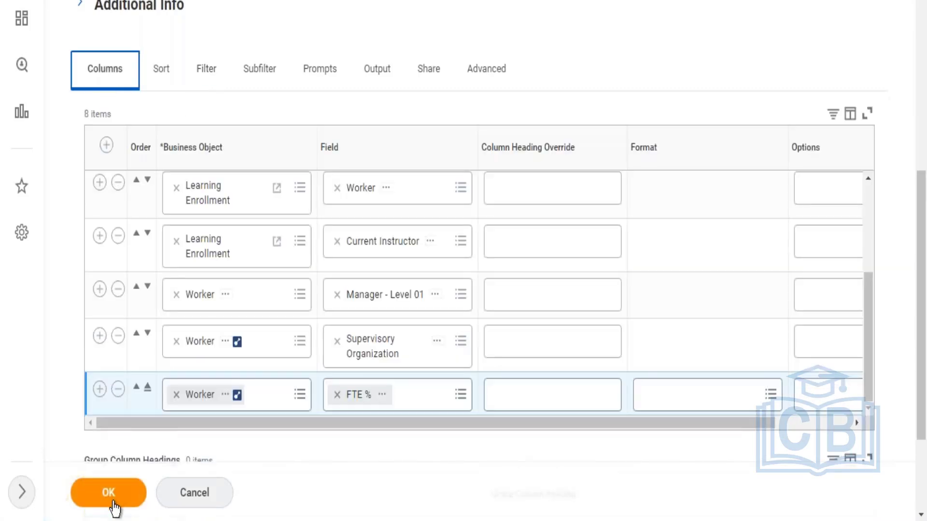
left_click(114, 501)
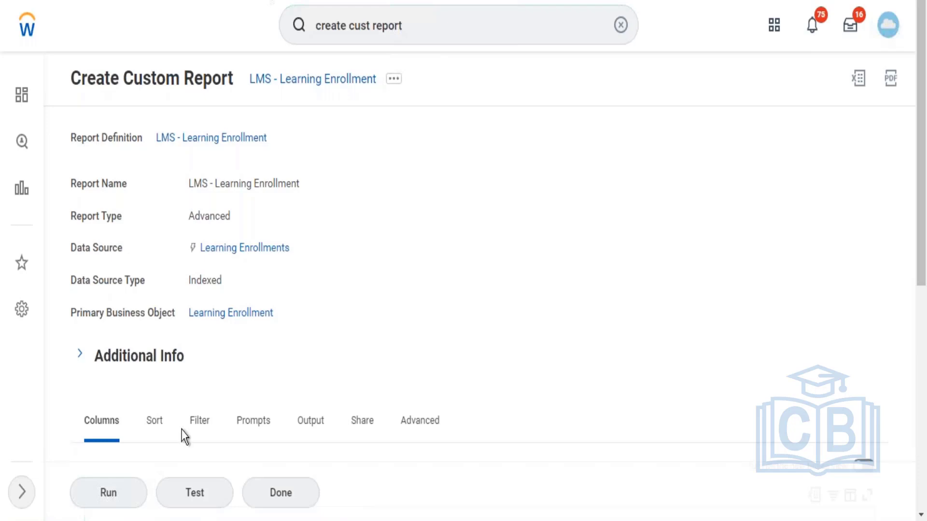
Step: Run the LMS - Learning Enrollment report and look at the related actions available for it
left_click(124, 495)
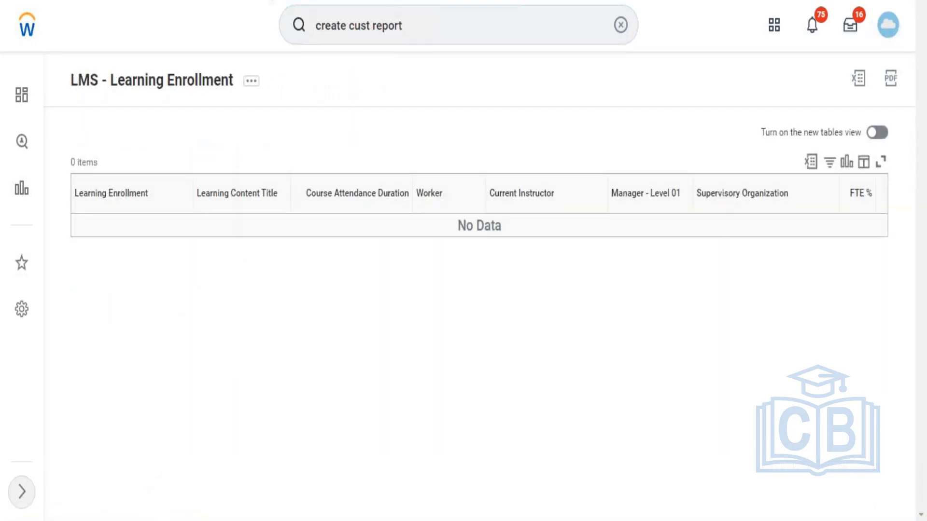
left_click(248, 87)
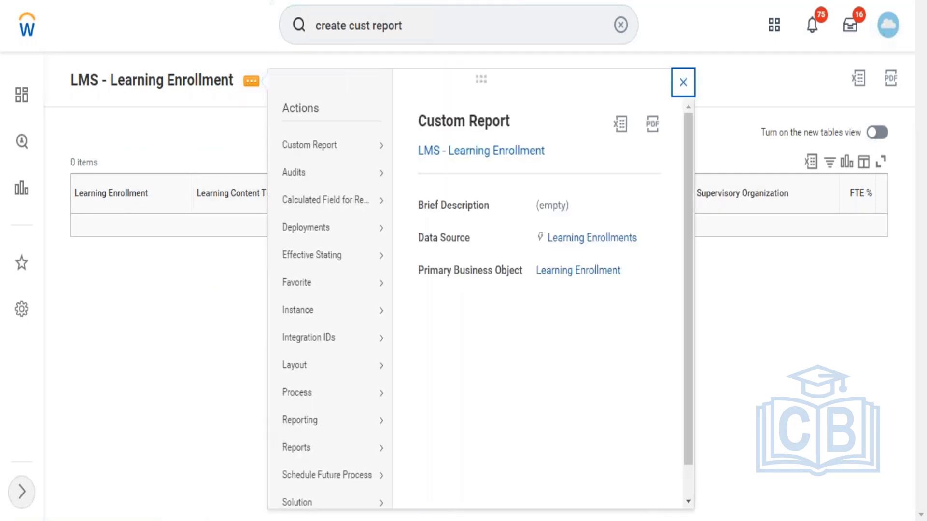
left_click(240, 287)
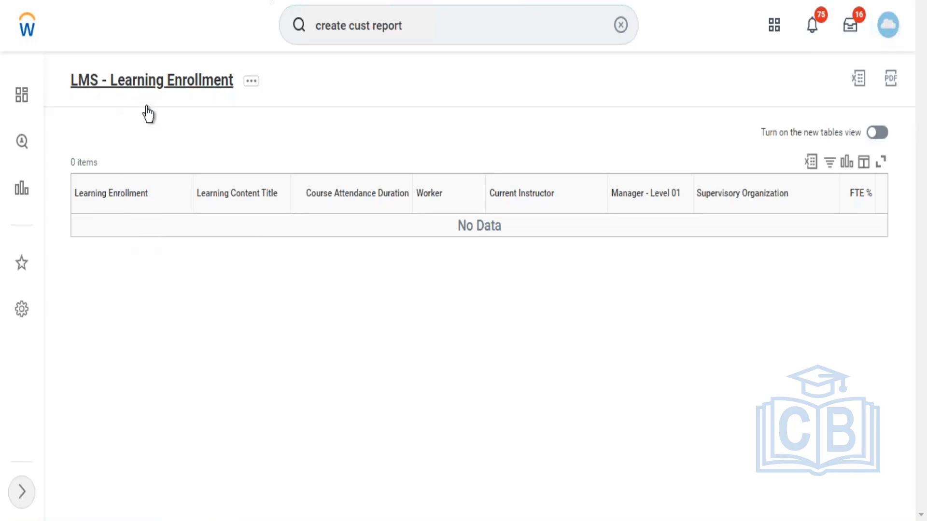
Step: Open the report's definition from its results and review its column and filter setup
left_click(151, 81)
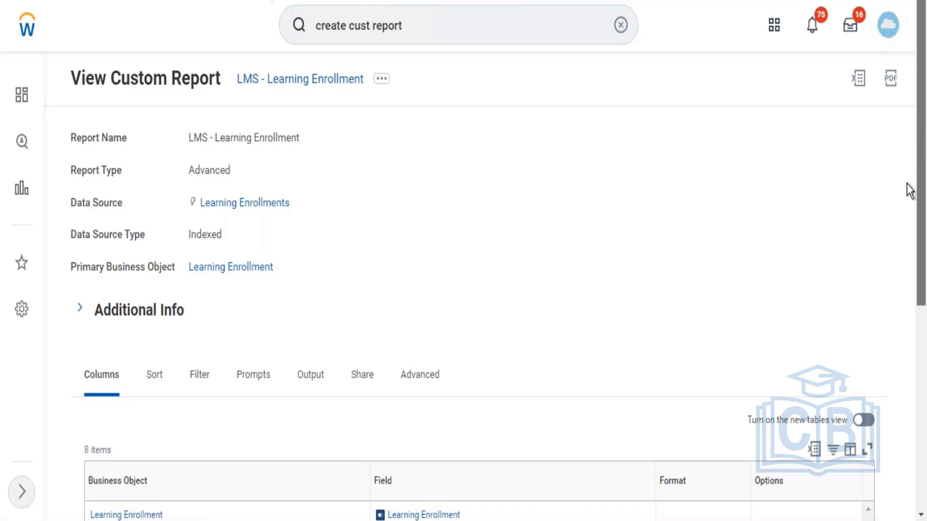
scroll(906, 193, "down", 5)
scroll(901, 270, "down", 1)
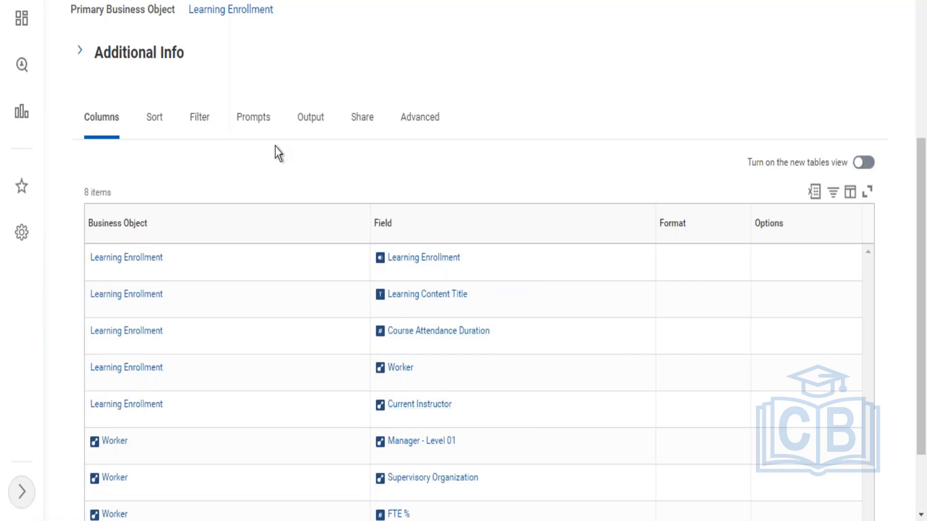
left_click(199, 128)
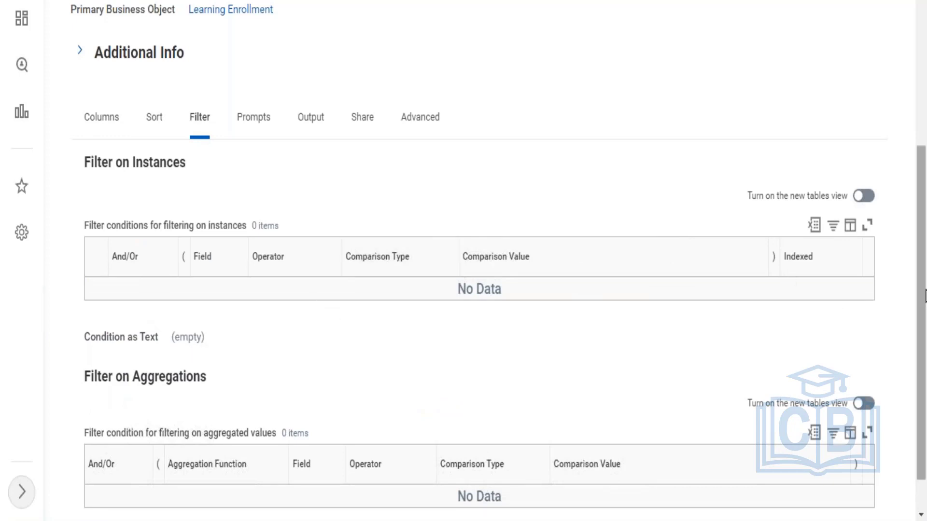
Step: Open the LMS - Learning Enrollment report definition for editing through its related actions
left_click_drag(925, 227, 925, 94)
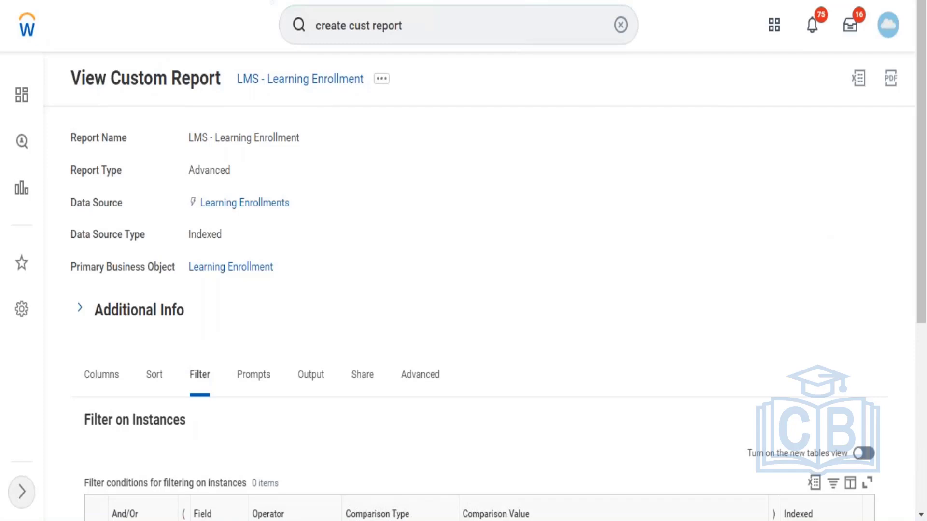
left_click(381, 80)
left_click(381, 87)
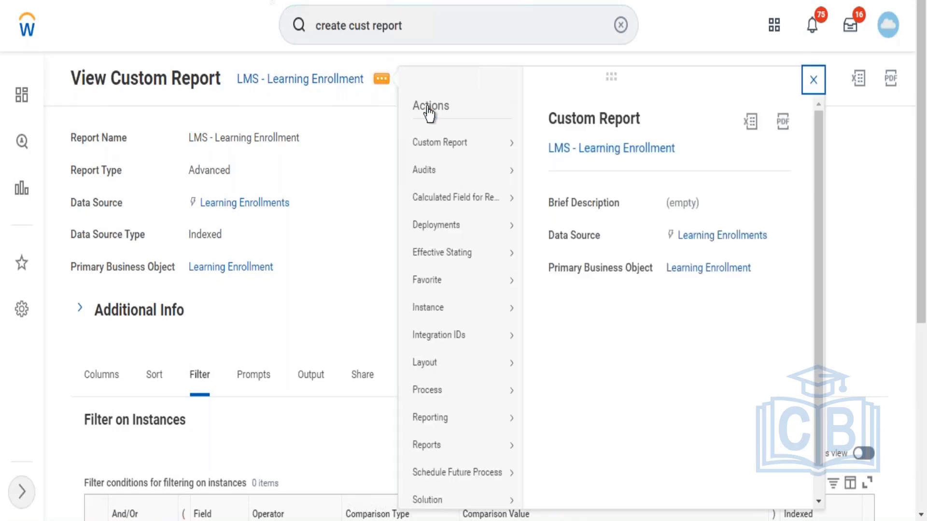
mouse_move(449, 144)
left_click(541, 145)
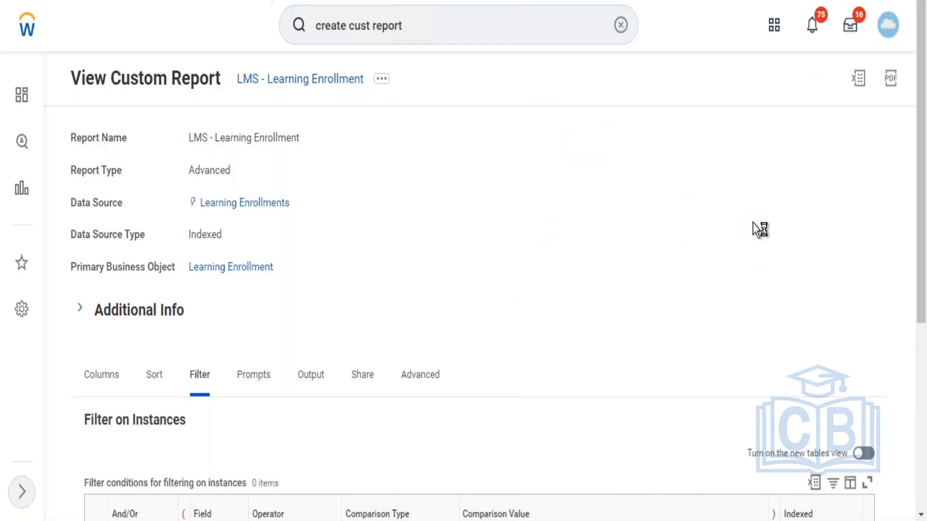
Step: Add an instance filter condition on the Completion Status field, found by searching for status
scroll(916, 203, "down", 5)
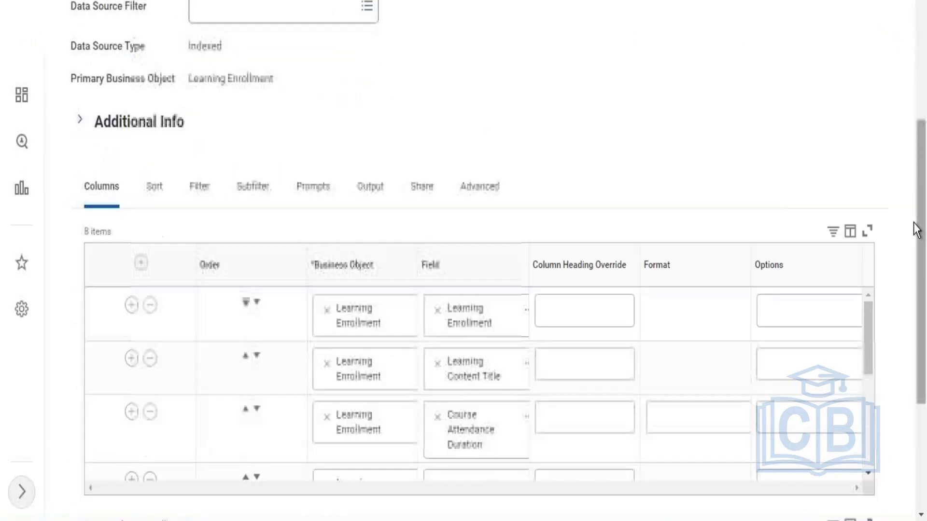
left_click(201, 190)
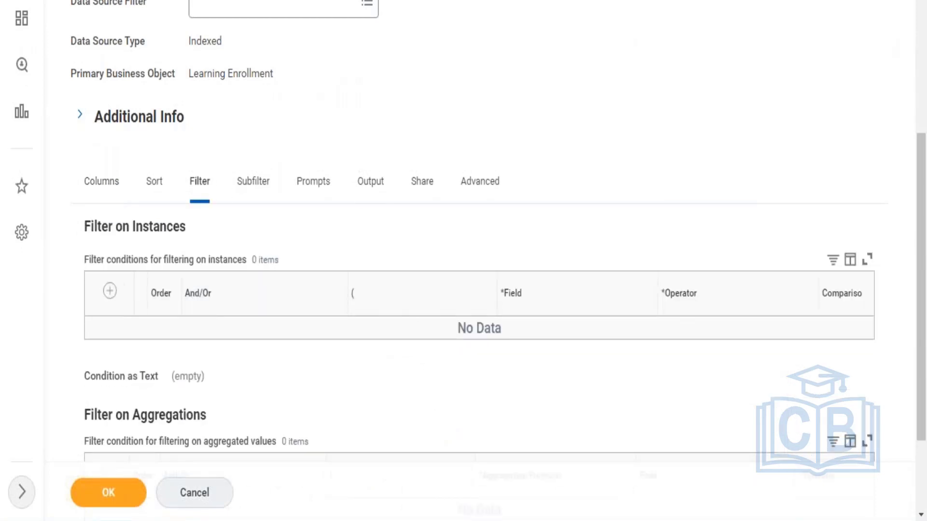
left_click(110, 291)
left_click(583, 345)
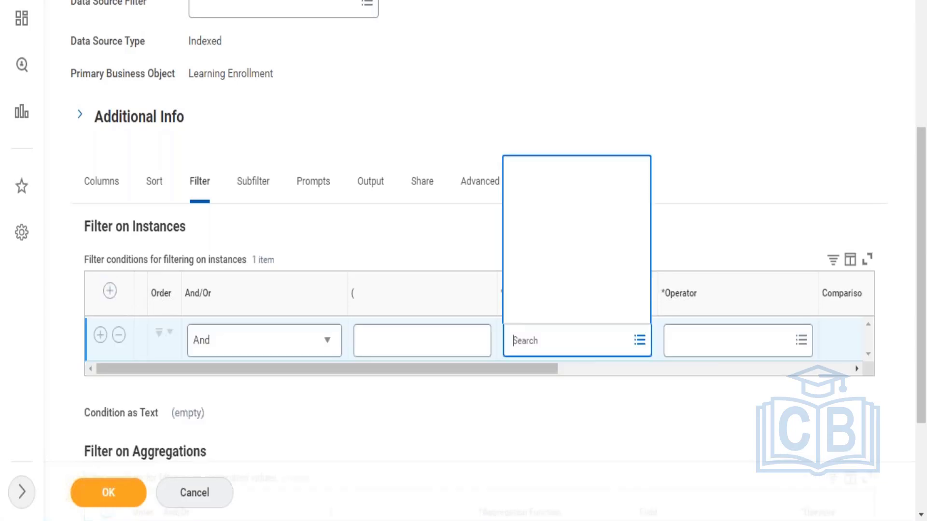
type("status")
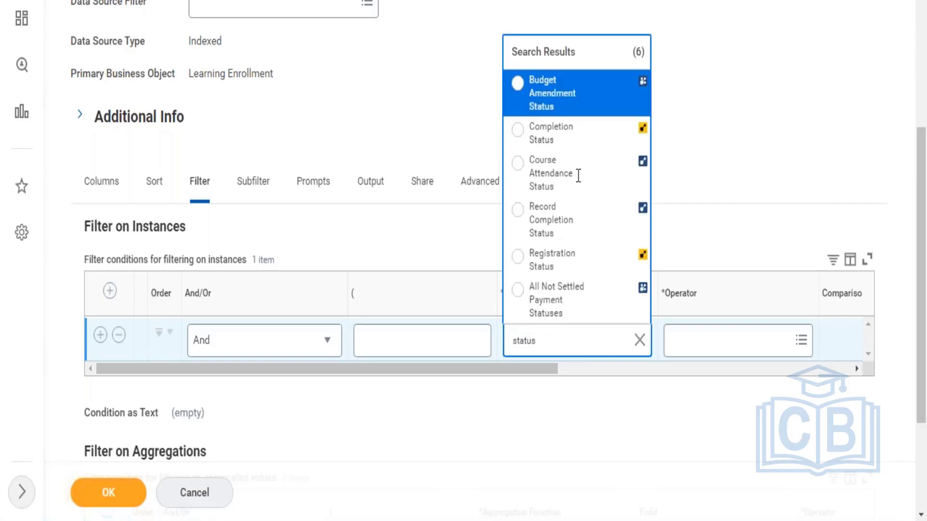
left_click(571, 145)
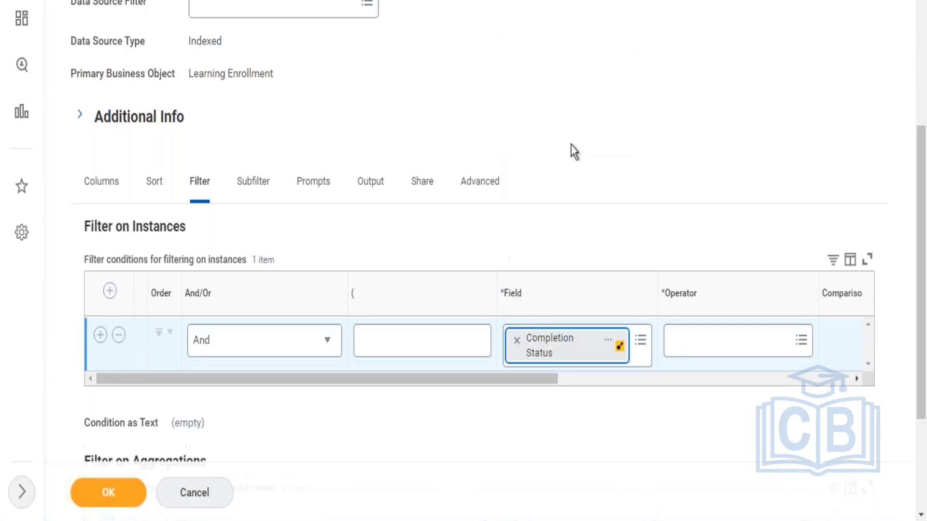
Step: Set the operator of the Completion Status condition to in the selection list
left_click(714, 343)
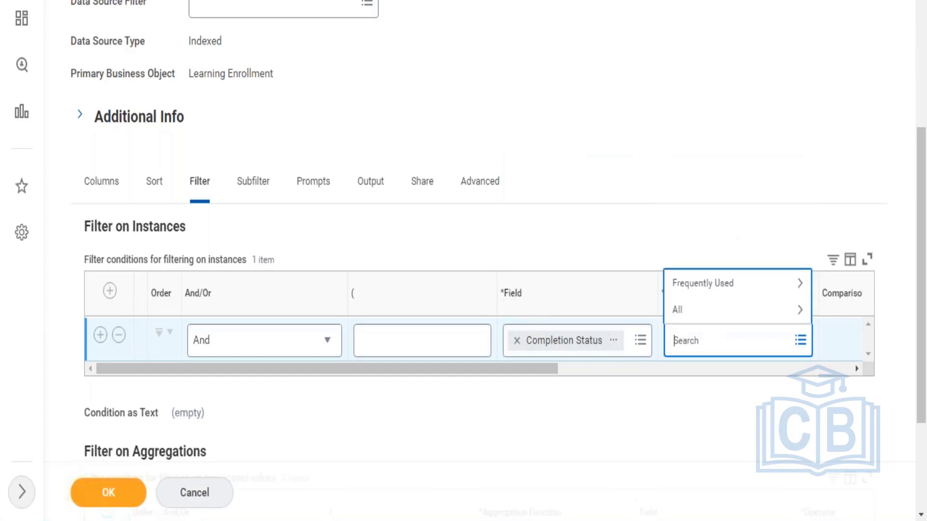
left_click(710, 288)
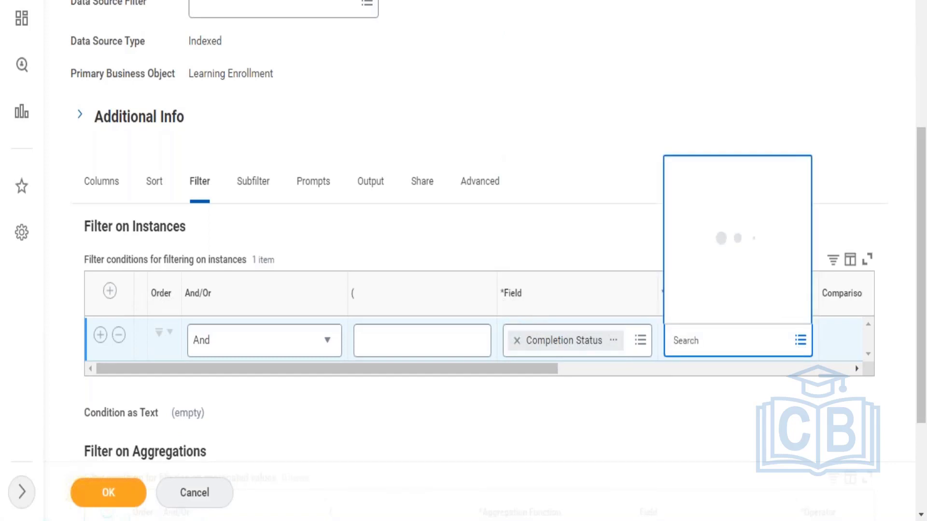
left_click(713, 237)
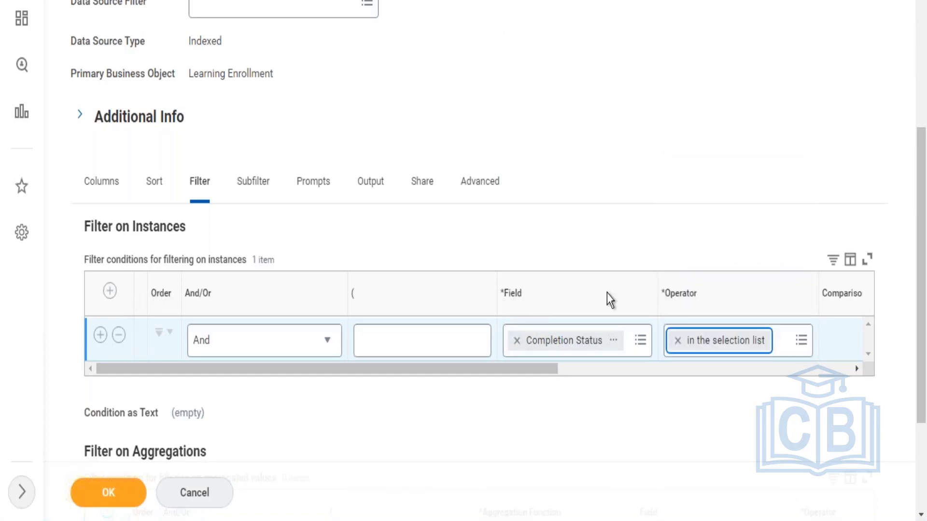
Step: Set the comparison values of the Completion Status condition to In Progress and Not Started
left_click_drag(552, 375, 788, 382)
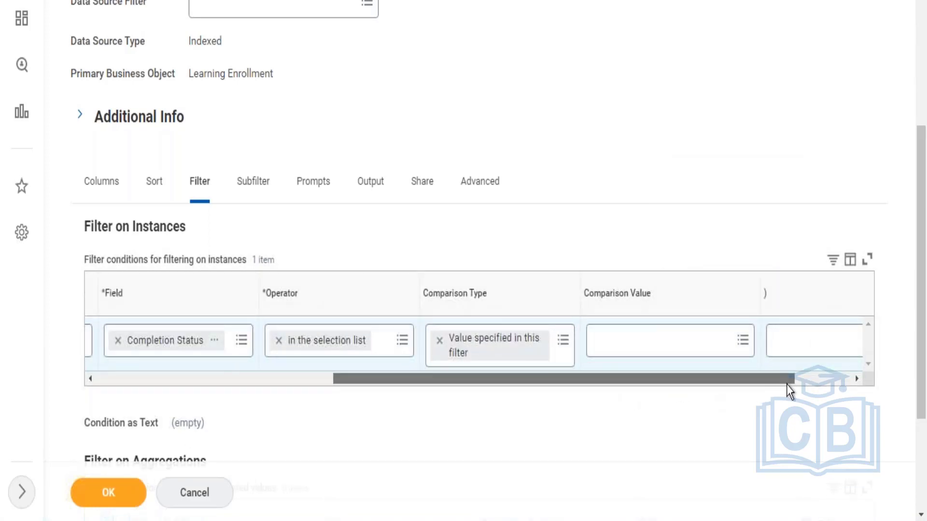
left_click(585, 349)
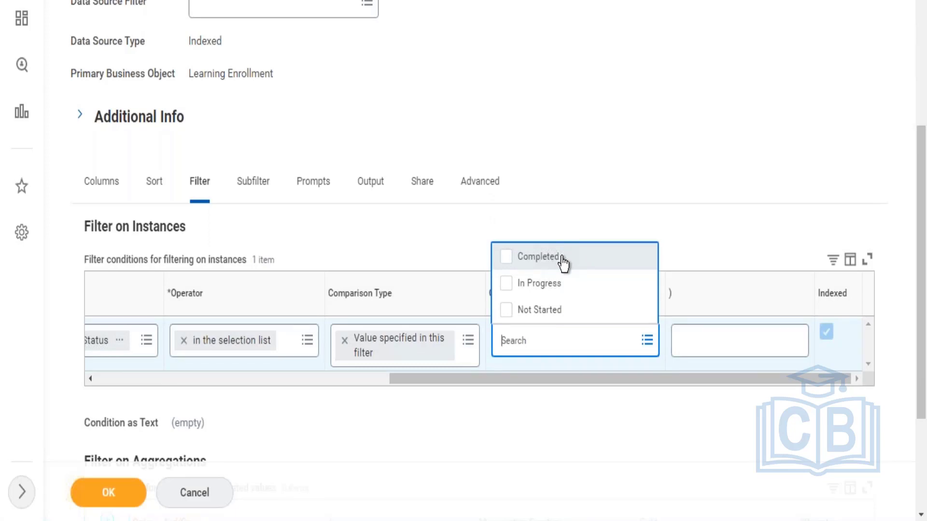
left_click(537, 285)
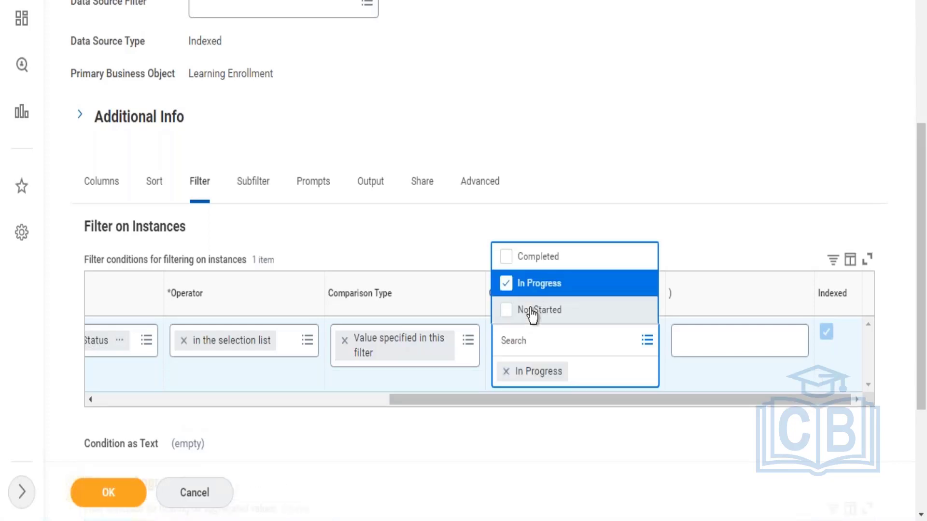
left_click(532, 317)
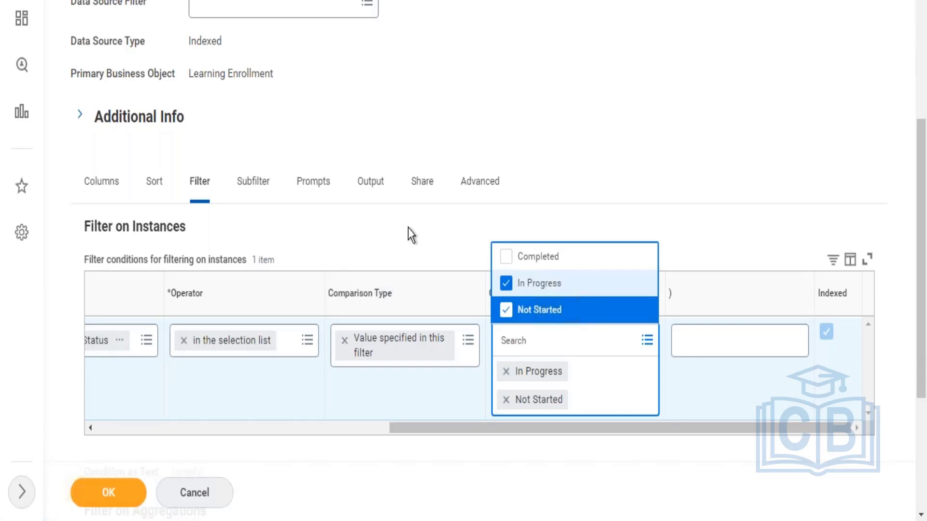
left_click(523, 352)
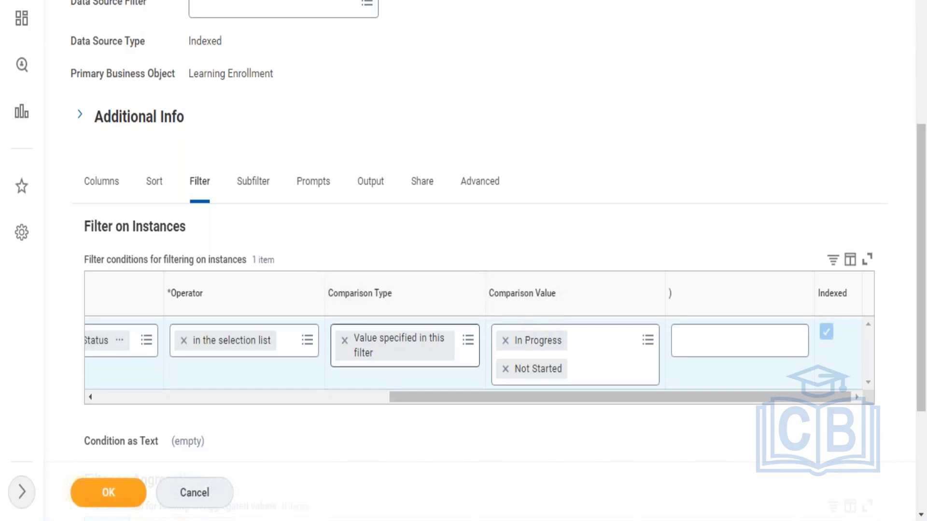
Step: Review the filter row, the report's columns and the general settings such as data source and data source filter
left_click(361, 396)
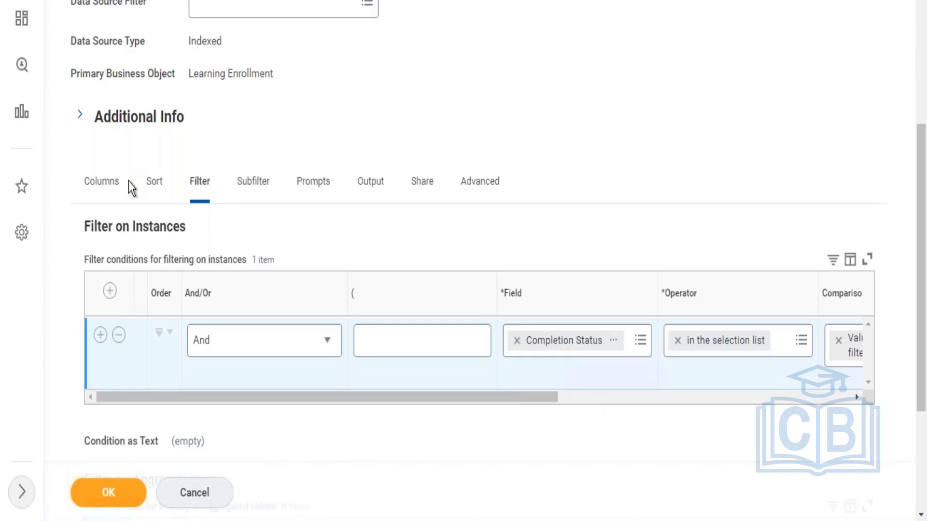
left_click(99, 200)
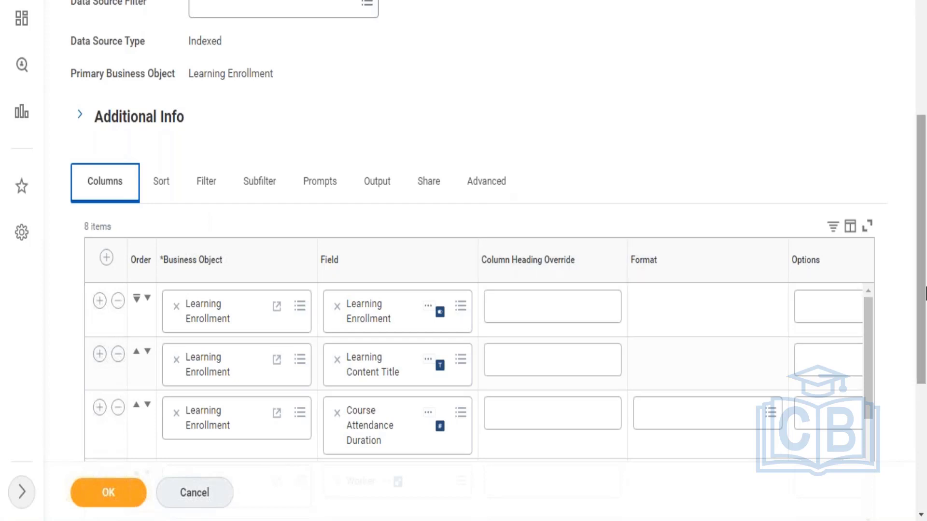
left_click_drag(923, 241, 924, 89)
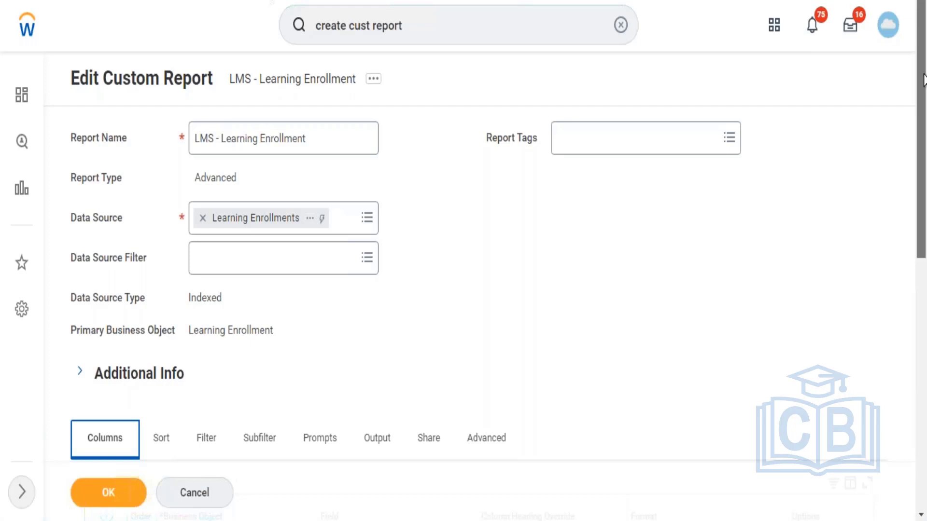
scroll(923, 183, "down", 5)
scroll(923, 182, "down", 2)
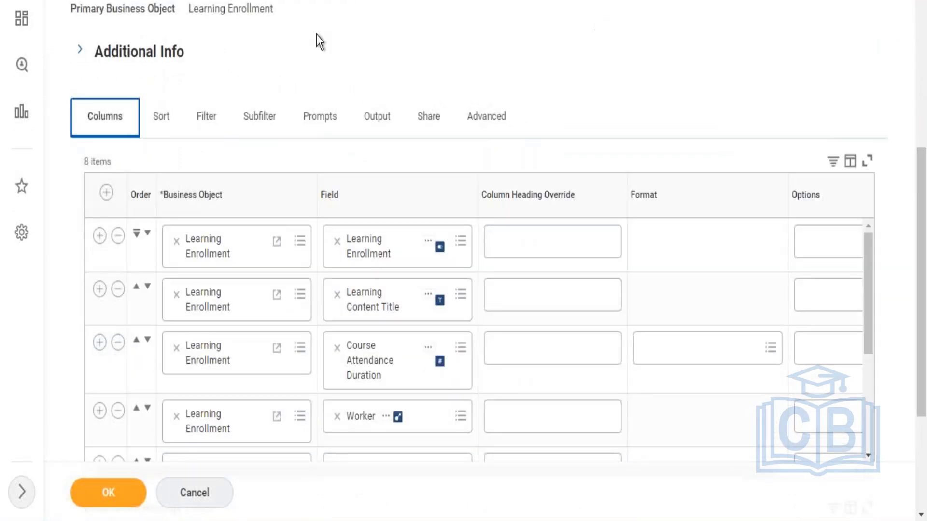
Step: Change the comparison type of the Completion Status filter condition to Prompt the user for the value
left_click(206, 116)
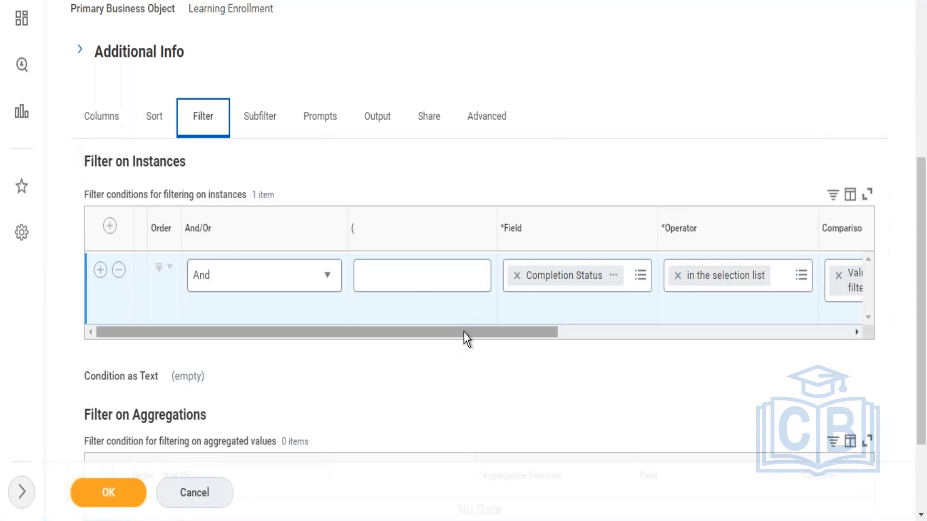
left_click_drag(465, 336, 610, 318)
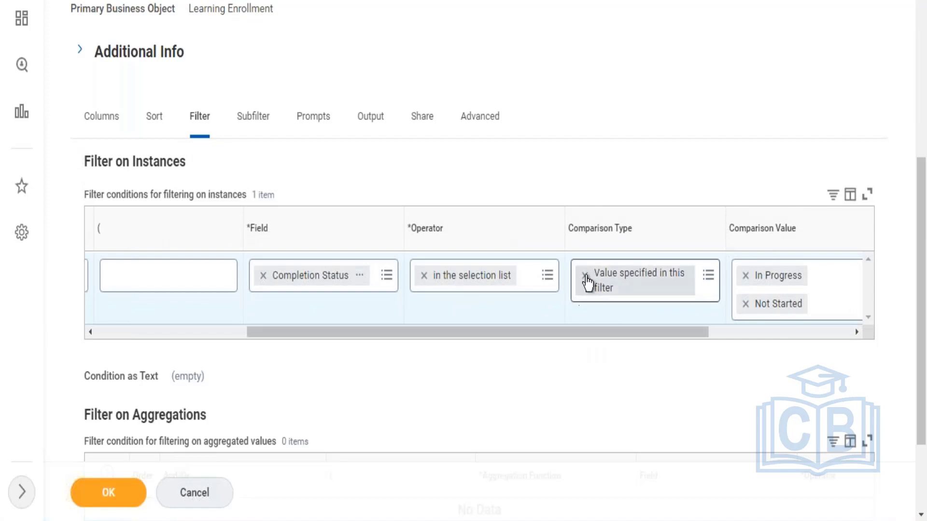
left_click(584, 275)
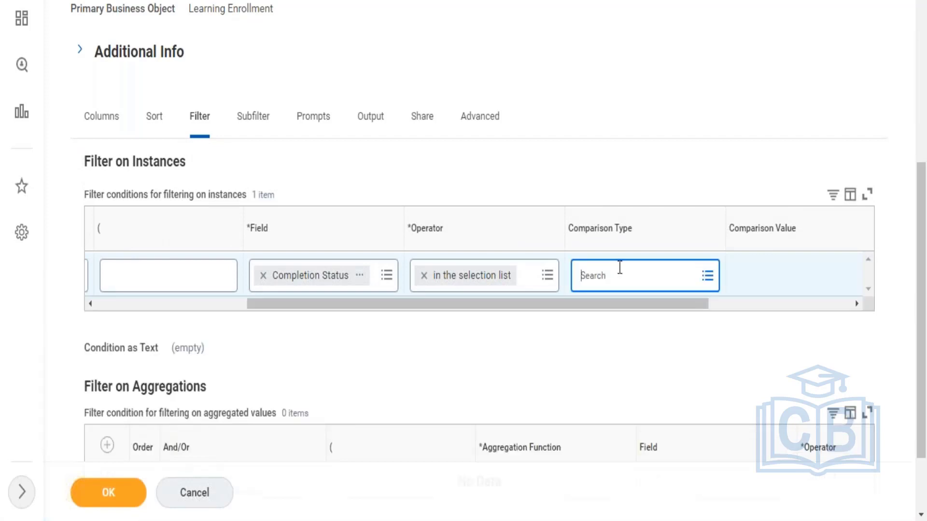
left_click(621, 268)
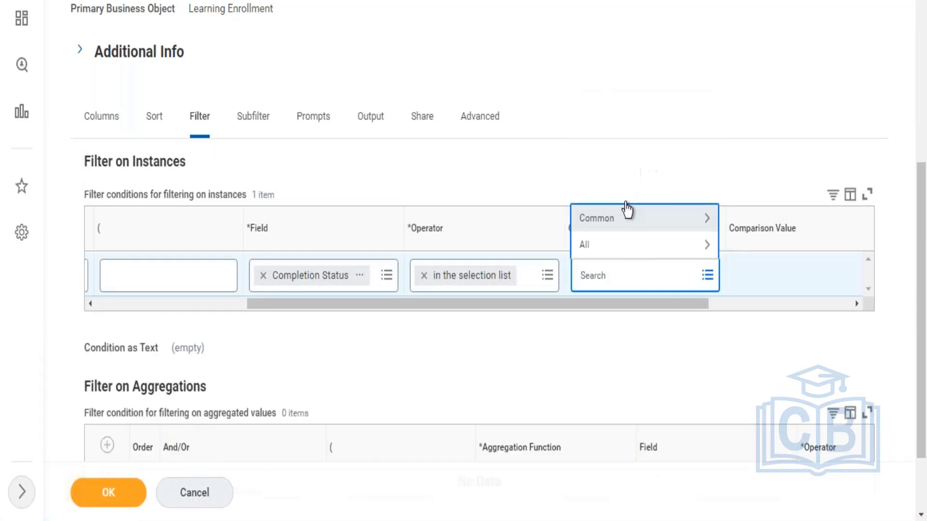
left_click(612, 223)
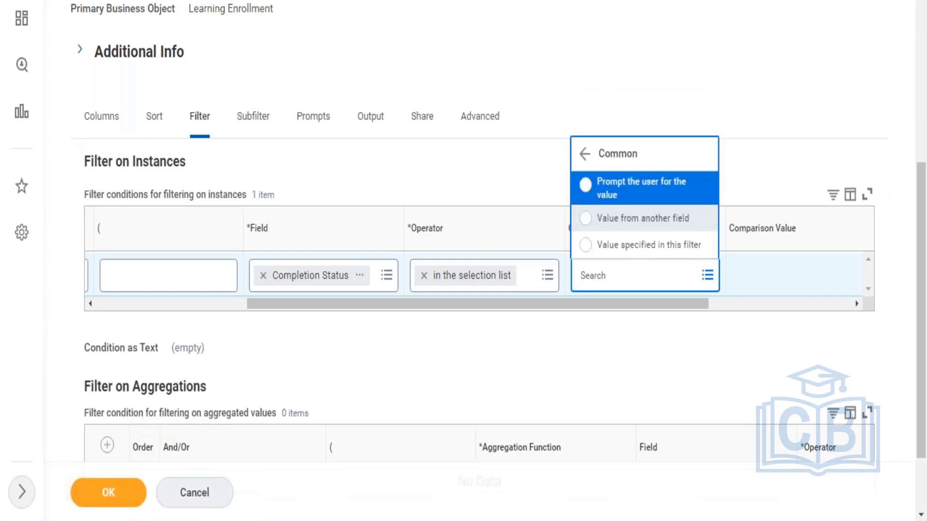
left_click(628, 186)
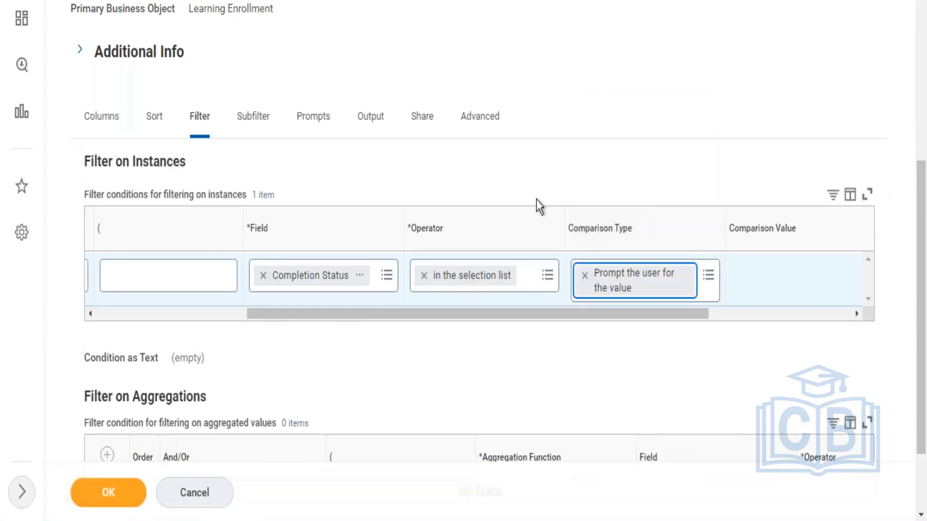
Step: Review the Completion Status filter row and the common comparison type options available for it
left_click(226, 312)
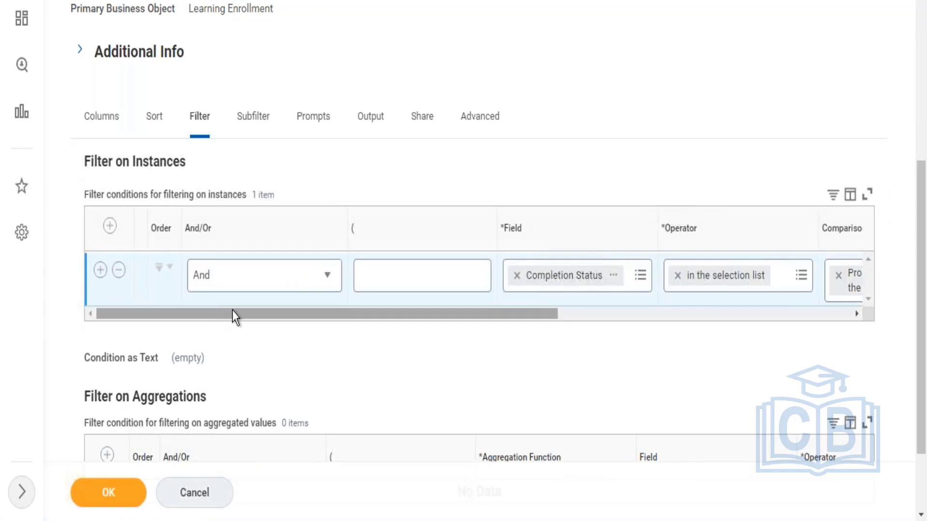
scroll(464, 297, "right", 5)
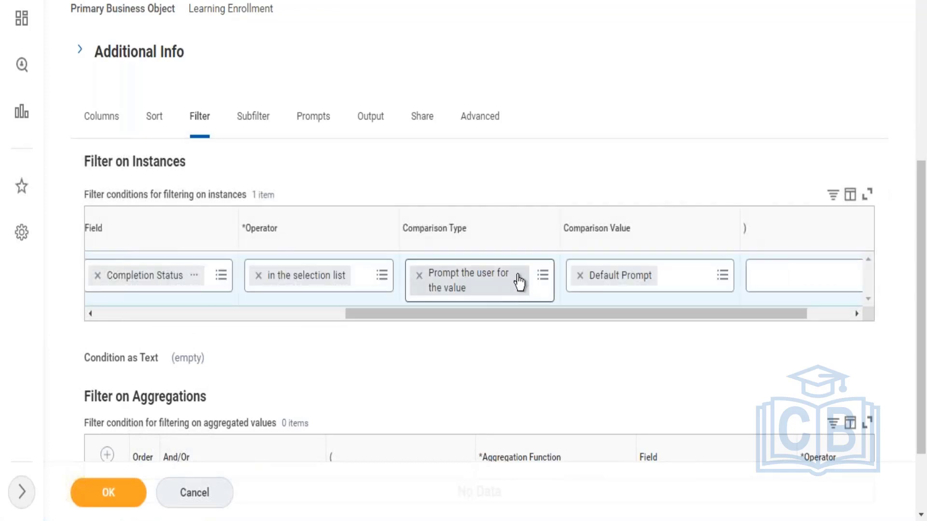
left_click(542, 285)
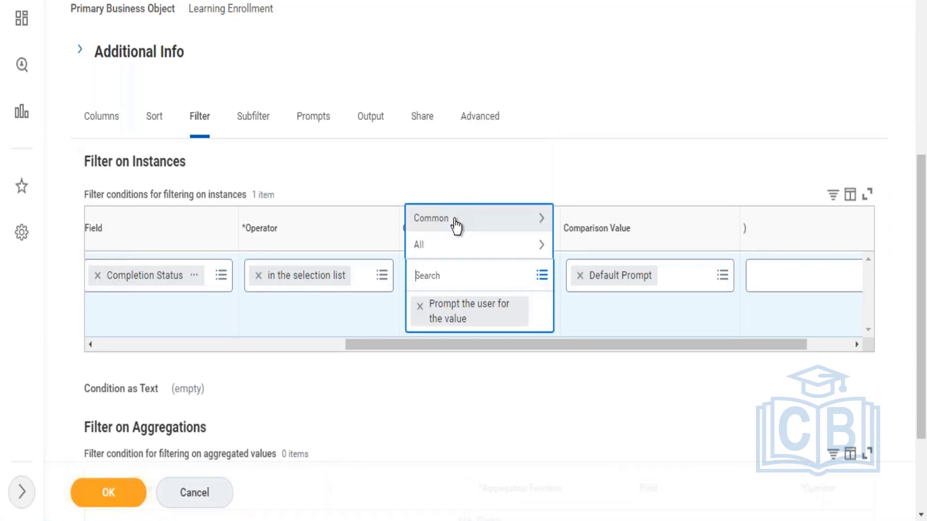
left_click(458, 221)
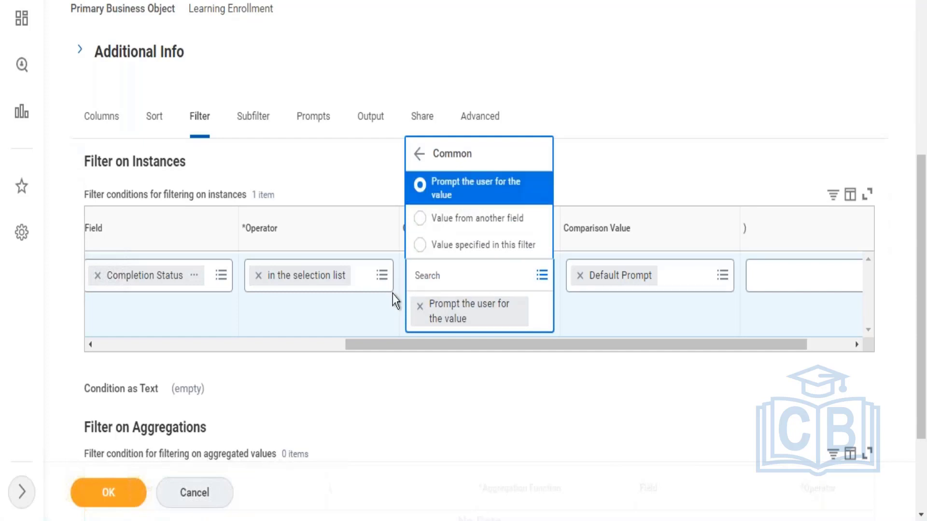
left_click(368, 315)
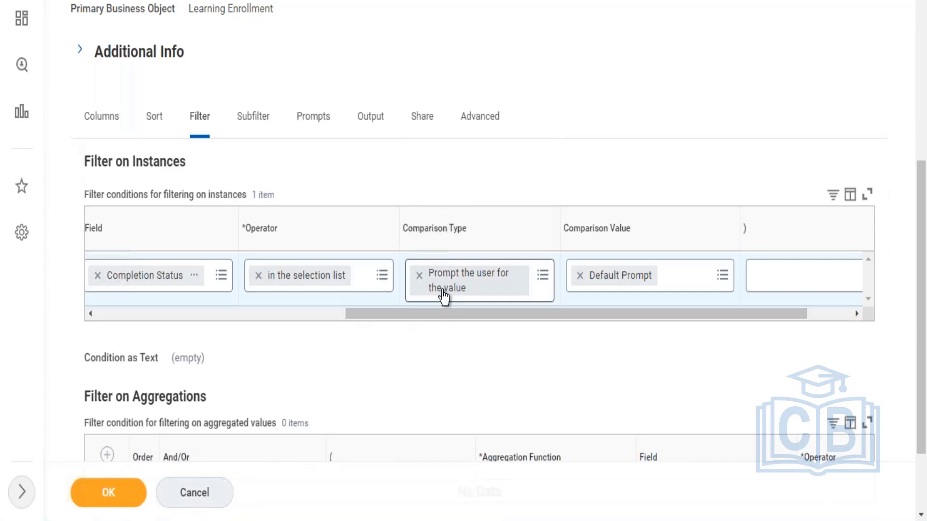
left_click_drag(410, 317, 184, 322)
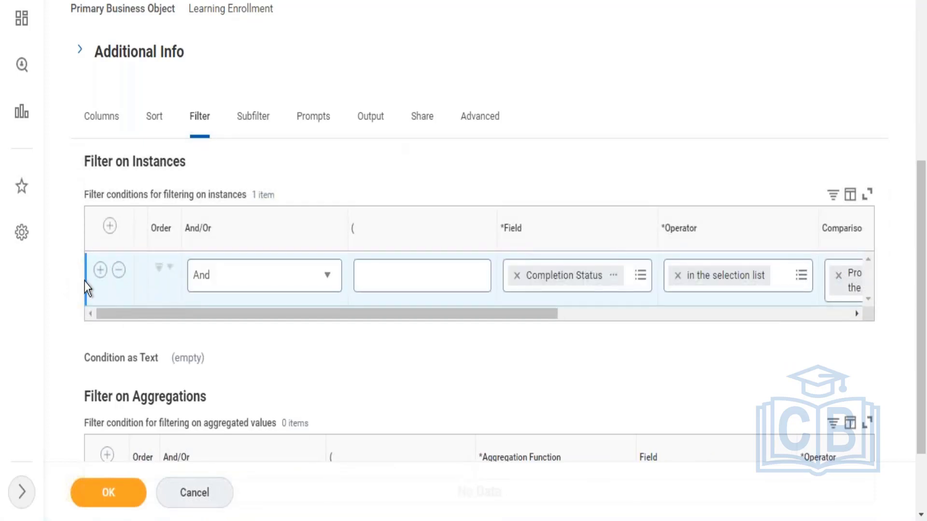
Step: Try to add a second instance filter condition, searching the fields for learning content
left_click(101, 271)
left_click(550, 325)
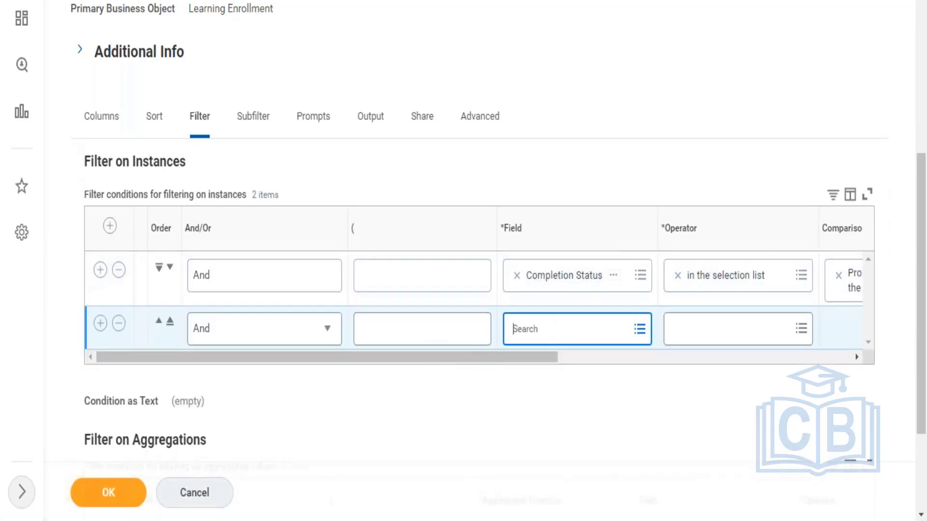
type("lear")
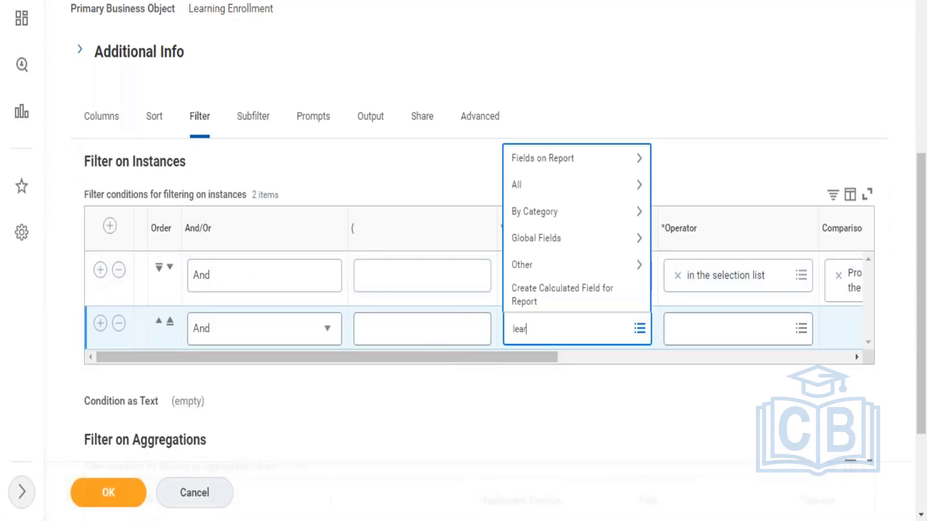
type("ning")
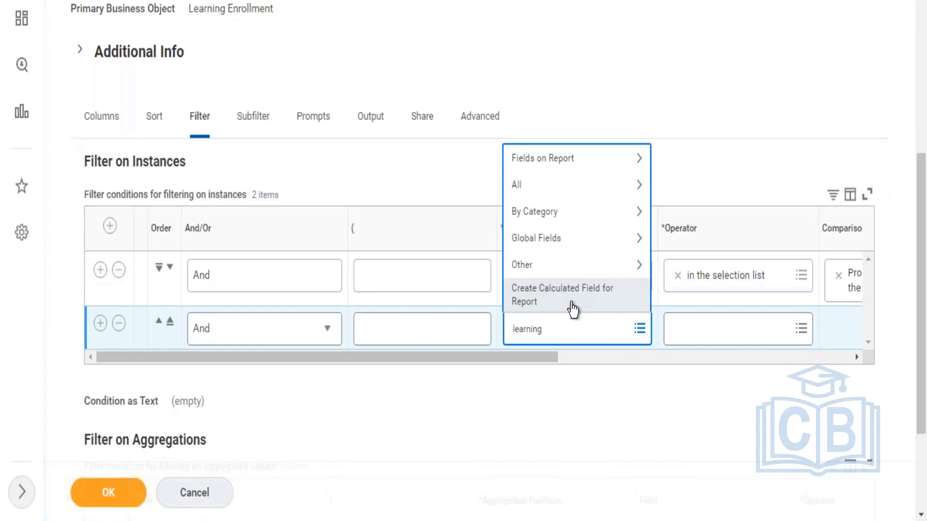
type("cotent")
key("BackSpace")
key("BackSpace")
key("BackSpace")
key("BackSpace")
key("BackSpace")
type("ontent")
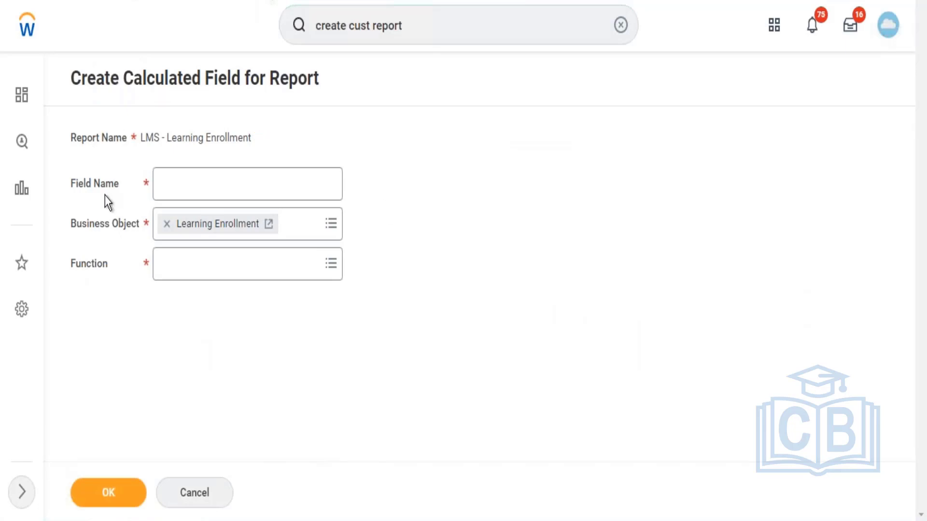
Step: Find the LMS - Learning Enrollment report definition with the search rd:LMS and open it for editing
left_click(621, 24)
left_click(450, 9)
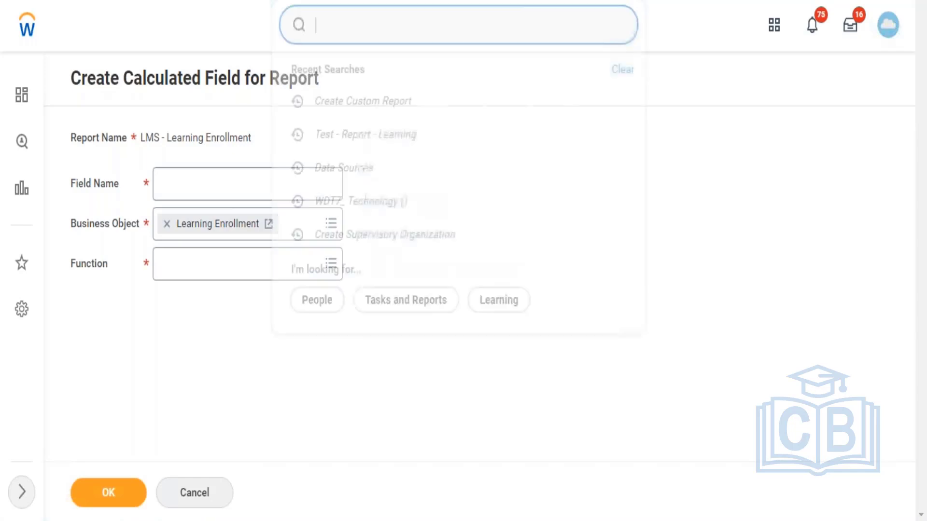
type("r")
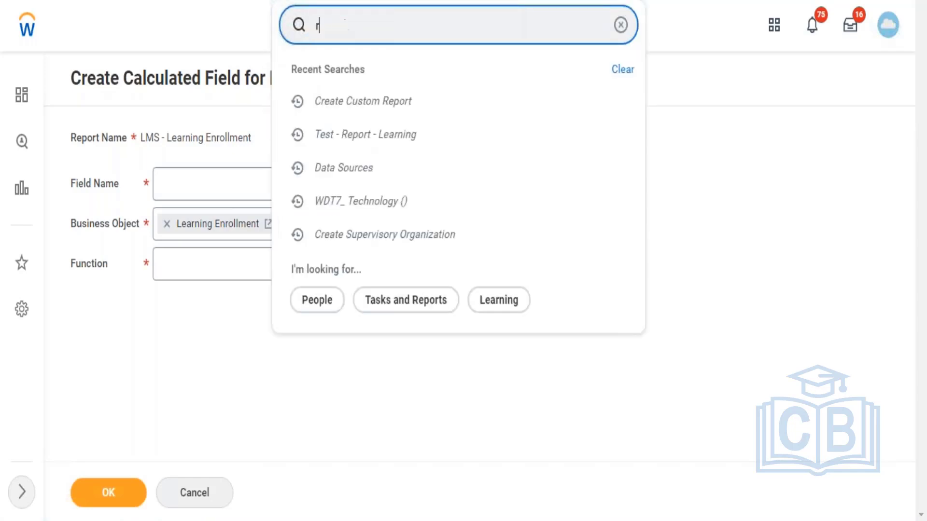
type("d:")
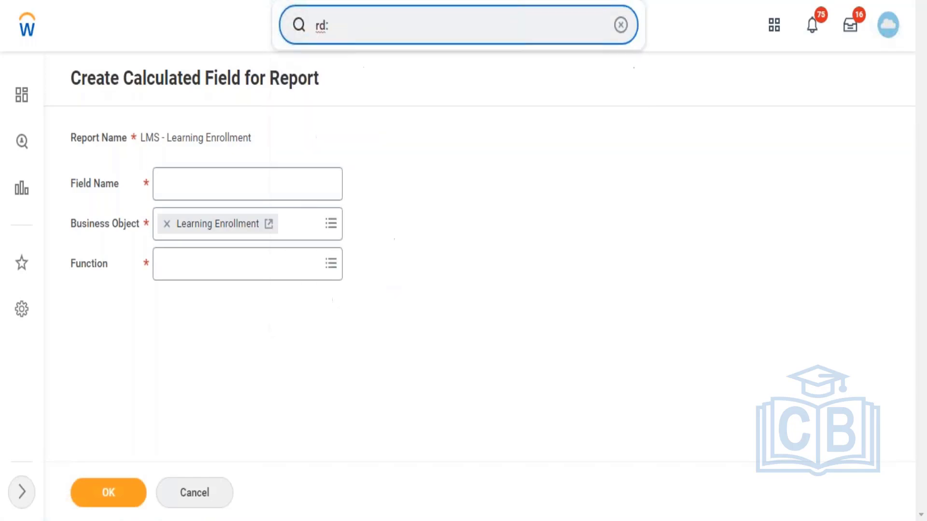
type("LMS")
key("Return")
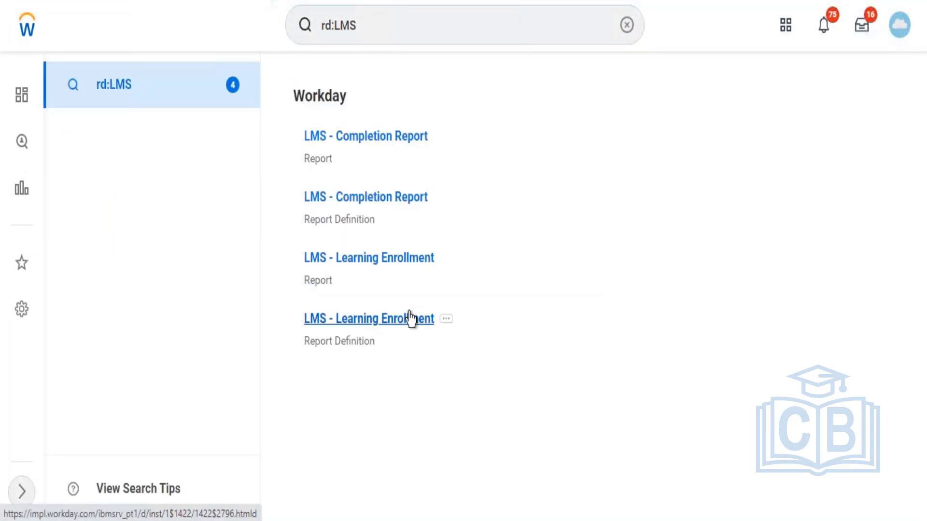
left_click(445, 320)
mouse_move(514, 60)
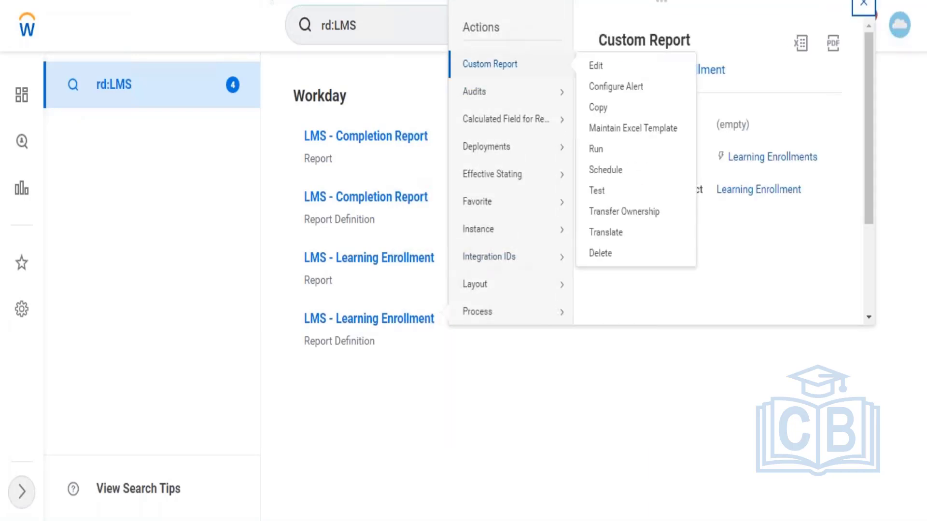
left_click(596, 66)
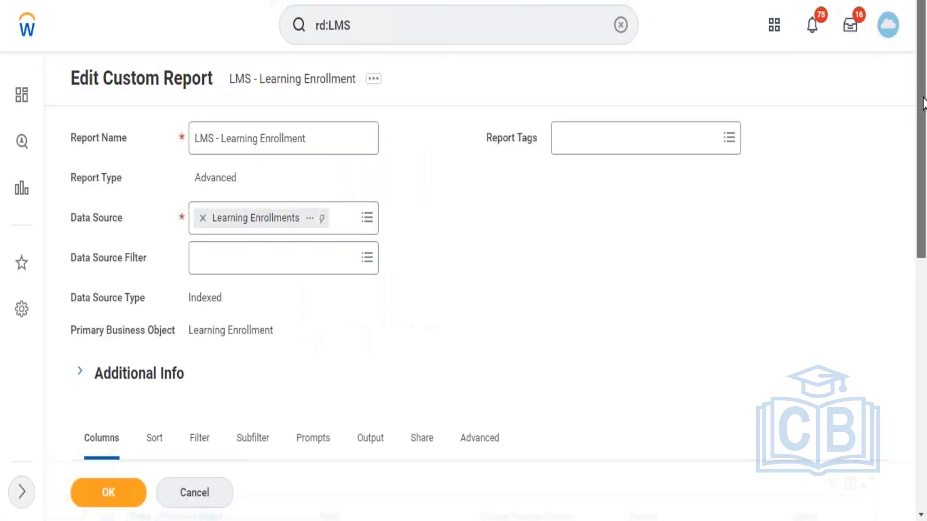
Step: Add an instance filter condition to the report using the Completion Status field
scroll(904, 244, "down", 6)
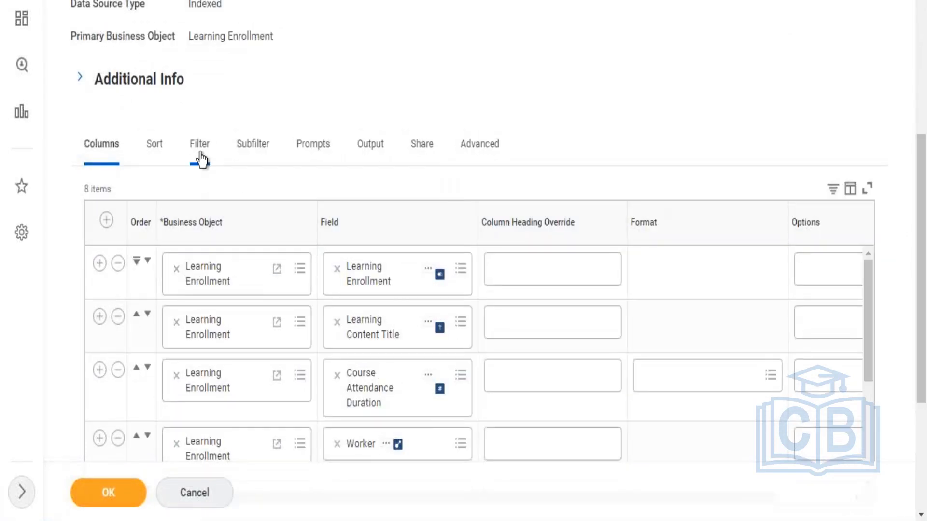
left_click(213, 166)
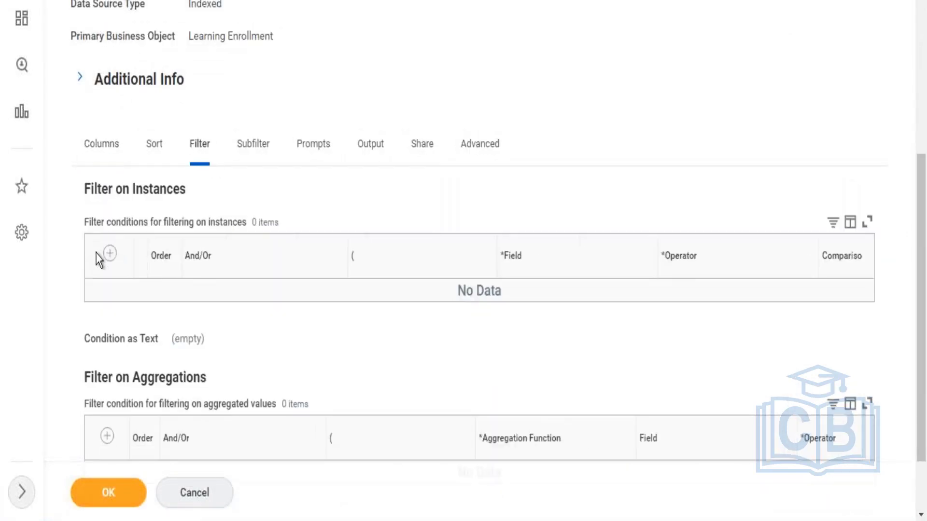
left_click(110, 254)
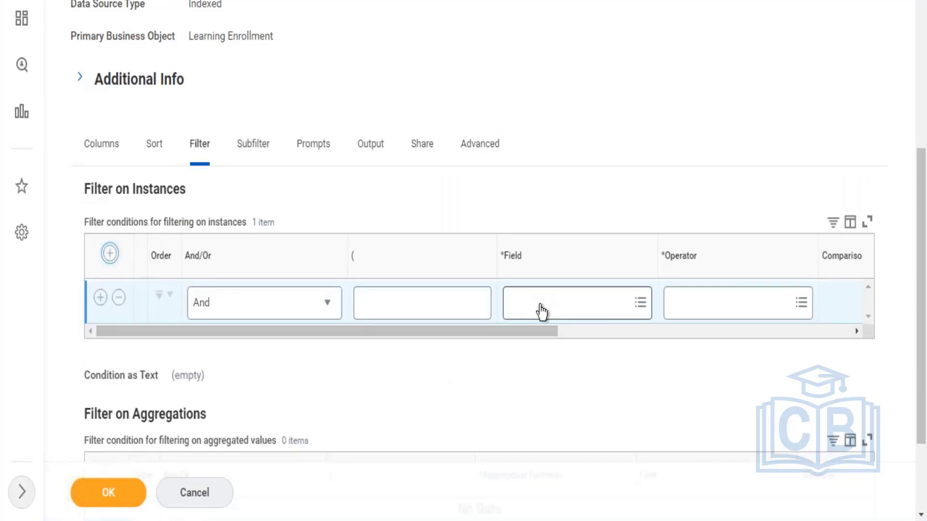
left_click(542, 312)
type("C")
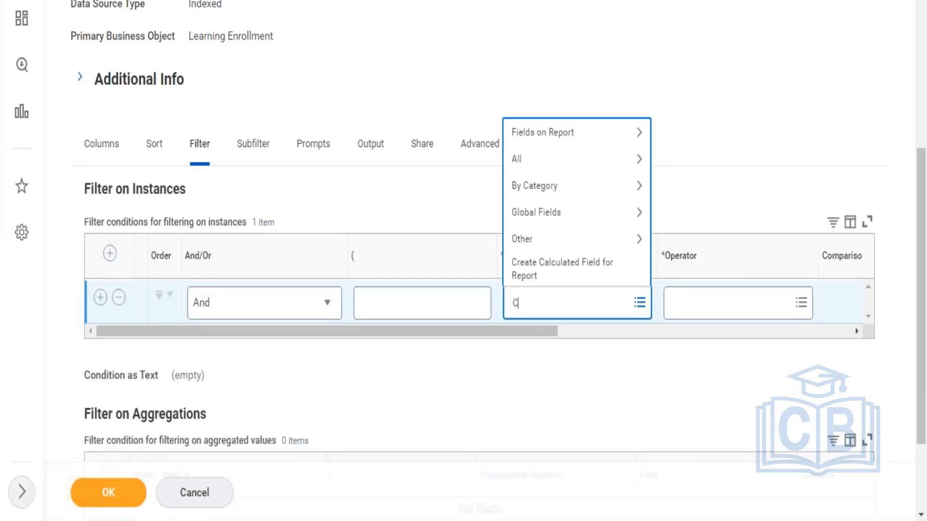
type("ompletion Status")
key("Return")
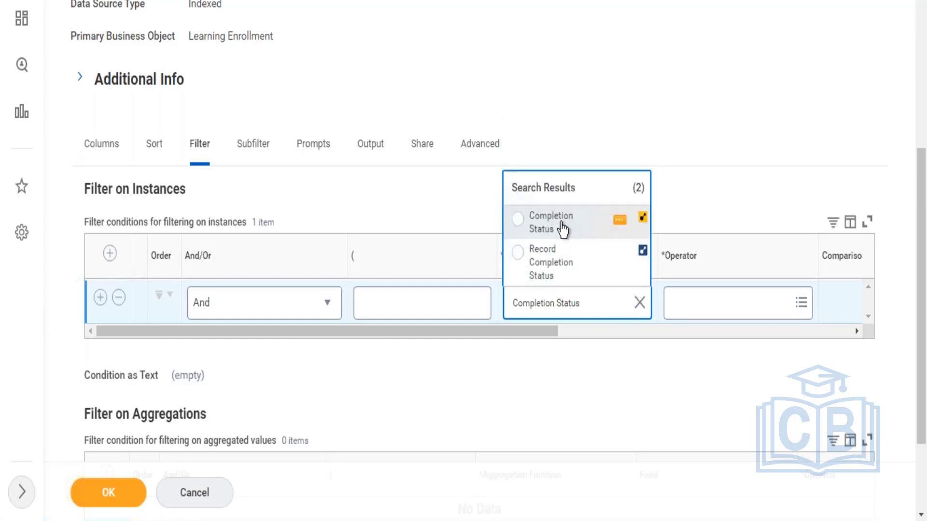
left_click(562, 230)
Step: Set the operator of the Completion Status condition to in the selection list
left_click(705, 302)
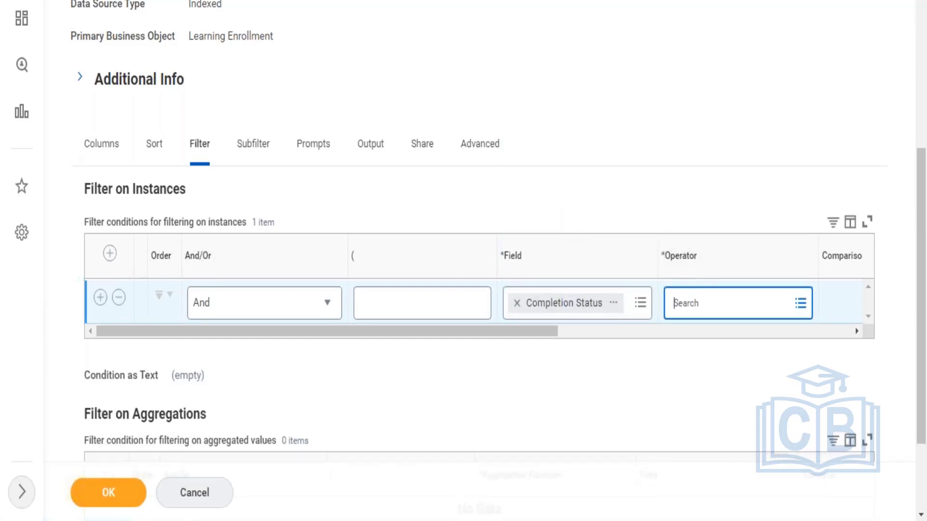
left_click(707, 247)
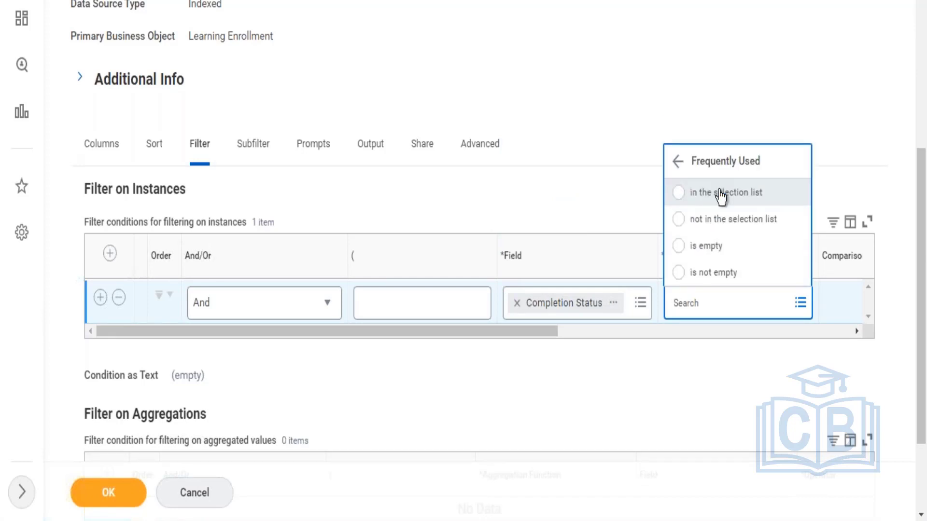
left_click(721, 193)
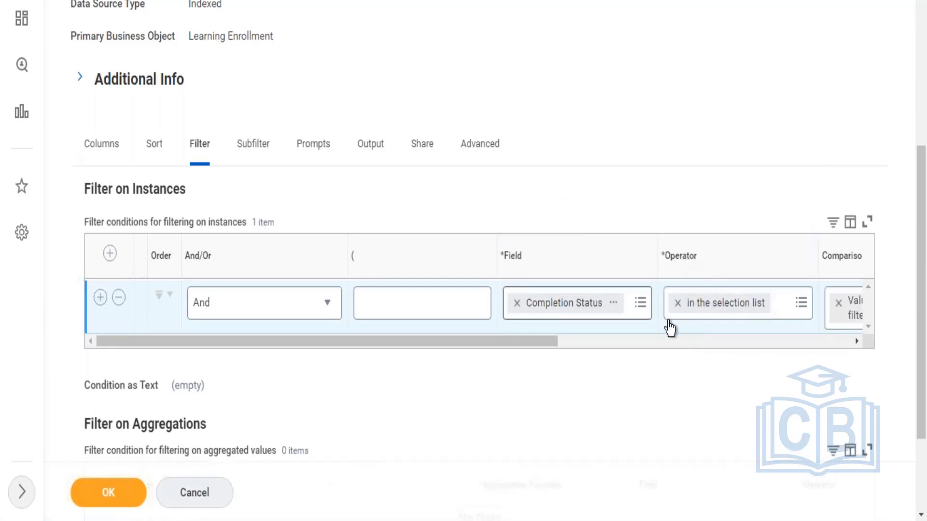
Step: Set the comparison type of the Completion Status condition to Prompt the user for the value
left_click(657, 346)
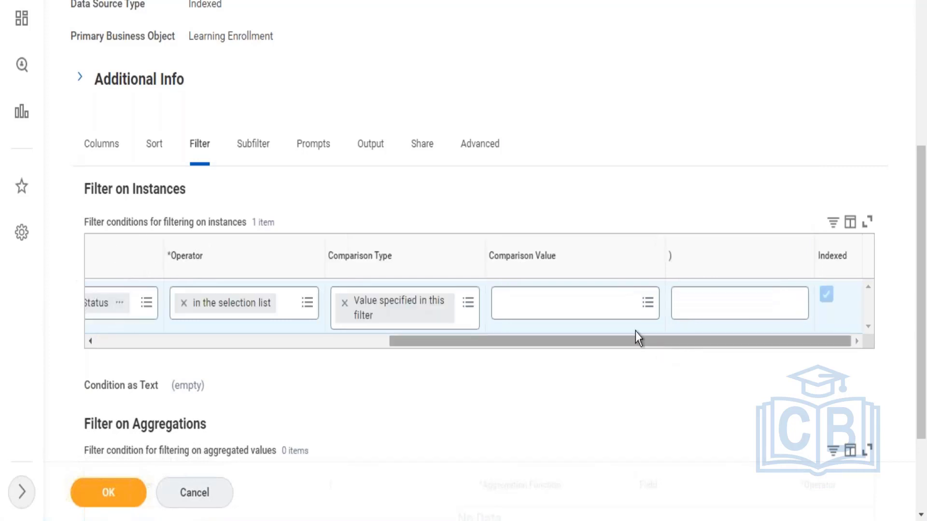
left_click(593, 303)
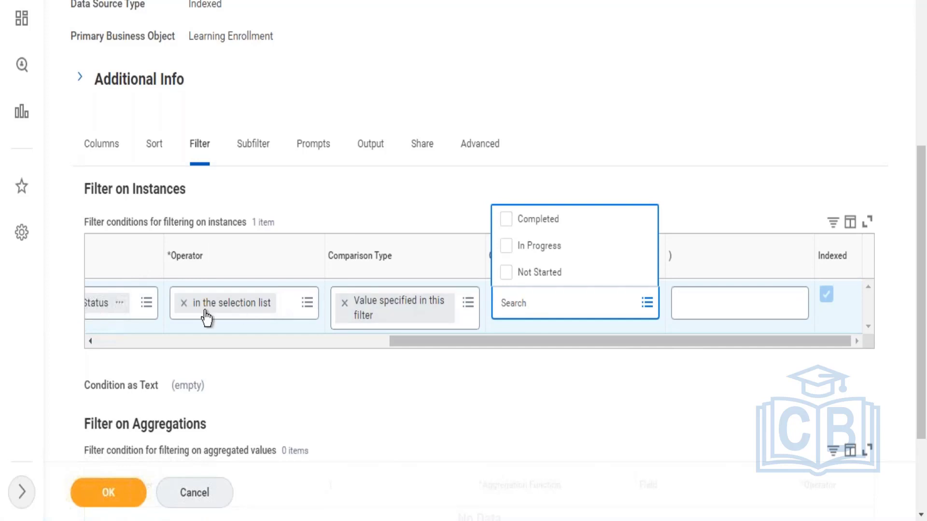
left_click(345, 303)
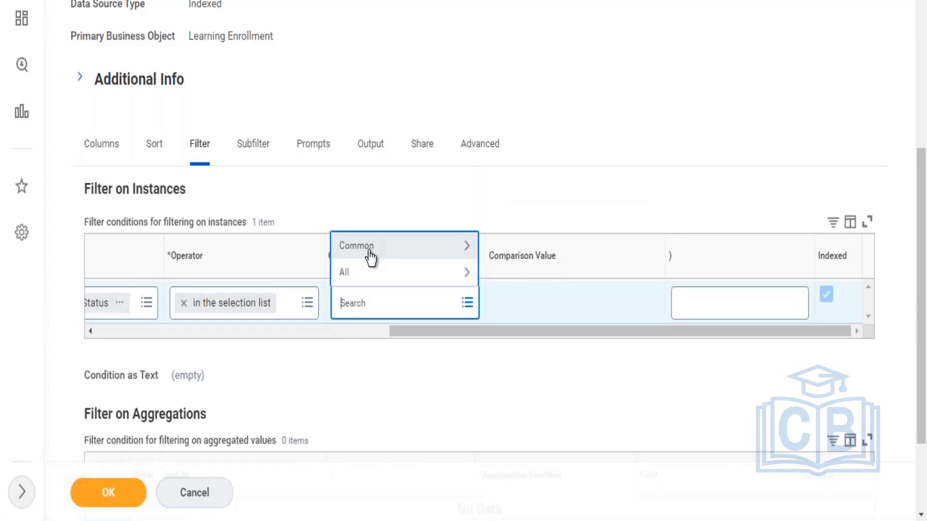
left_click(370, 256)
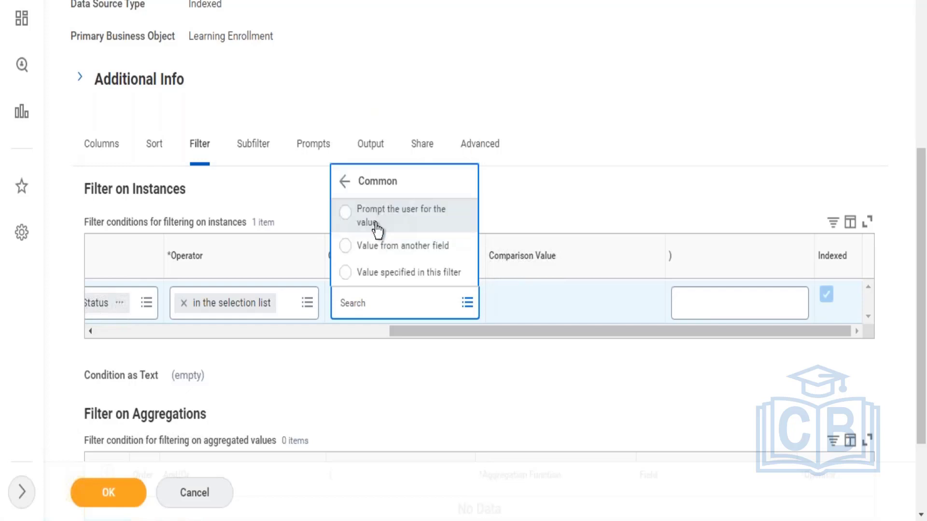
left_click(375, 226)
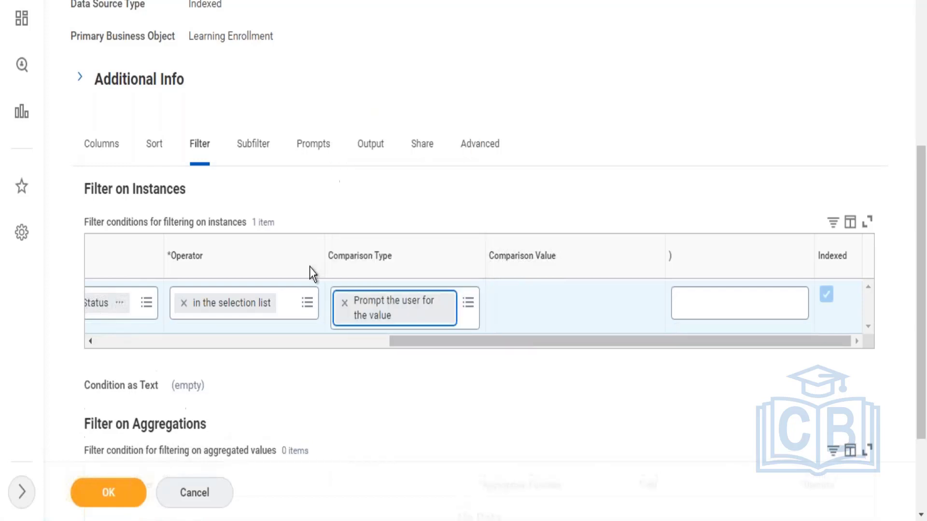
Step: Add a second instance filter condition joined with And, using the Learning Content Title field
left_click(241, 343)
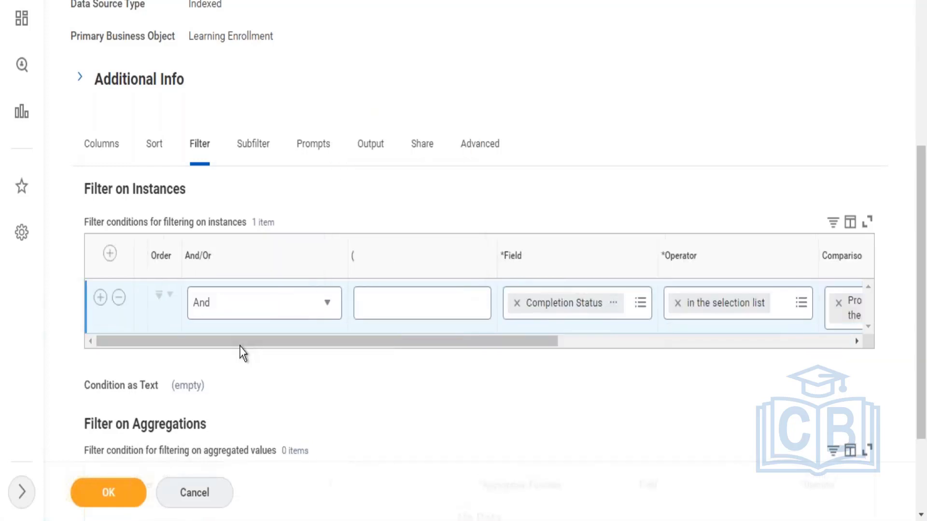
left_click(100, 297)
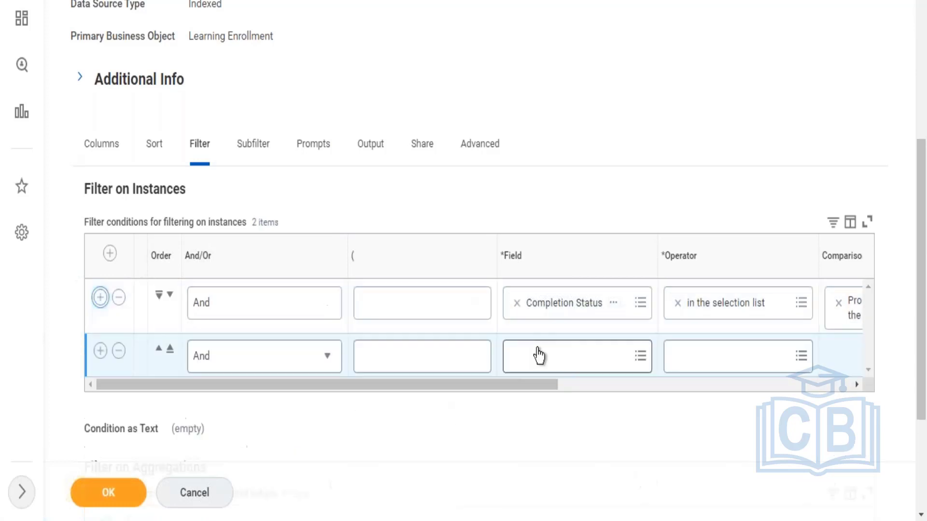
left_click(532, 361)
type("lea")
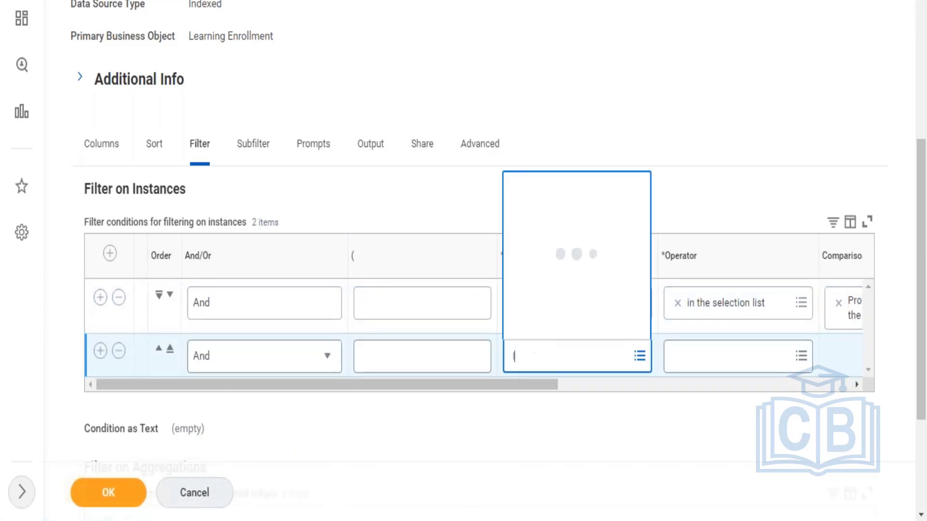
key("BackSpace")
key("BackSpace")
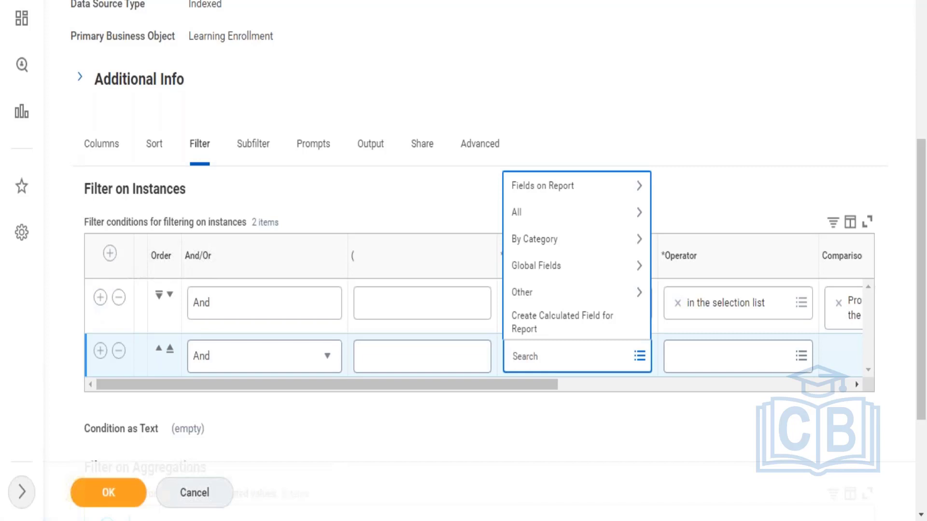
type("t Ti")
type("tle")
key("Return")
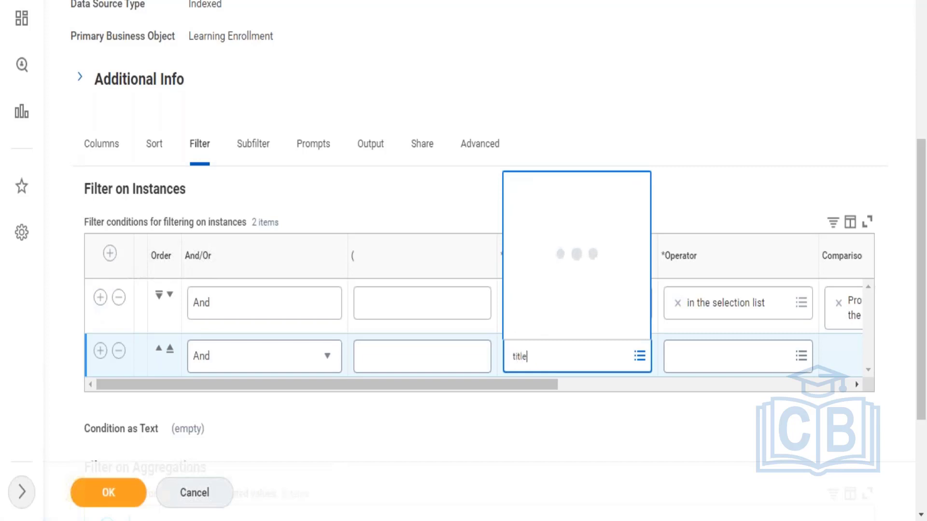
Step: Replace the Learning Content Title field in the second instance filter condition with the Worker field
left_click(685, 367)
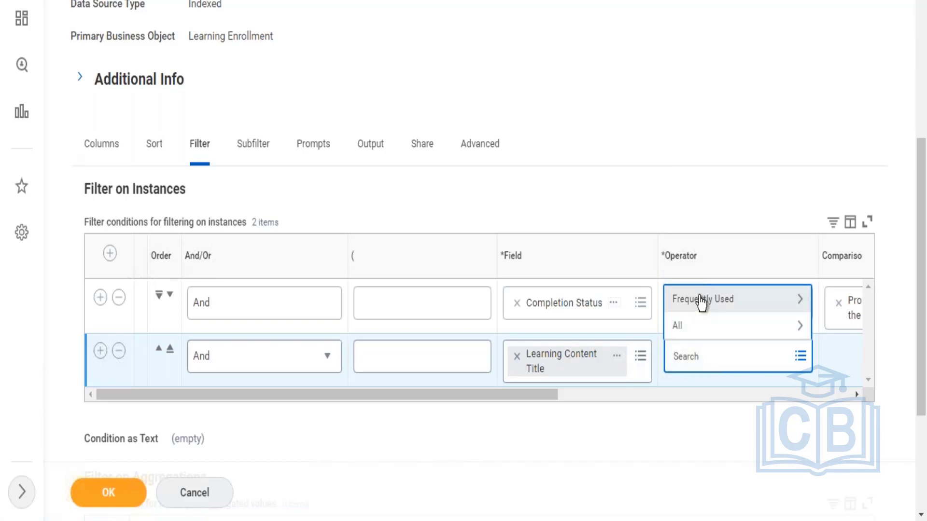
left_click(701, 302)
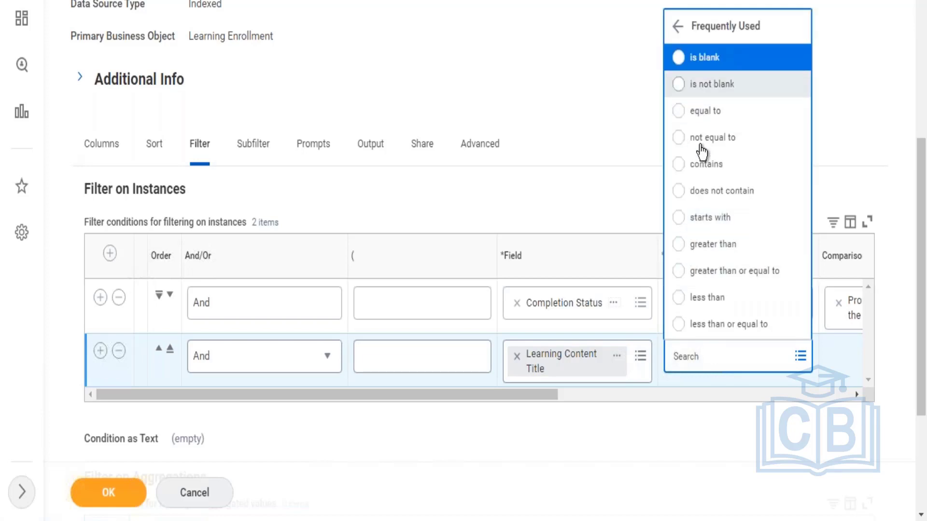
left_click(517, 357)
left_click(516, 356)
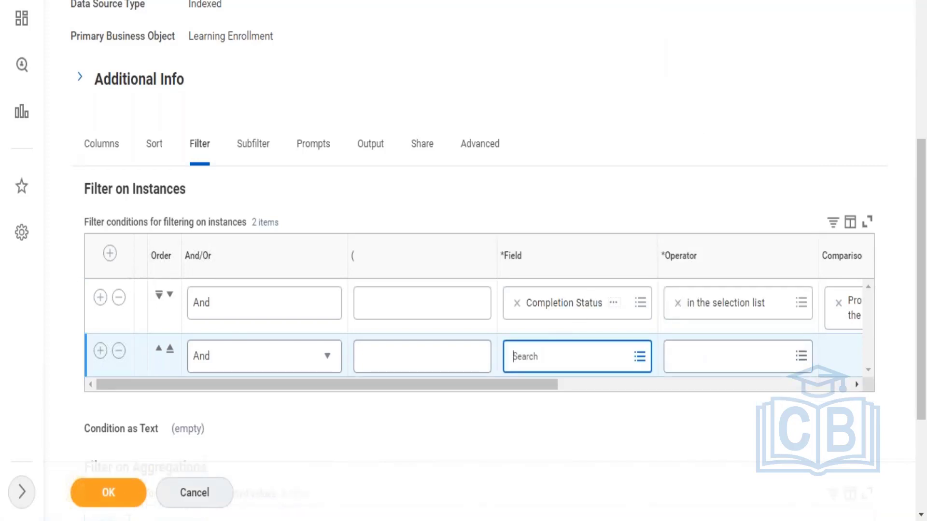
type("worker")
key("Return")
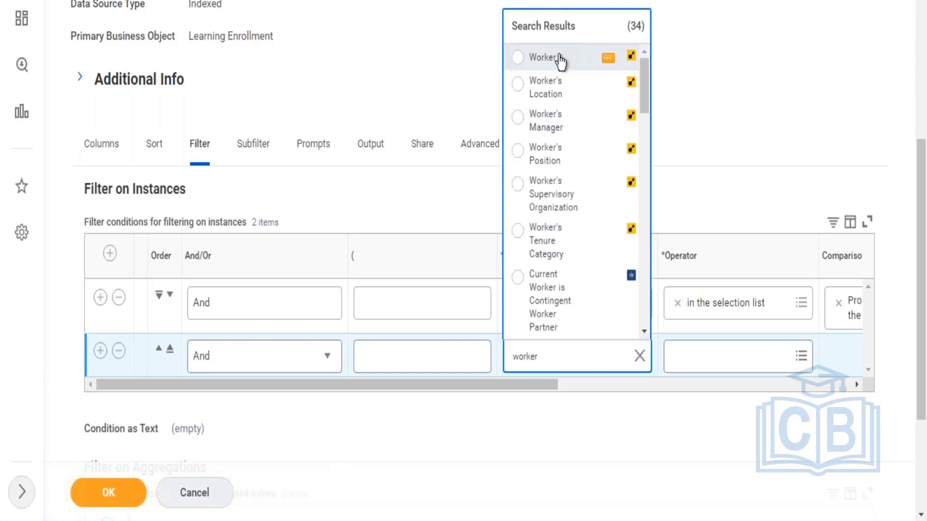
left_click(560, 58)
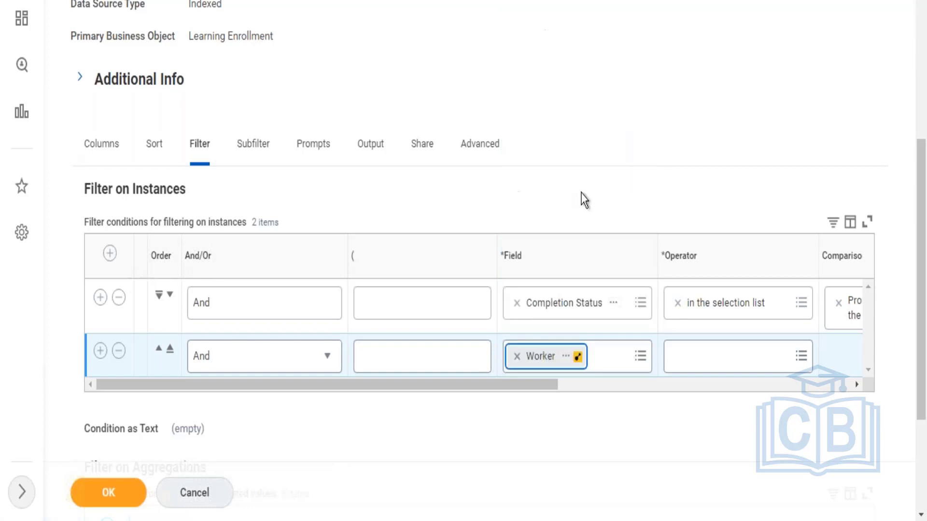
Step: Set the operator of the Worker filter condition to in the selection list
left_click(717, 367)
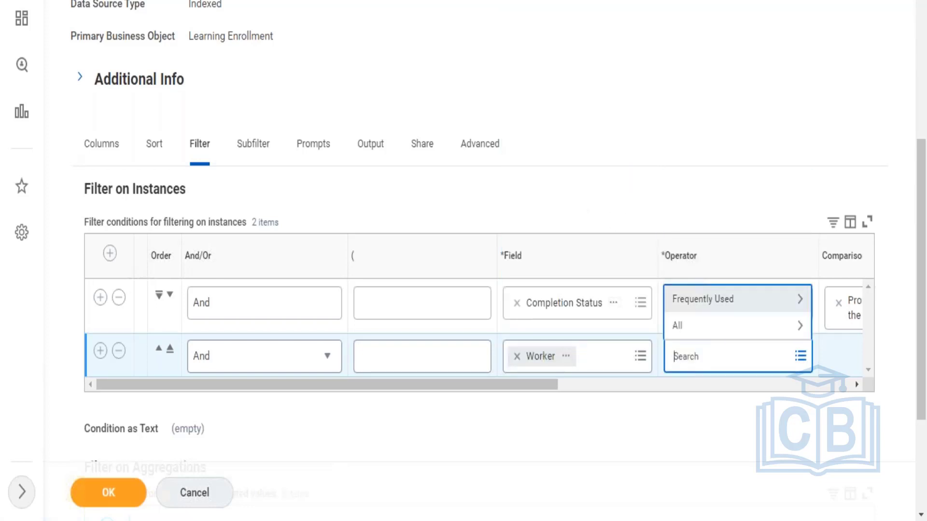
left_click(720, 299)
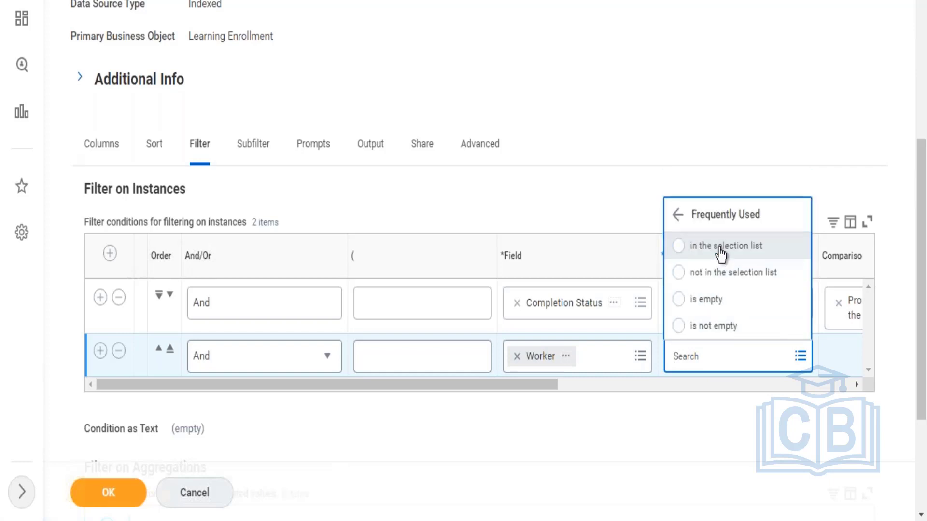
left_click(721, 252)
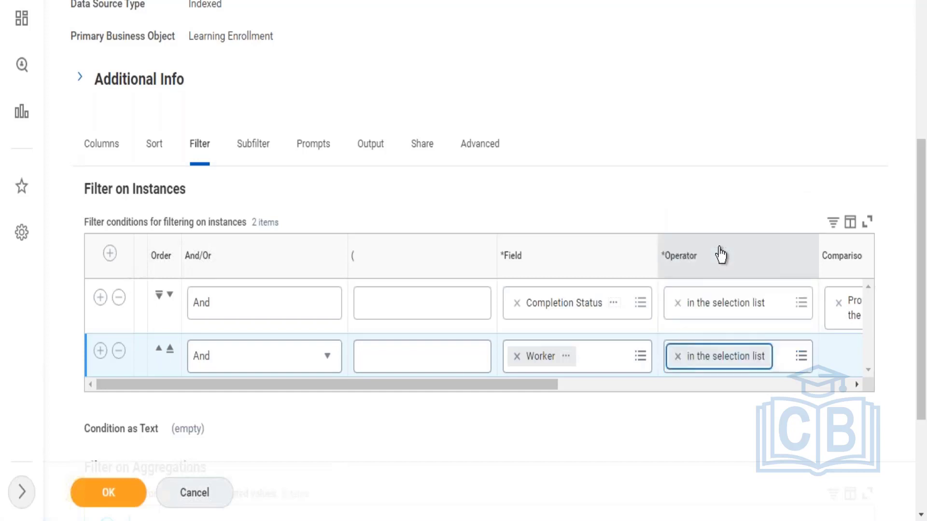
Step: Change the comparison type of the Worker filter condition to Prompt the user for the value
left_click_drag(528, 395, 731, 405)
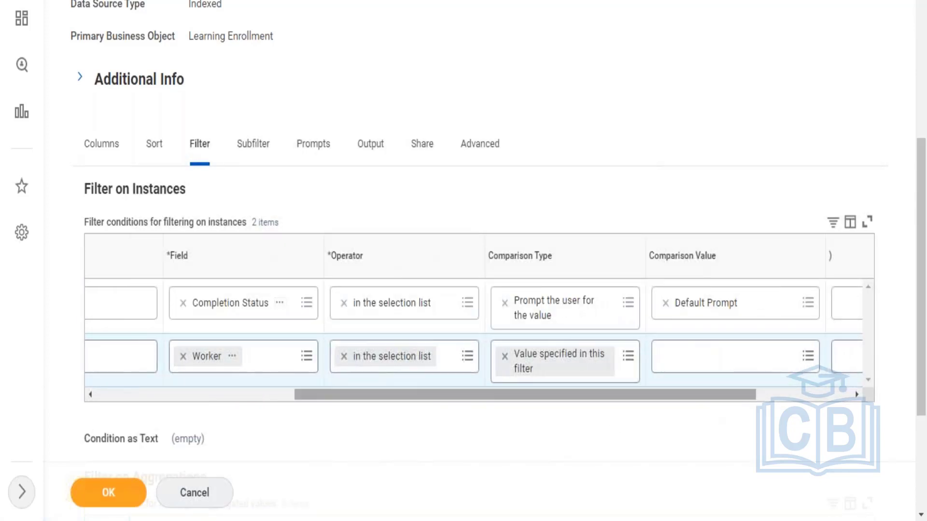
left_click(504, 357)
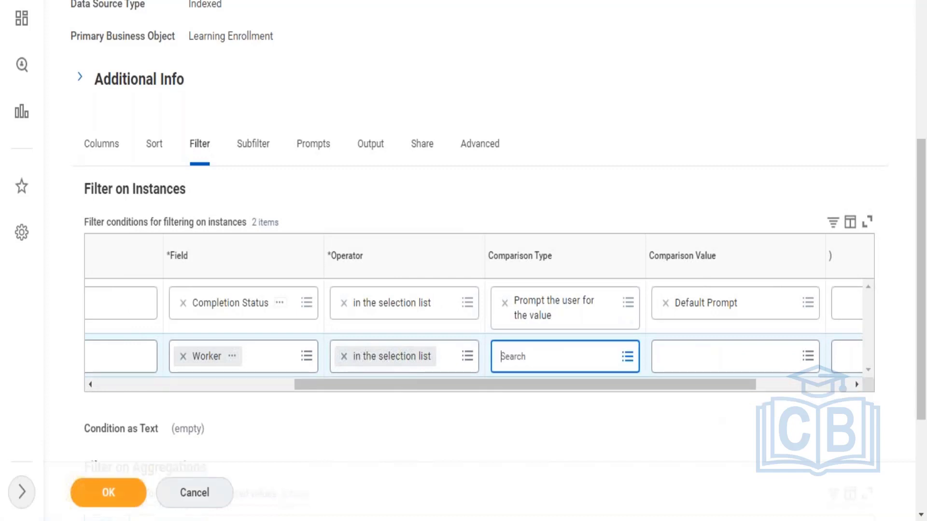
left_click(535, 357)
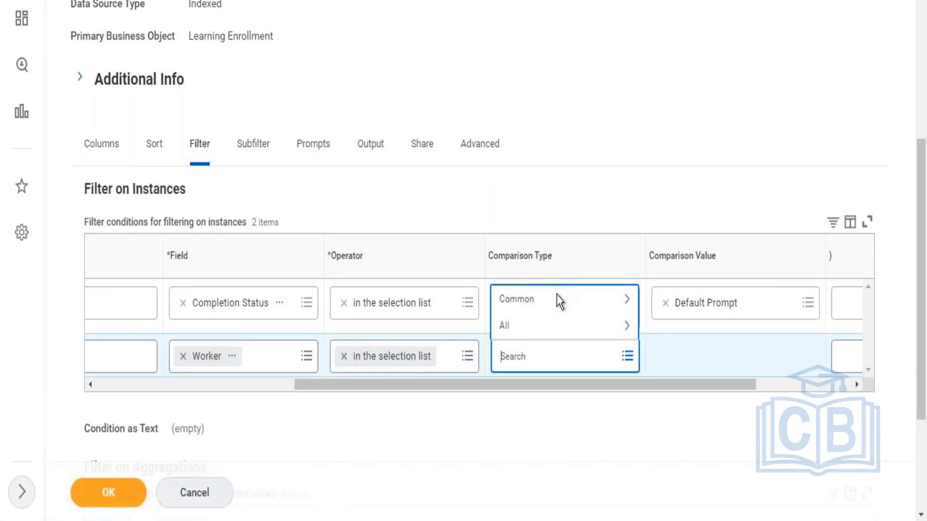
left_click(557, 299)
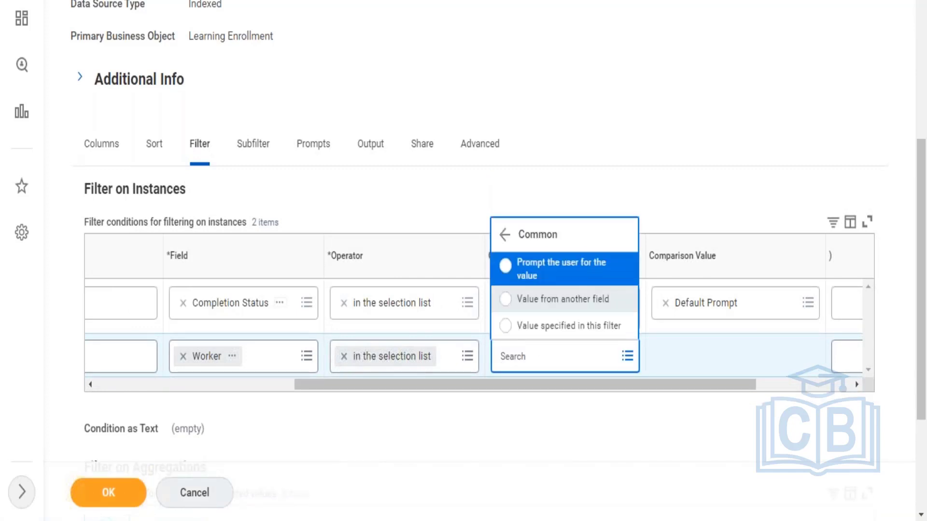
left_click(552, 269)
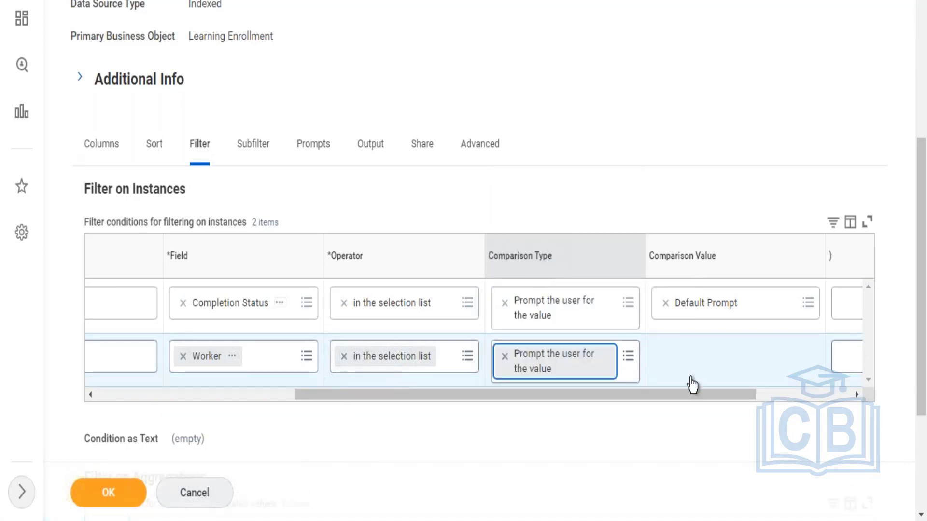
Step: Review the report's advanced options, prompt settings and the two instance filter conditions
left_click(488, 161)
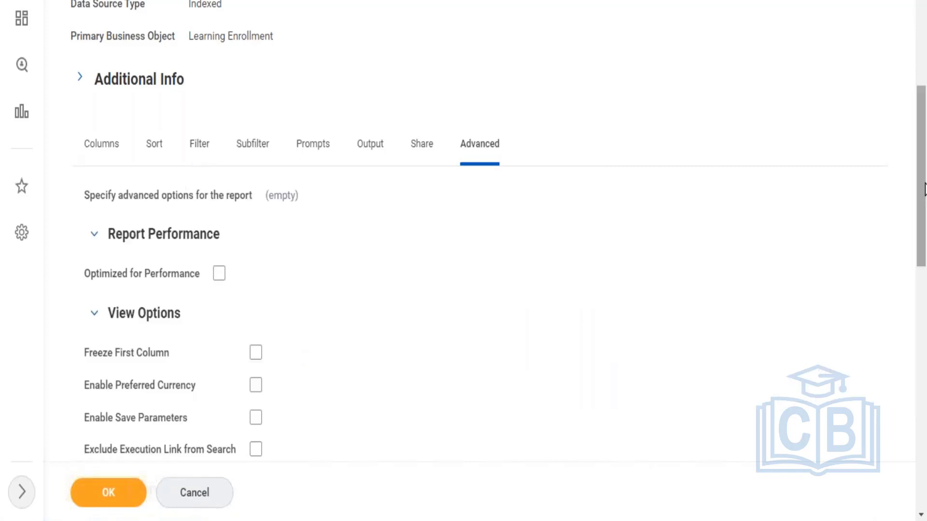
scroll(924, 189, "down", 8)
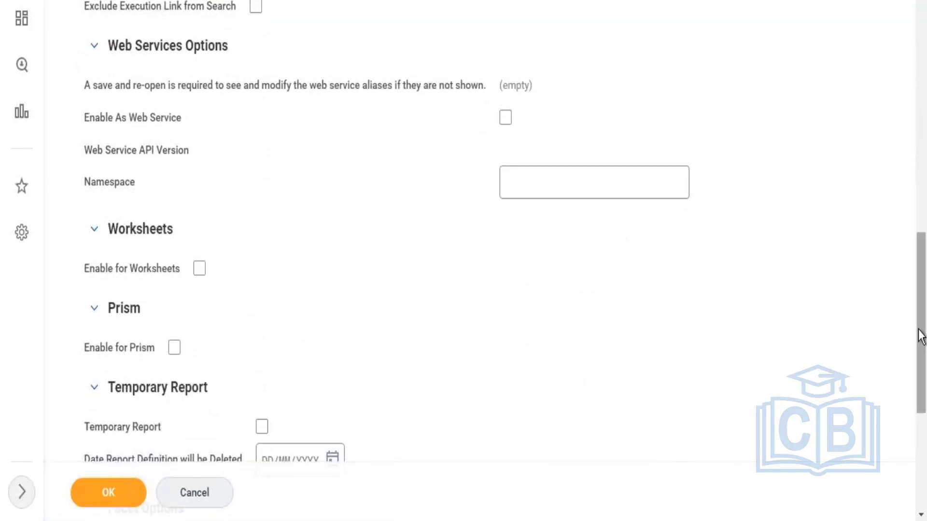
left_click_drag(918, 335, 881, 95)
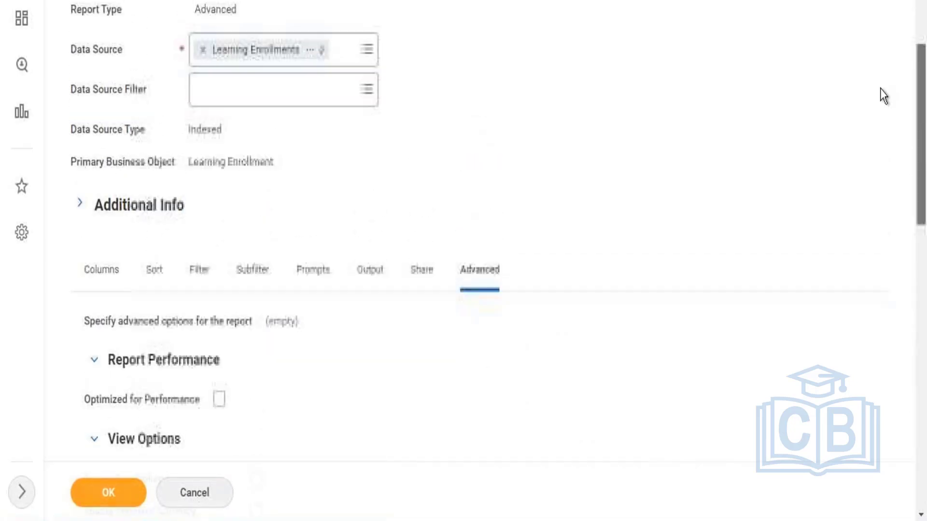
left_click(328, 276)
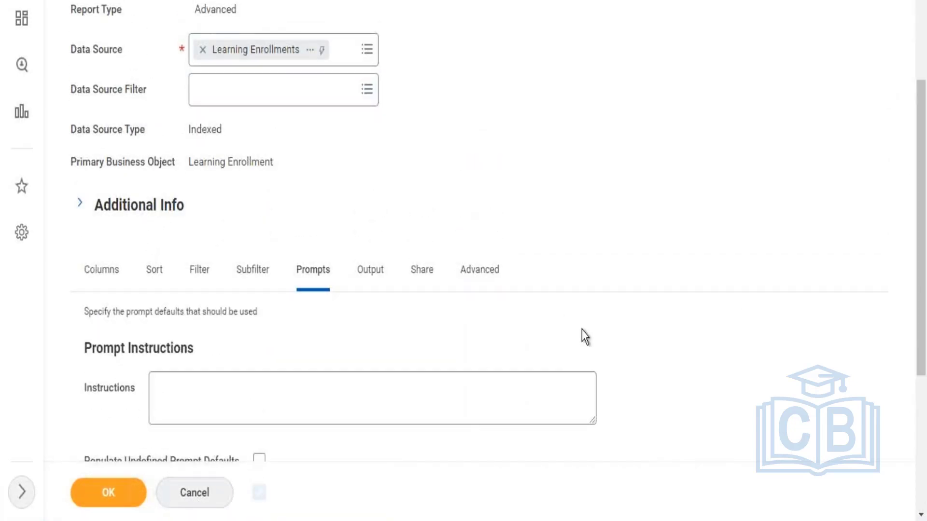
left_click_drag(925, 240, 912, 208)
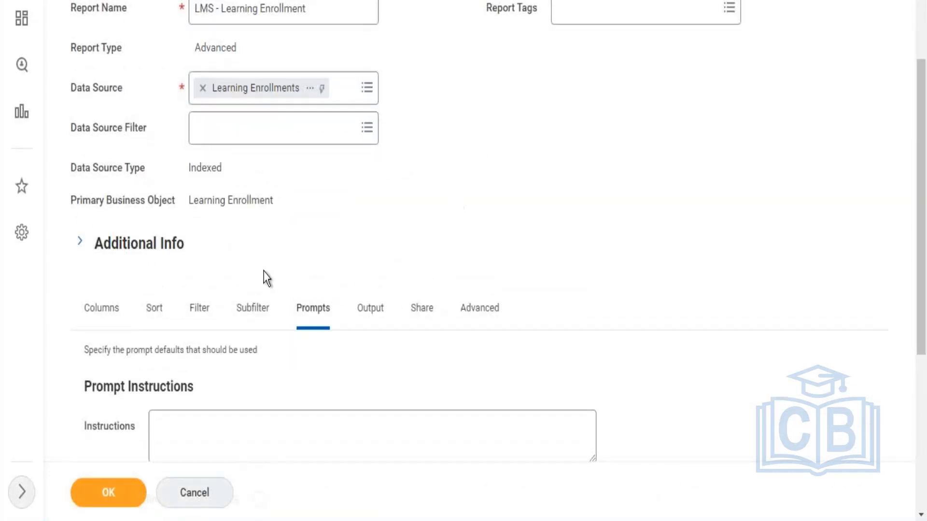
left_click(200, 311)
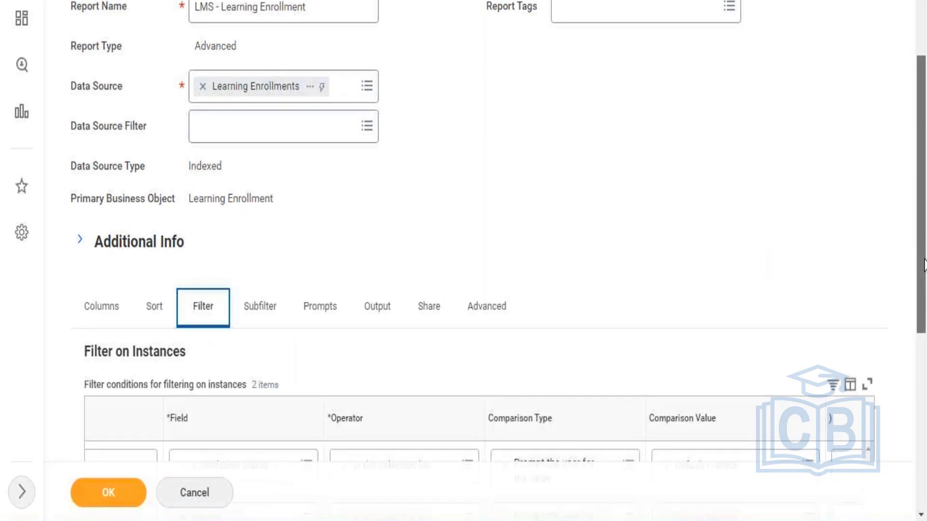
scroll(923, 258, "down", 7)
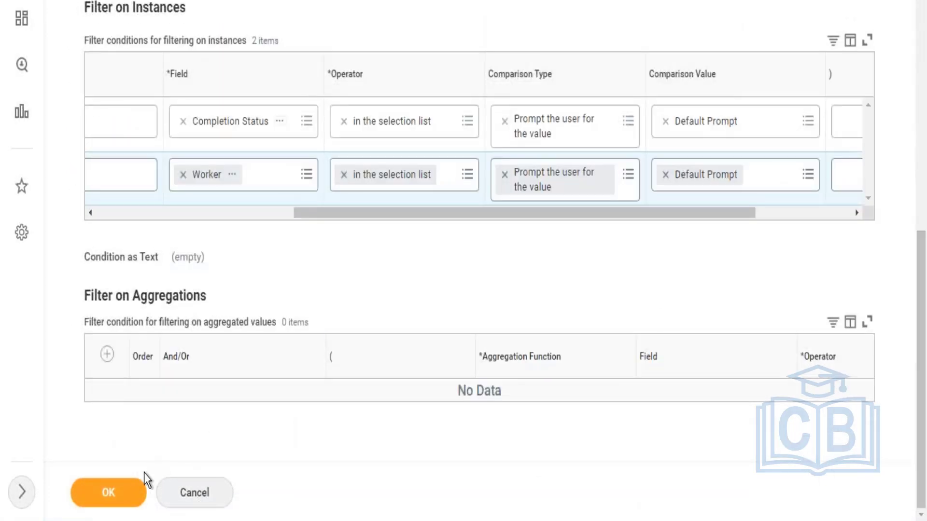
Step: Save the LMS - Learning Enrollment report and run it to check its Worker and Completion Status prompts
left_click(141, 485)
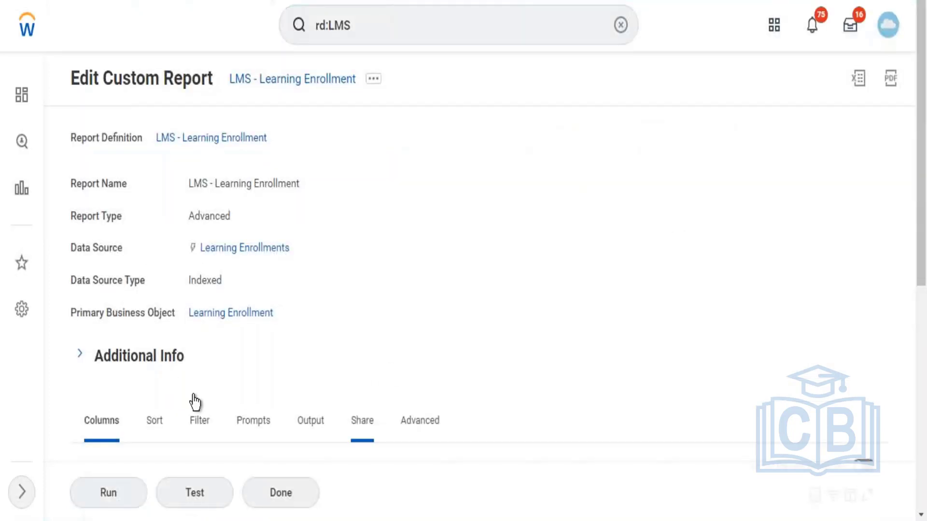
left_click(109, 493)
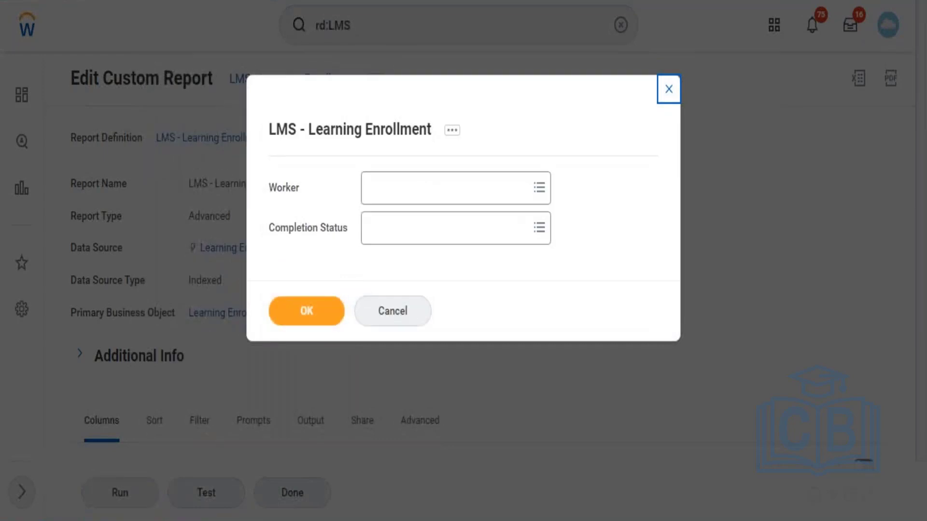
Step: Return to the LMS - Learning Enrollment report definition and reopen it for editing
left_click(376, 137)
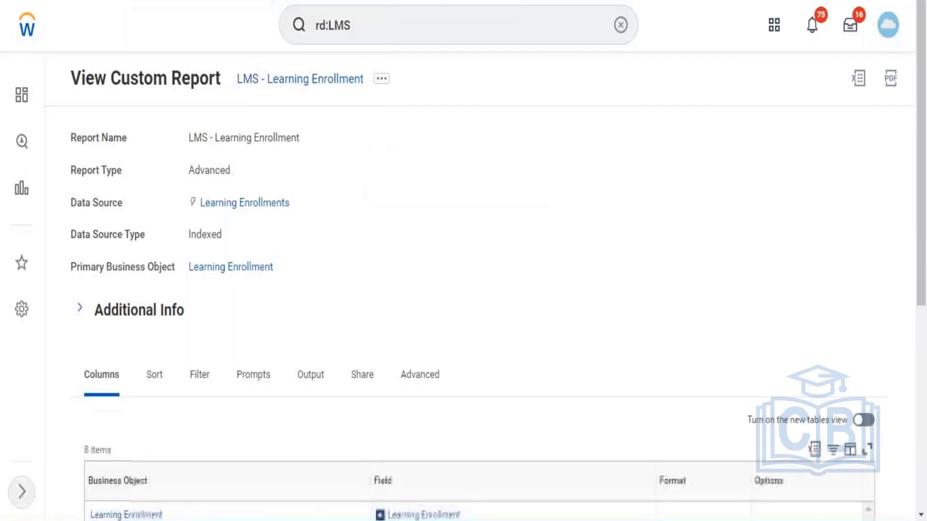
left_click(382, 81)
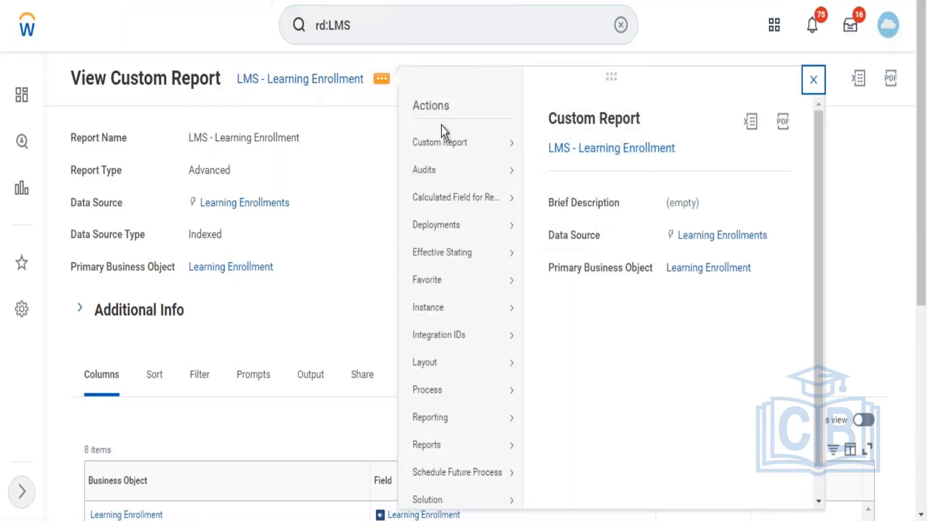
mouse_move(464, 143)
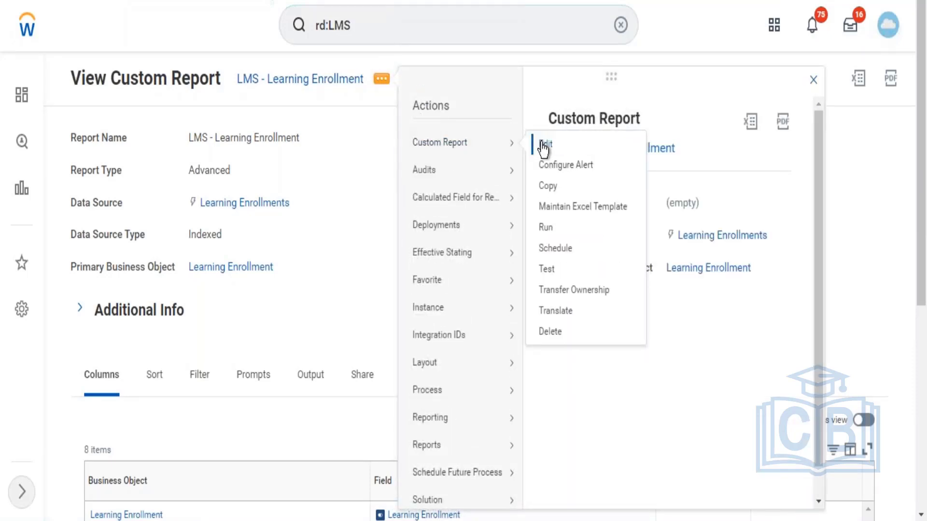
left_click(543, 145)
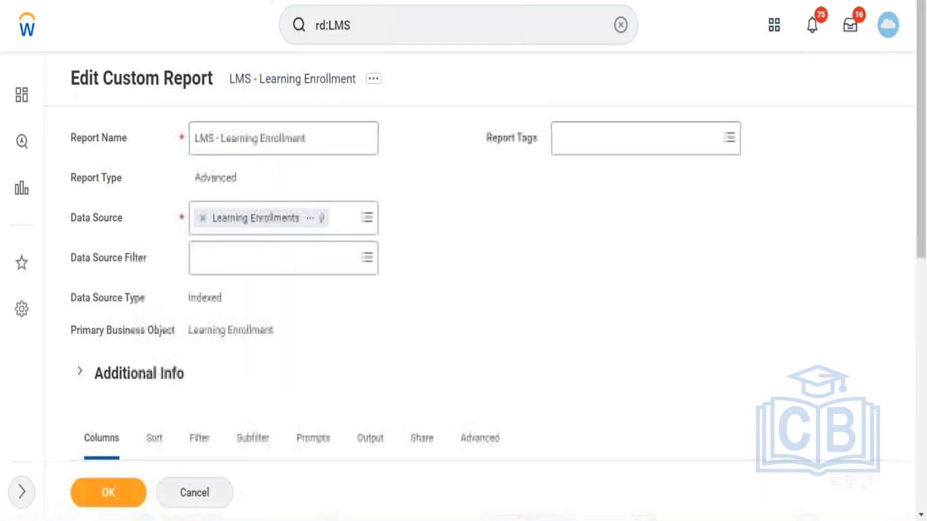
Step: Enable the report as a web service in its advanced options and try to save the change
scroll(903, 184, "down", 4)
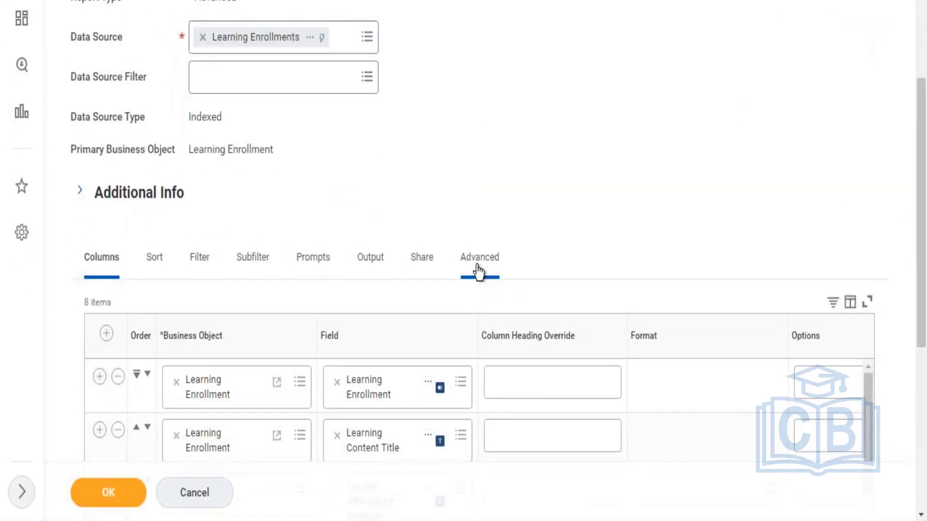
left_click(479, 261)
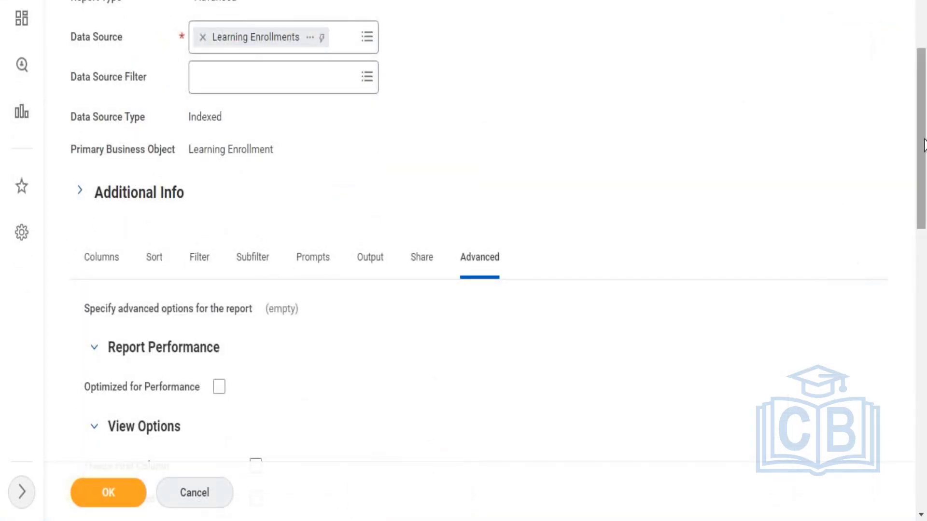
scroll(921, 223, "down", 7)
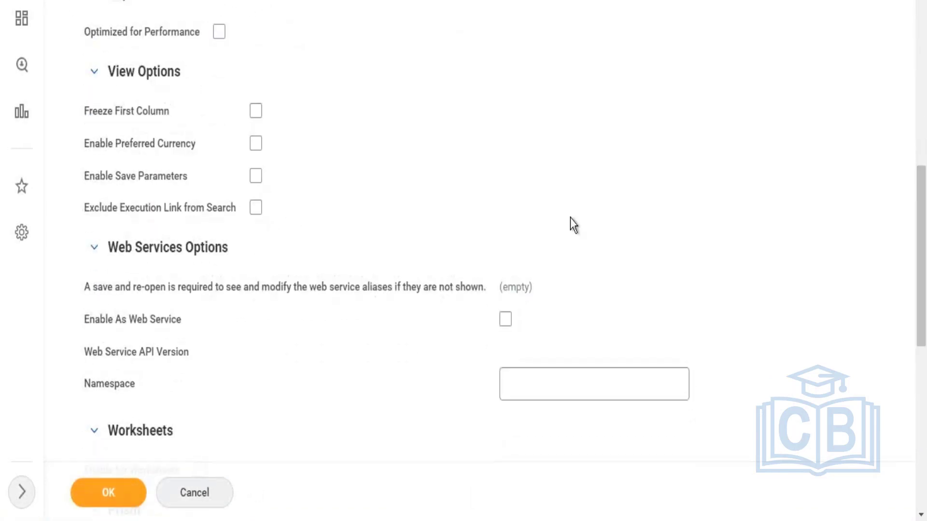
left_click(505, 319)
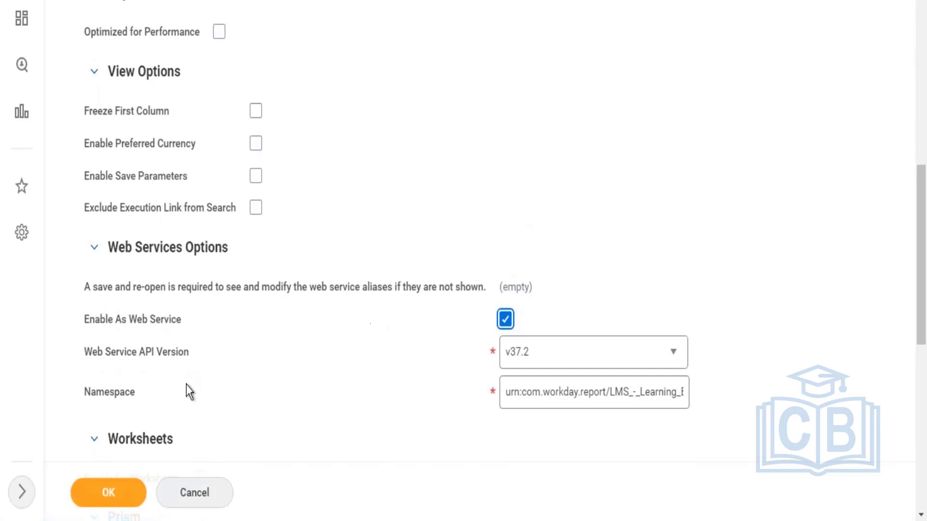
left_click(121, 495)
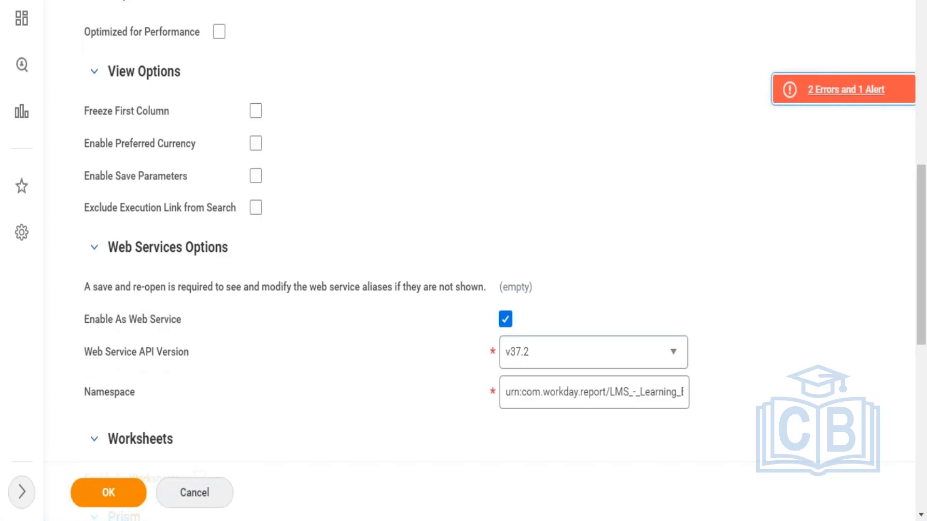
Step: Examine the details of the errors and alert raised for the web service report, then return to its settings
left_click(840, 99)
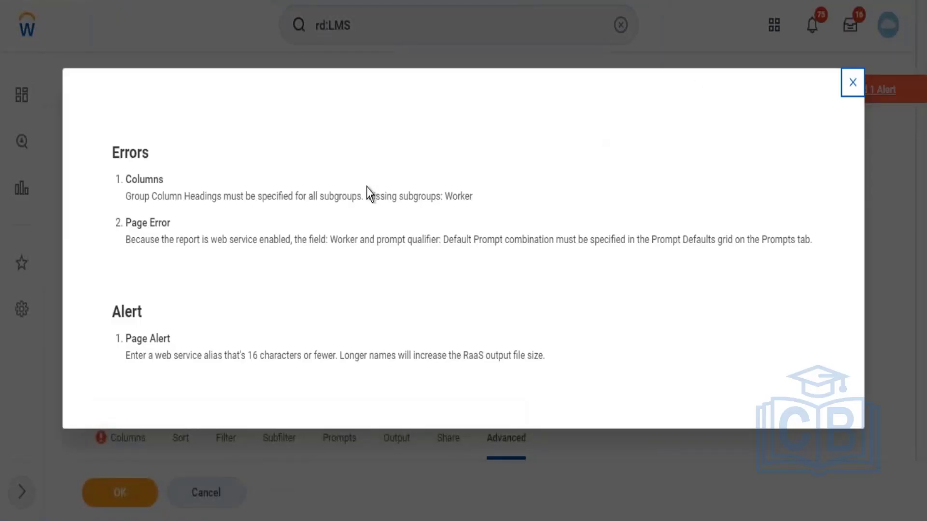
left_click_drag(209, 240, 823, 245)
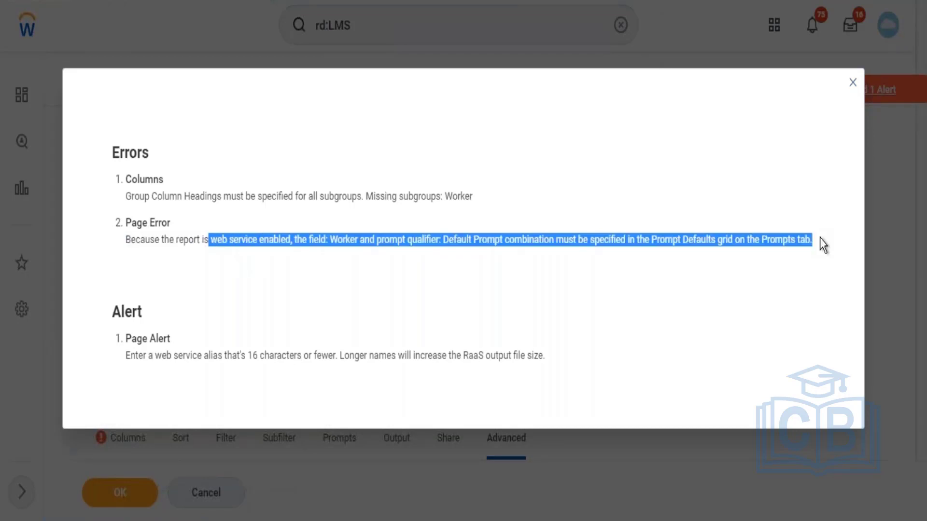
left_click(853, 85)
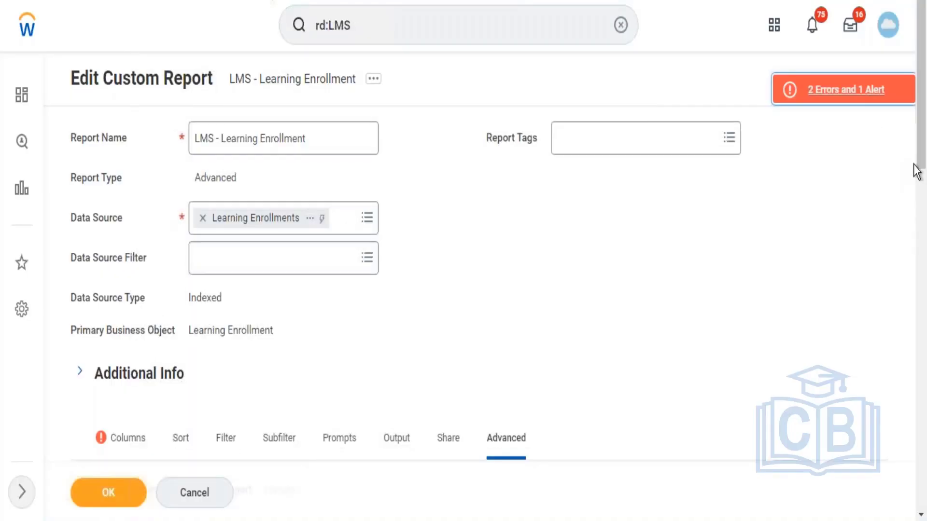
scroll(916, 170, "down", 6)
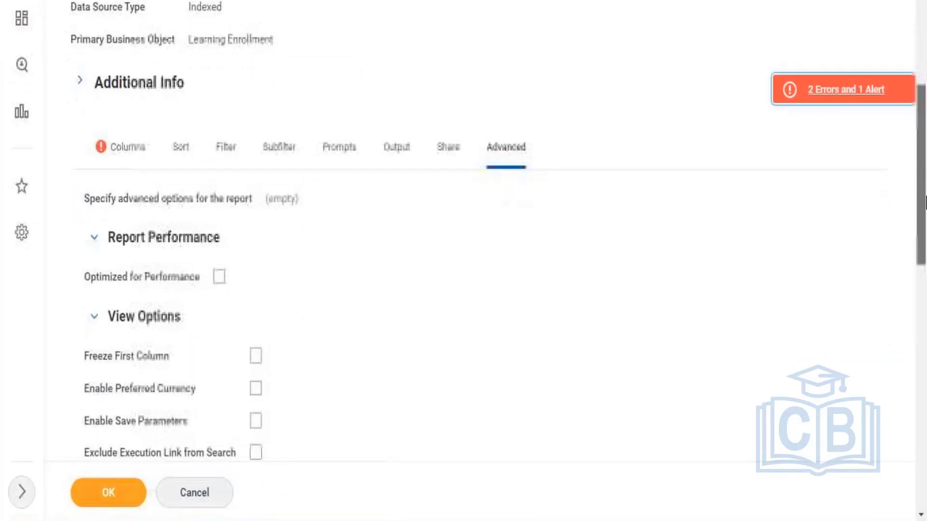
Step: Add a prompt default for the Completion Status field to the report's prompt settings
left_click(226, 167)
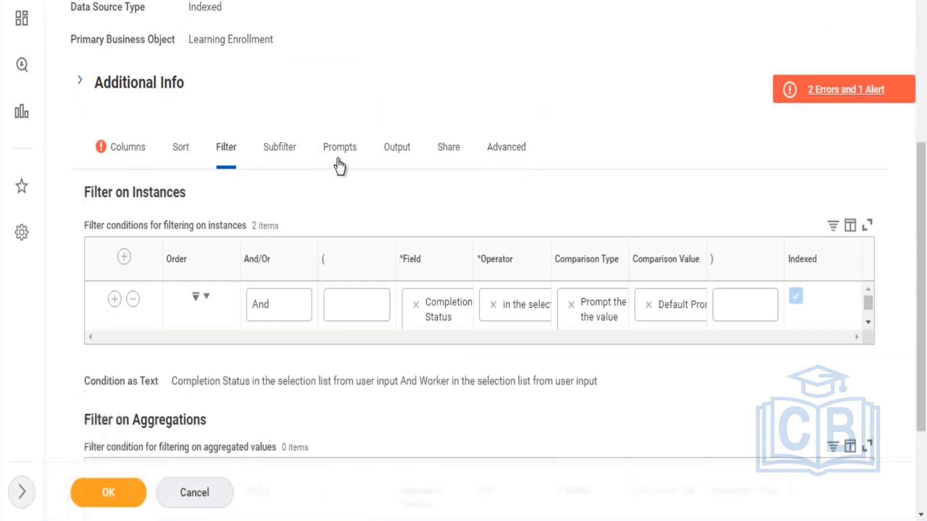
left_click(340, 167)
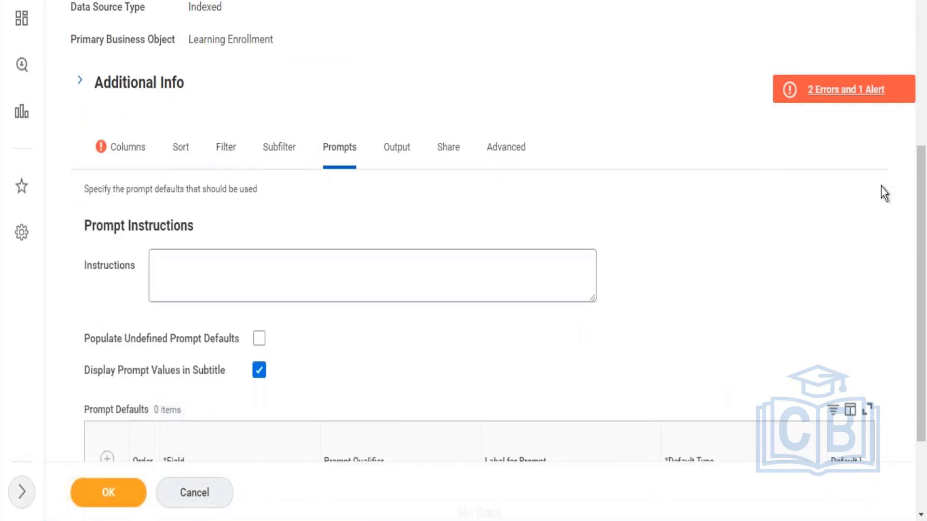
scroll(926, 227, "down", 3)
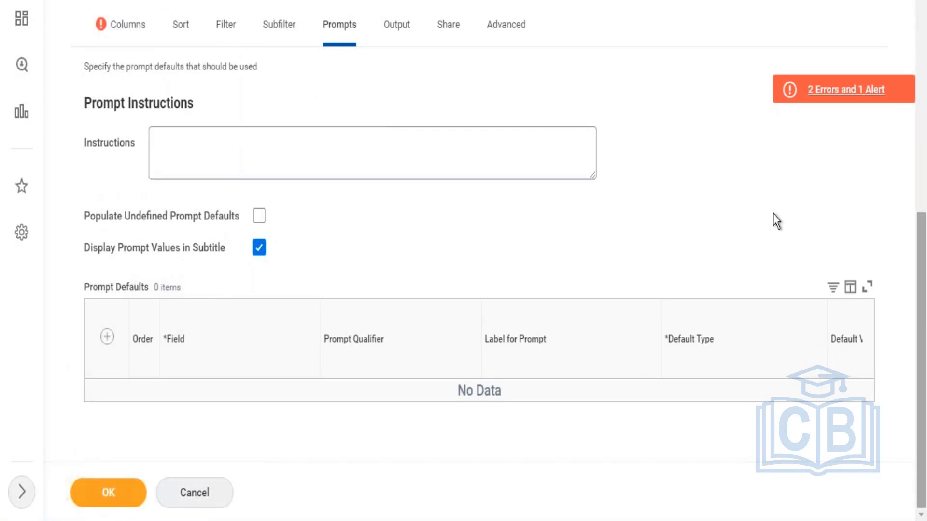
left_click(107, 337)
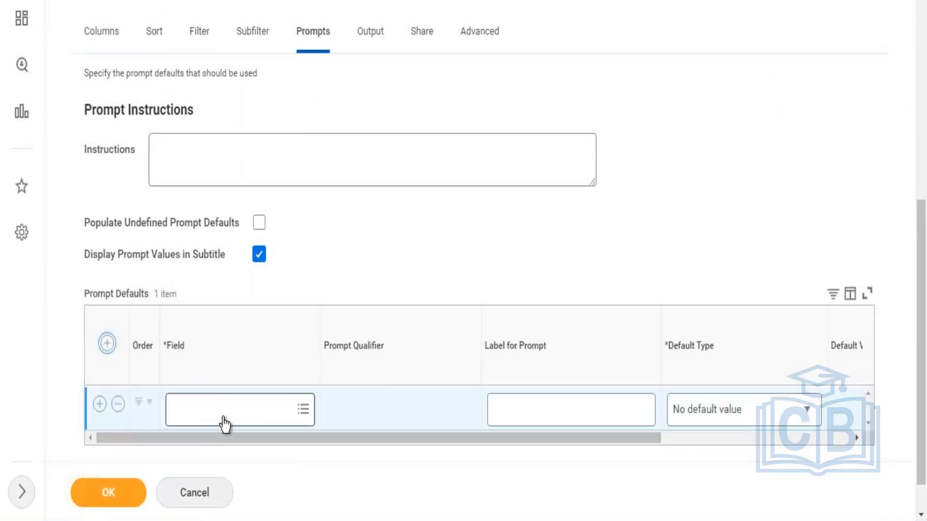
left_click(227, 421)
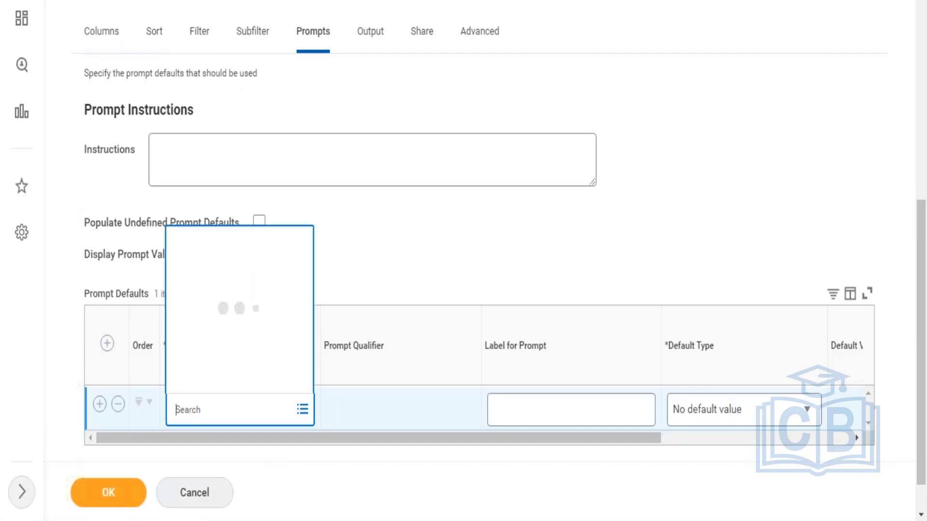
left_click(229, 357)
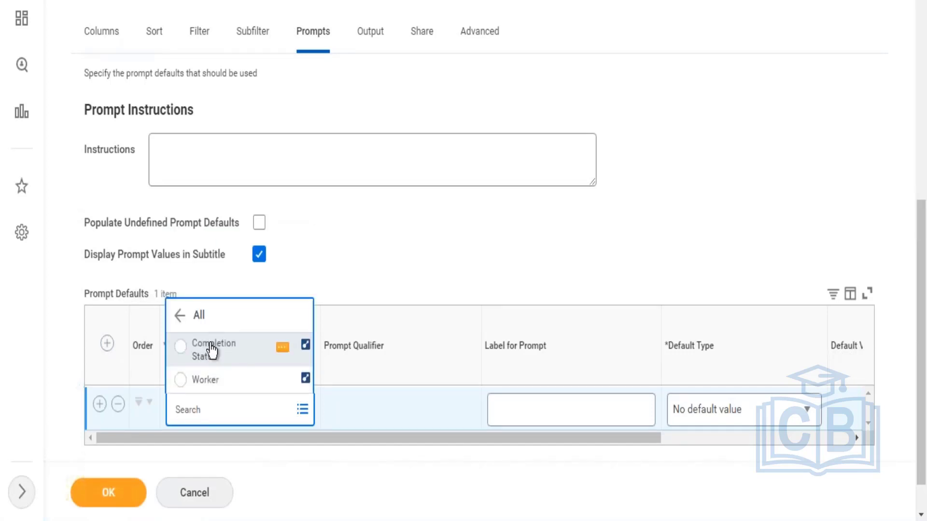
left_click(211, 345)
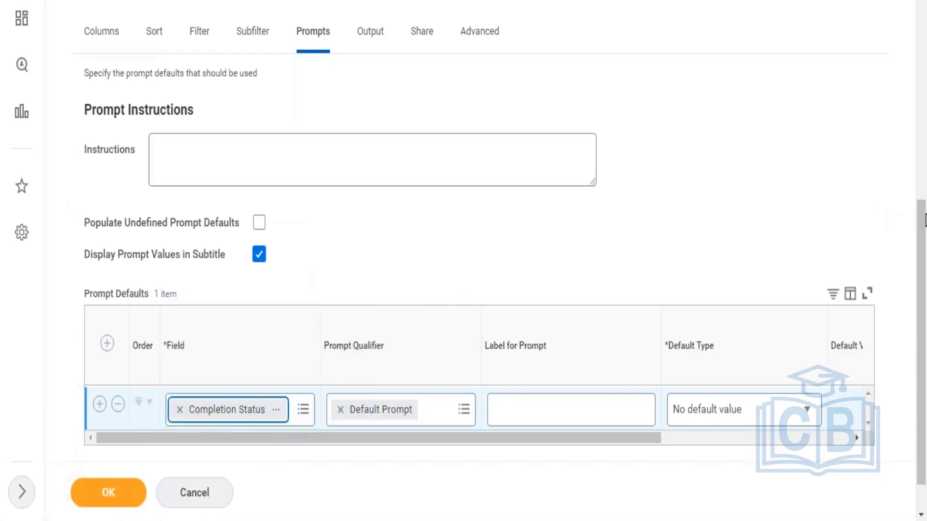
Step: Add a second prompt default for the Worker field below Completion Status
scroll(925, 285, "down", 1)
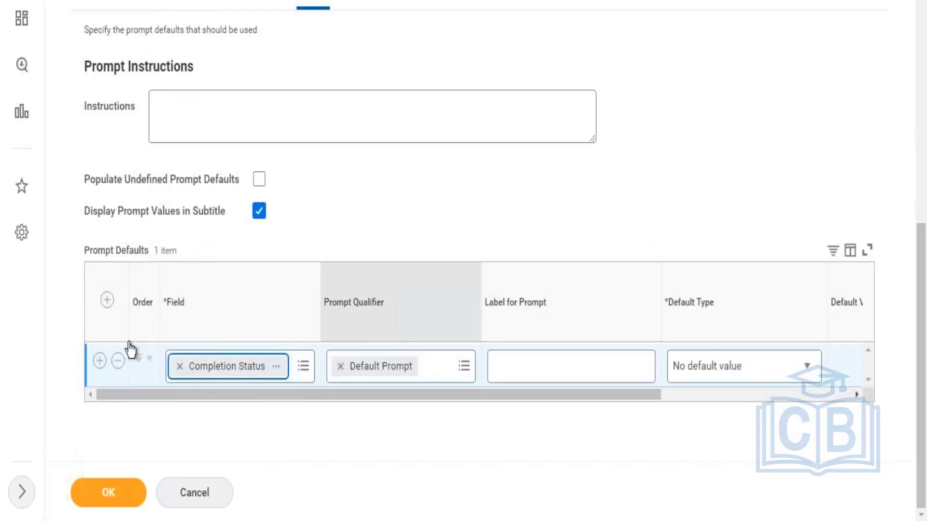
left_click(100, 362)
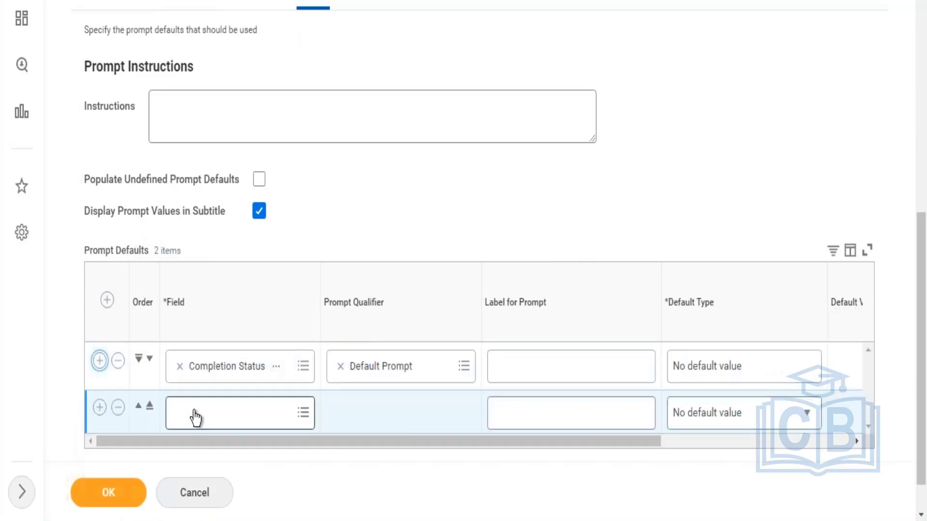
left_click(196, 418)
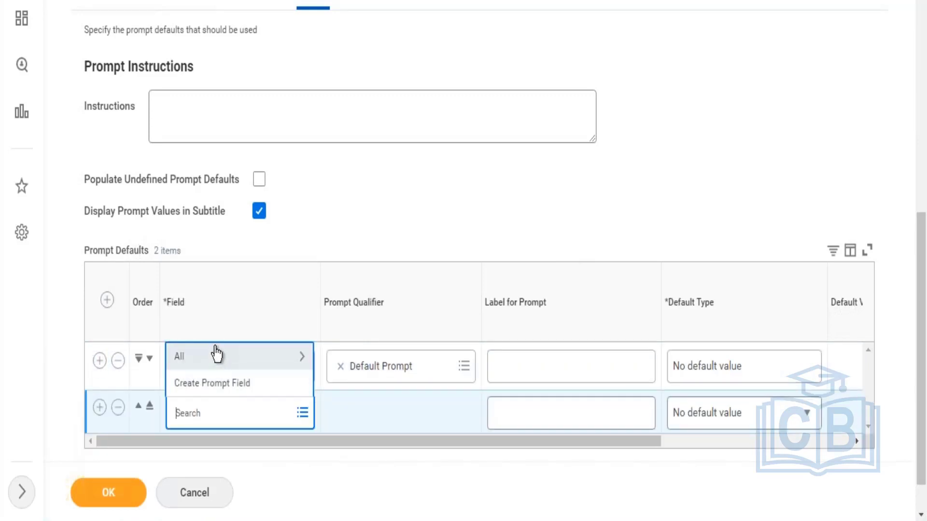
left_click(209, 358)
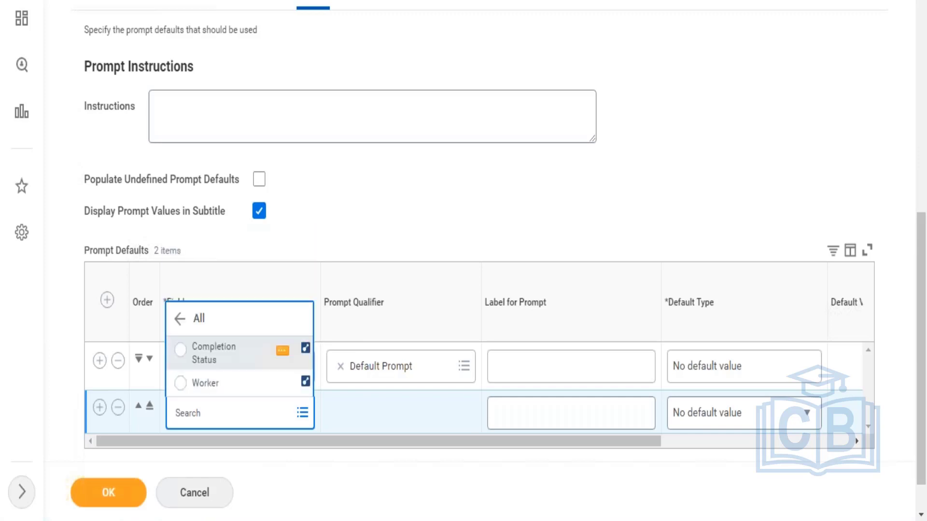
left_click(207, 384)
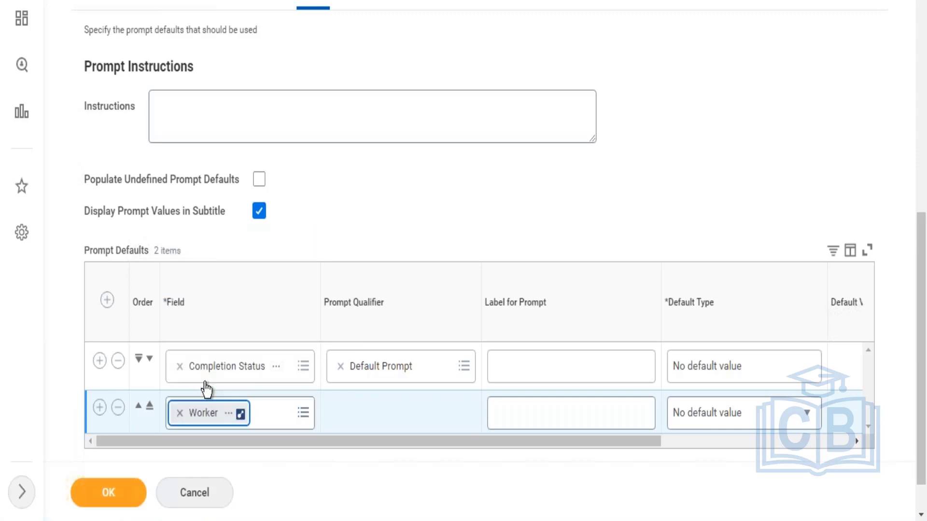
left_click(491, 468)
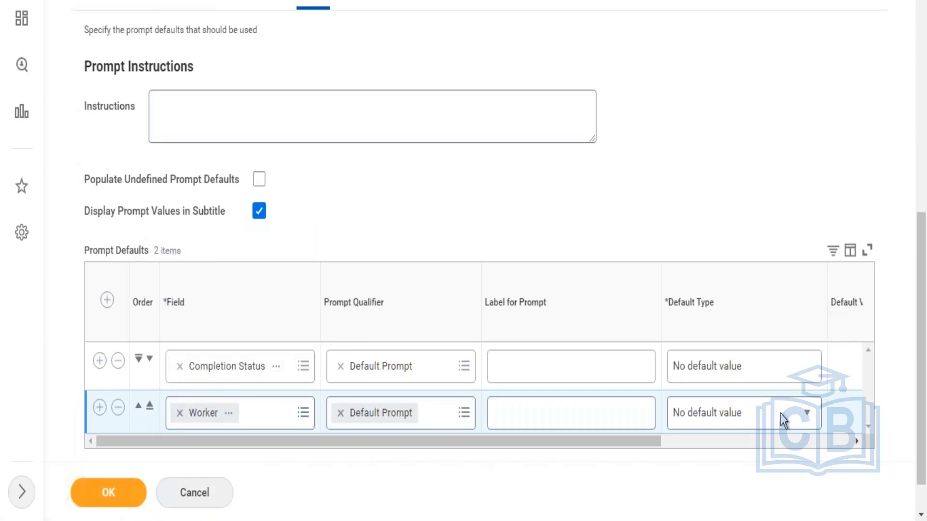
Step: Add a group column heading for the Worker business object and save the report
scroll(465, 209, "up", 2)
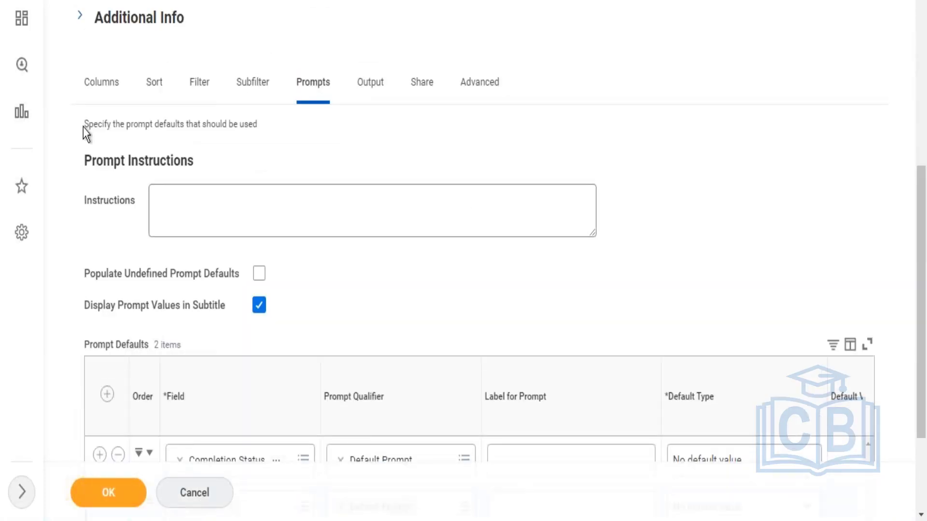
left_click(105, 86)
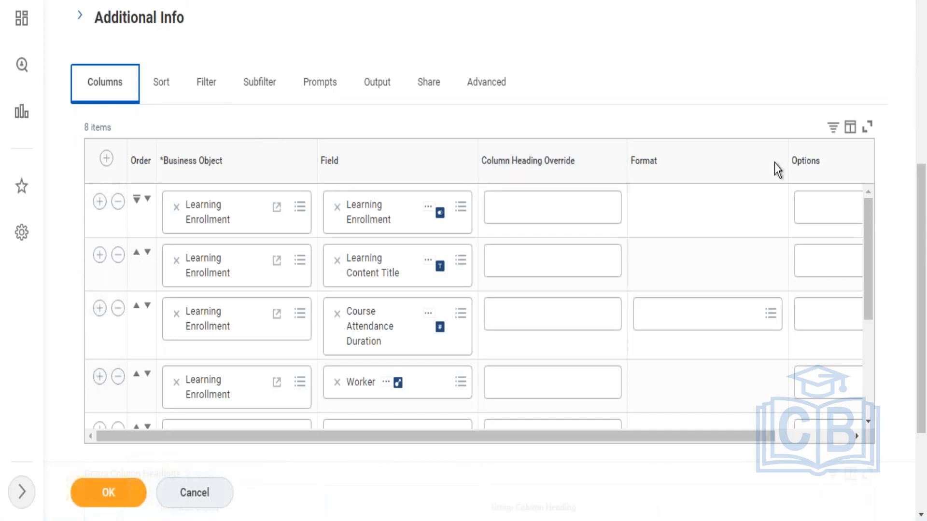
scroll(911, 284, "down", 3)
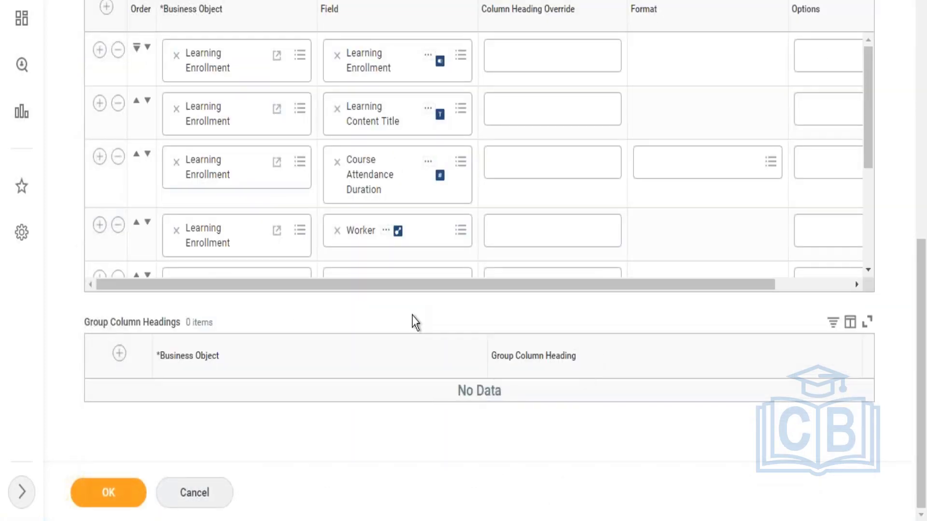
left_click(120, 354)
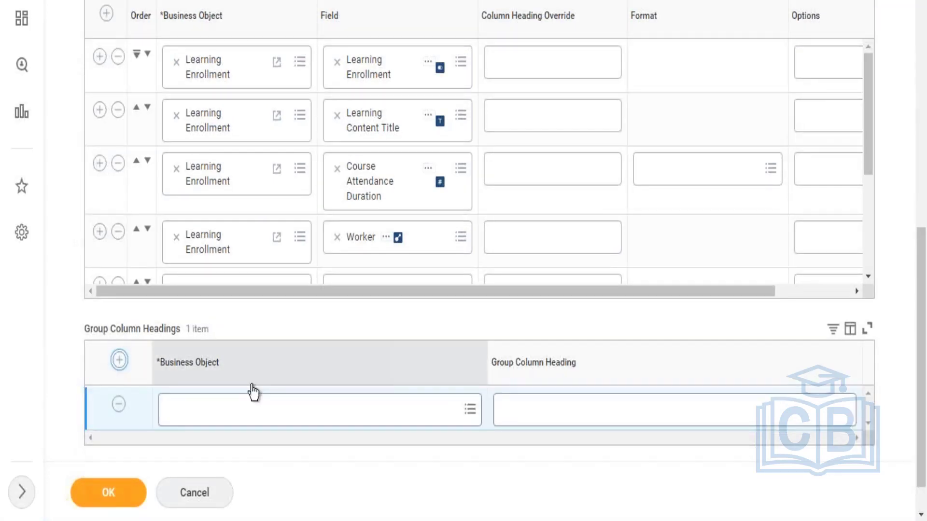
left_click(247, 410)
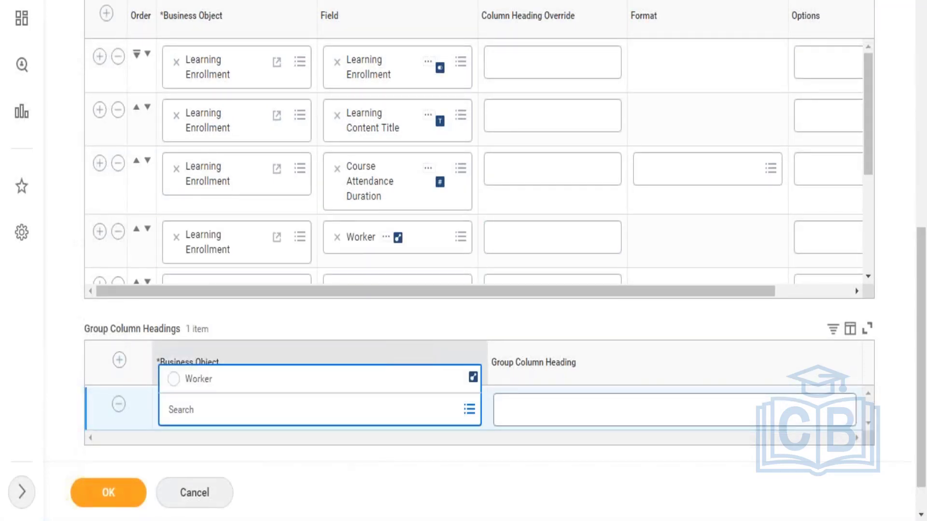
left_click(198, 379)
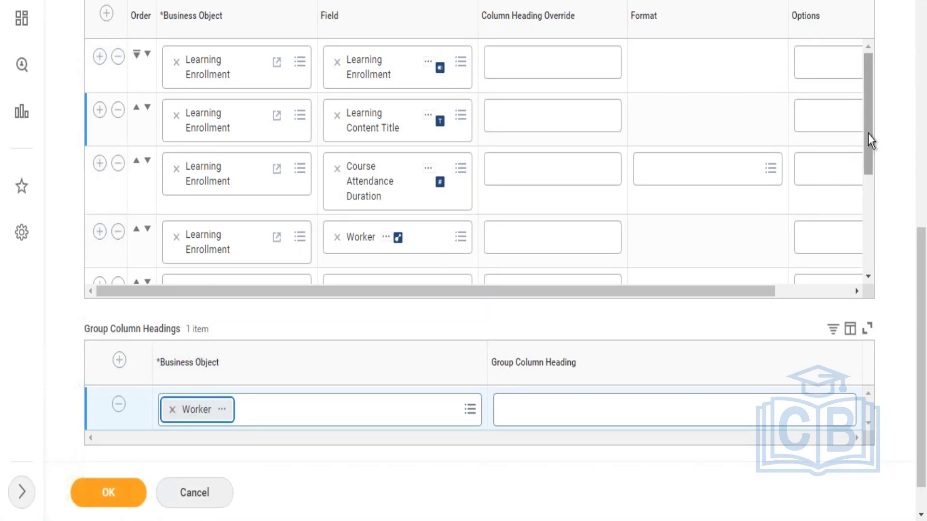
left_click_drag(868, 134, 841, 314)
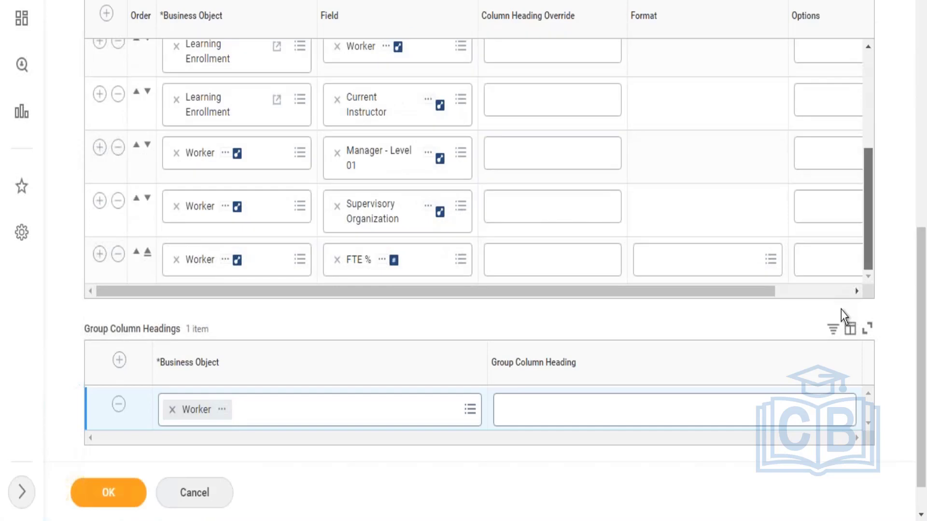
left_click(103, 493)
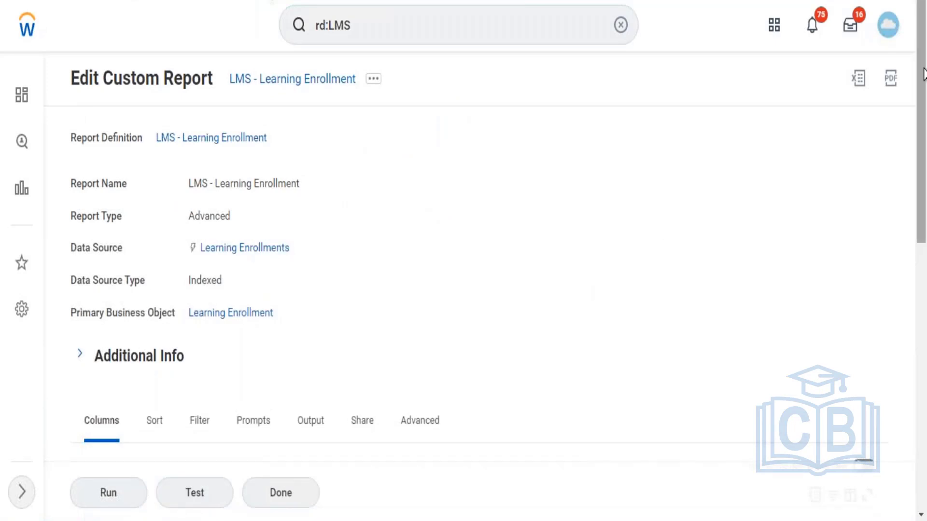
Step: Examine the XML aliases of the saved report's columns and of the Worker group column heading
scroll(912, 212, "down", 1)
scroll(910, 230, "down", 10)
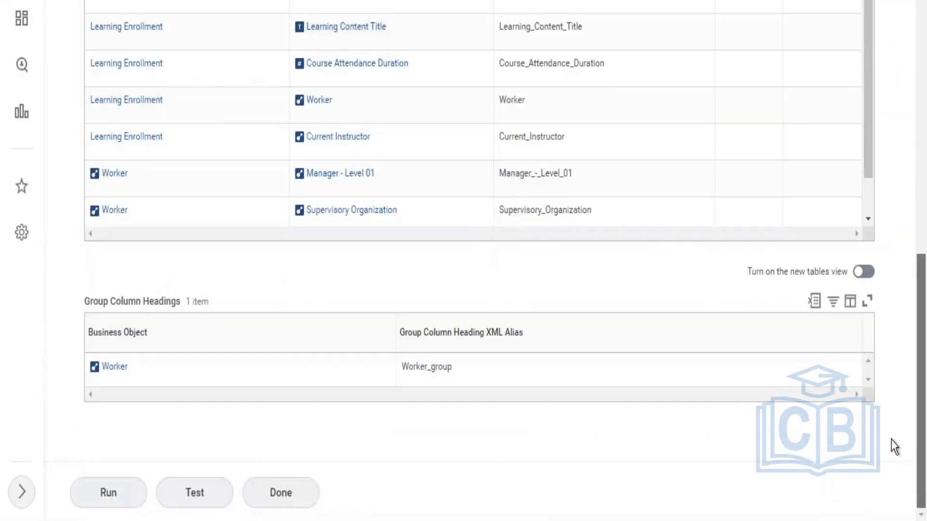
left_click(136, 385)
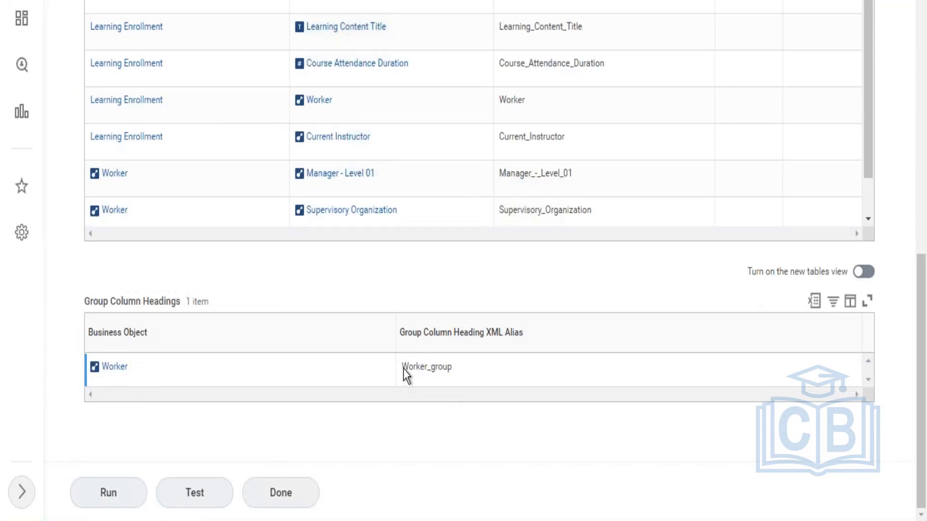
left_click_drag(403, 367, 452, 374)
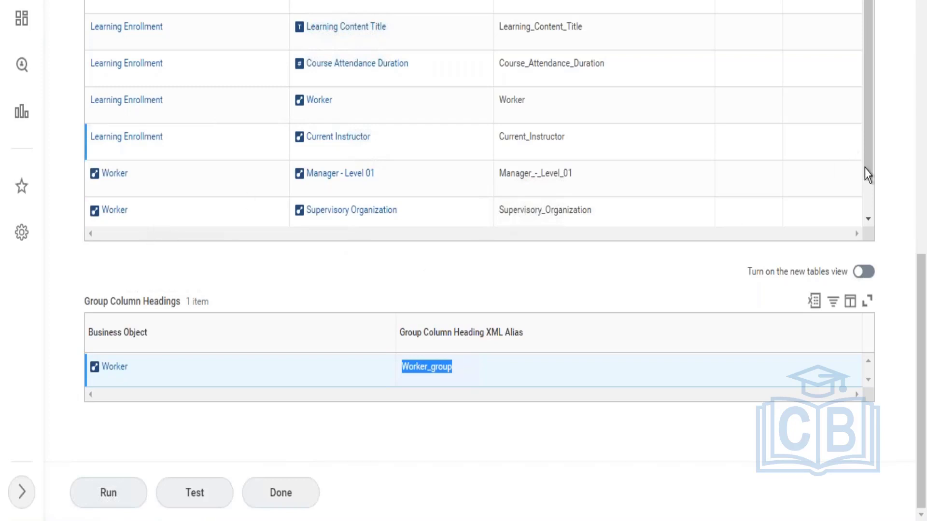
scroll(865, 200, "down", 1)
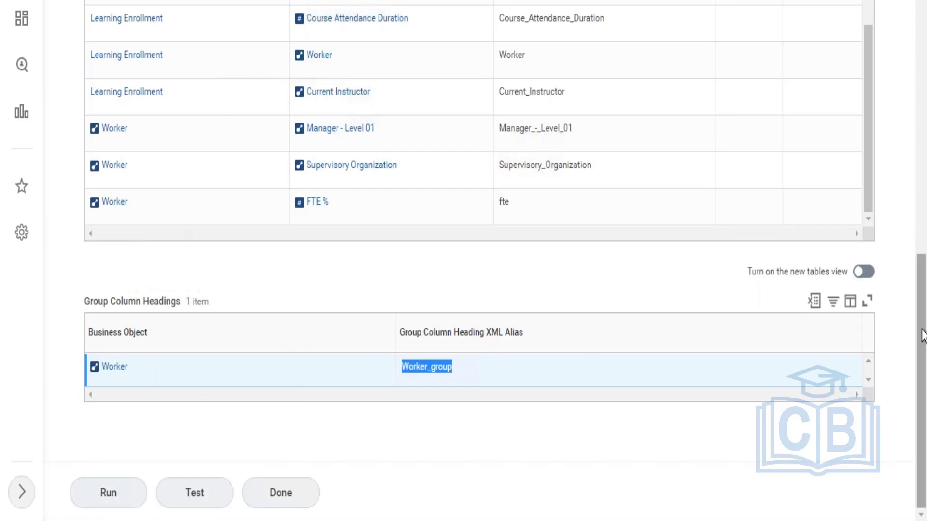
left_click_drag(922, 336, 924, 205)
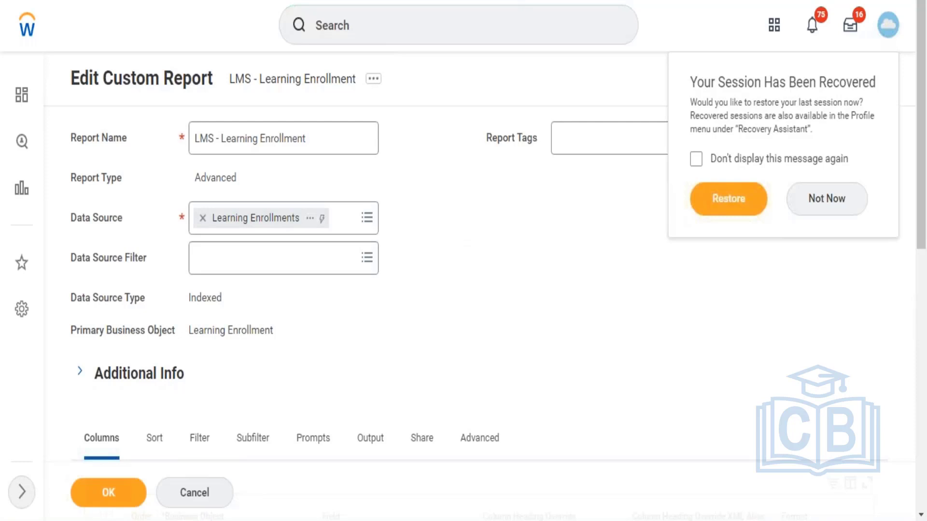
Step: Open the global search with its recent searches
left_click(558, 30)
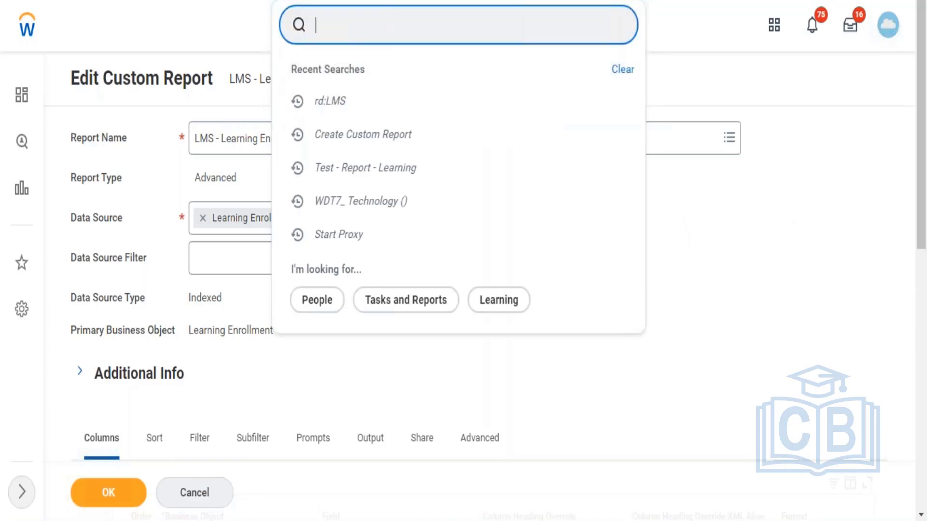
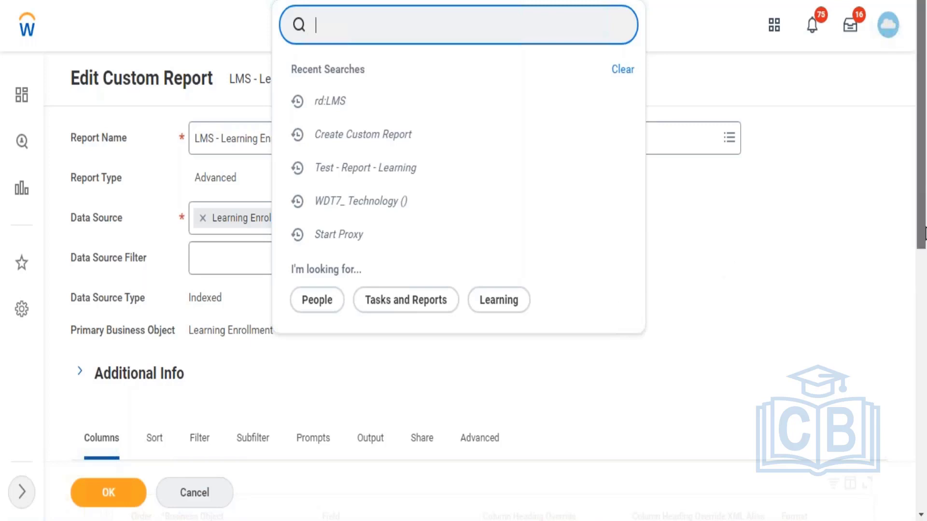
Step: Examine the XML alias of the Worker group column heading in the report being edited
left_click_drag(924, 131, 923, 388)
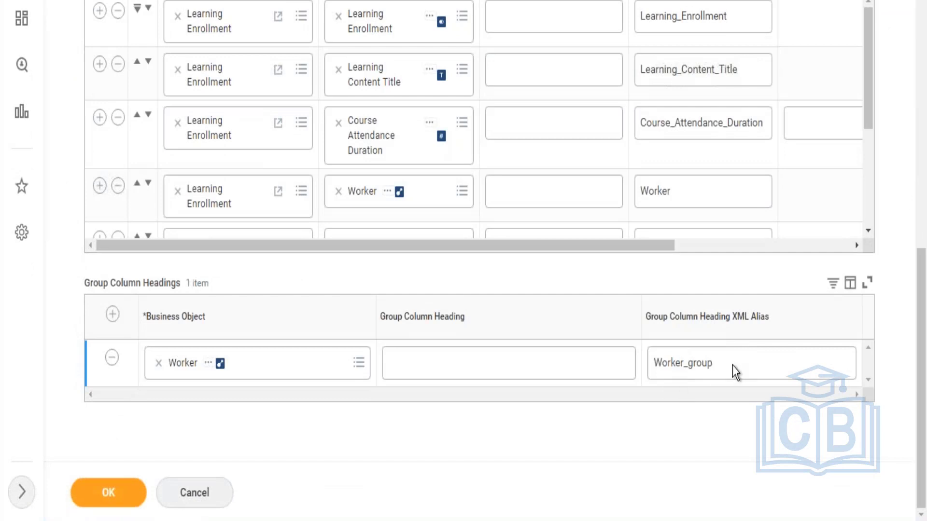
double_click(745, 366)
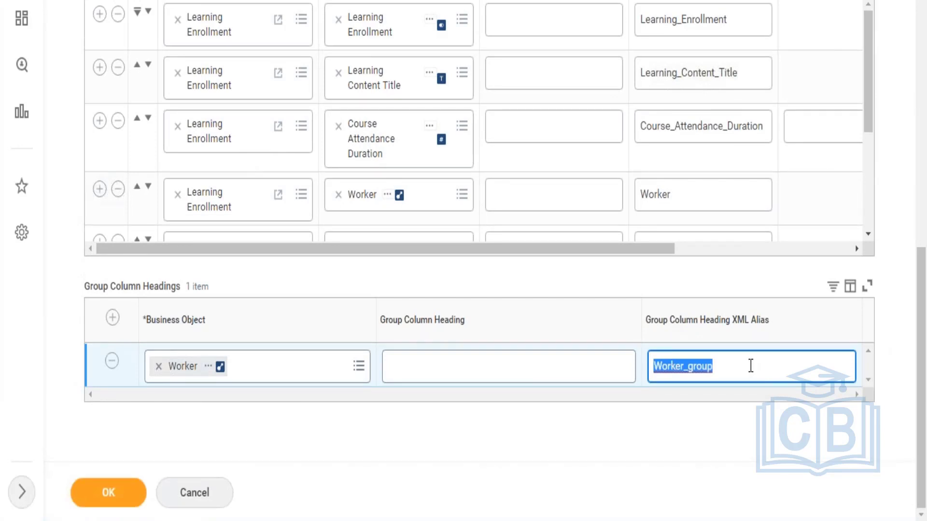
left_click(737, 359)
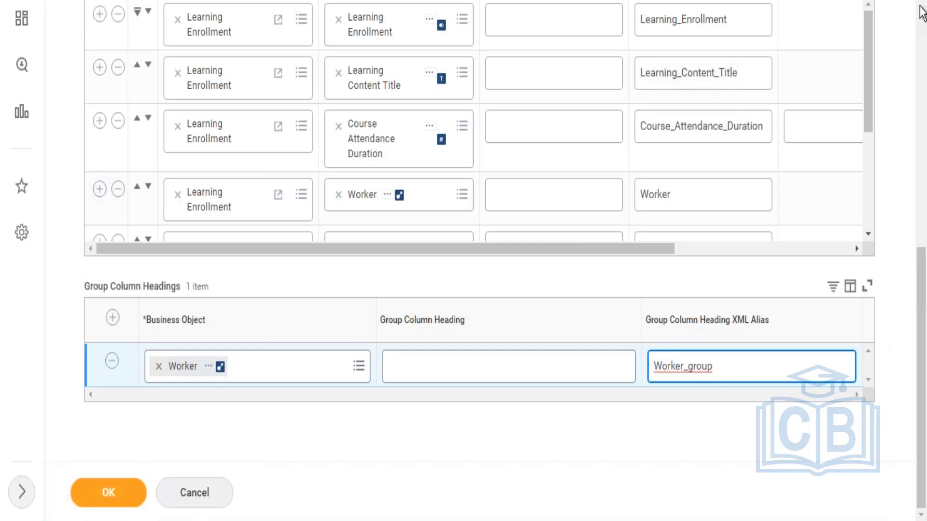
Step: Search the available tasks for "create xslt" and clear the search
left_click(920, 6)
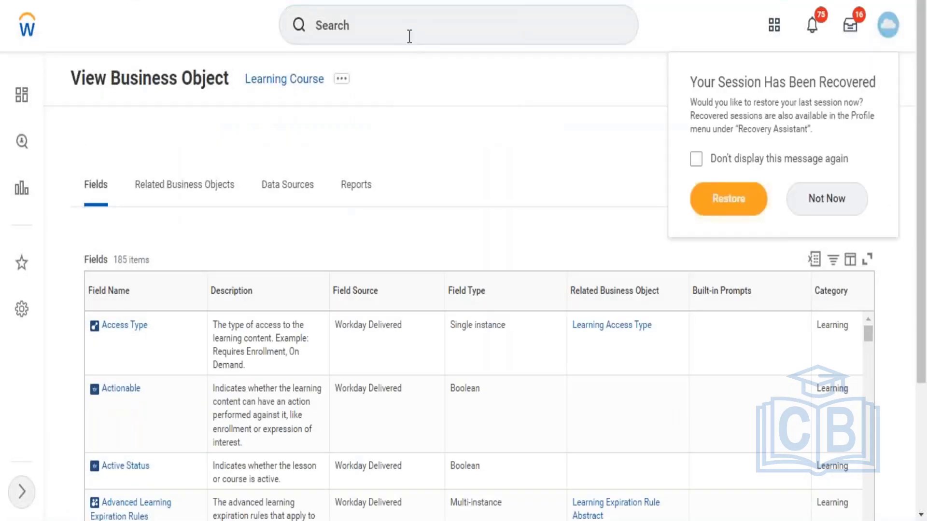
left_click(409, 36)
type("creat")
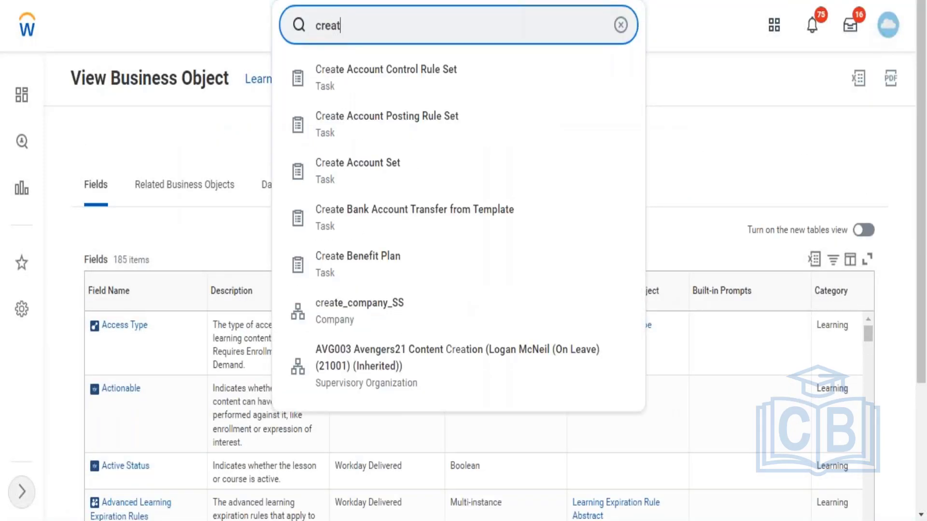
type("e xslt")
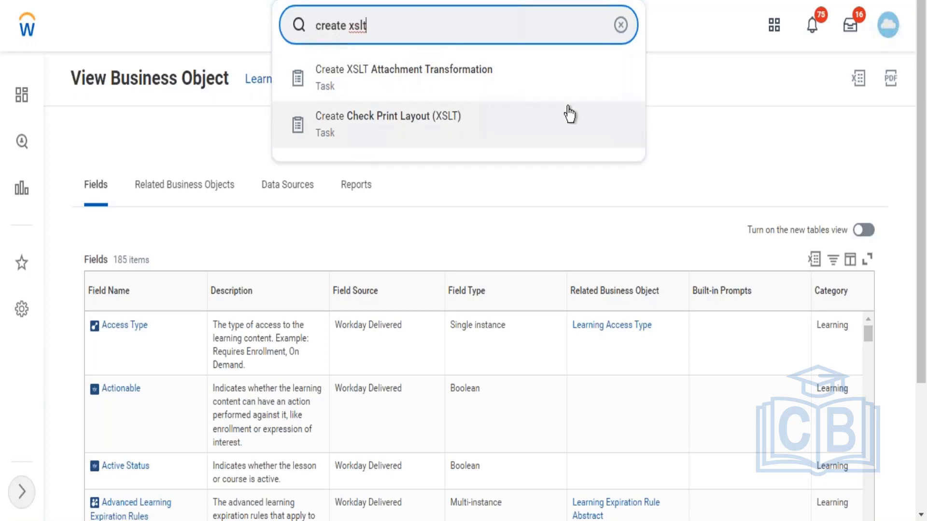
left_click(622, 24)
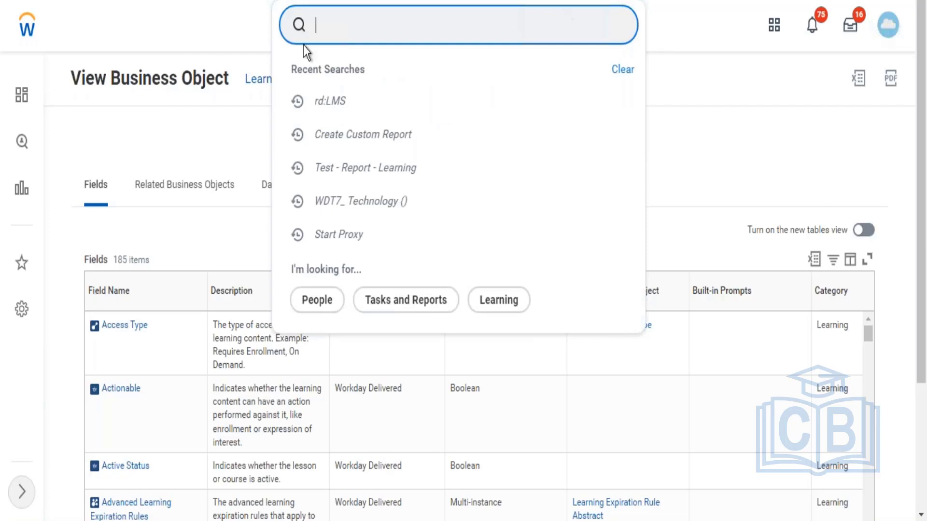
left_click(184, 21)
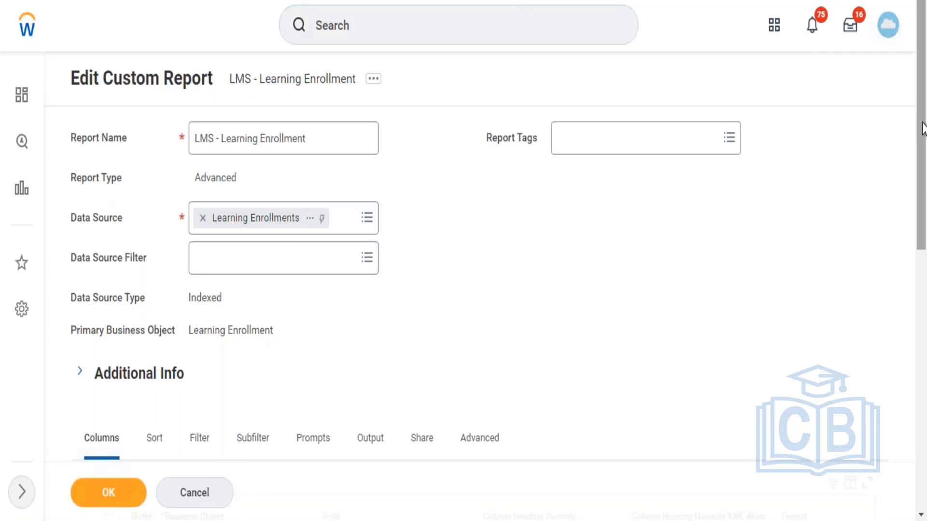
Step: Review the Worker columns and the prompt defaults, and save the LMS - Learning Enrollment report
left_click_drag(918, 137, 921, 412)
left_click_drag(868, 115, 861, 248)
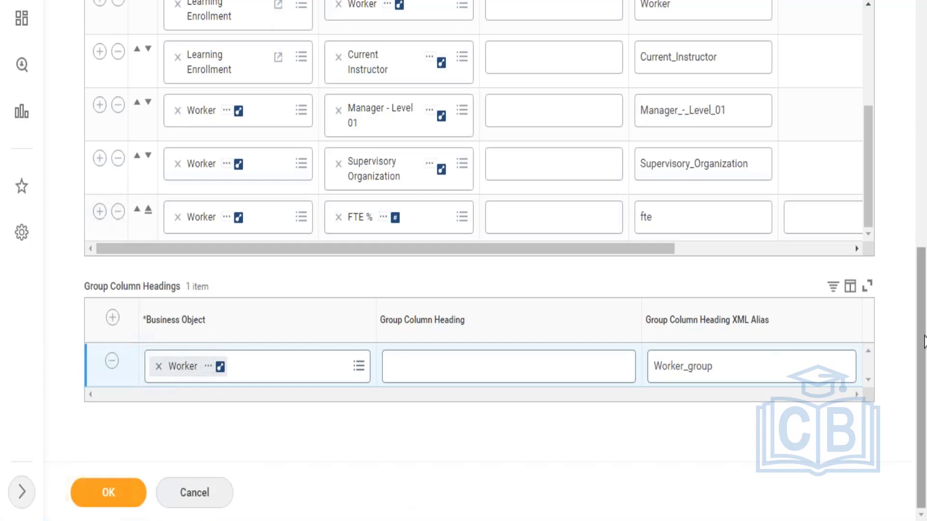
scroll(923, 304, "up", 4)
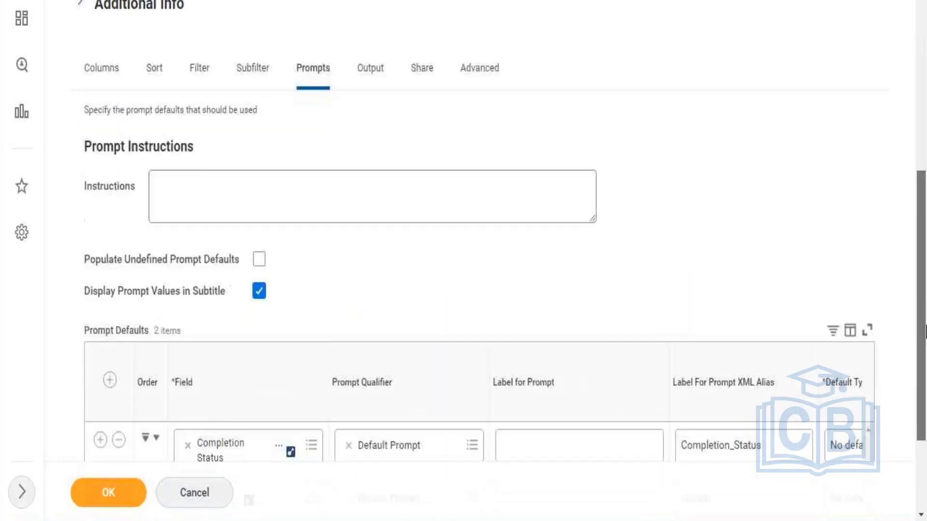
scroll(924, 278, "down", 3)
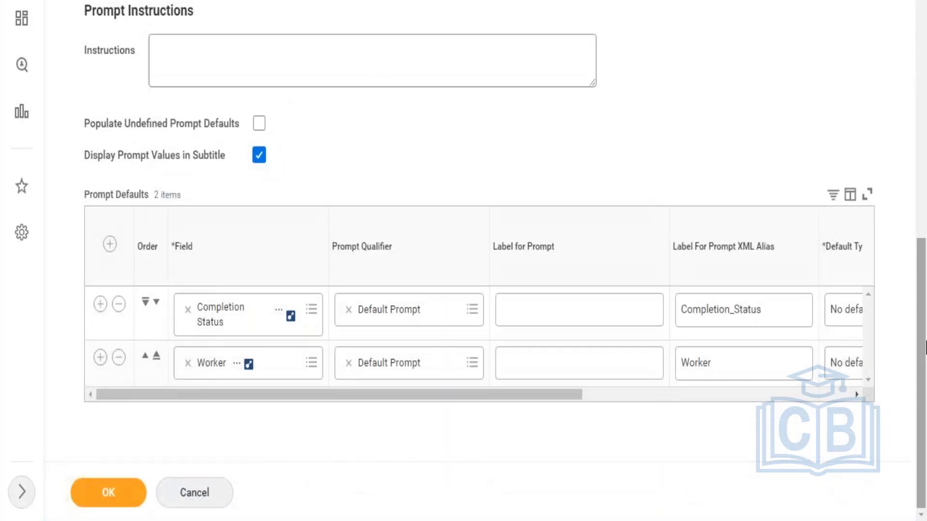
left_click(124, 489)
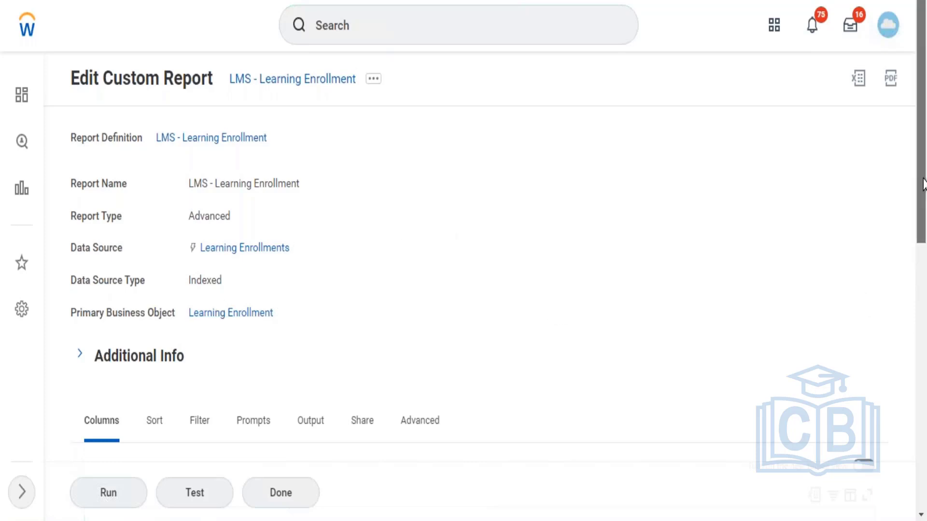
Step: Run the saved LMS - Learning Enrollment report to view its Completion Status and Worker prompts, and dismiss them
left_click_drag(924, 186, 924, 343)
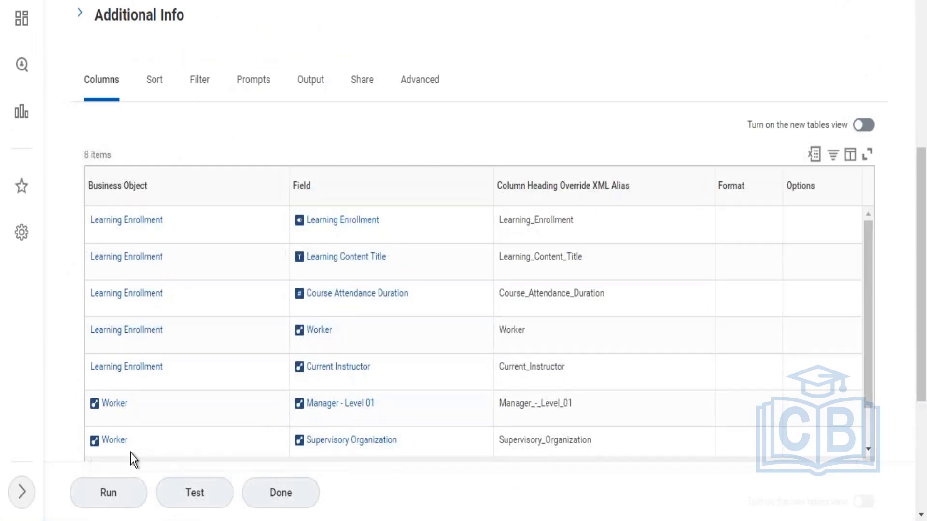
left_click(108, 493)
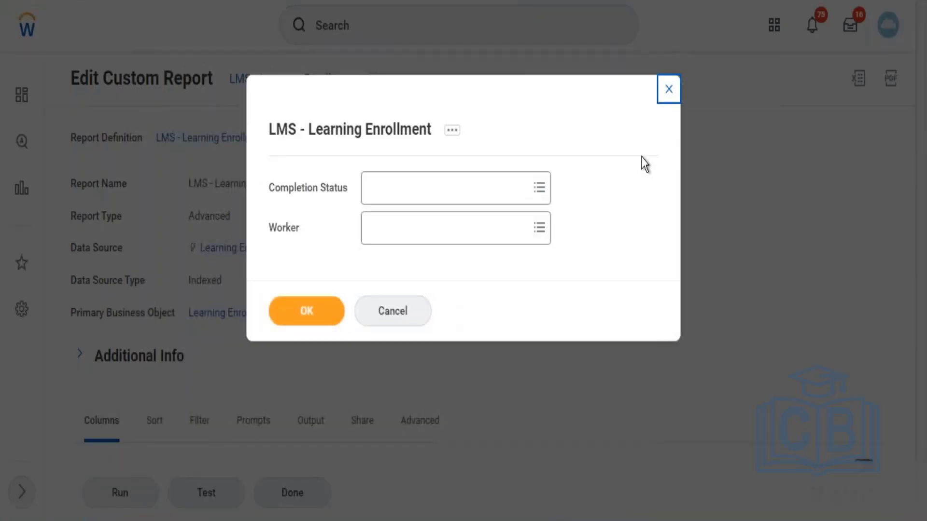
left_click(668, 92)
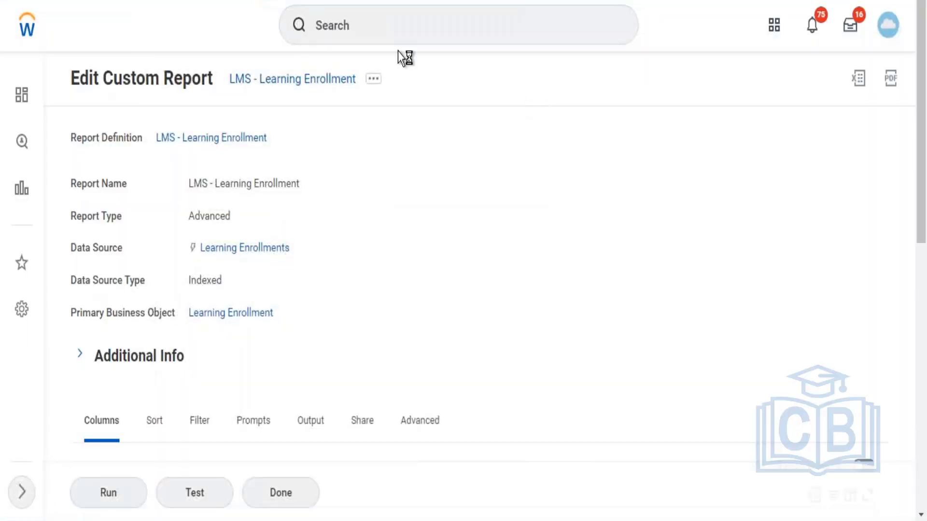
left_click(373, 82)
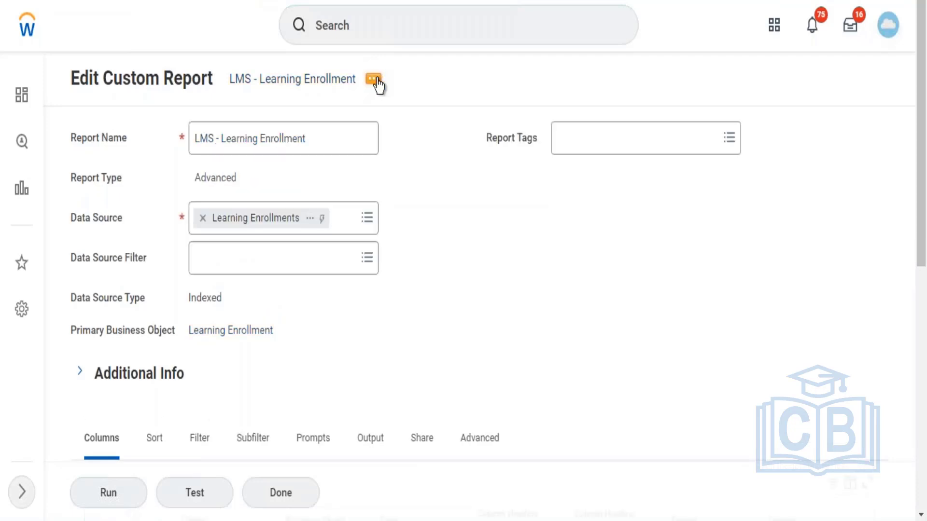
Step: Search the report definitions for worker reports with "rd:worker"
left_click(386, 30)
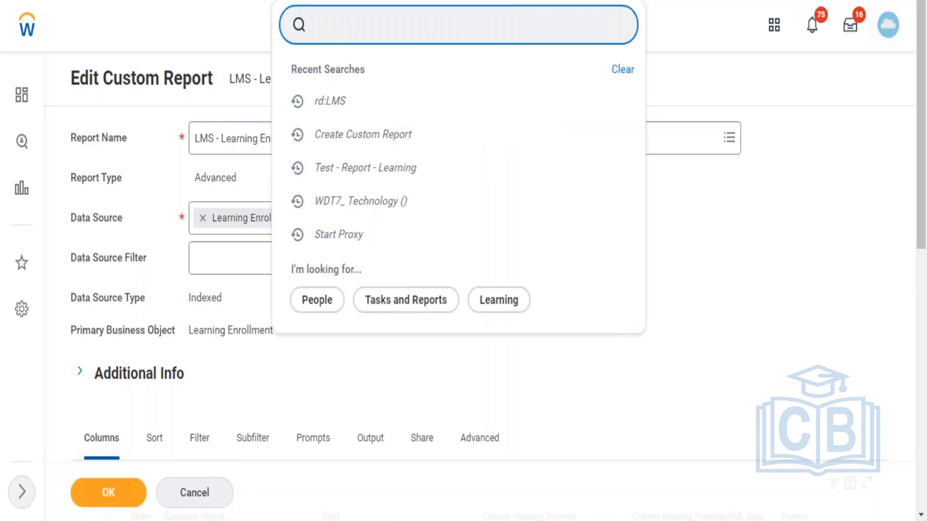
type("rd:")
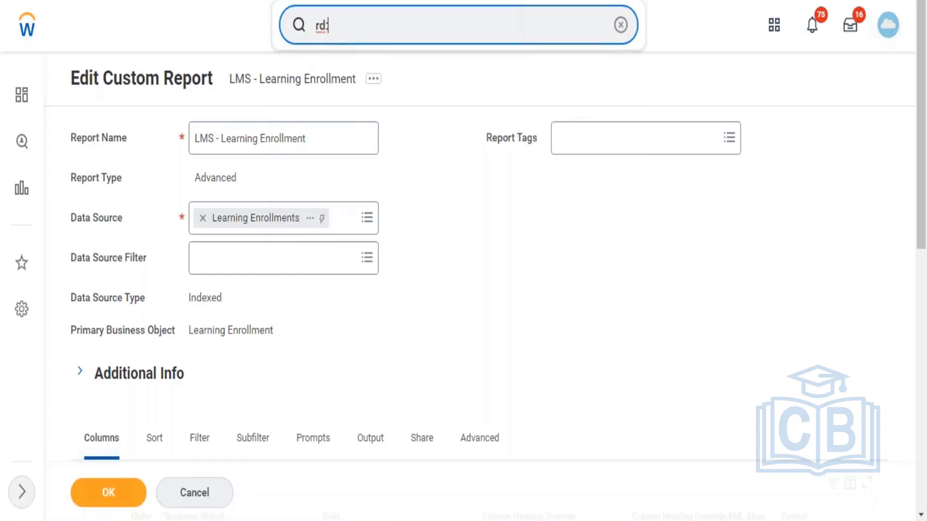
type("worker")
key("Return")
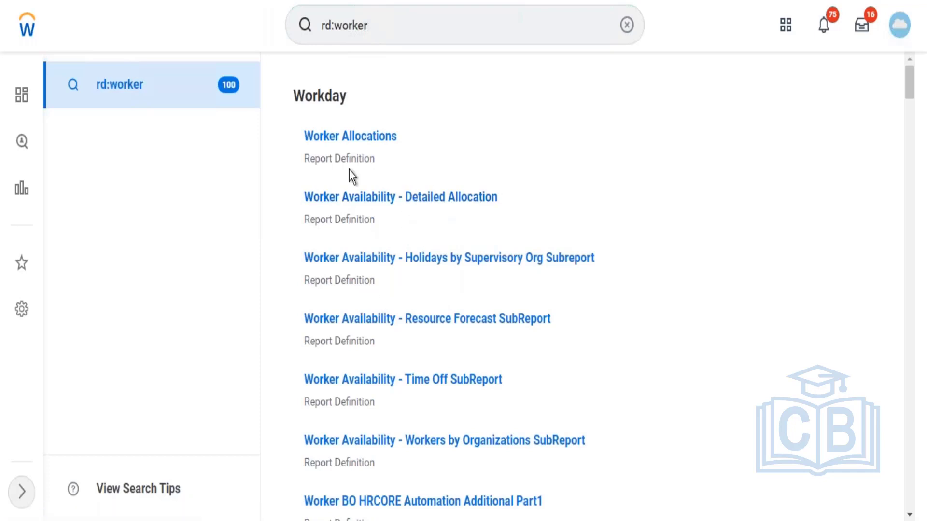
Step: Try to run the Worker Allocations standard report and look for a supervisory organization in its prompts
mouse_move(356, 136)
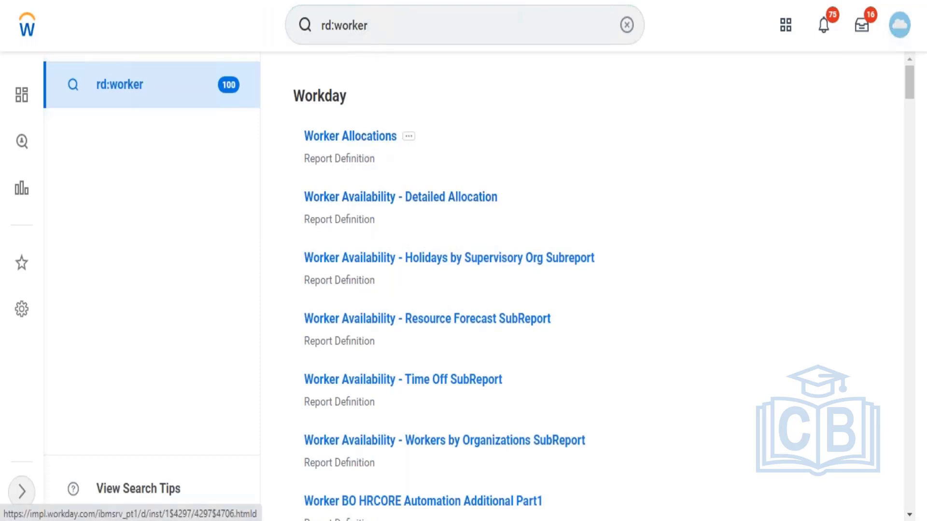
left_click(408, 136)
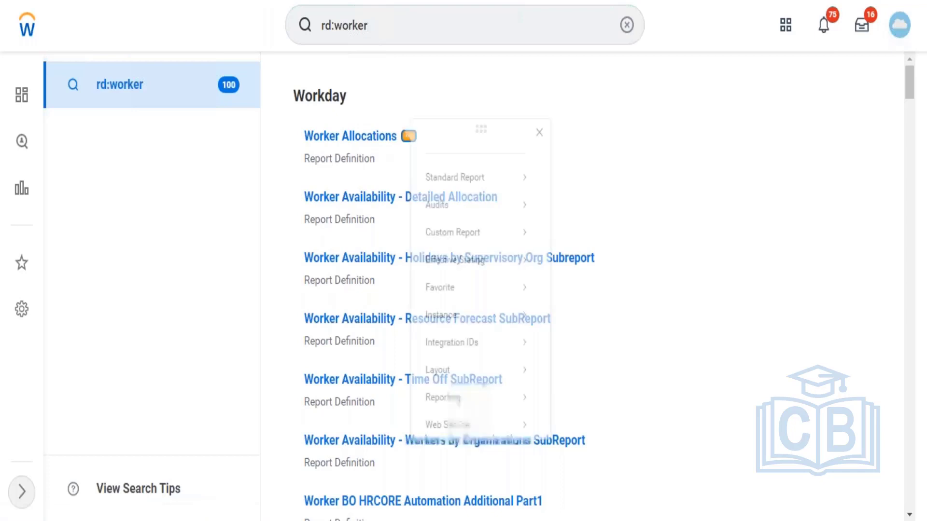
mouse_move(513, 183)
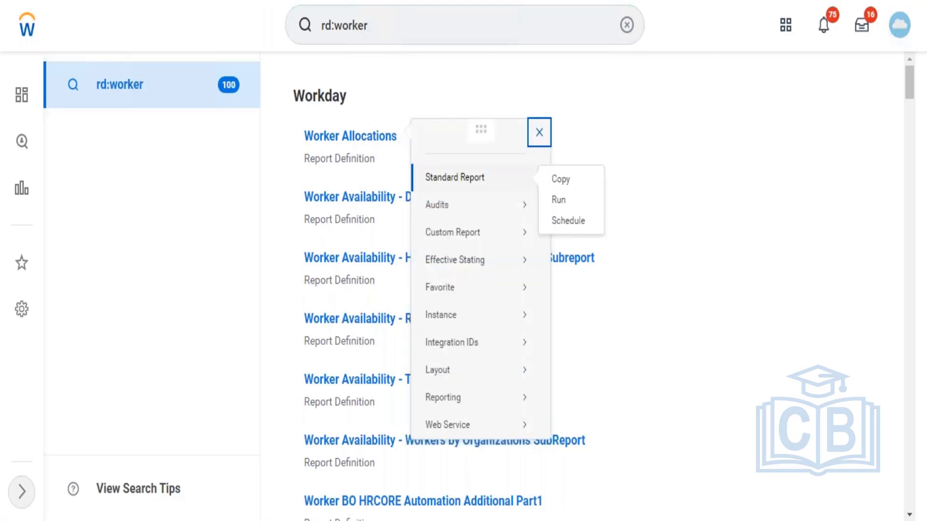
left_click(561, 202)
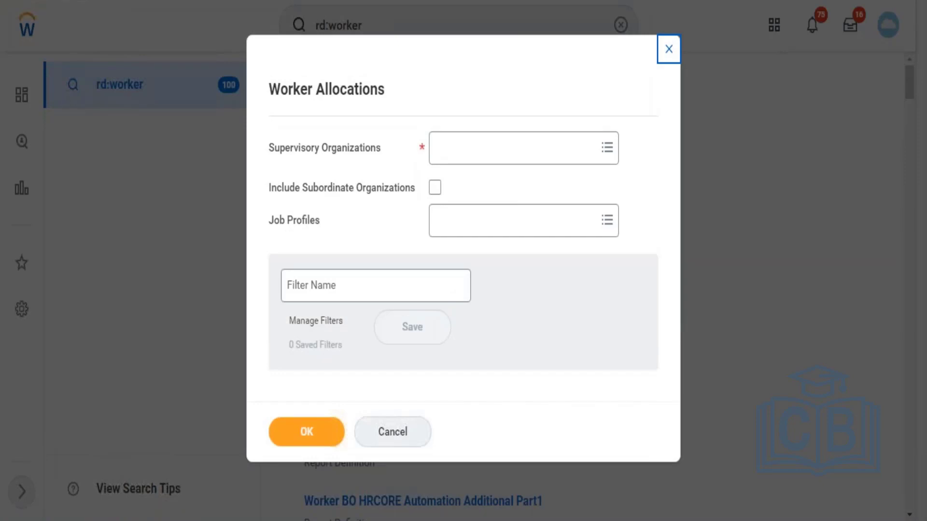
left_click(503, 149)
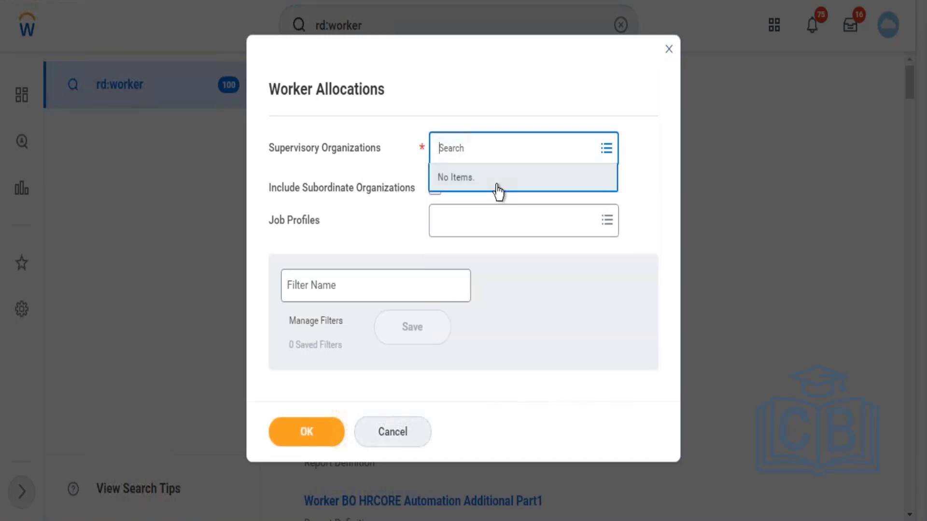
left_click(669, 48)
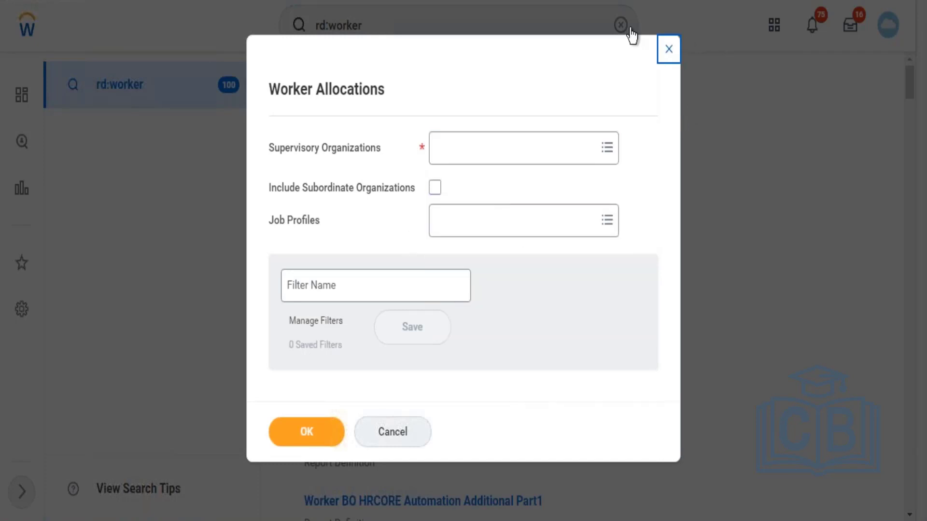
left_click(413, 23)
key("Return")
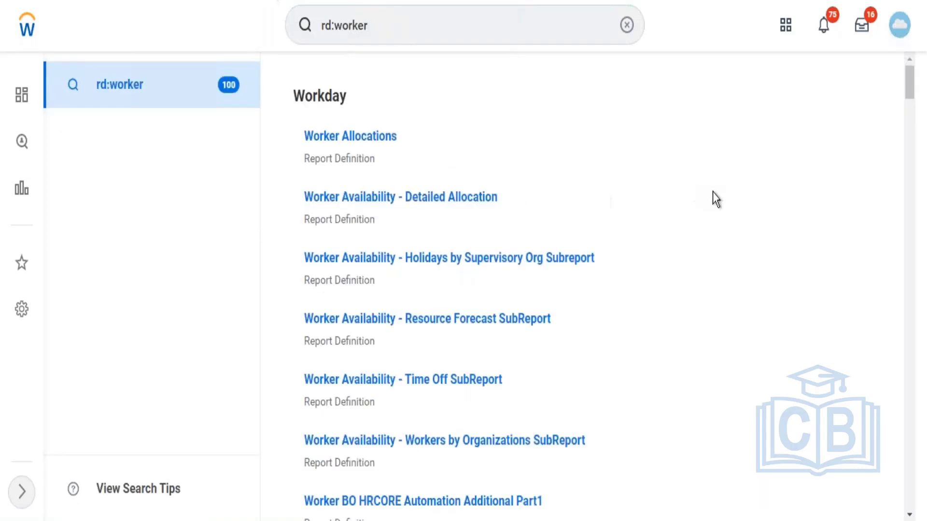
Step: Find the Worker Details report definition in the search results and run this standard report
mouse_move(914, 95)
left_mouse_down()
mouse_move(913, 104)
mouse_move(912, 95)
left_mouse_up()
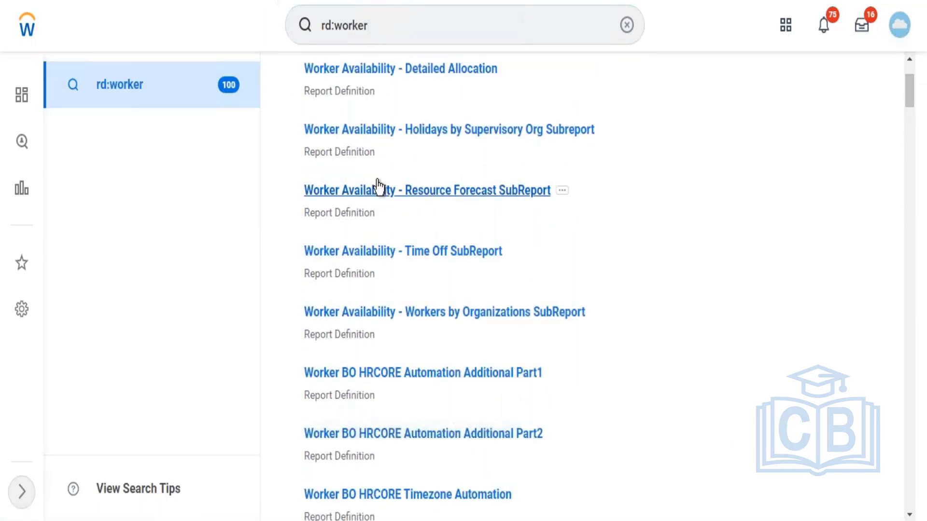
mouse_move(495, 65)
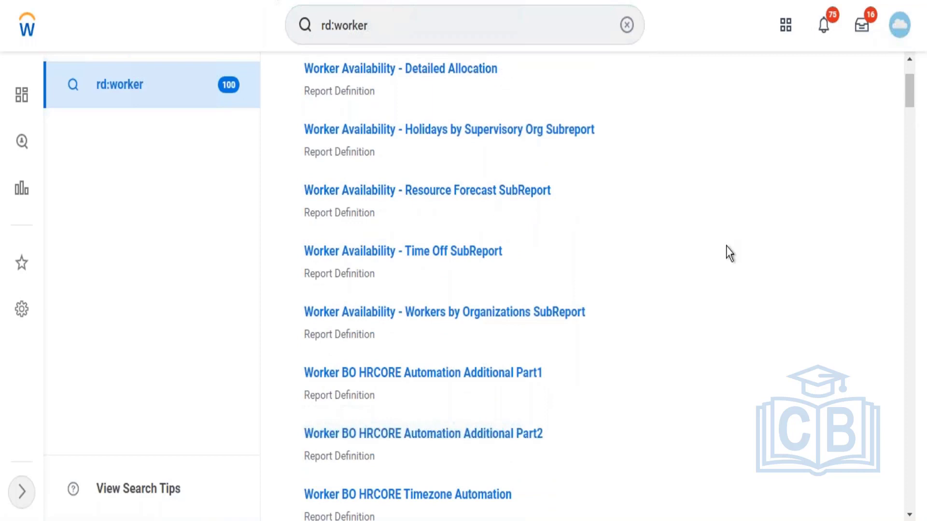
left_click(914, 164)
left_click(911, 156)
mouse_move(911, 155)
left_mouse_down()
mouse_move(910, 176)
mouse_move(906, 152)
left_mouse_up()
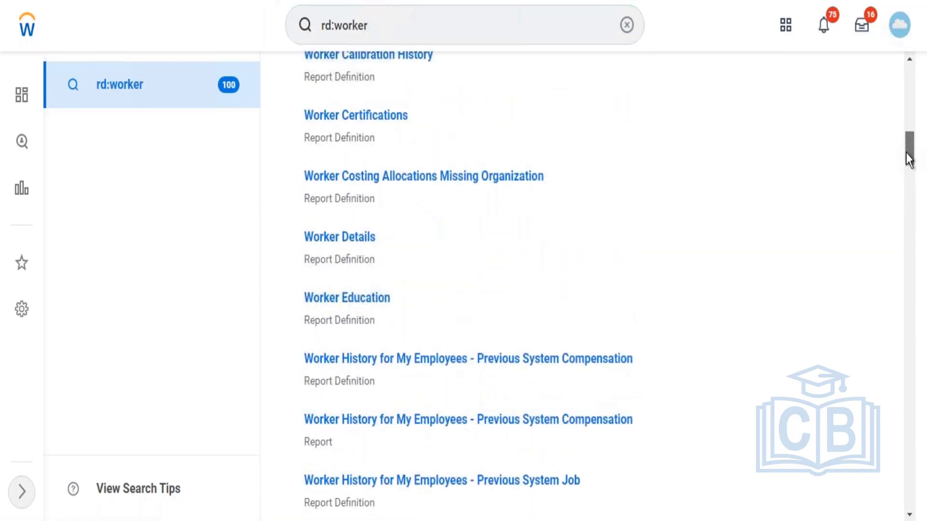
mouse_move(382, 239)
left_click(387, 238)
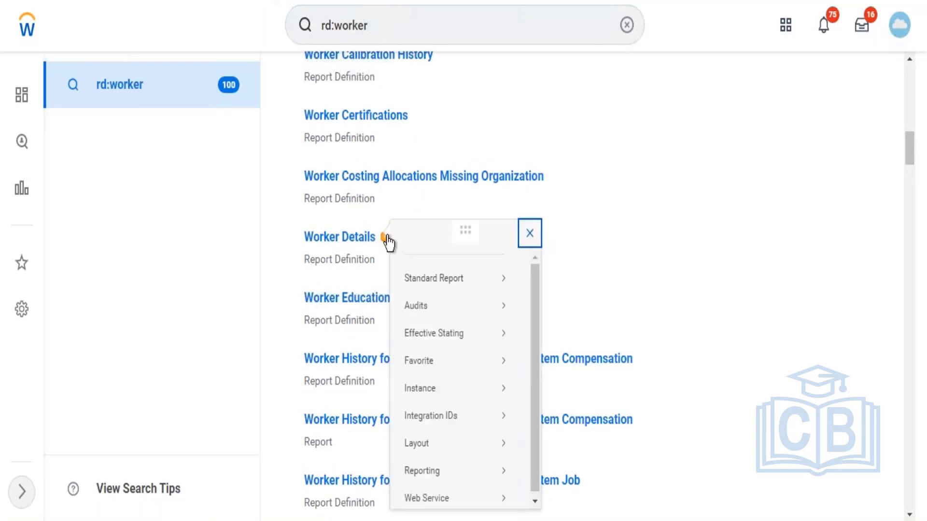
mouse_move(444, 284)
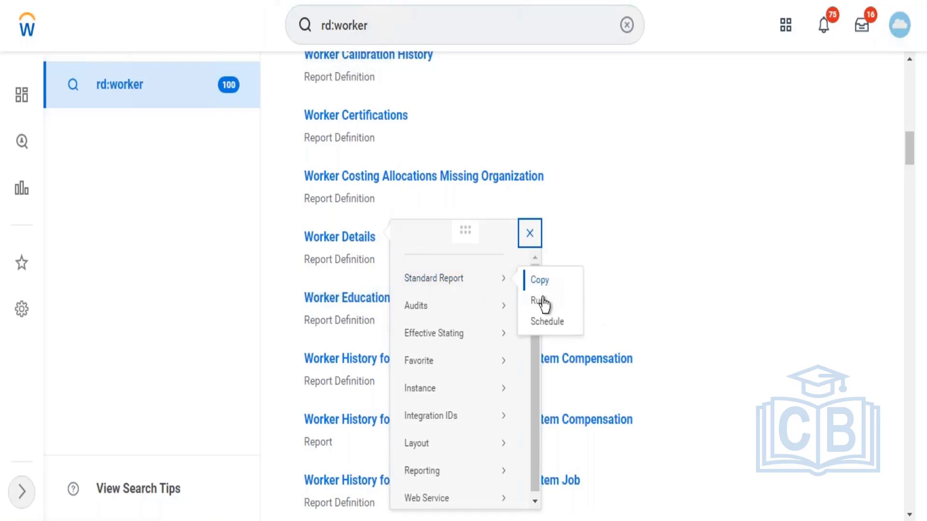
left_click(539, 303)
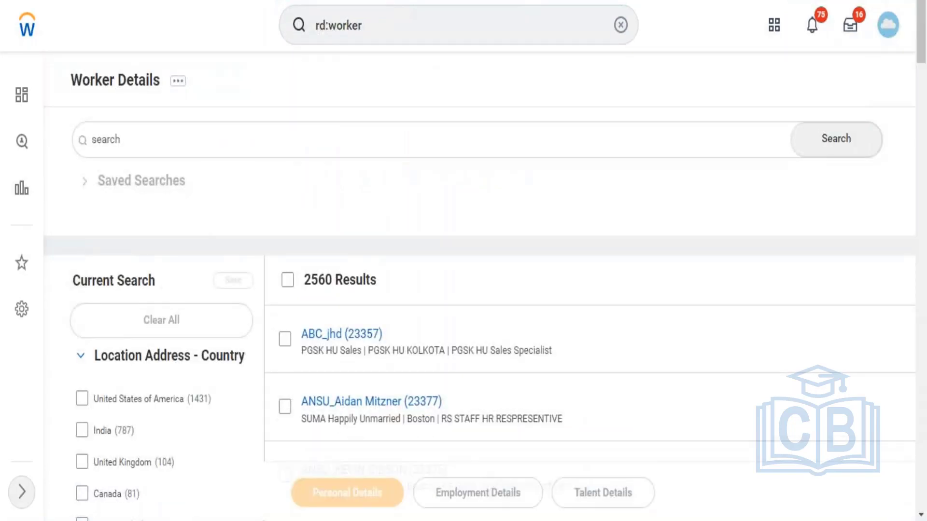
Step: Find the Create Custom Report task through the search and open it
left_click(396, 28)
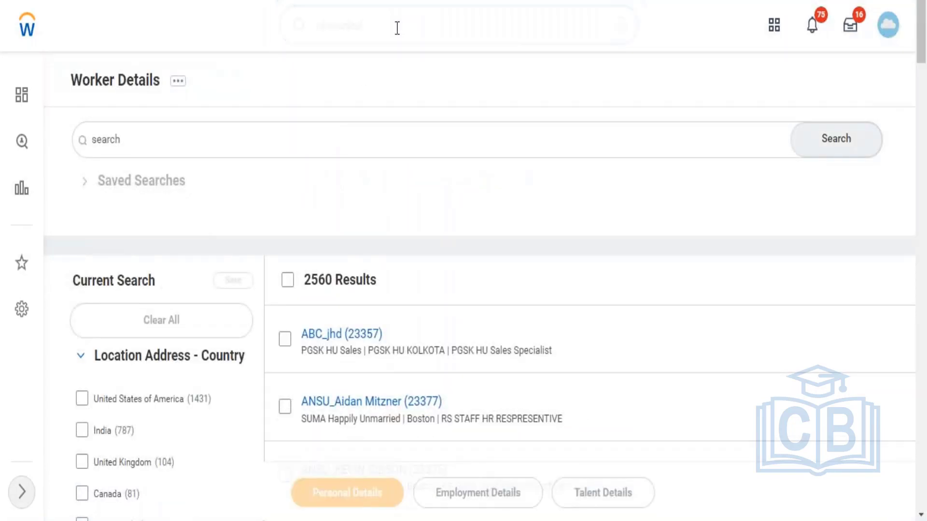
type("creat")
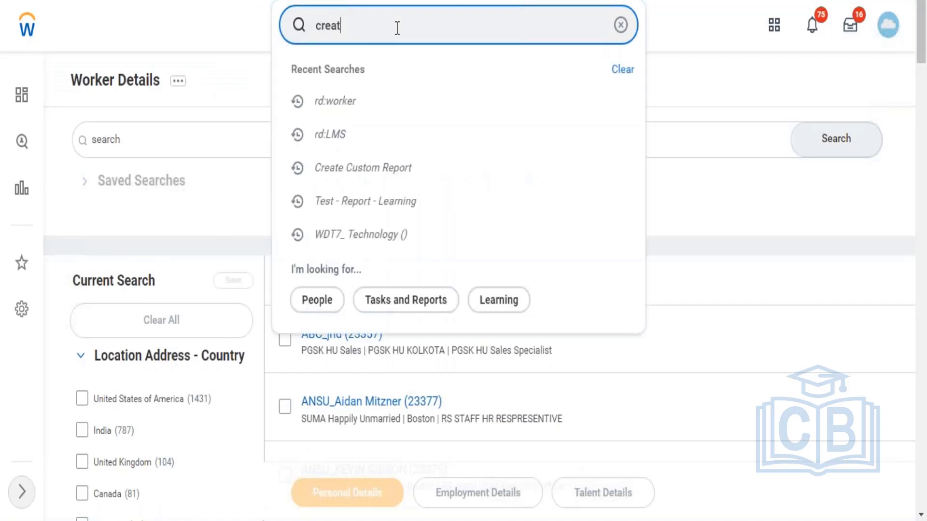
type("e cust r")
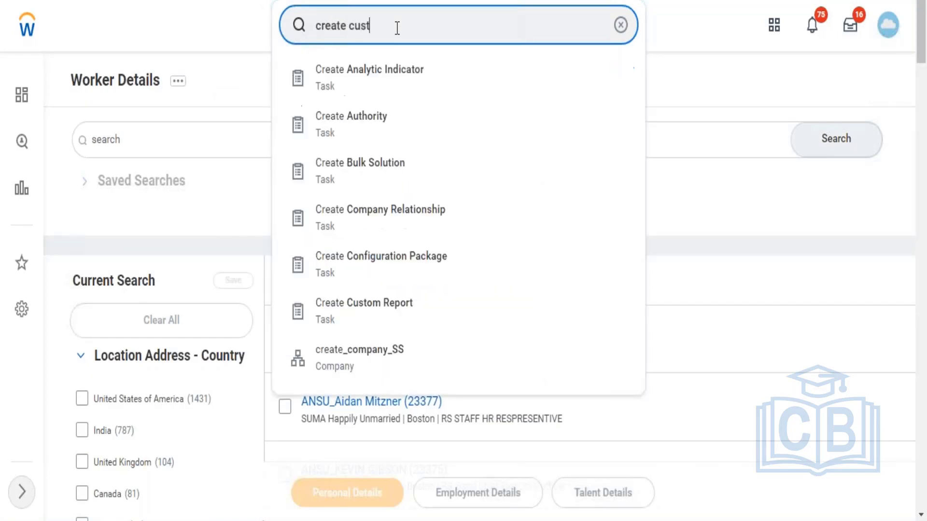
type("t")
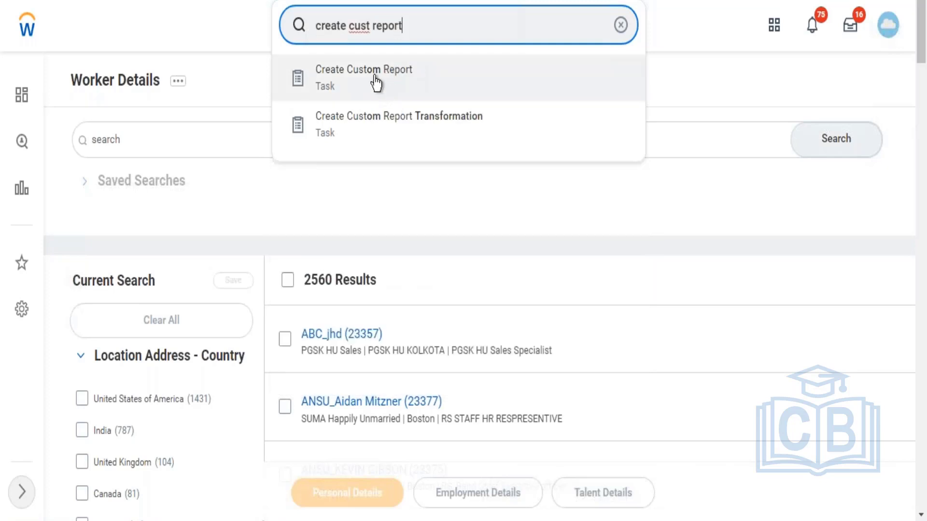
left_click(376, 83)
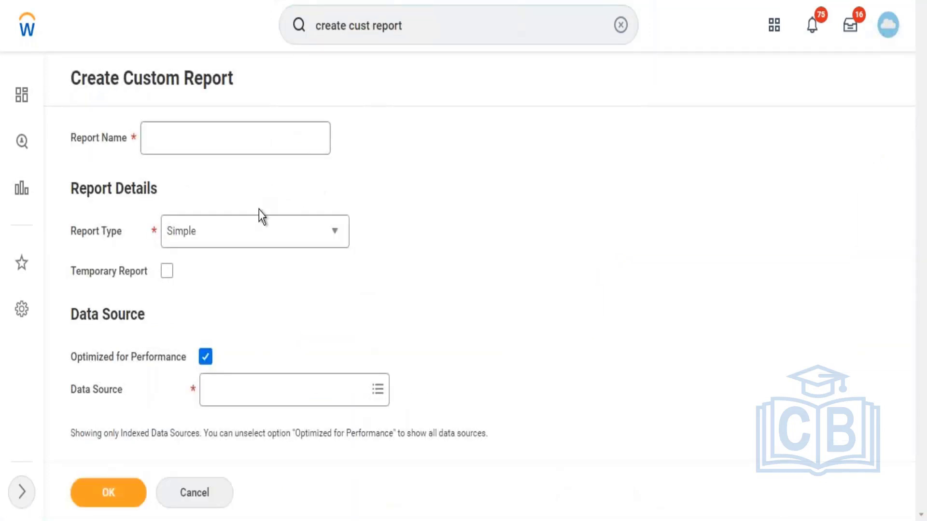
Step: Name the new custom report "Test - Report5" and set its report type to Advanced
left_click(210, 139)
type("Te")
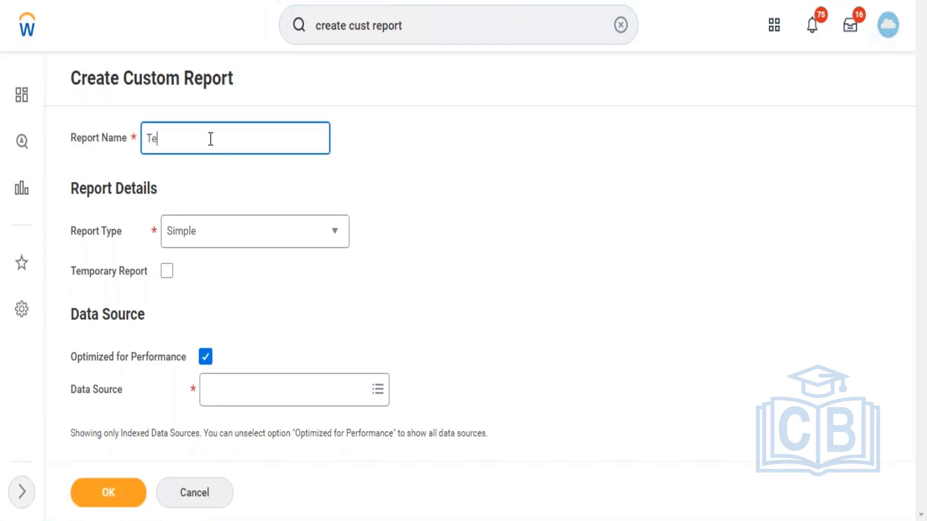
type("st - Report1")
left_click(203, 234)
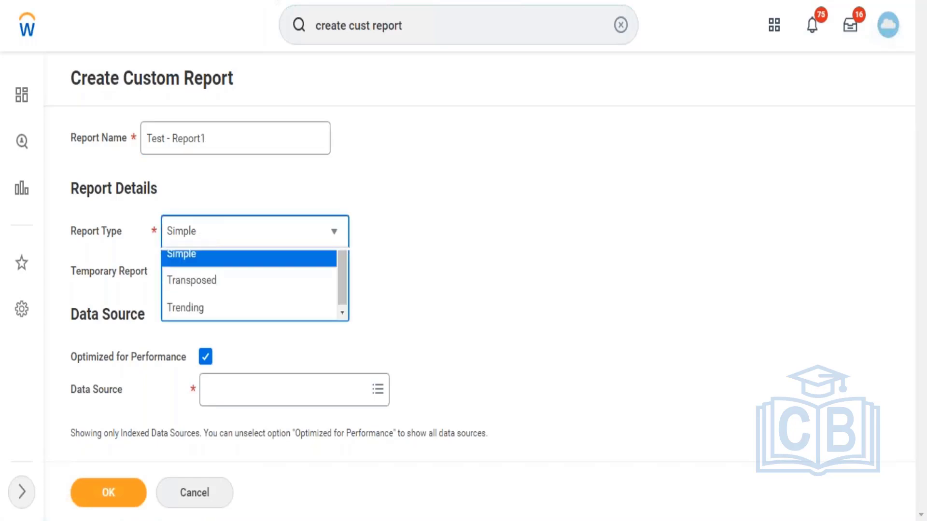
left_click(206, 292)
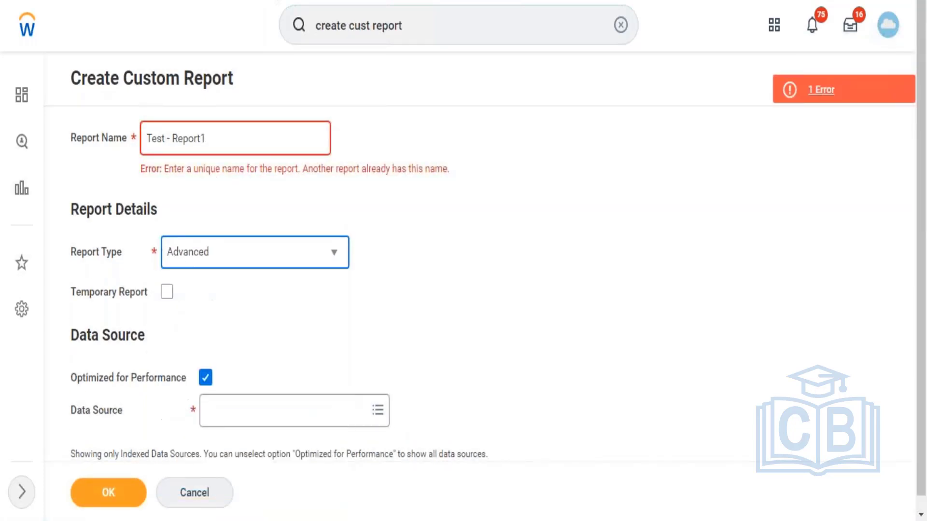
left_click(207, 139)
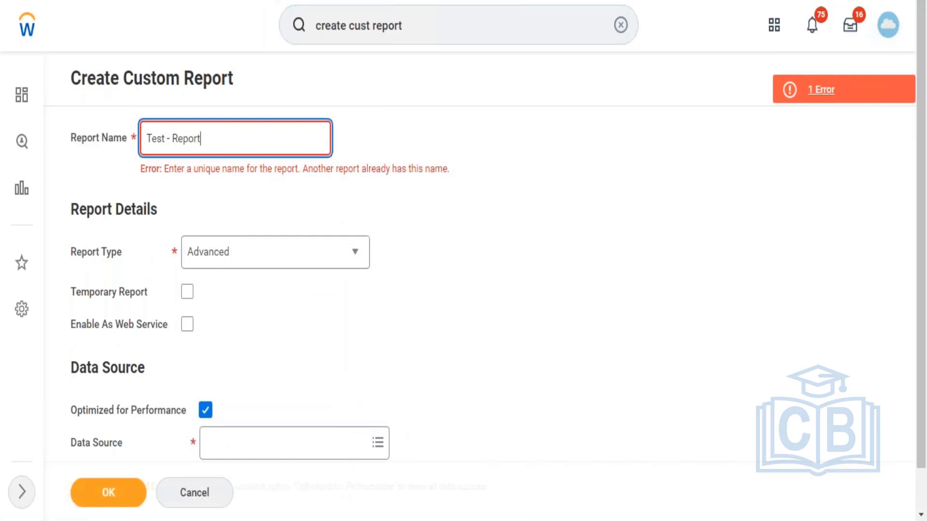
type("5")
left_click(208, 411)
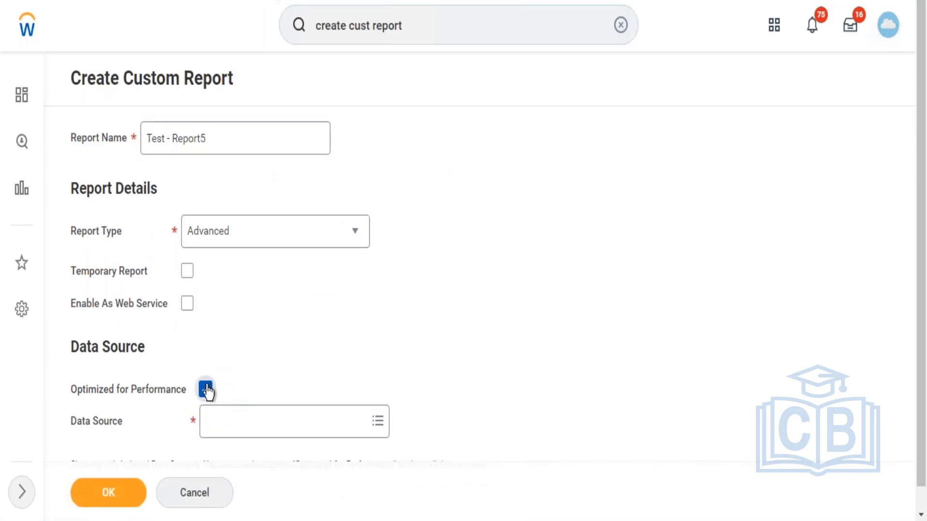
left_click(206, 389)
left_click(238, 432)
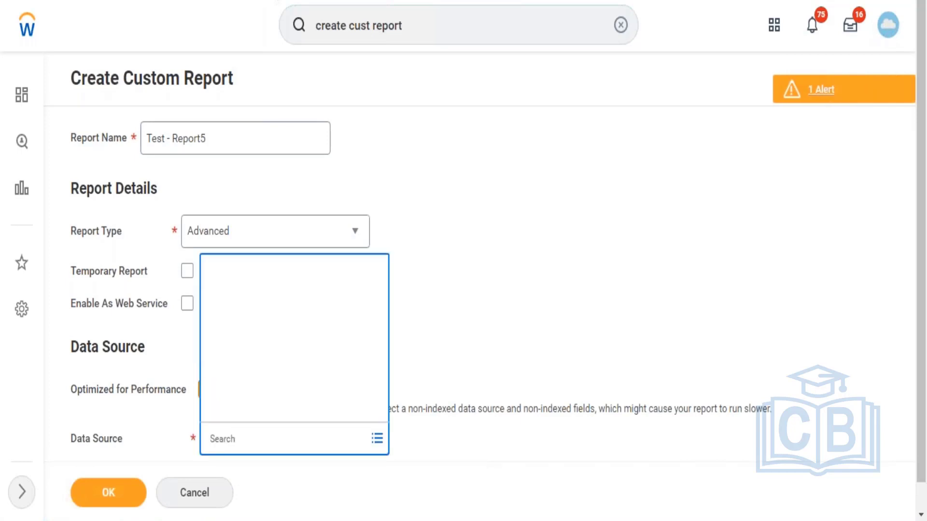
type("A")
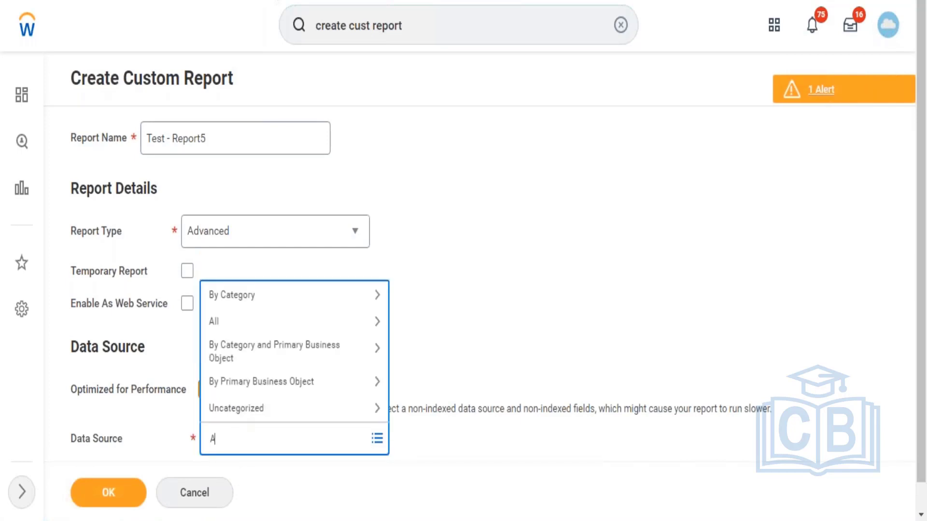
type("ll active and")
key("Return")
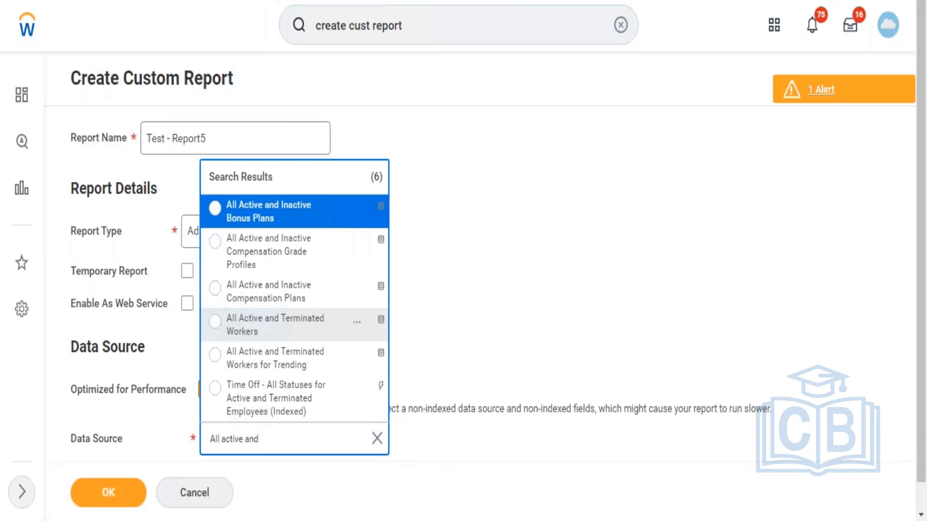
left_click(256, 215)
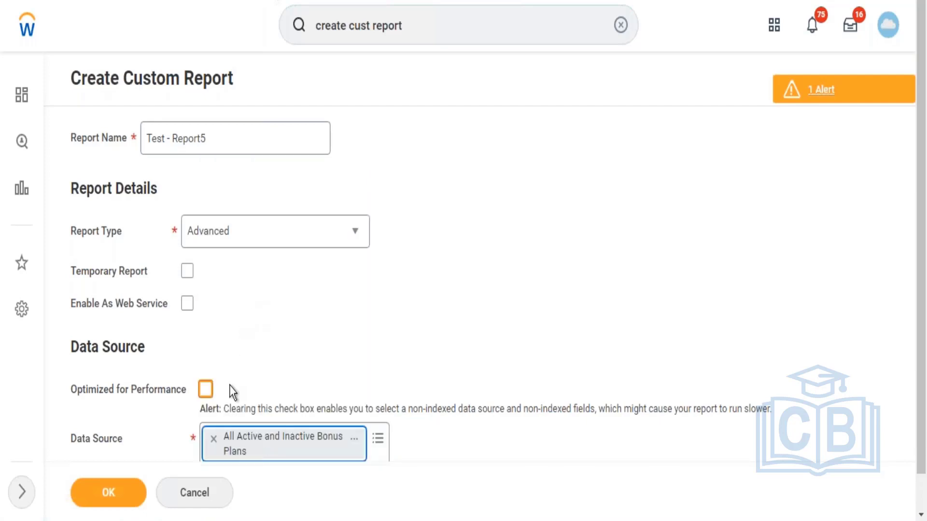
left_click(213, 446)
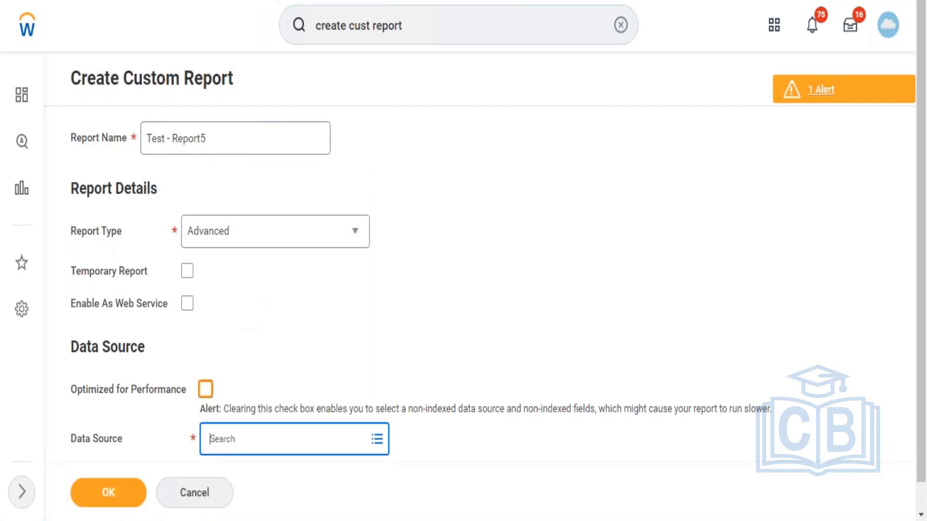
type("active")
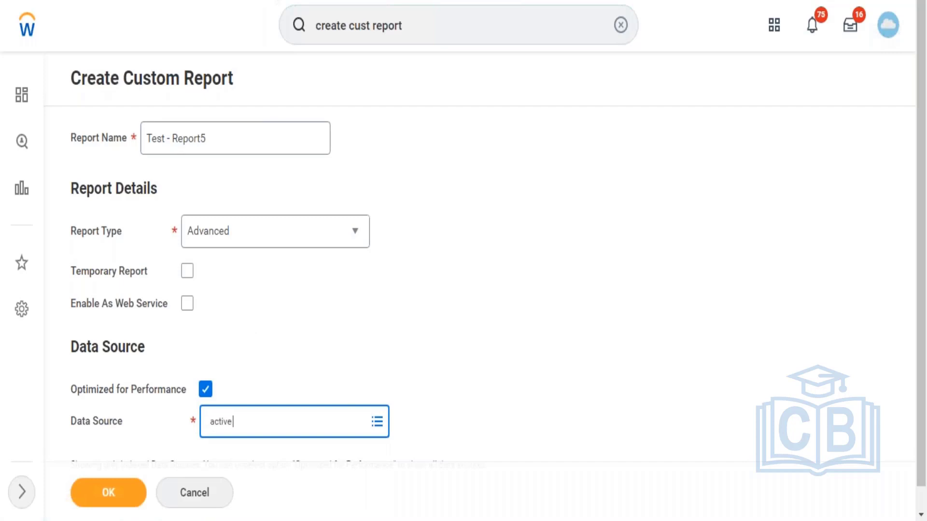
type(" ad ter")
key("Return")
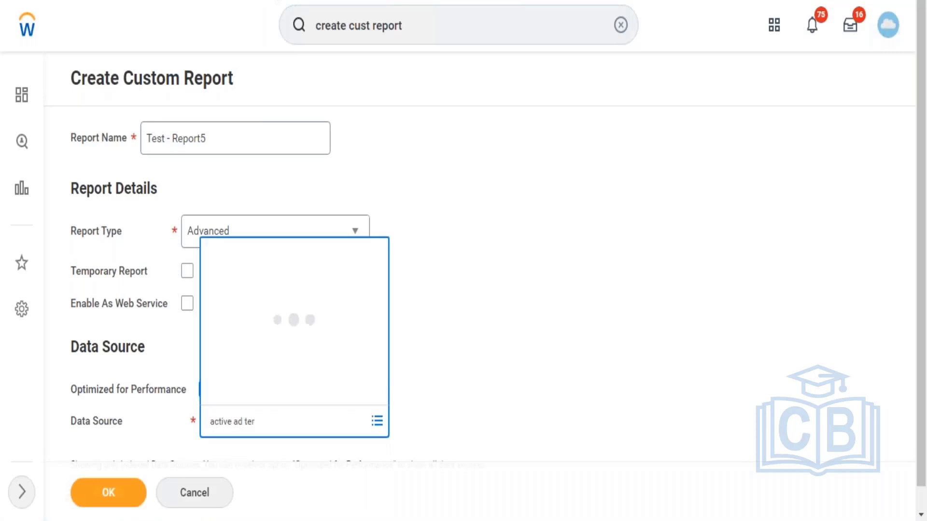
left_click(268, 425)
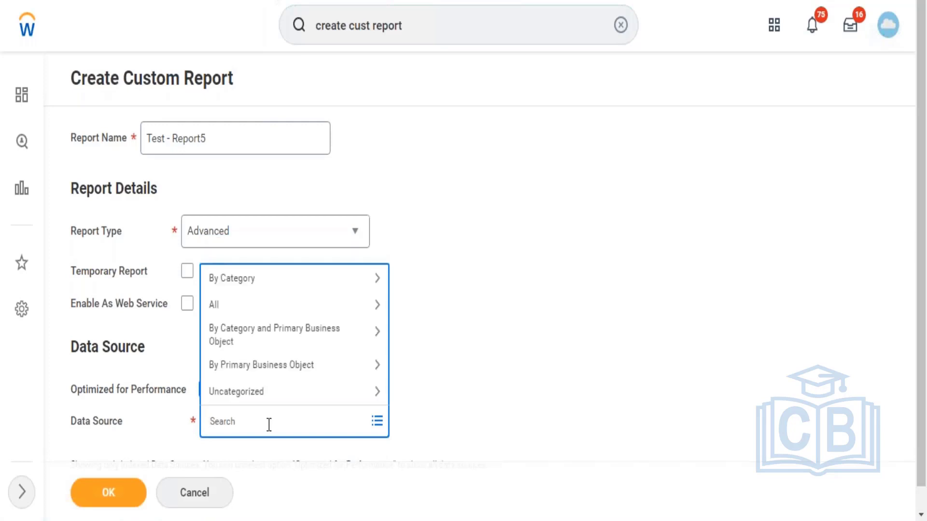
left_click(177, 412)
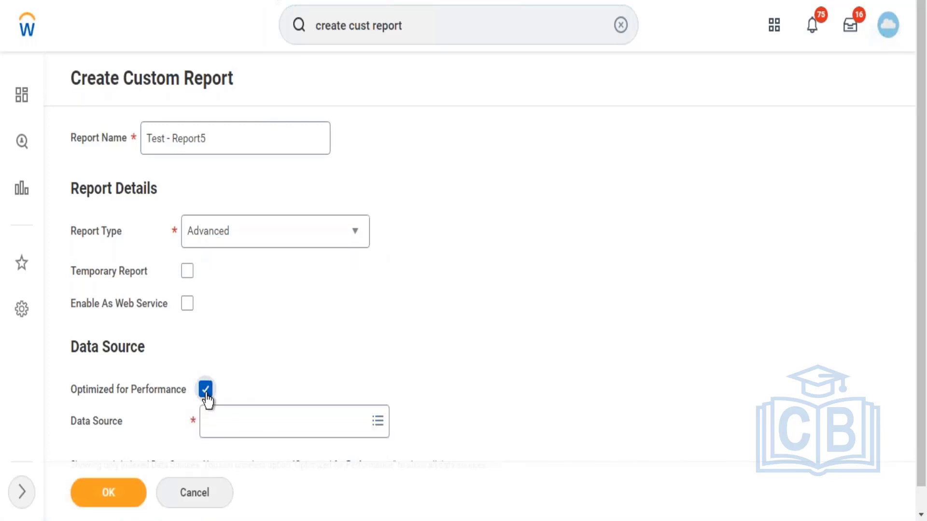
Step: Turn off Optimized for Performance, choose All Active and Terminated Workers as the data source and create the report
left_click(206, 390)
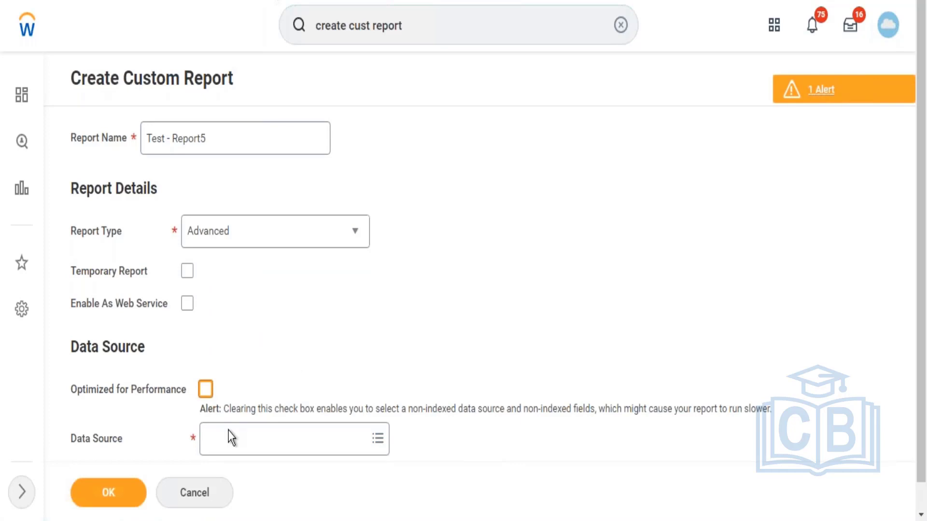
left_click(228, 448)
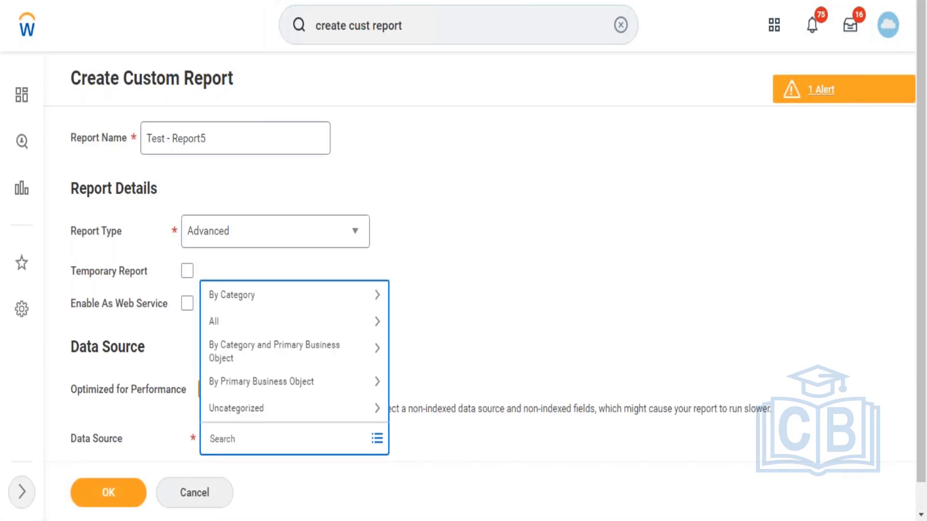
type("A")
type("ll active and terminated")
key("Return")
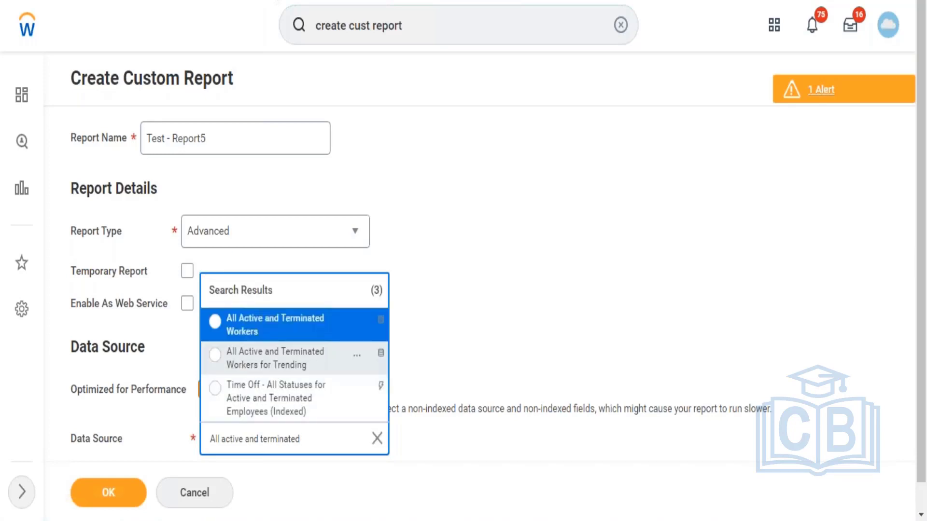
left_click(299, 328)
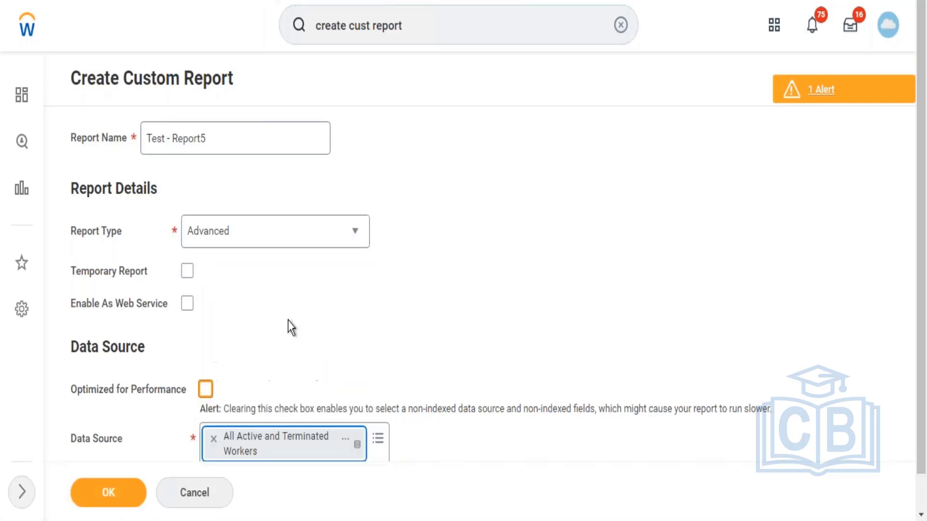
left_click(107, 502)
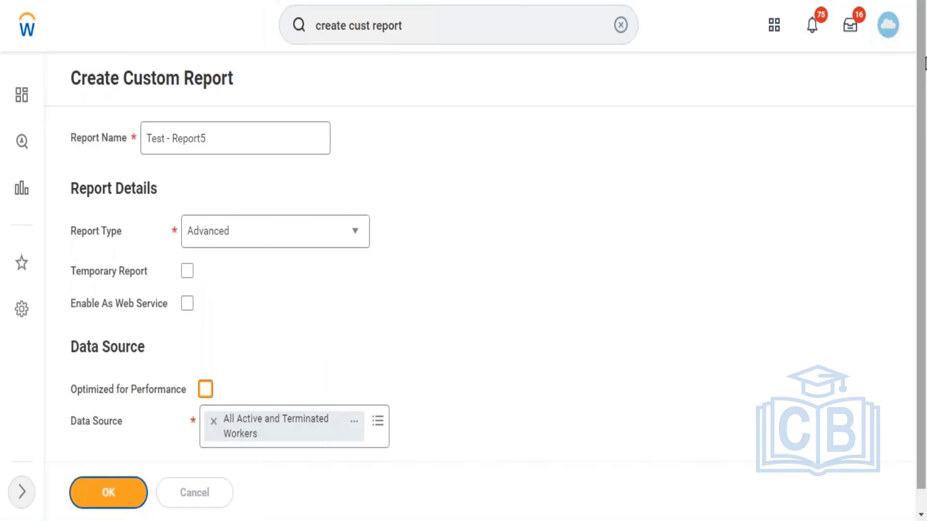
Step: Set the field of the report's first Worker column to Employee ID
scroll(847, 192, "down", 5)
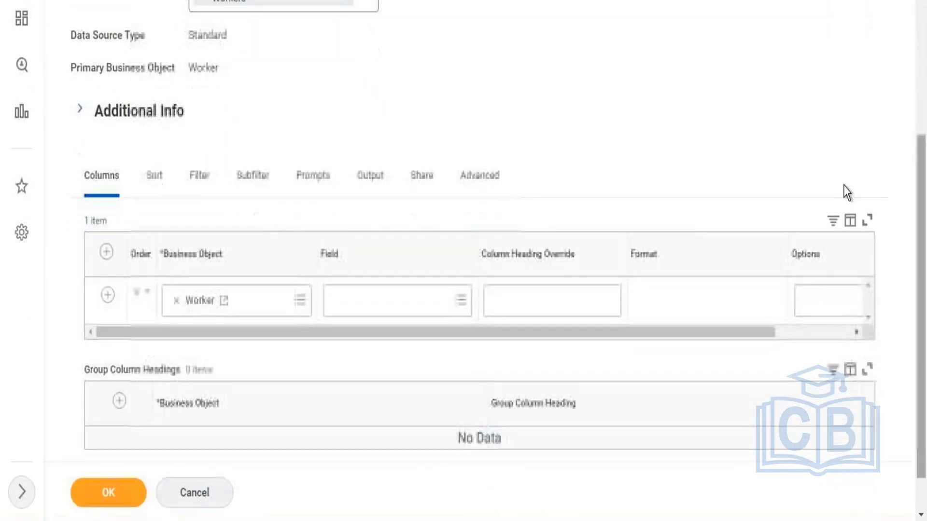
left_click(362, 306)
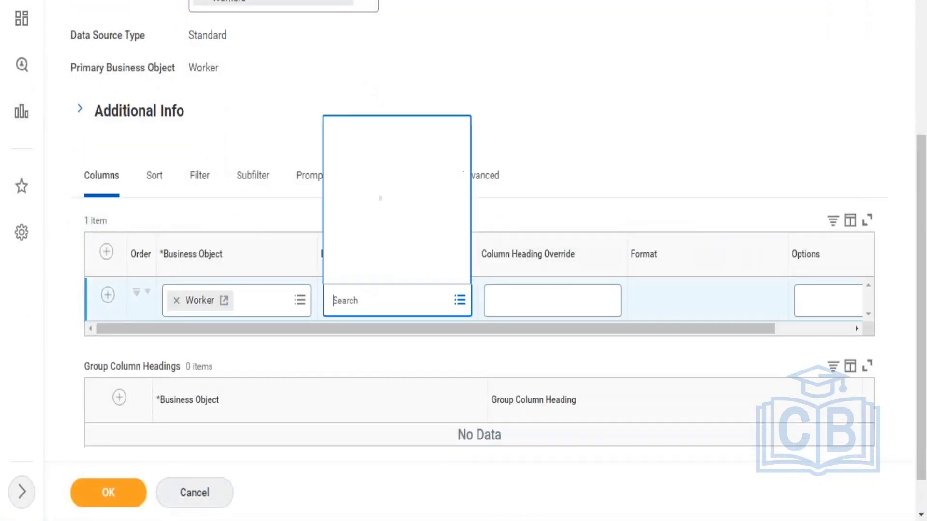
type("Emplo")
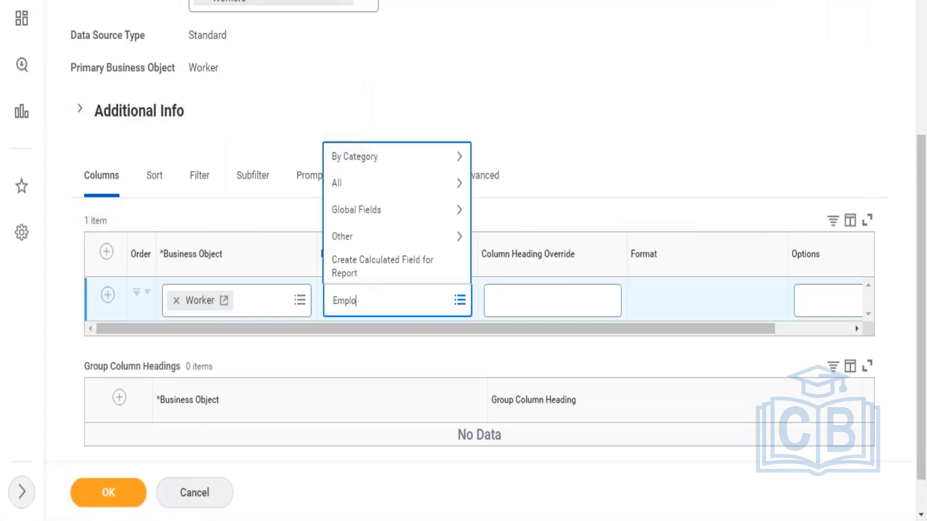
key("BackSpace")
key("BackSpace")
type("mployee ID")
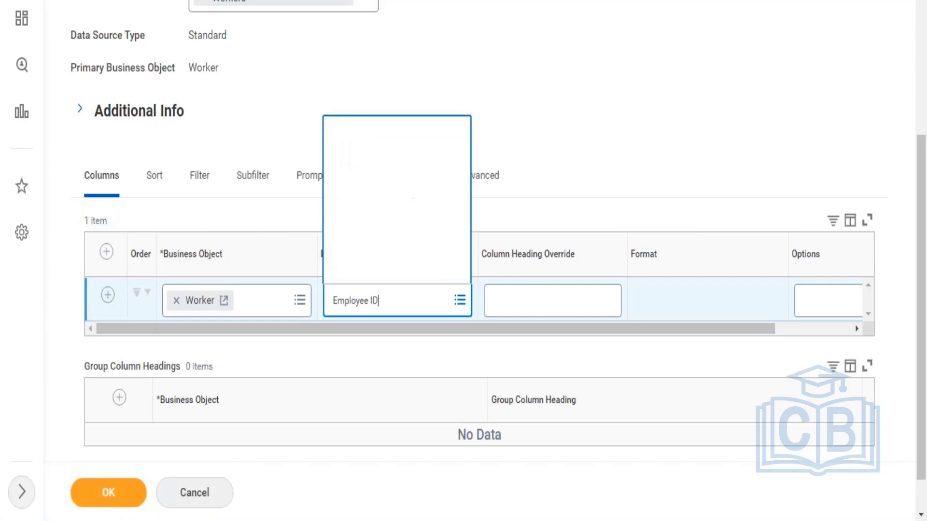
left_click(357, 240)
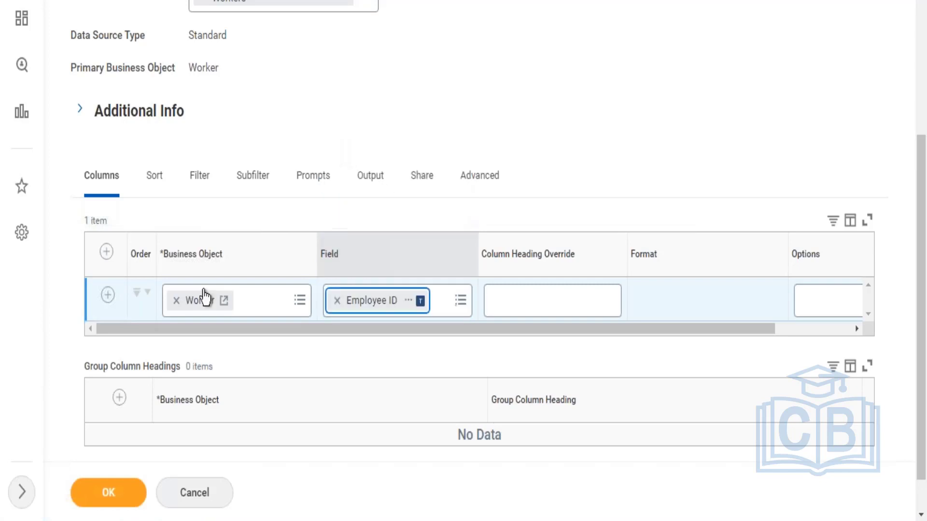
Step: Add a second column for the Worker business object and set its field to Worker
left_click(109, 296)
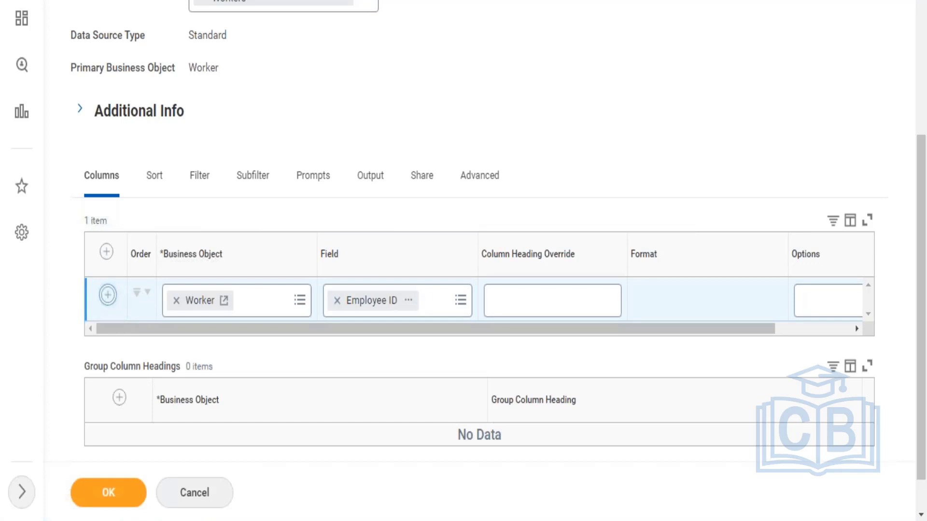
left_click(356, 350)
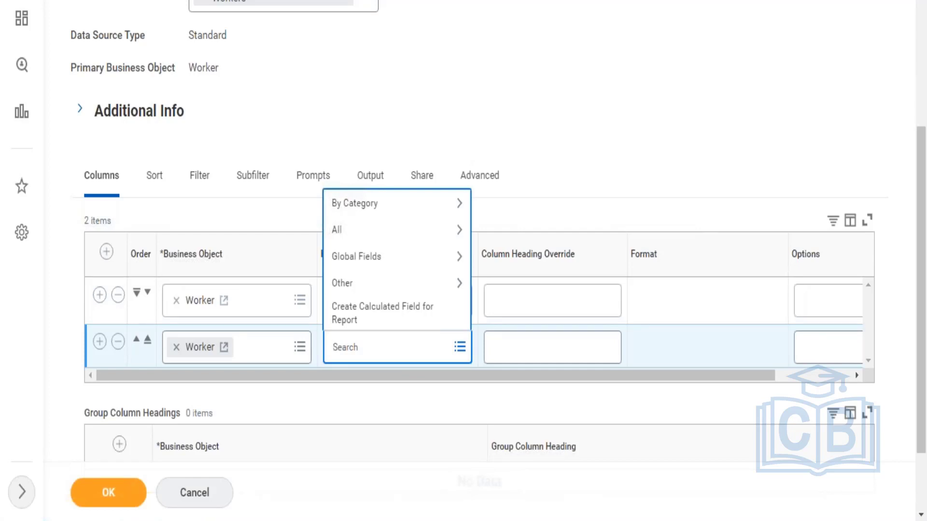
type("Worker")
key("Return")
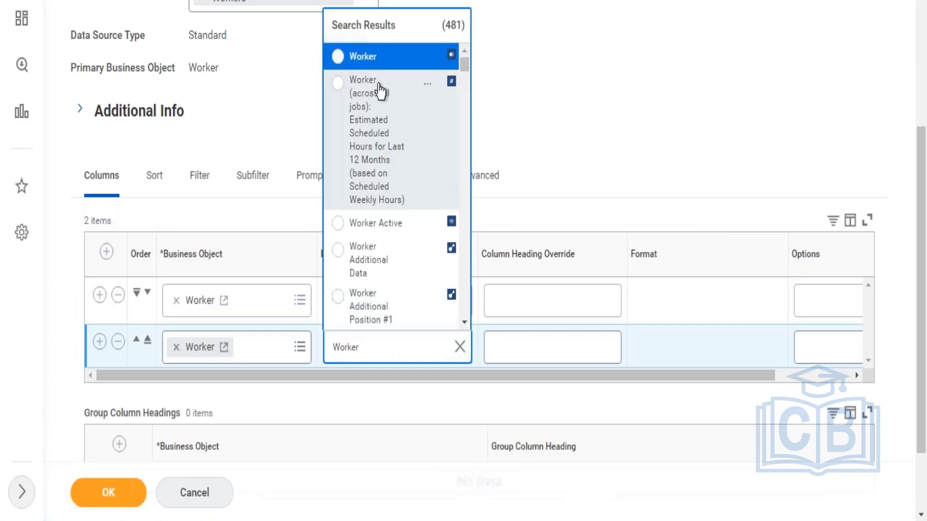
left_click(381, 69)
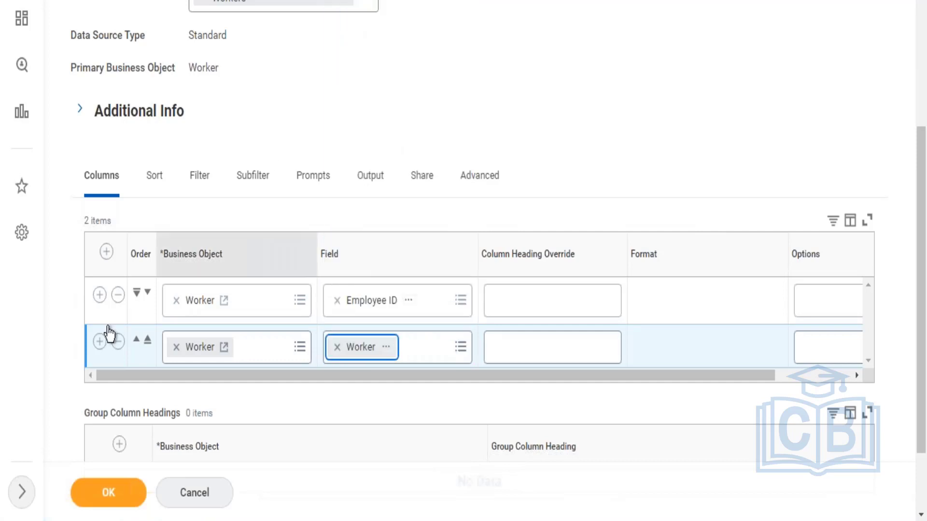
Step: Add a third column for the Worker business object and set its field to Supervisory Organization
left_click(99, 342)
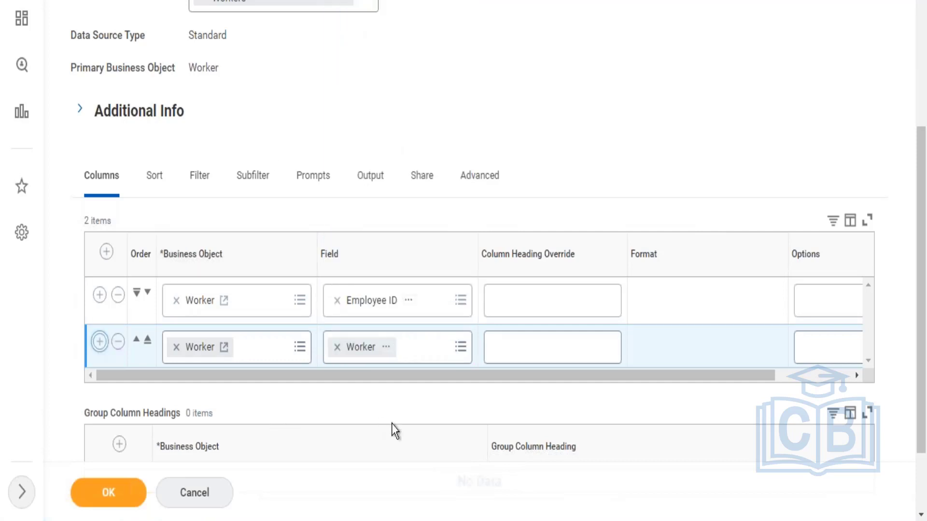
left_click(358, 405)
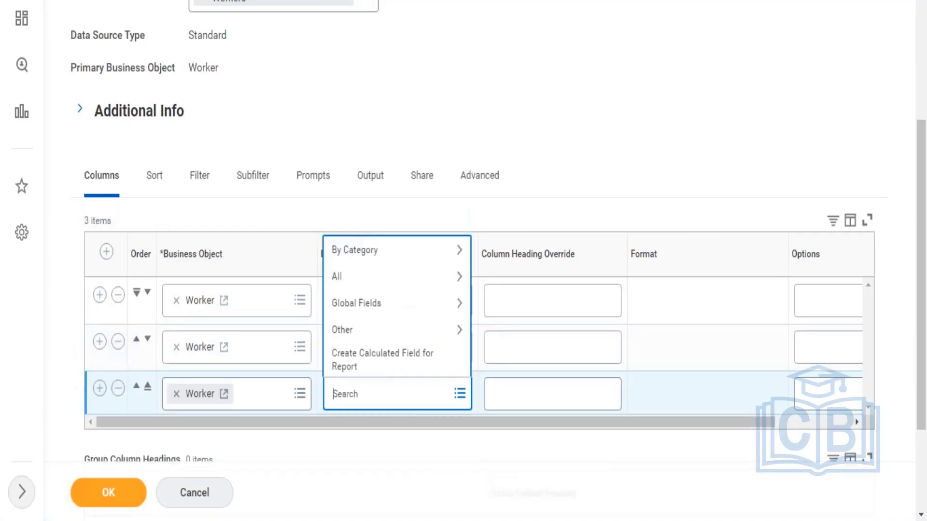
type("Supervisory Org")
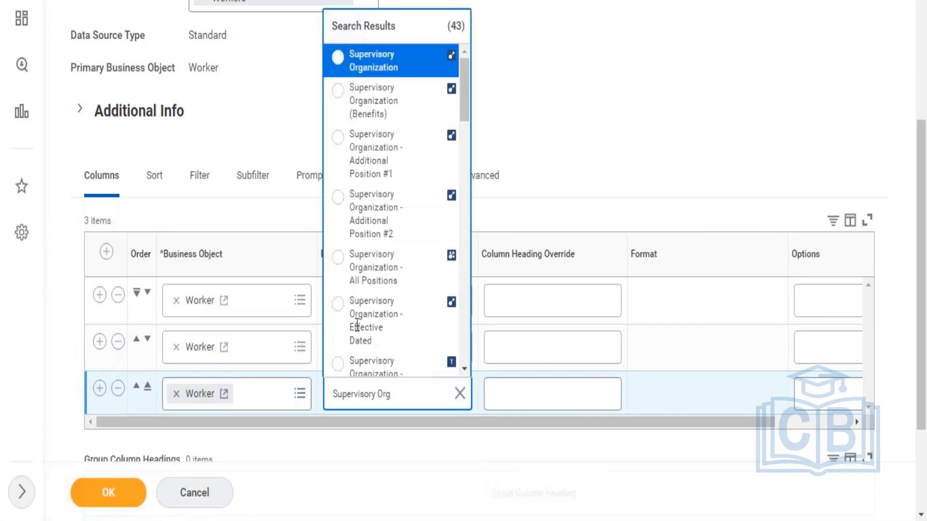
left_click(385, 72)
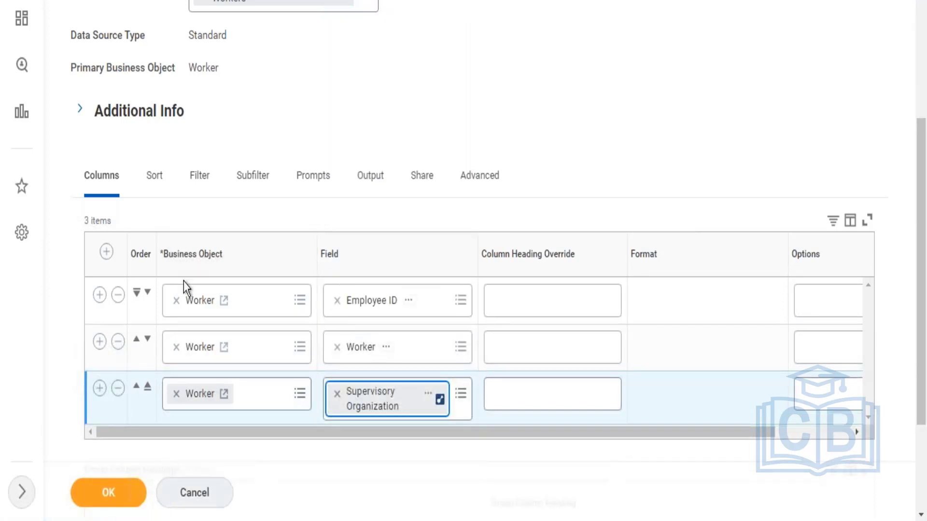
Step: Add a fourth column for the Worker business object and set its field to Cost Center
left_click(99, 387)
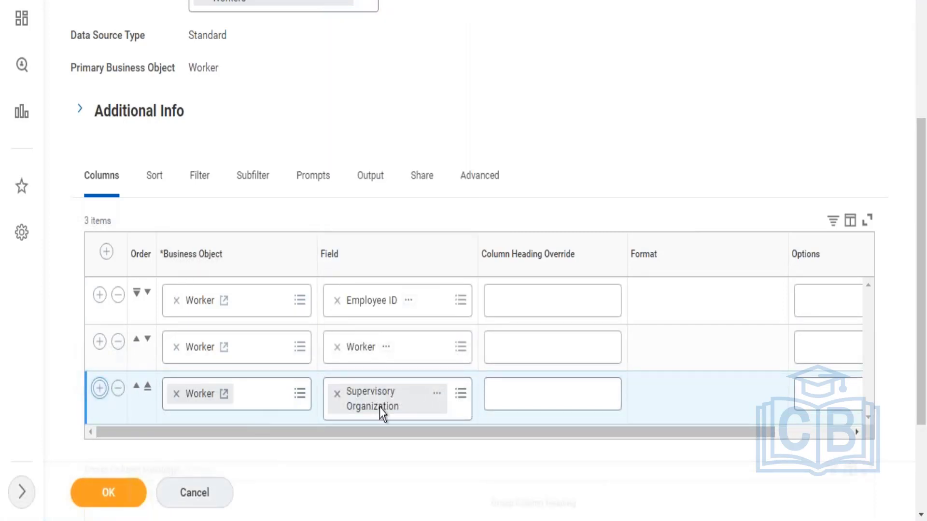
left_click(366, 449)
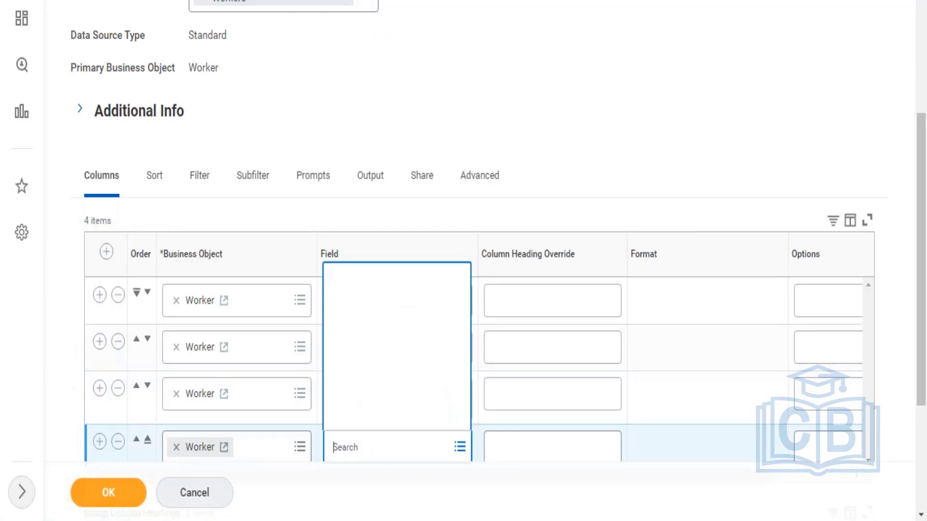
type("COst cen")
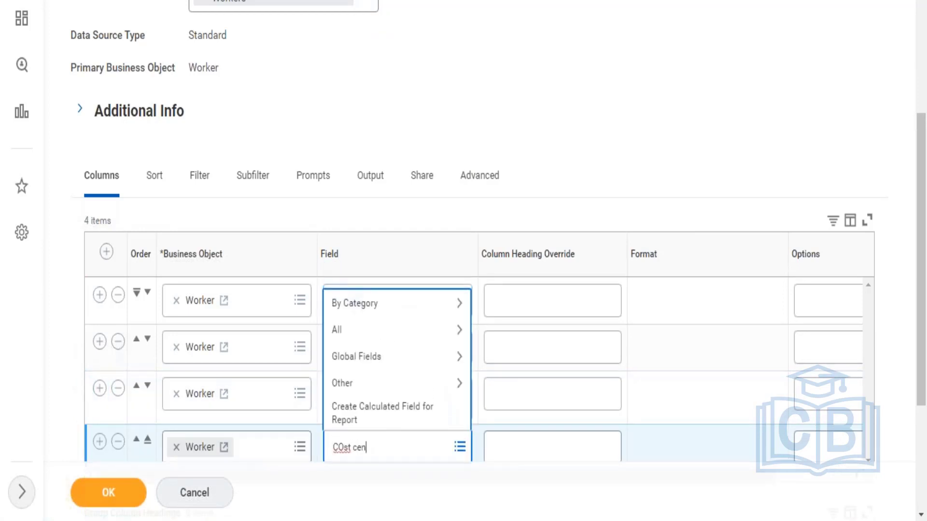
type("ter")
key("Return")
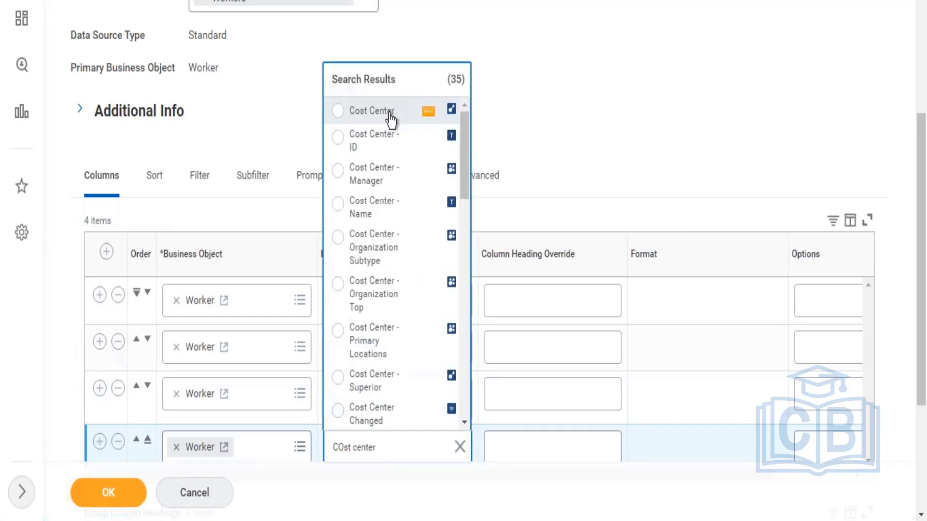
left_click(391, 120)
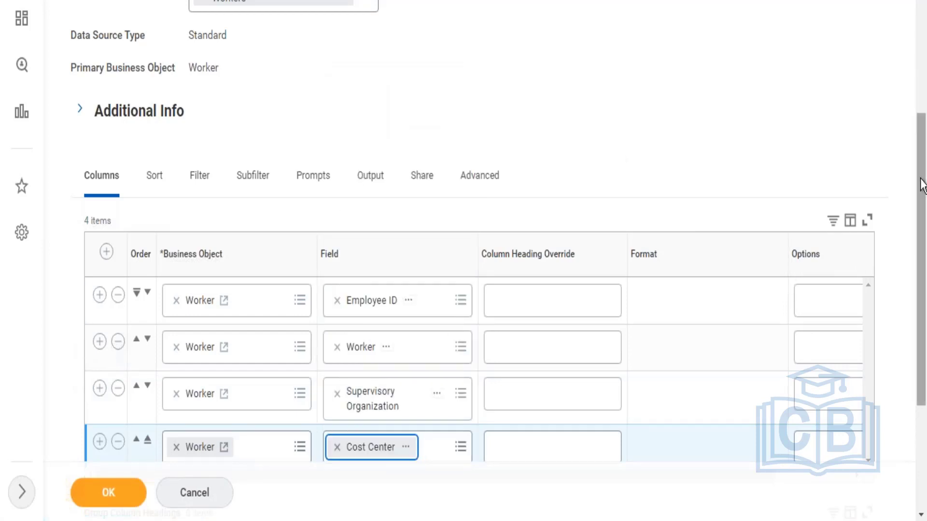
Step: Add a fifth column for the Worker business object and set its field to Active Status
scroll(923, 215, "down", 4)
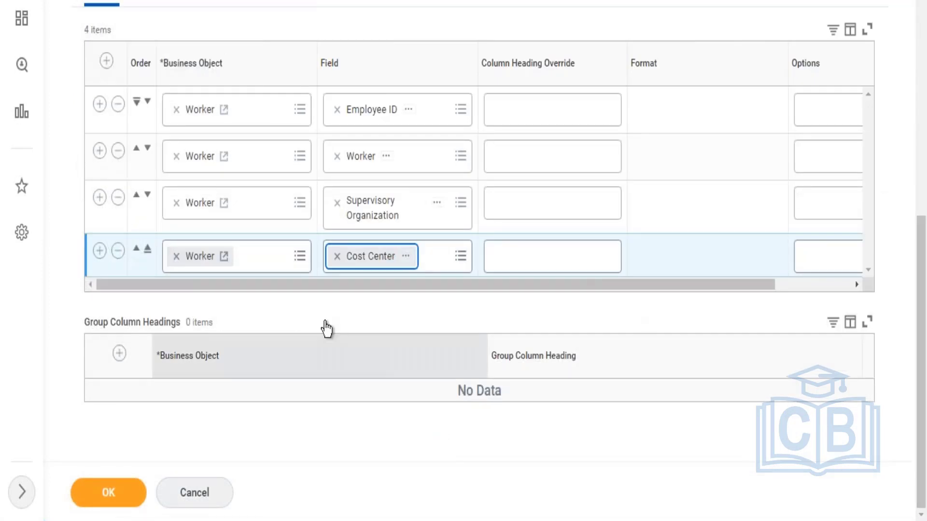
left_click(100, 251)
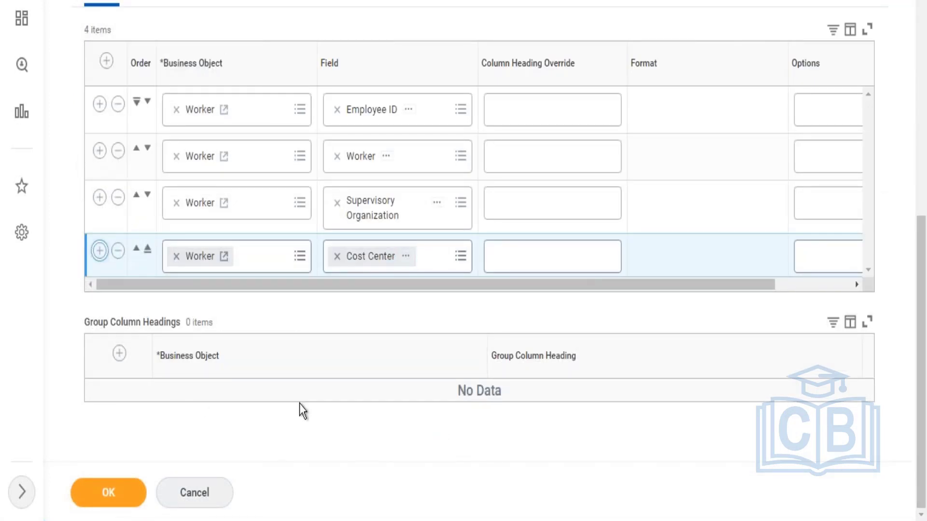
left_click(368, 309)
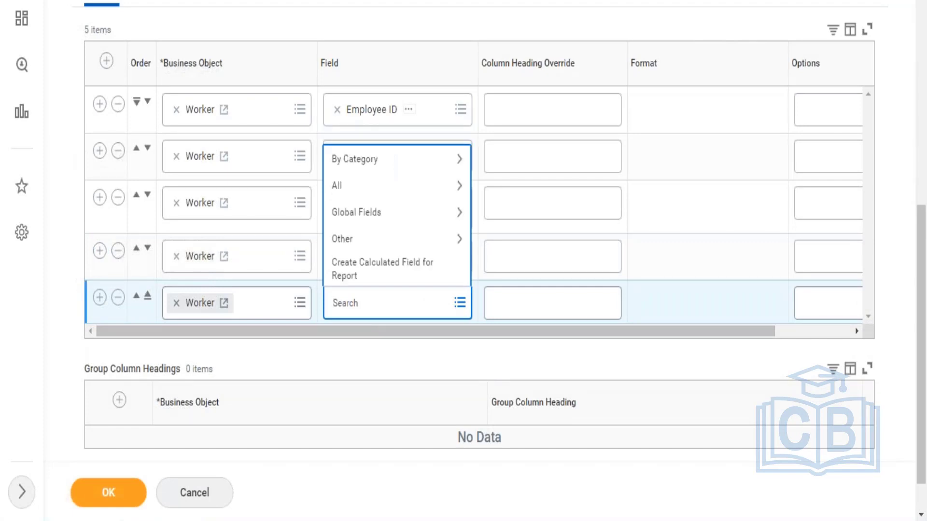
type("Active status")
key("Return")
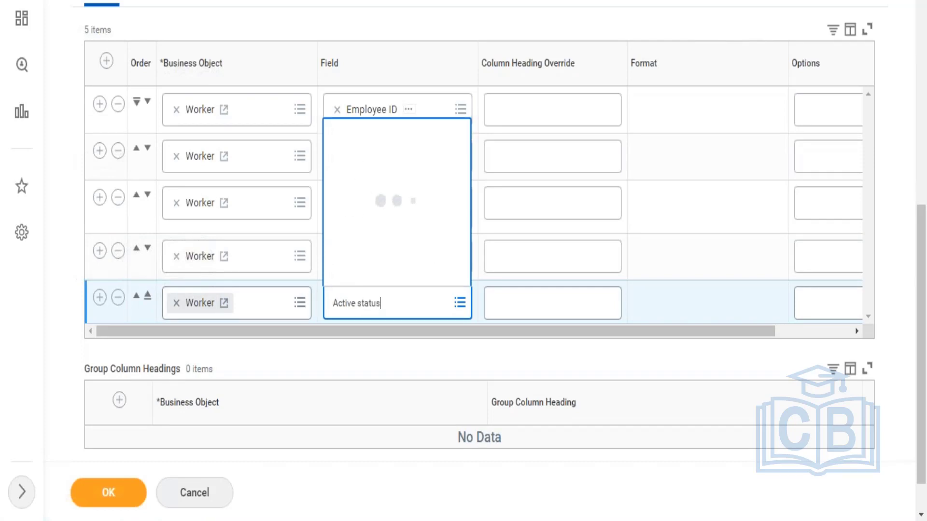
left_click(383, 63)
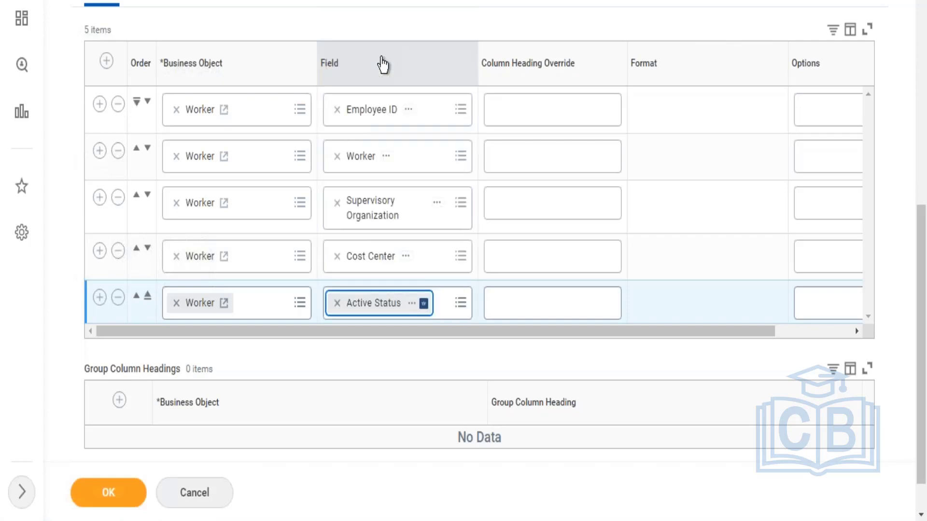
Step: Set the report's output type to Chart, expand its chart options and try to save the report
left_click(369, 5)
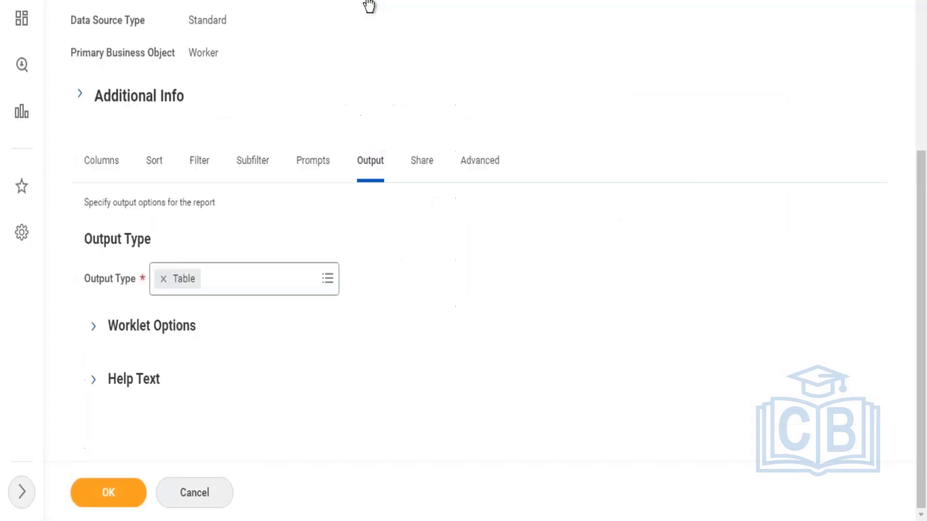
left_click(157, 284)
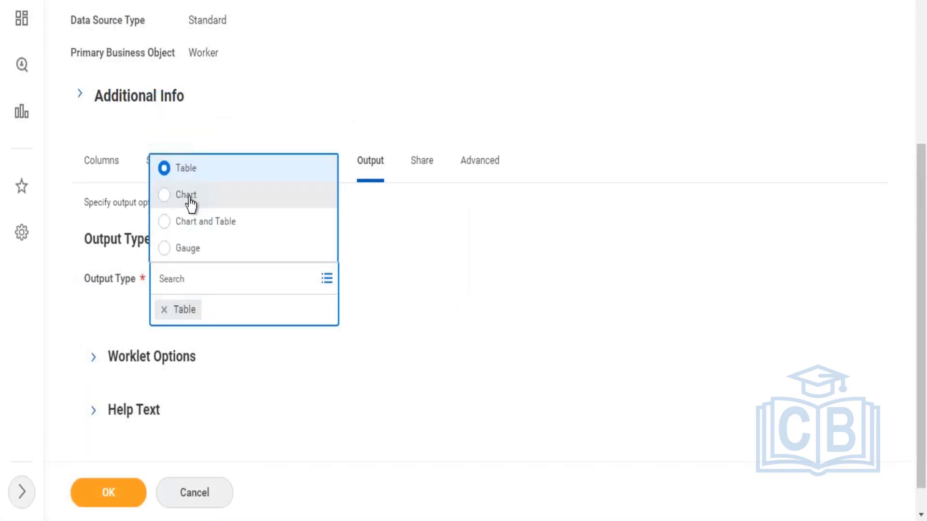
left_click(191, 198)
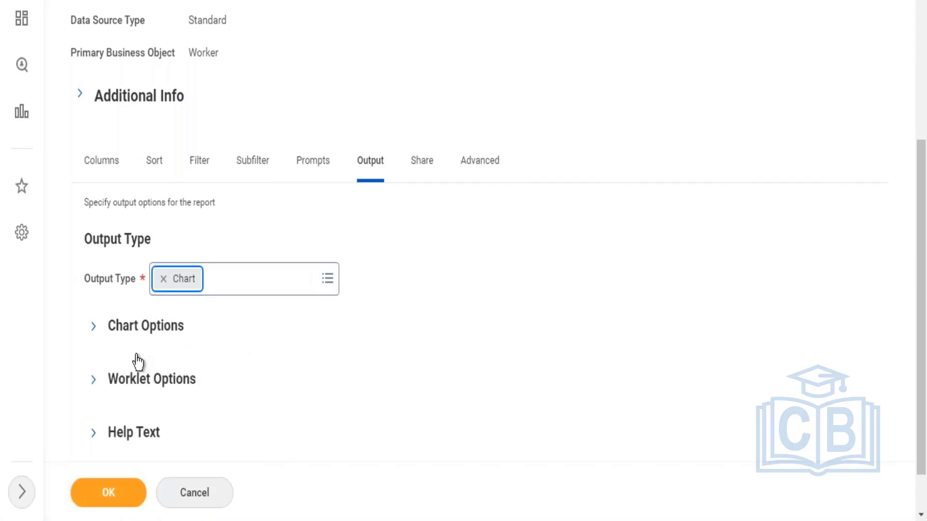
left_click(140, 326)
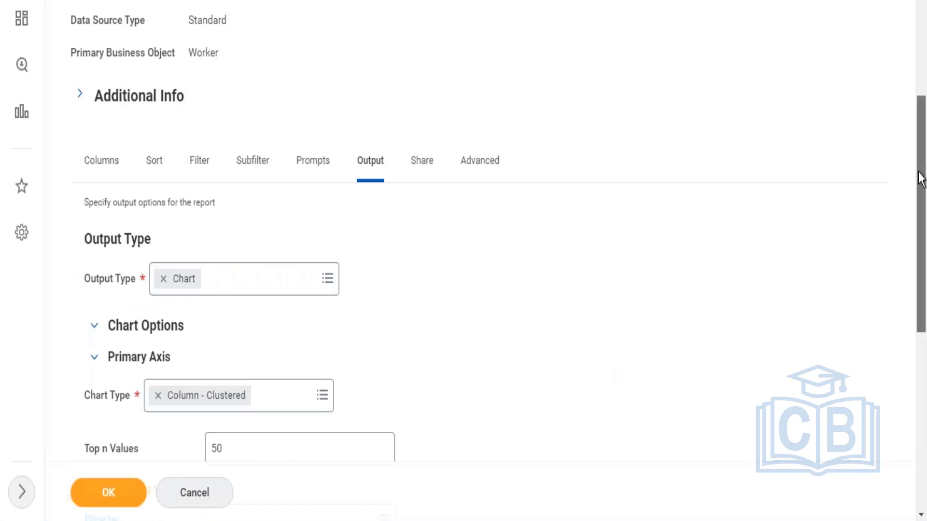
scroll(920, 179, "down", 2)
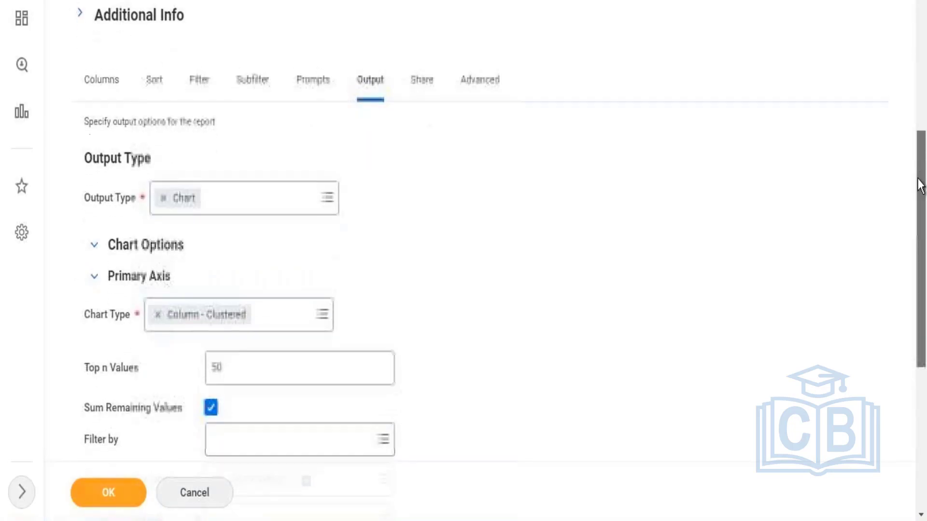
left_click(118, 494)
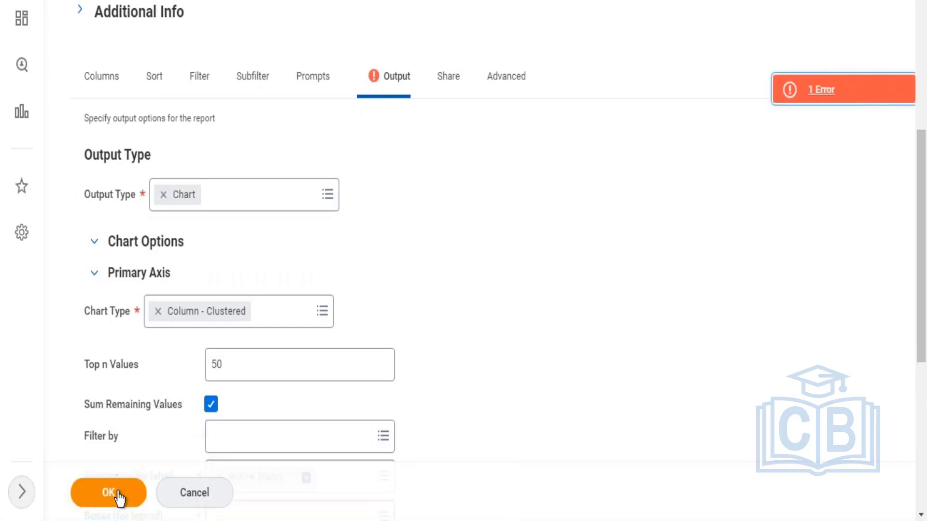
Step: Read the report's error details and check the available choices for the Series (for legend) field
left_click(408, 82)
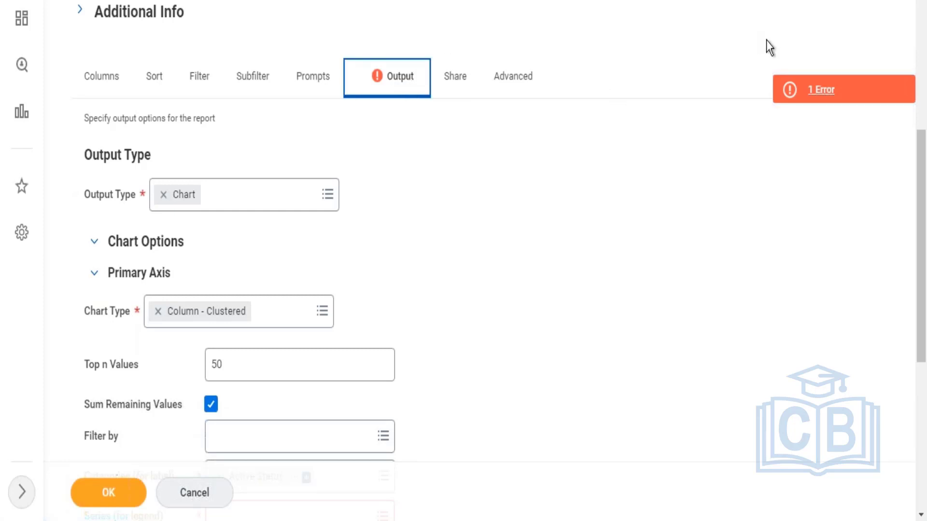
left_click(821, 89)
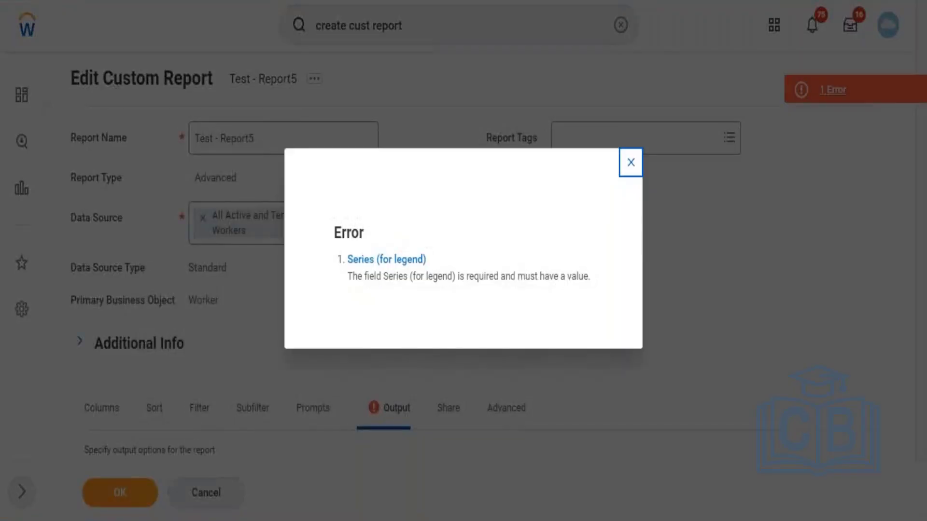
left_click(631, 162)
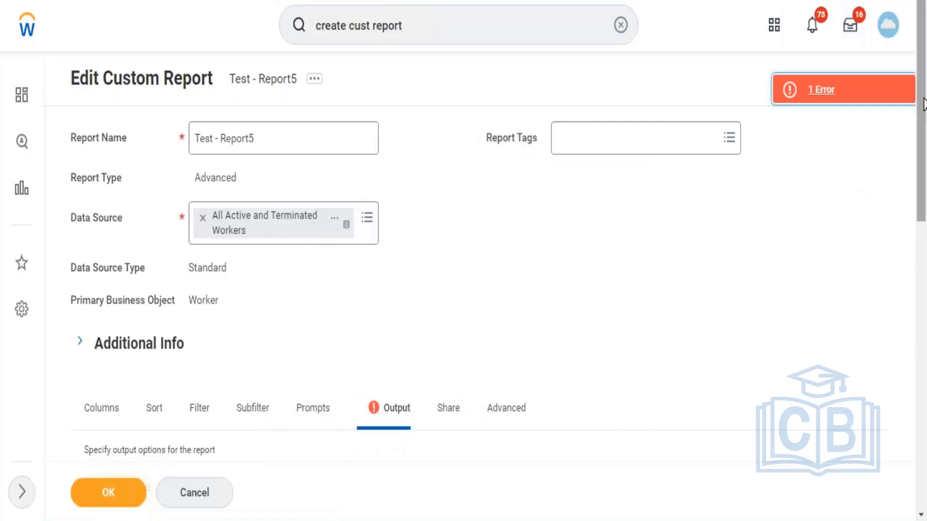
scroll(924, 225, "down", 5)
scroll(924, 225, "down", 5)
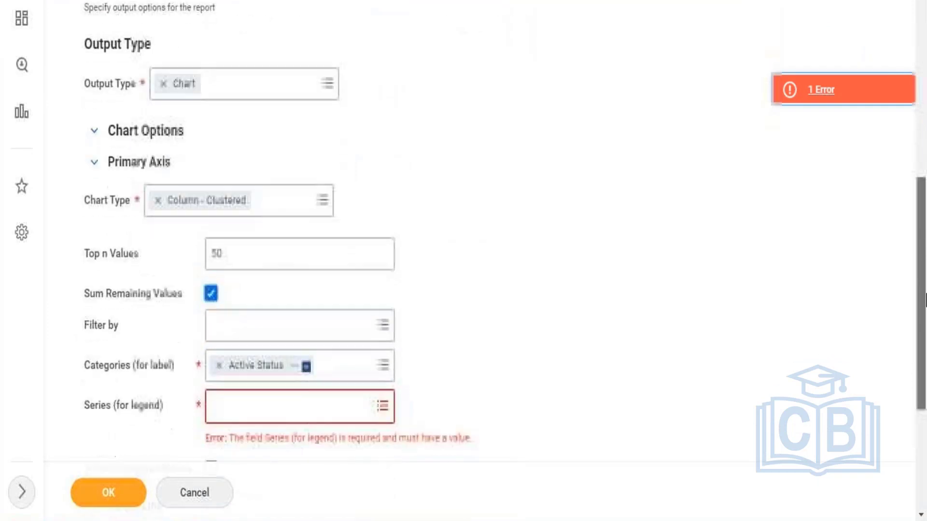
left_click(322, 384)
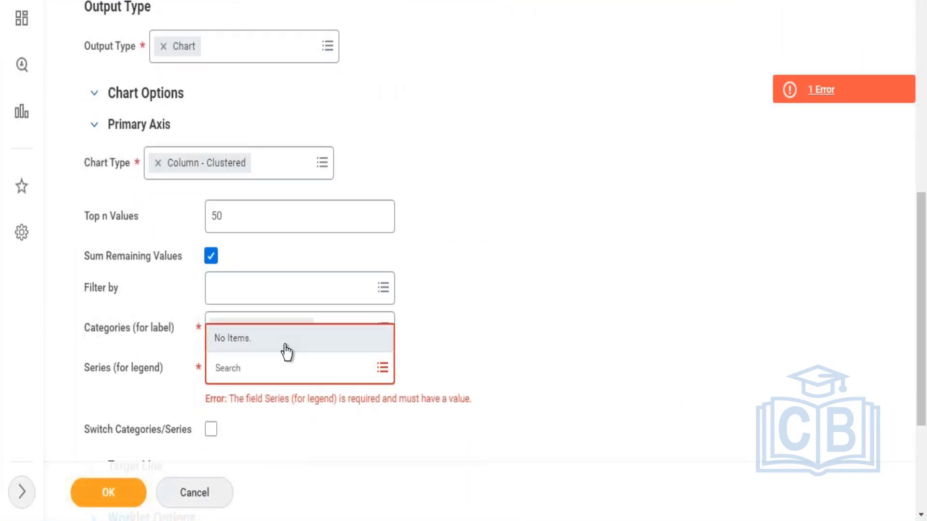
left_click(489, 354)
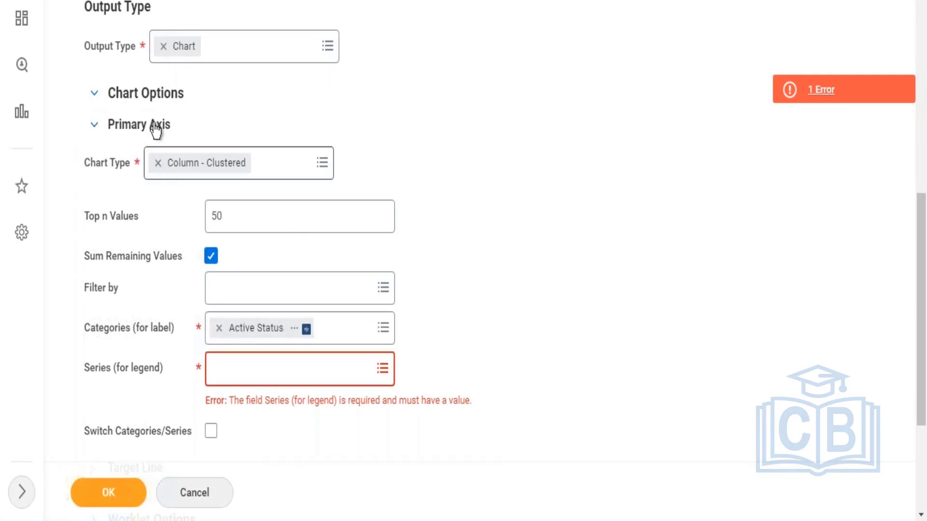
Step: Change the primary axis chart type to Column - Stacked and recheck the Series (for legend) choices
left_click(158, 163)
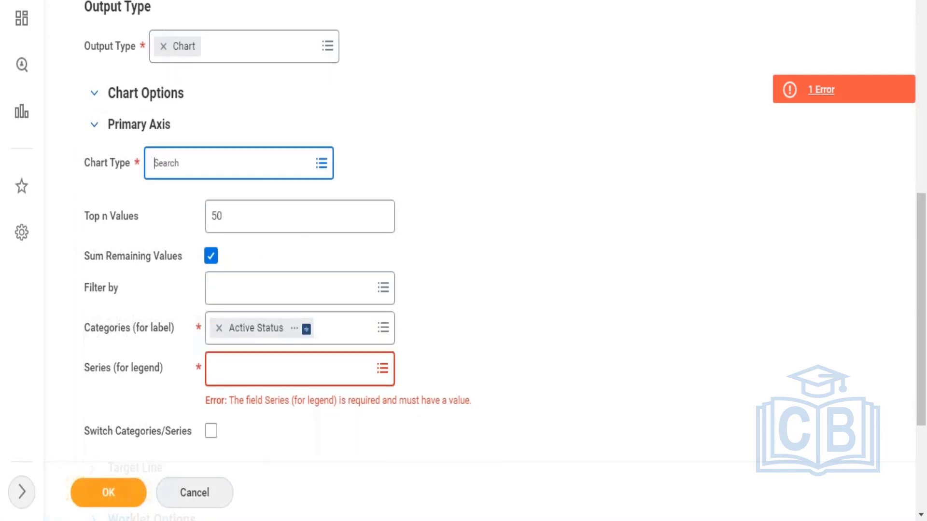
left_click(200, 162)
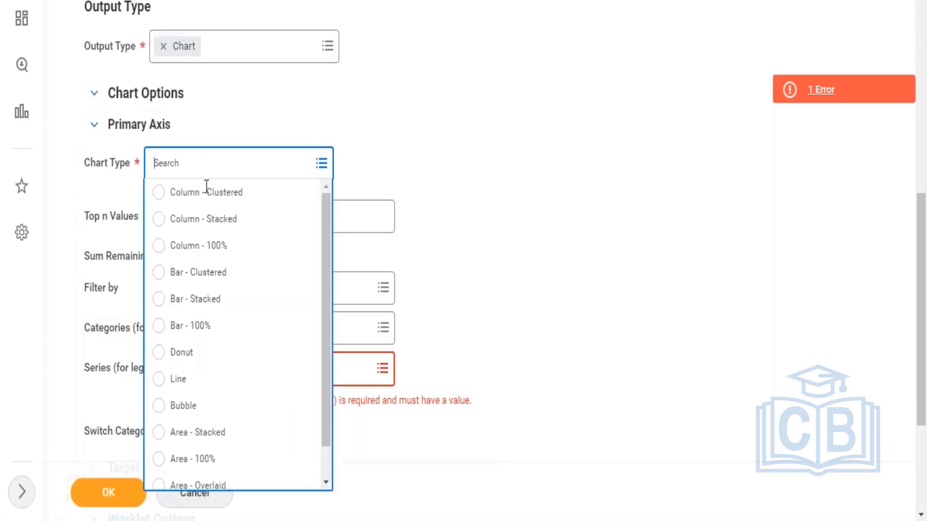
left_click(205, 221)
left_click(300, 369)
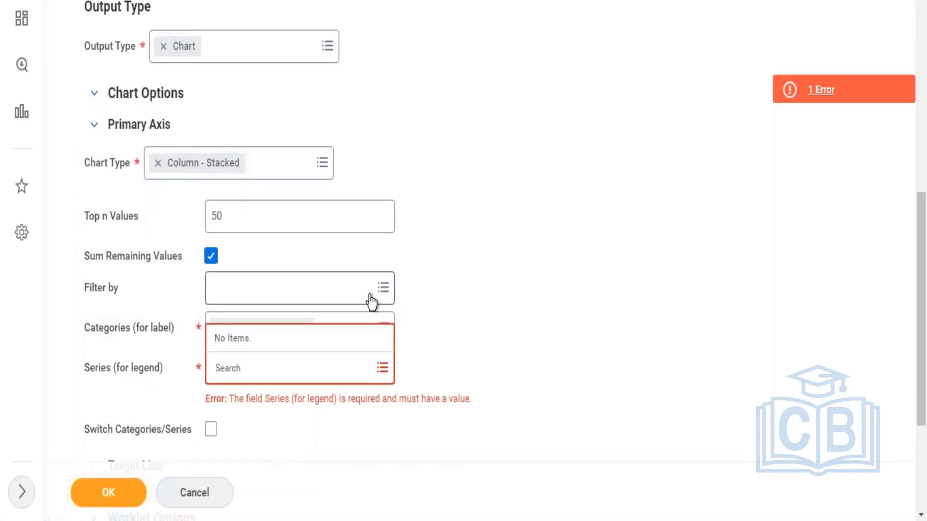
left_click(483, 353)
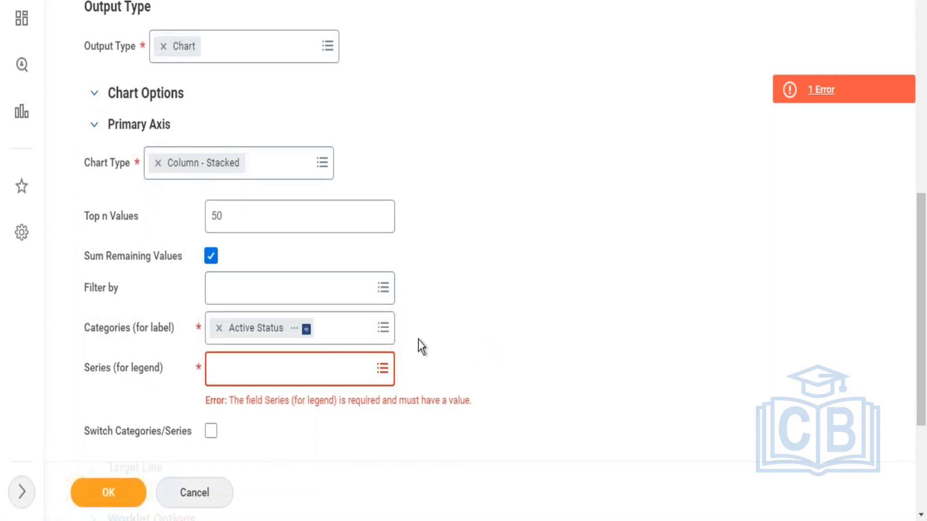
Step: Turn on Switch Categories/Series and set the report's output type to Chart and Table
left_click(210, 433)
left_click_drag(924, 299, 917, 241)
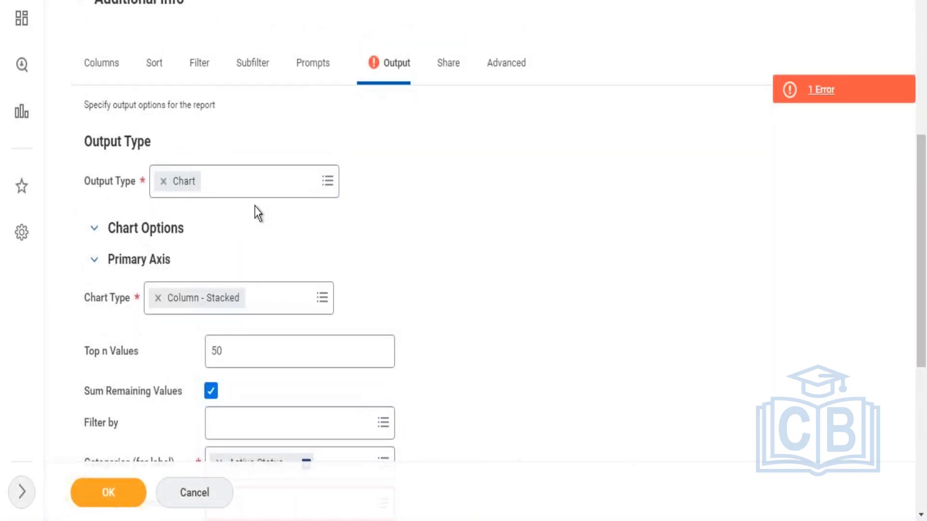
left_click(251, 182)
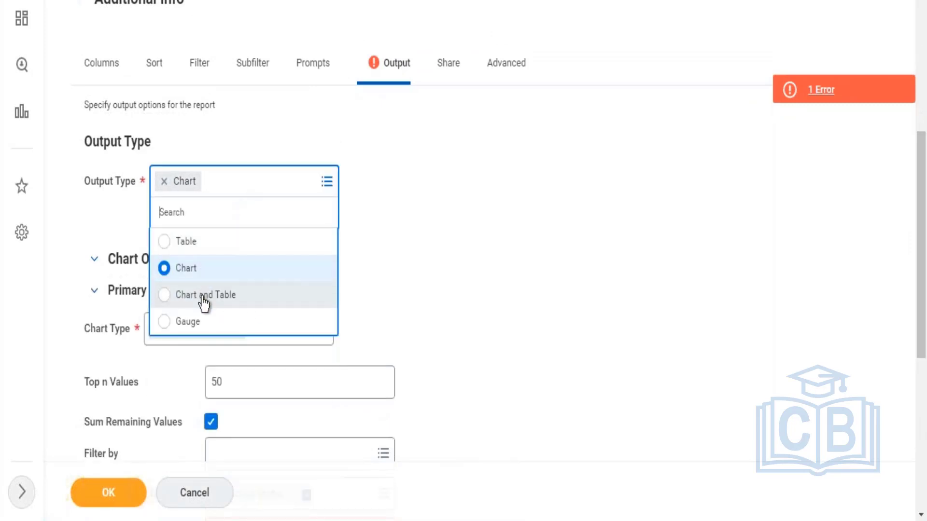
left_click(203, 295)
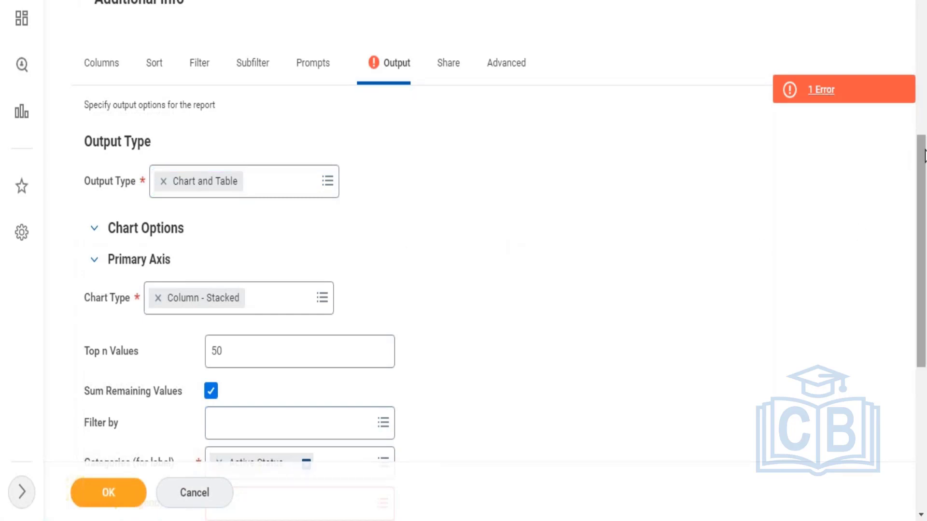
Step: Set the primary axis Categories (for label) field to Employee ID
left_click_drag(925, 184, 924, 260)
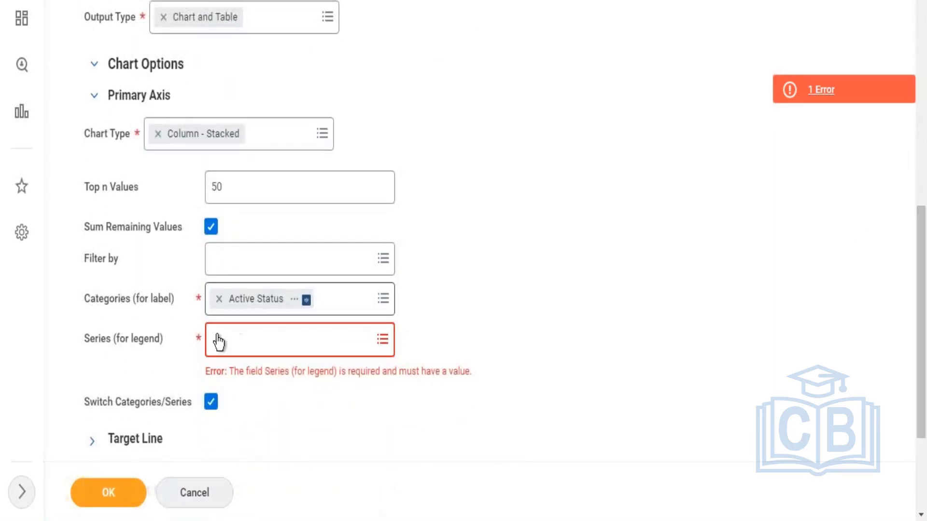
left_click(220, 299)
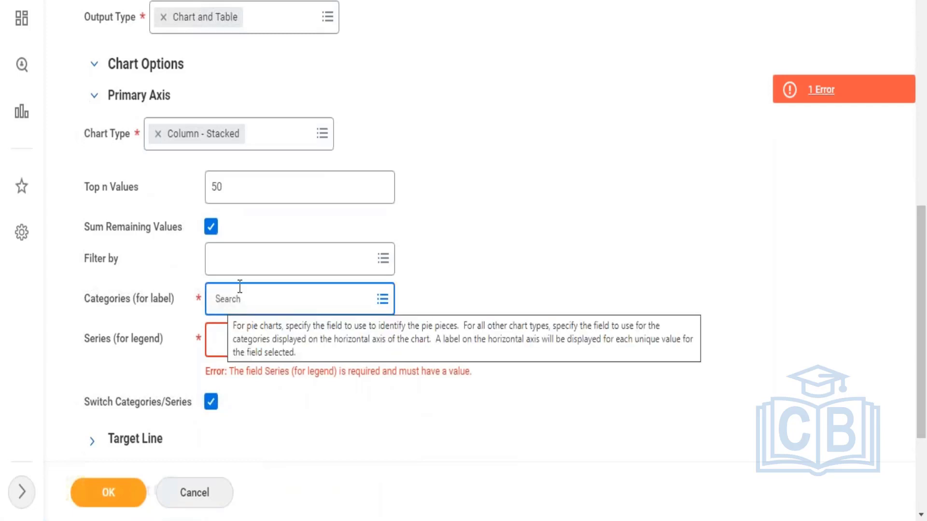
left_click(269, 265)
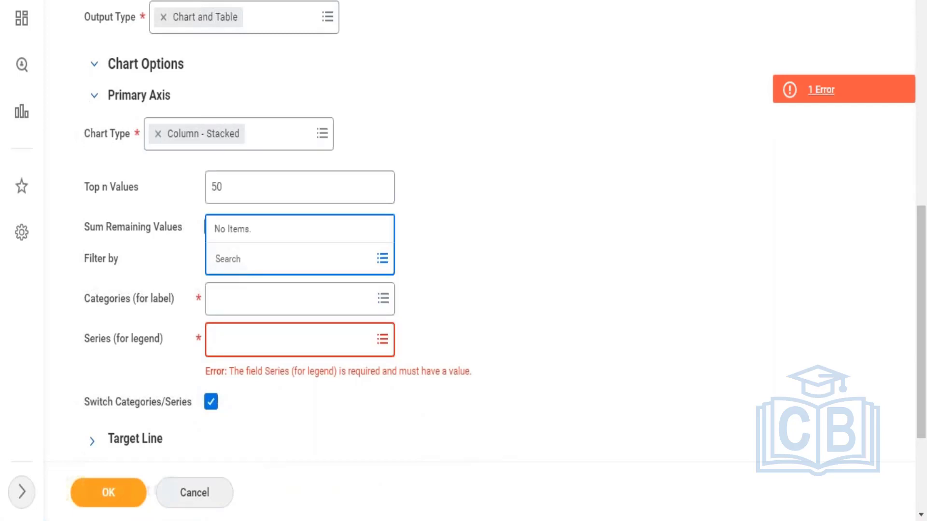
left_click(241, 304)
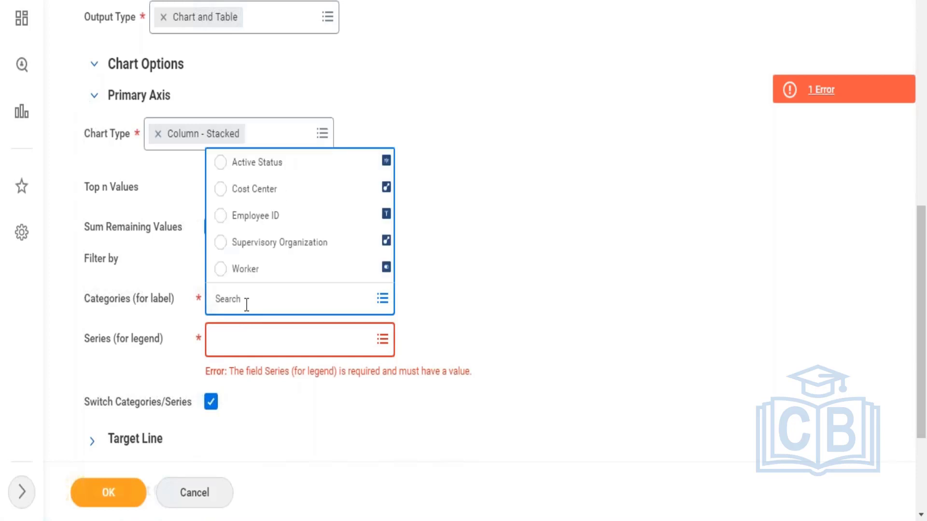
left_click(272, 170)
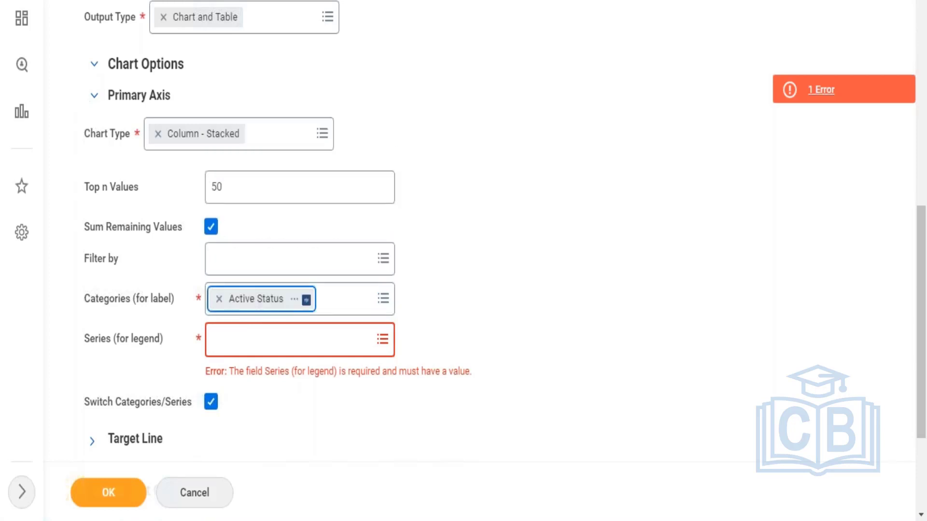
left_click(220, 299)
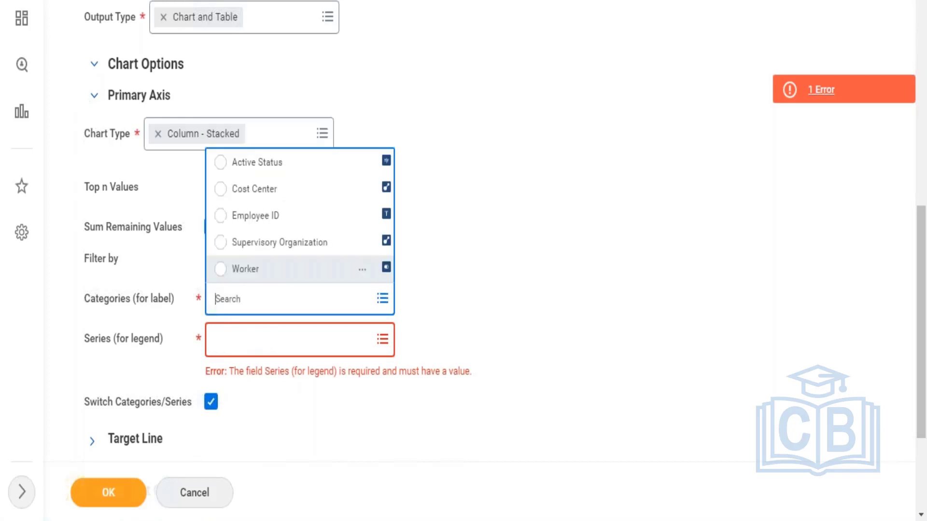
left_click(250, 219)
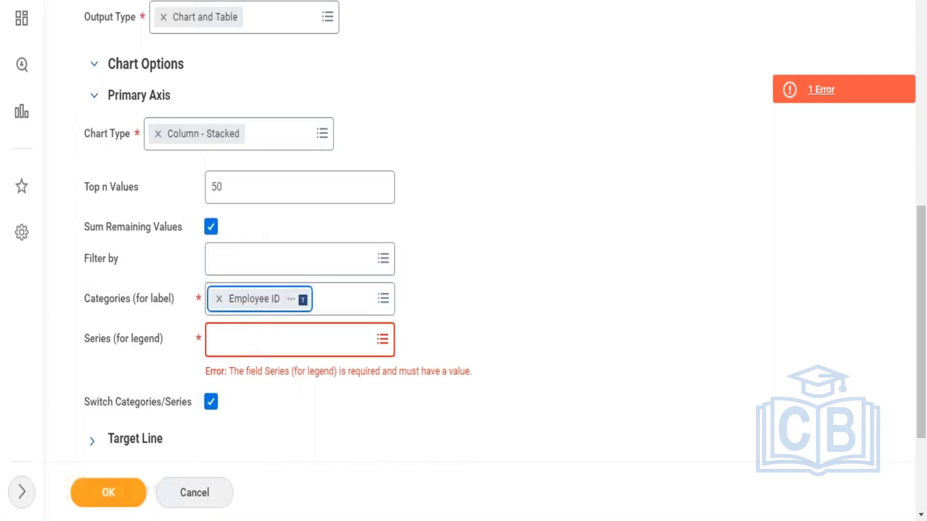
Step: Search the Series (for legend) field for "Emplo" and look through its All category
left_click(246, 336)
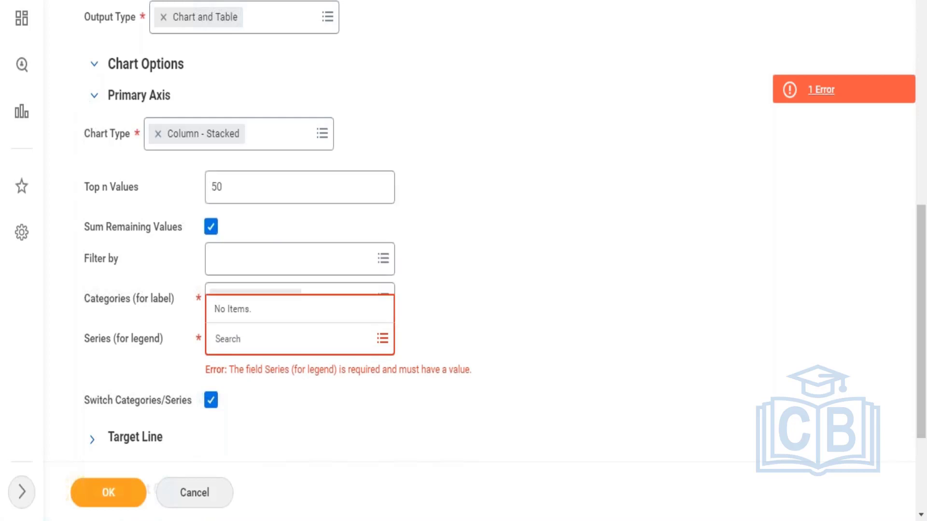
type("Emplo")
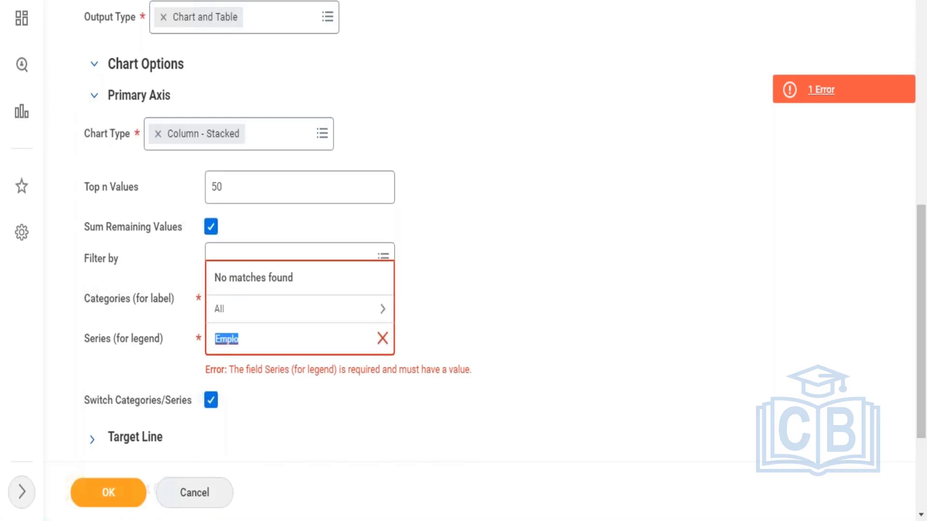
left_click(285, 310)
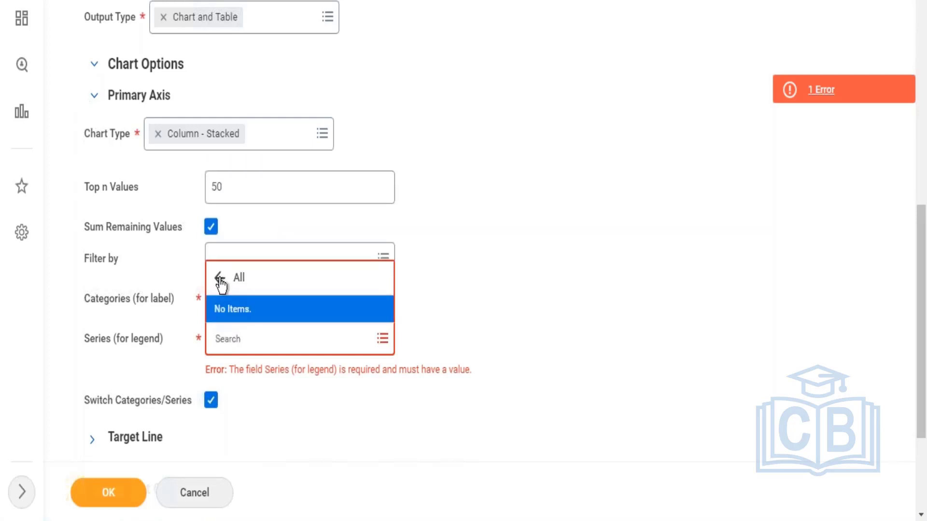
left_click(219, 279)
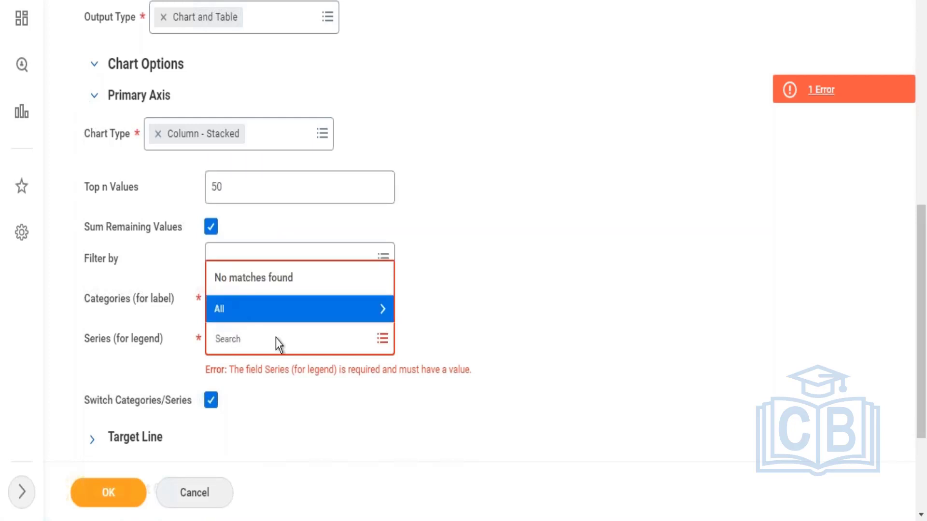
left_click(383, 402)
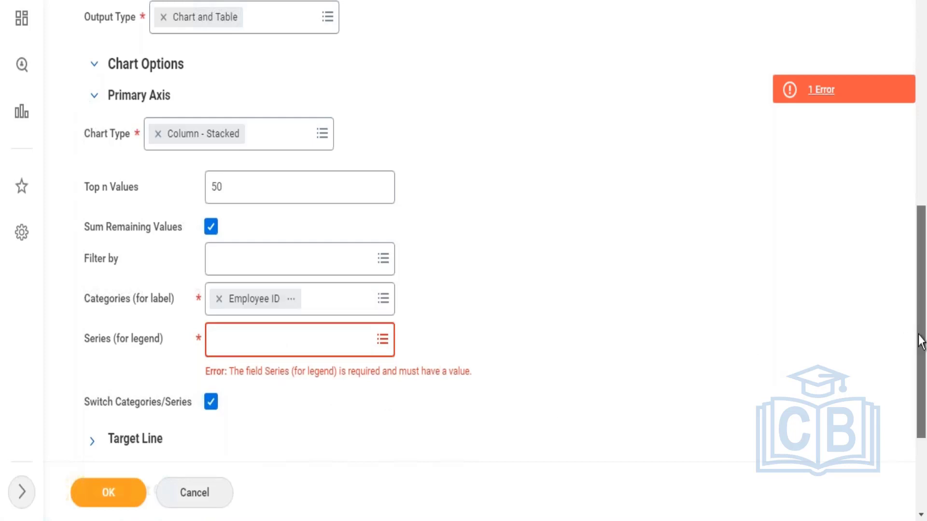
Step: Recheck the available choices for the Series (for legend) field against the other chart options
scroll(921, 340, "down", 3)
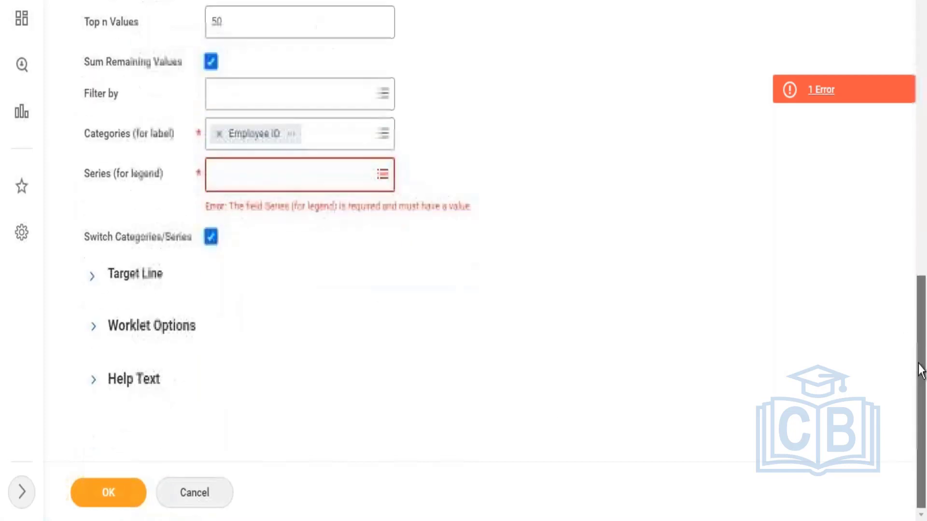
left_click(293, 167)
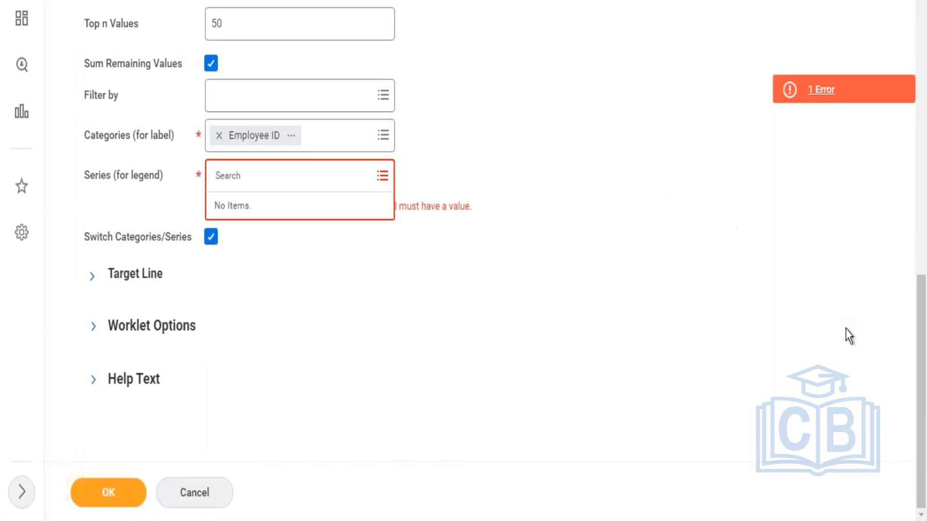
left_click_drag(914, 357, 912, 292)
scroll(912, 285, "up", 2)
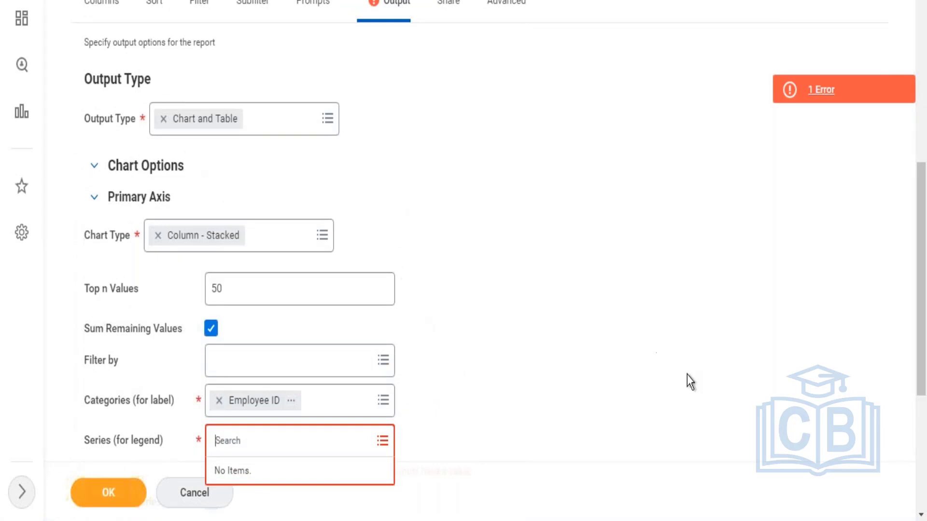
scroll(925, 359, "down", 5)
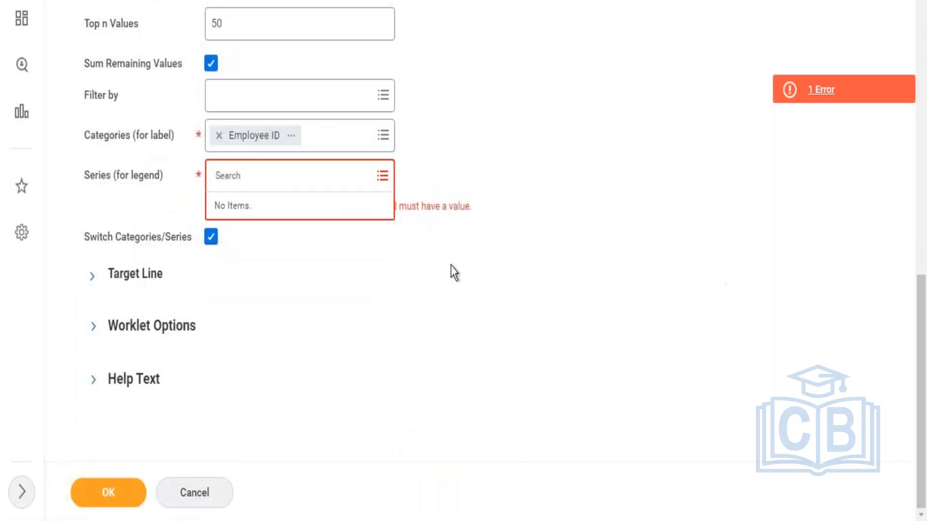
left_click(351, 294)
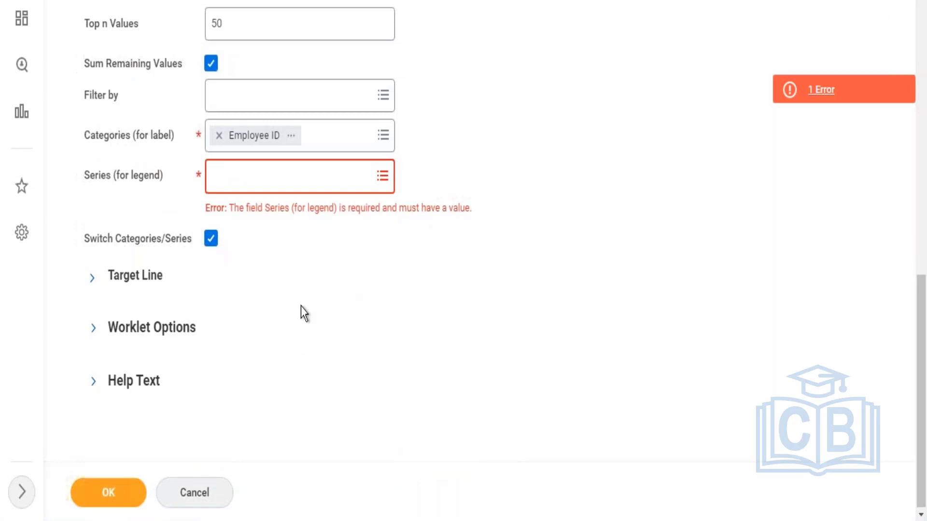
left_click(354, 181)
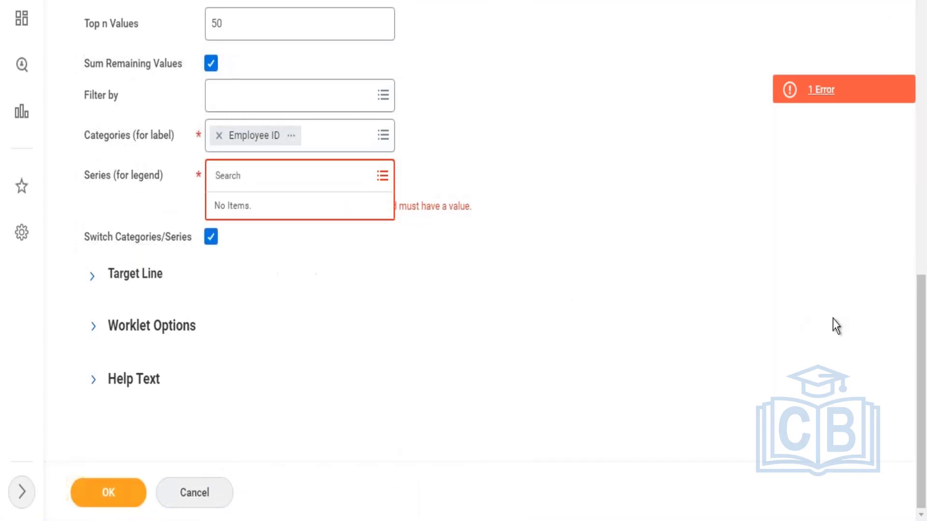
Step: Review the full list of chart types available for the primary axis, without changing the selection
scroll(912, 263, "up", 5)
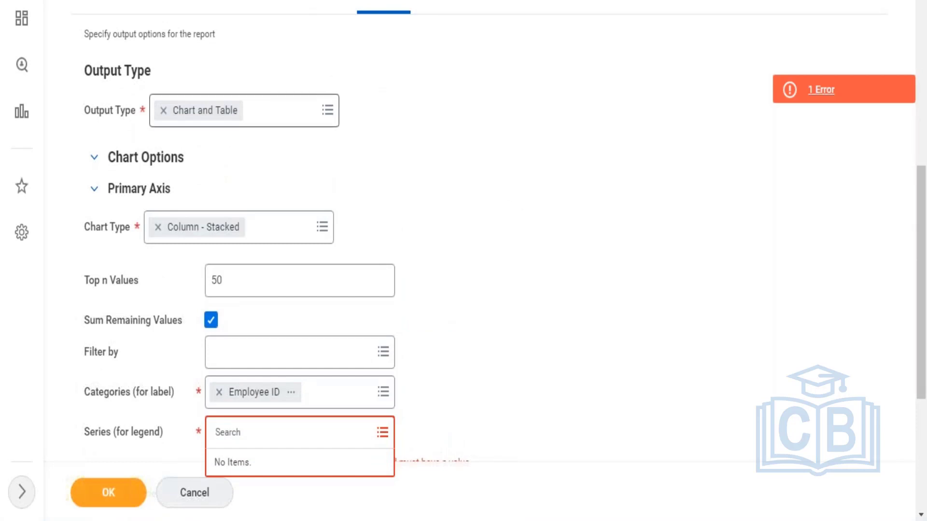
left_click(277, 238)
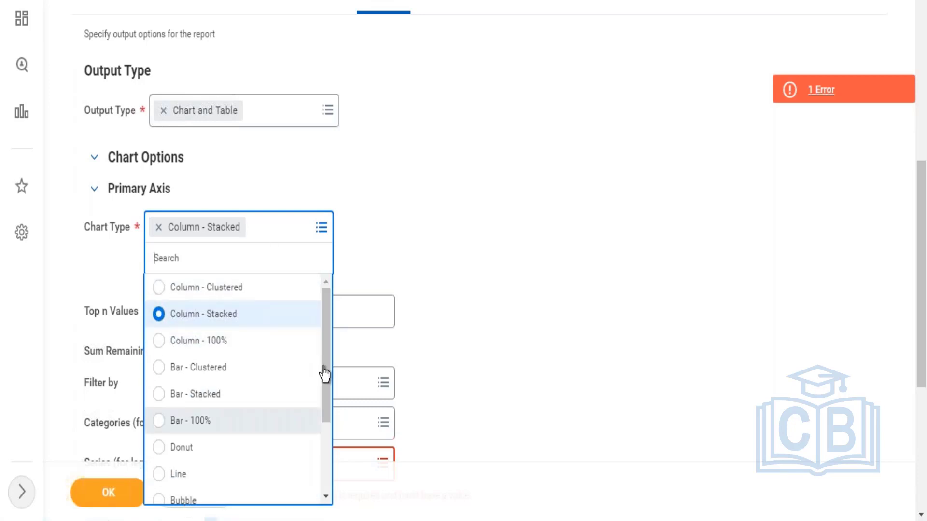
left_click_drag(324, 317, 318, 460)
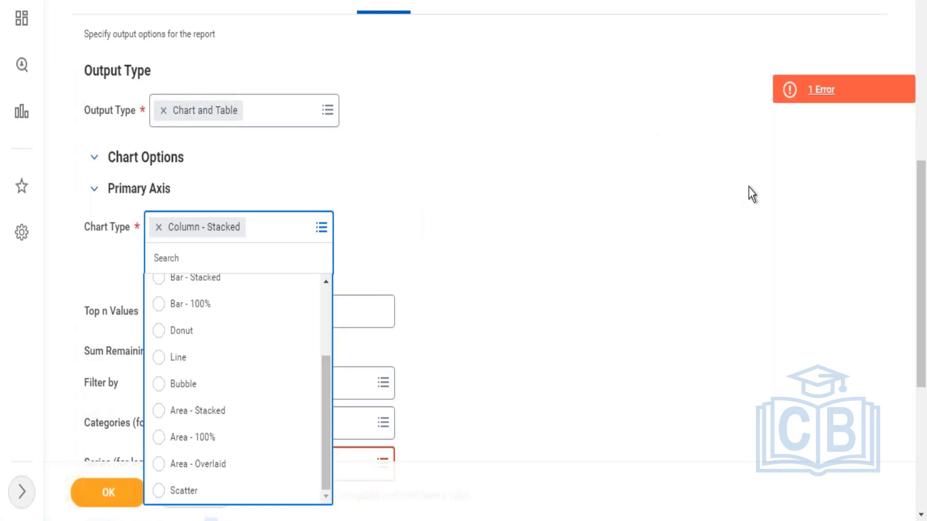
scroll(922, 96, "up", 9)
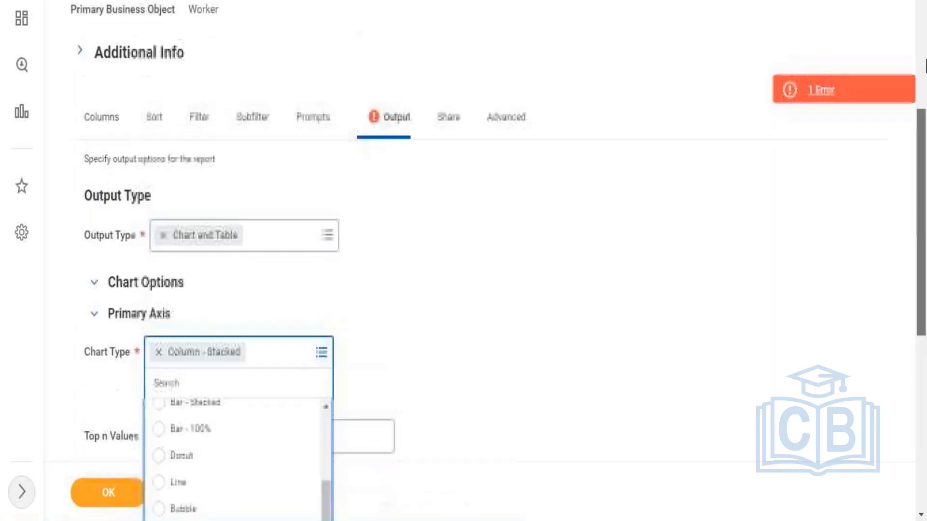
scroll(917, 97, "down", 5)
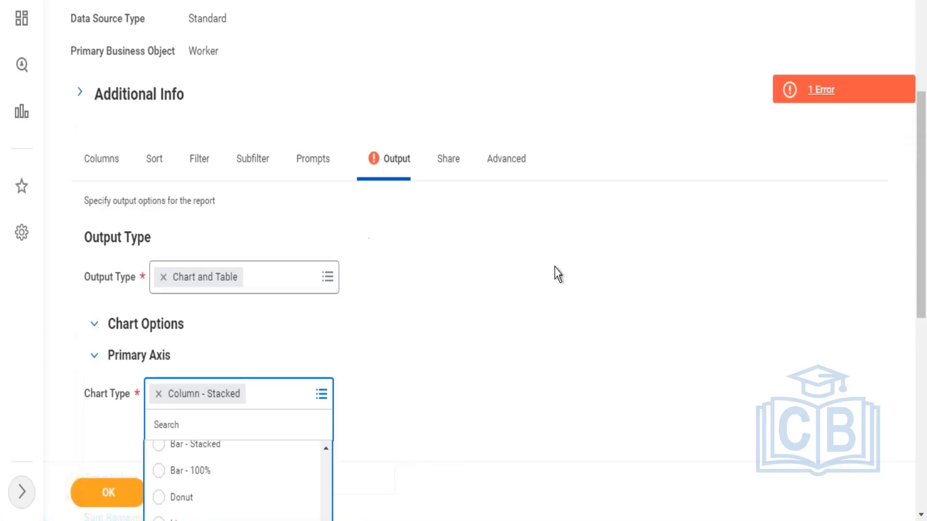
left_click_drag(922, 220, 922, 323)
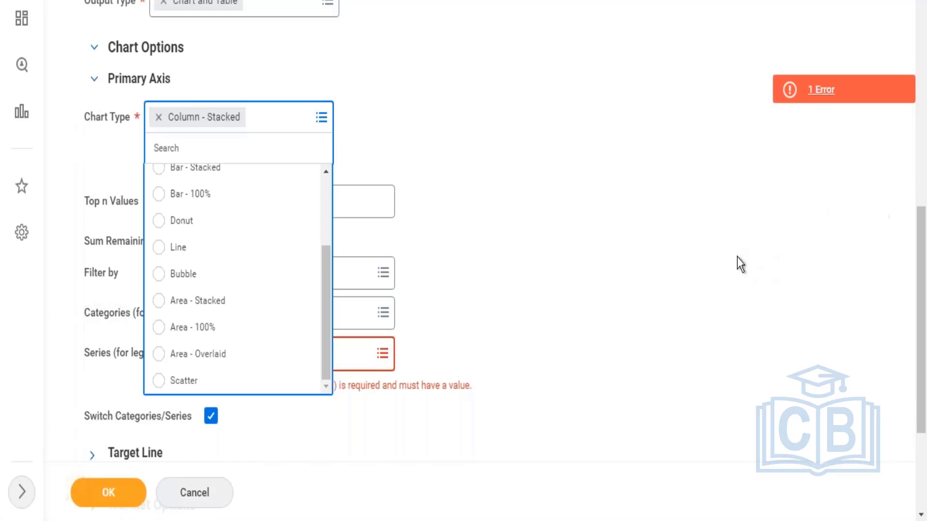
left_click(626, 238)
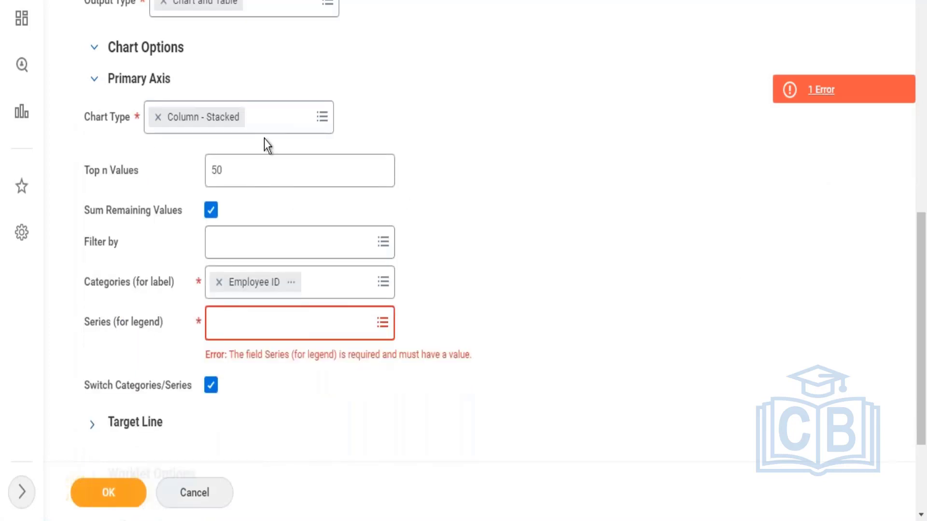
left_click(322, 117)
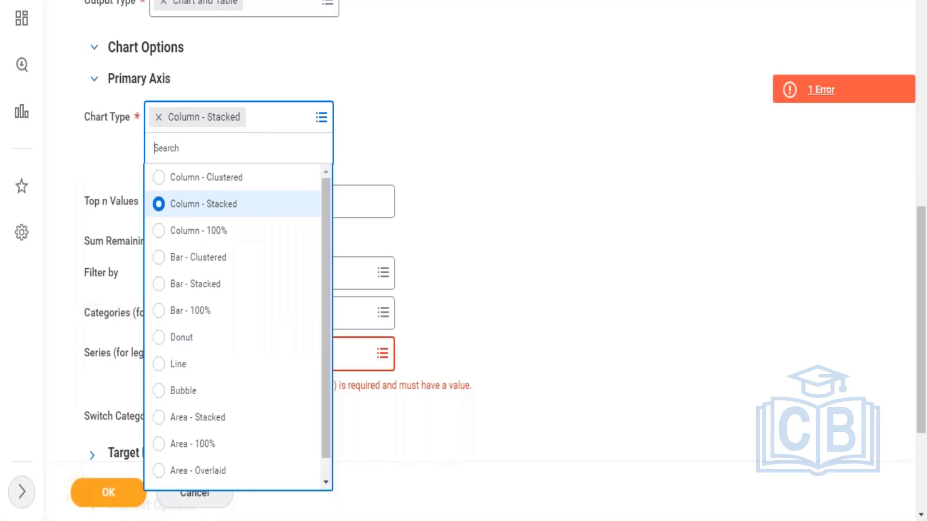
key("Escape")
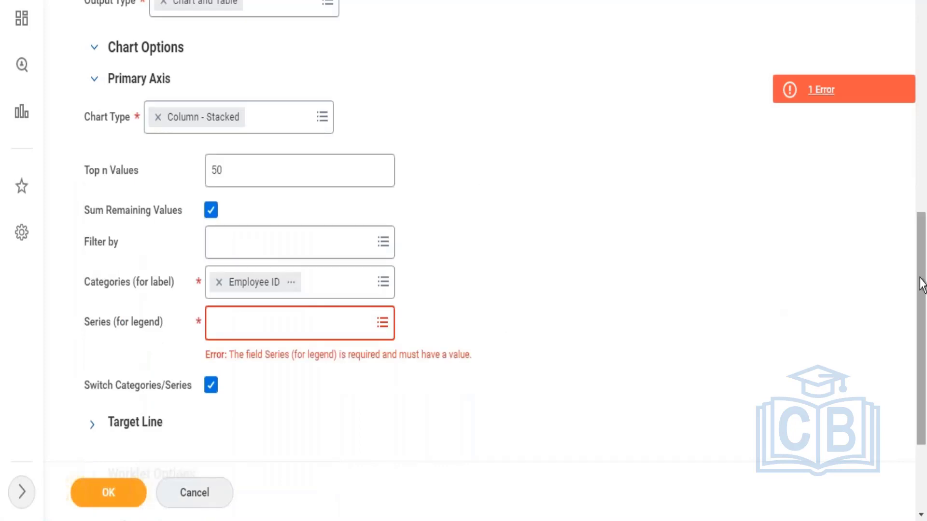
Step: Reset the chart options by switching the output type to Table and back to Chart and Table
scroll(916, 207, "up", 5)
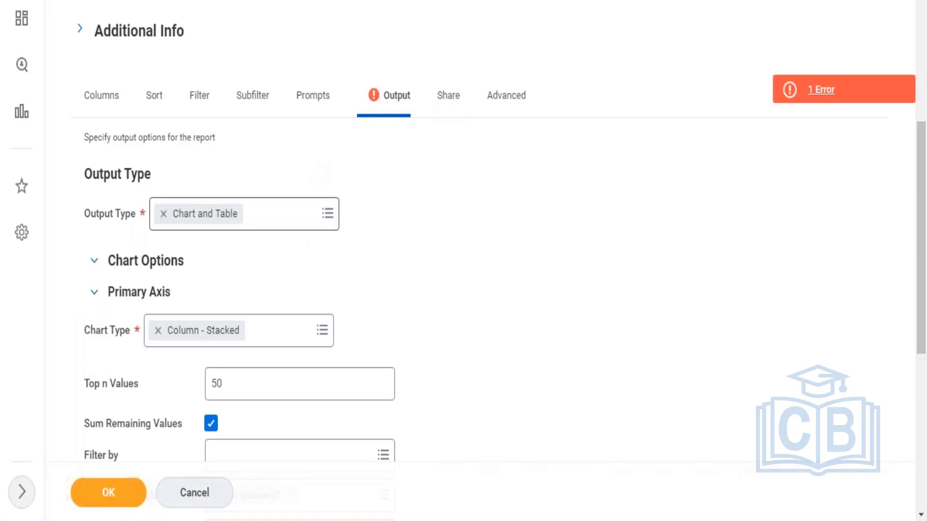
left_click(270, 214)
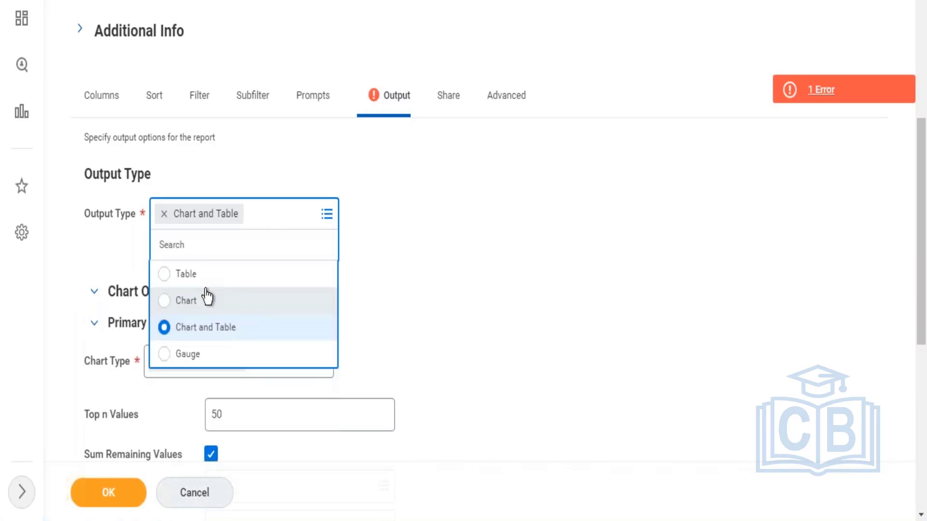
left_click(201, 284)
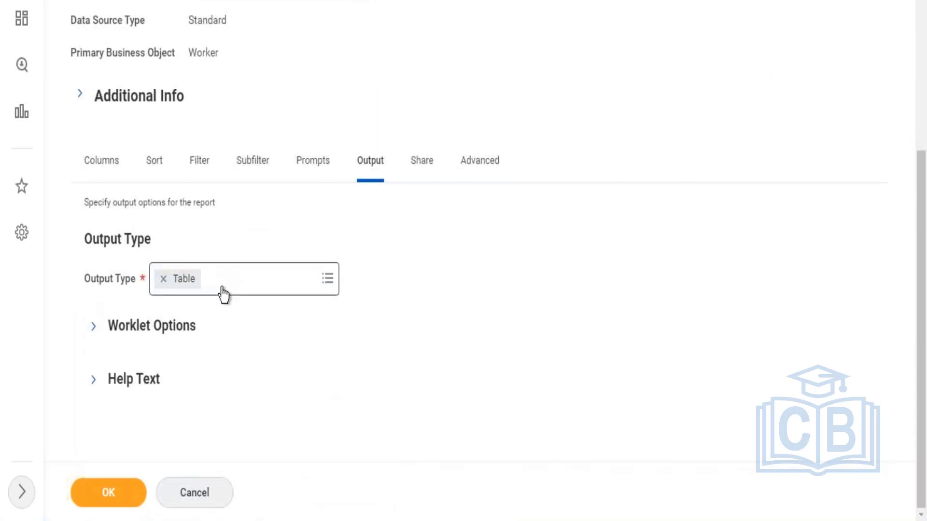
left_click(223, 288)
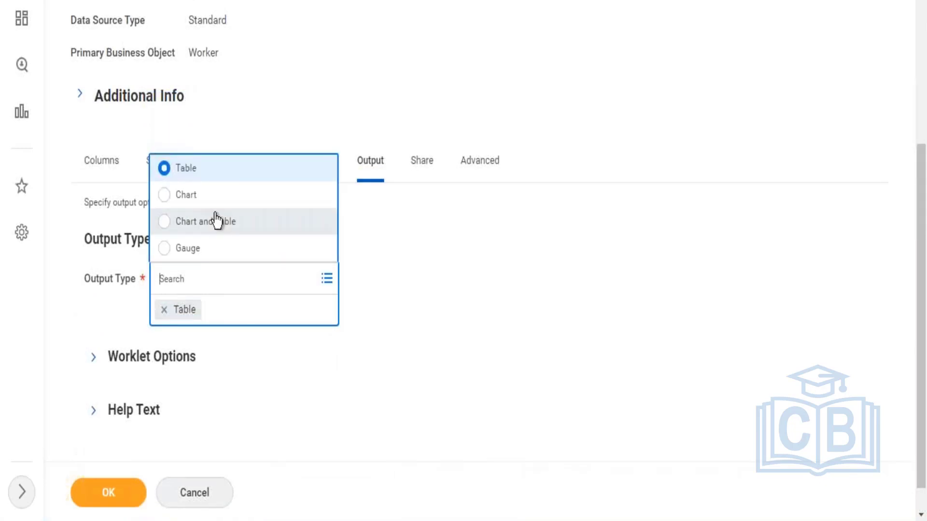
left_click(216, 221)
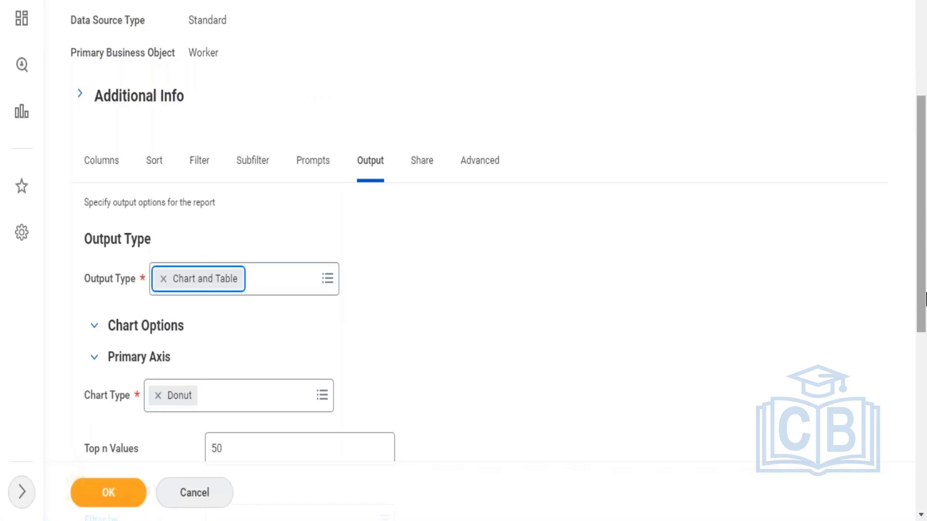
Step: Review the reset primary axis options and check the choices for the Series (for legend) field
right_click(925, 303)
left_click(843, 346)
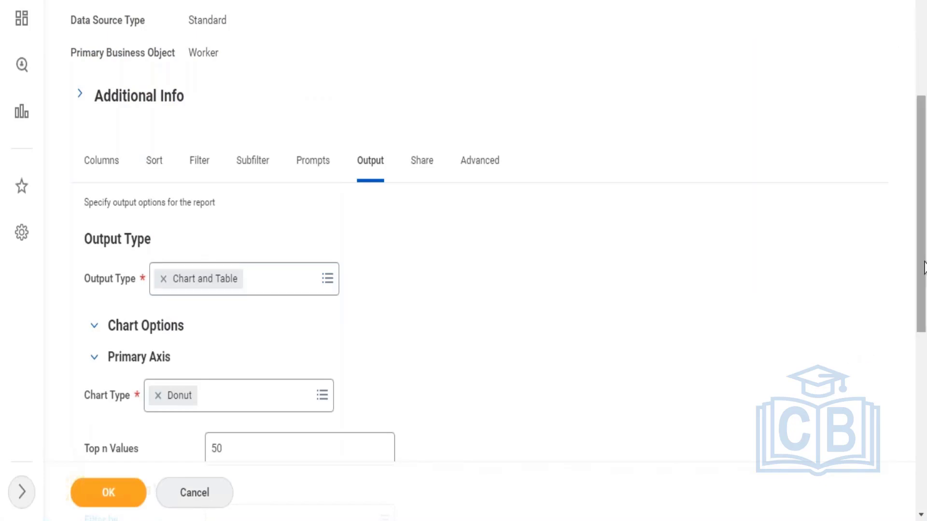
scroll(923, 267, "down", 7)
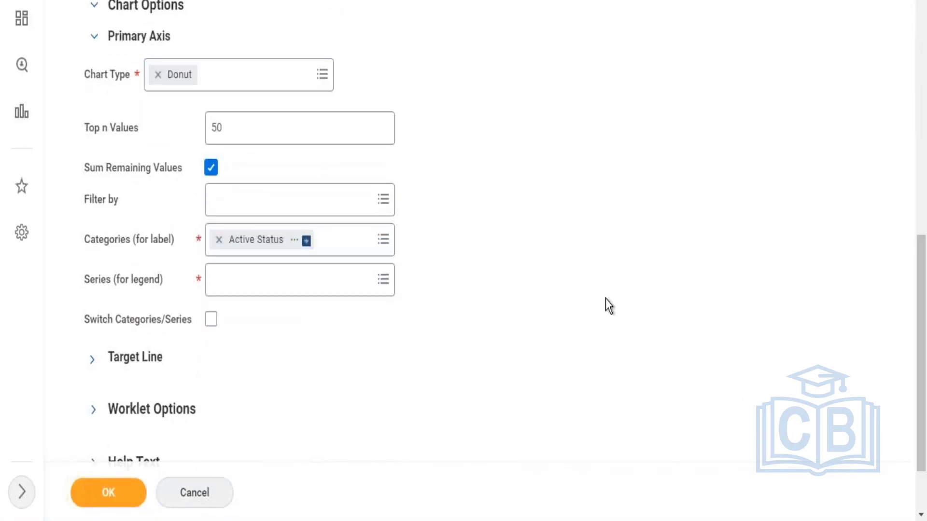
left_click(300, 280)
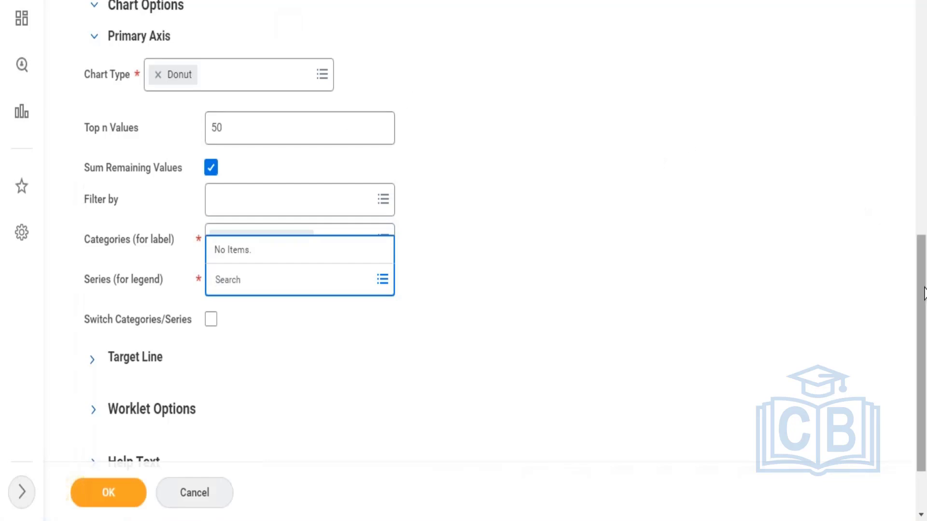
Step: Review the fields defined as columns of the report, down to the last row
left_click_drag(923, 293, 916, 209)
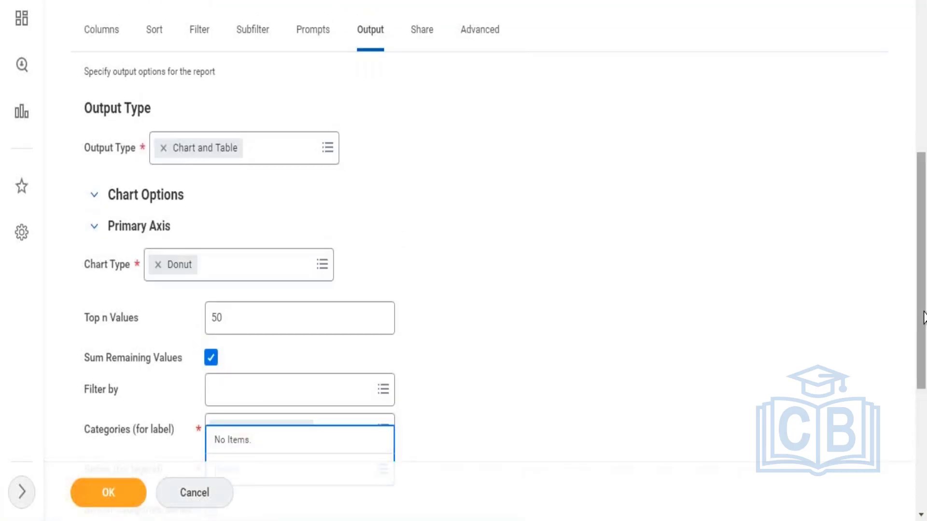
left_click_drag(923, 318, 923, 251)
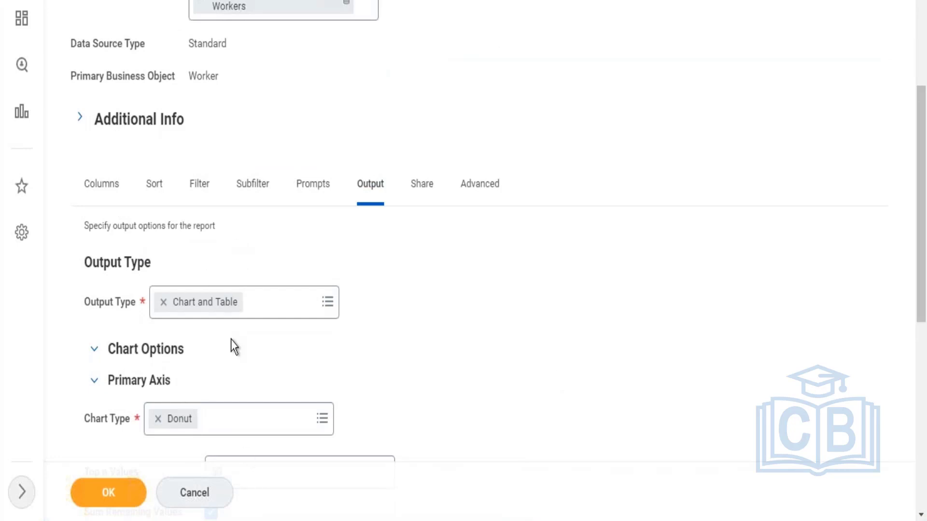
left_click(99, 202)
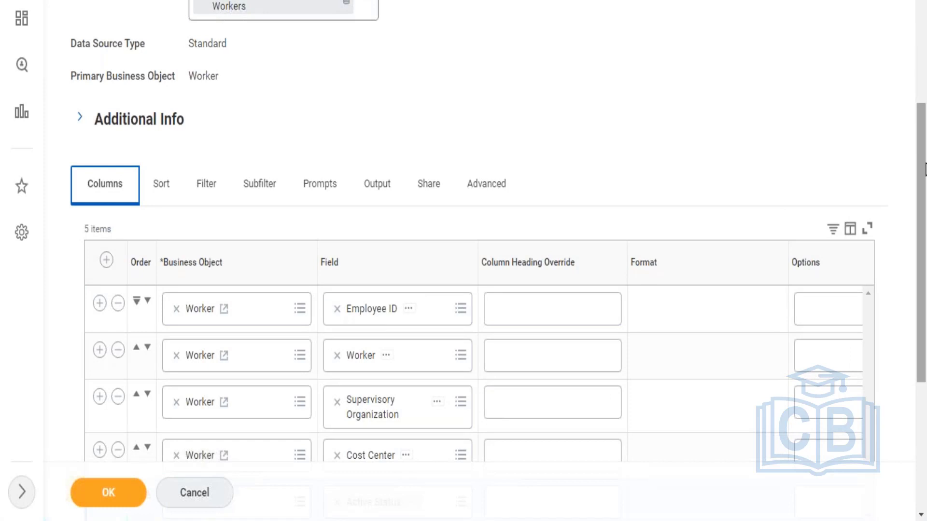
scroll(924, 181, "down", 2)
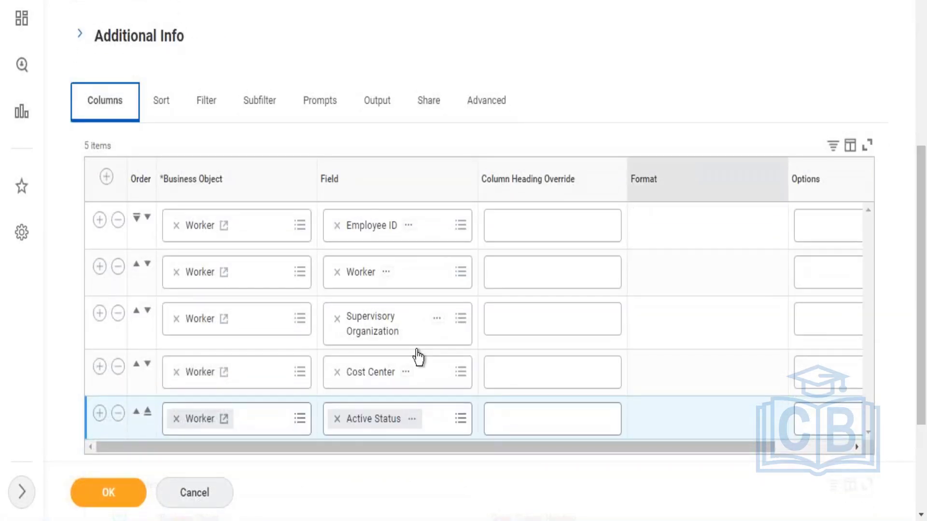
left_click(365, 424)
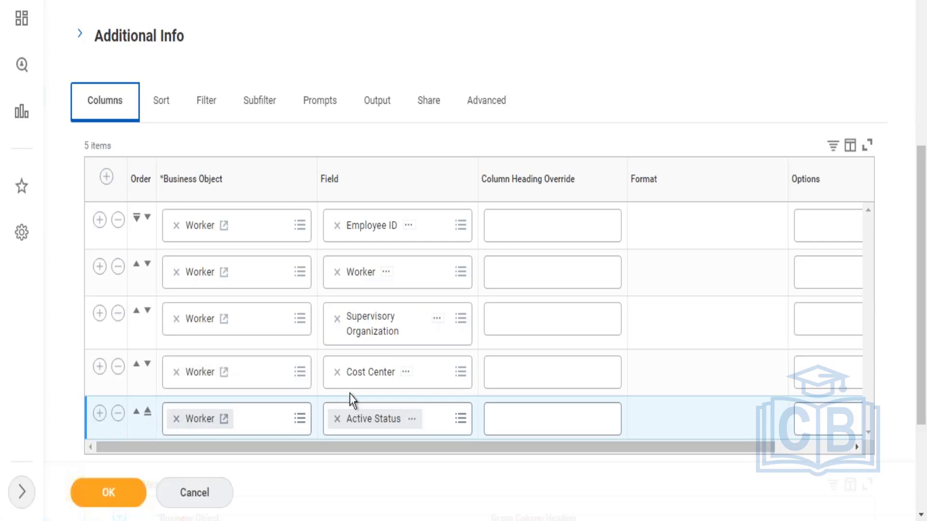
left_click_drag(923, 293, 923, 130)
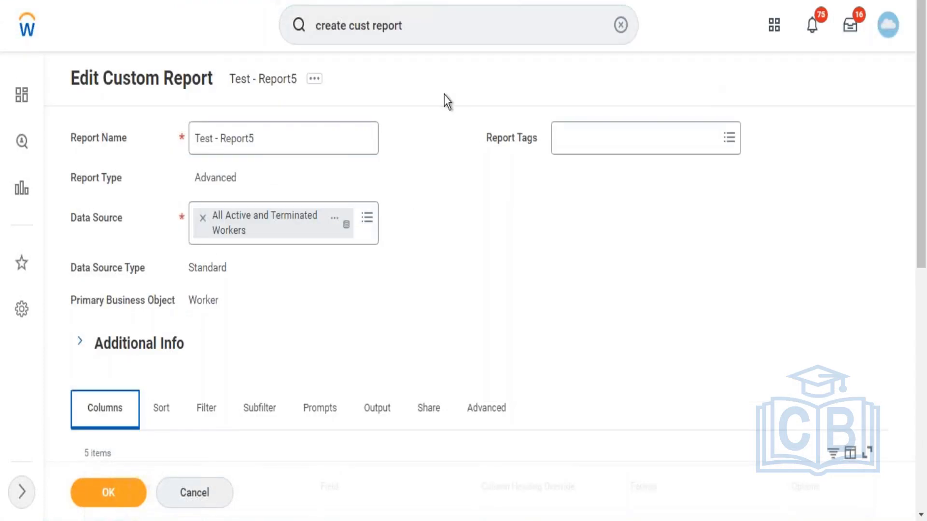
left_click(621, 24)
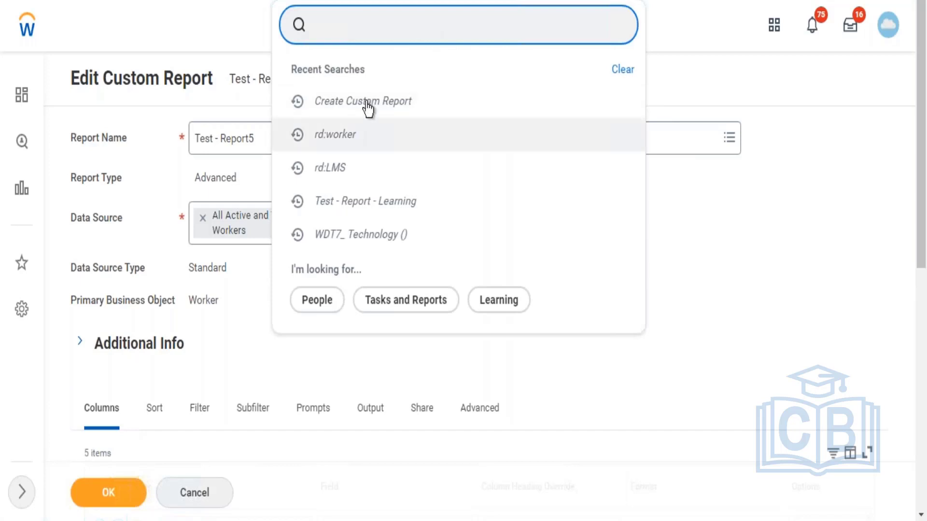
left_click(368, 102)
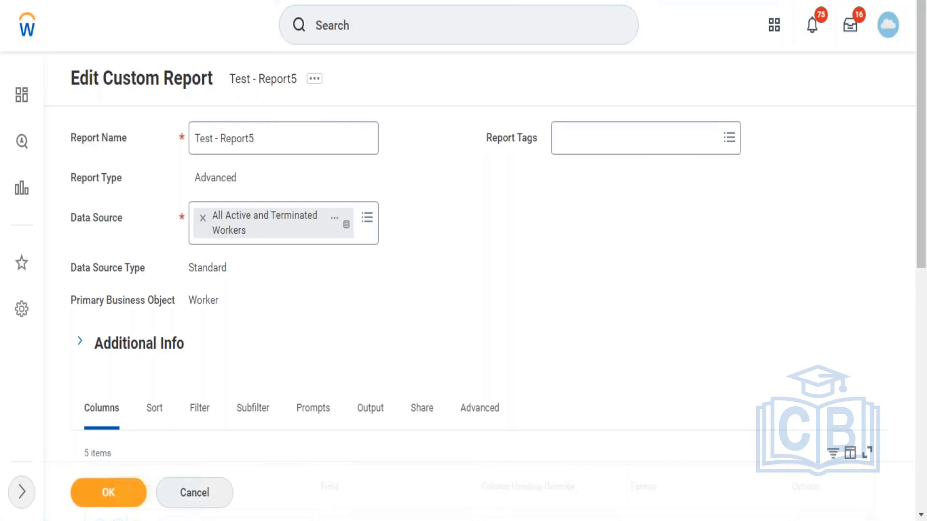
left_click(420, 26)
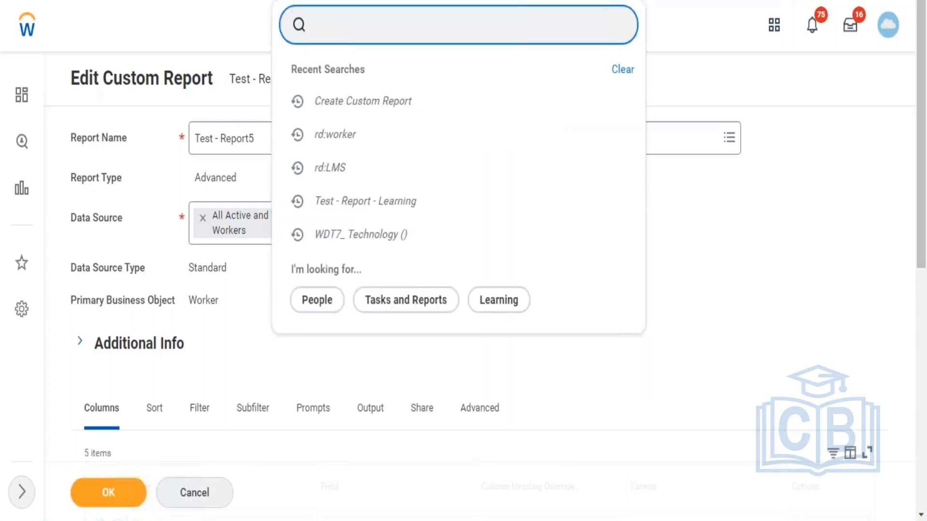
key("Escape")
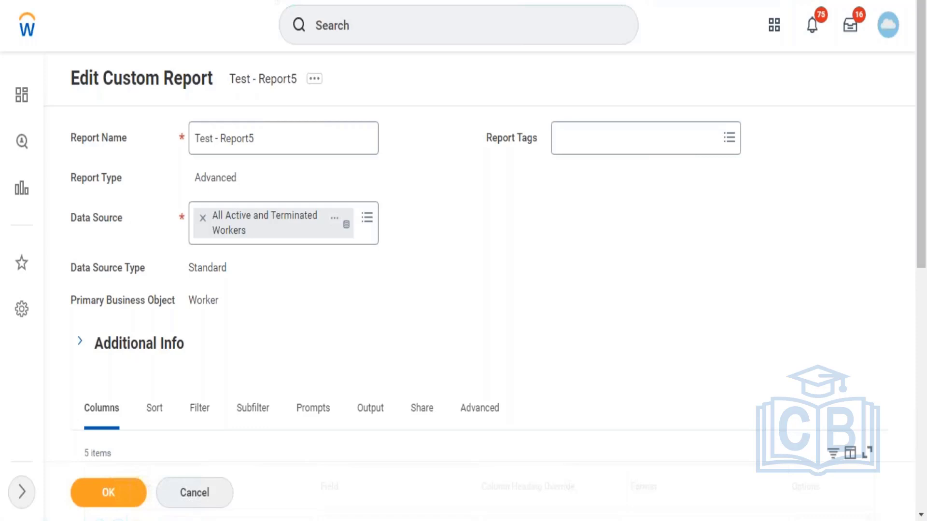
Step: Search for "create cust report" and open the Create Custom Report task, discarding the unsaved report changes
left_click(375, 21)
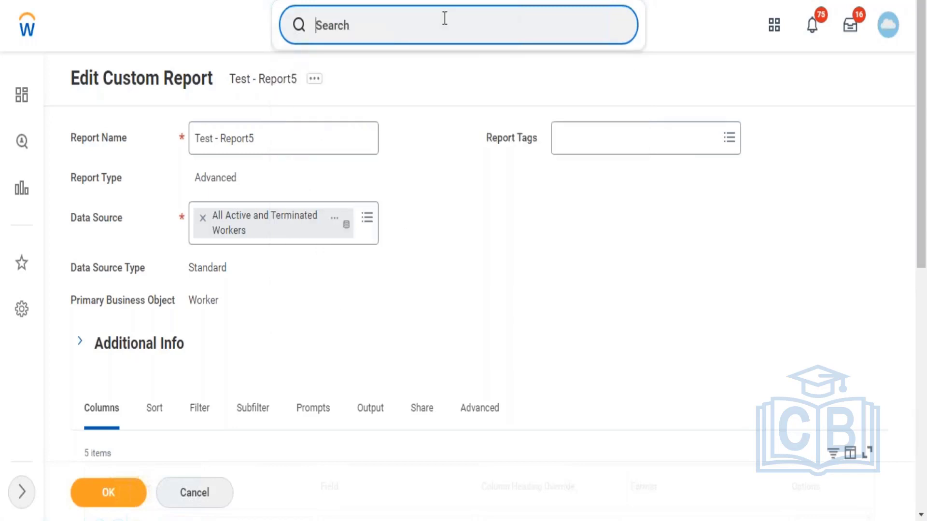
type("create cust report")
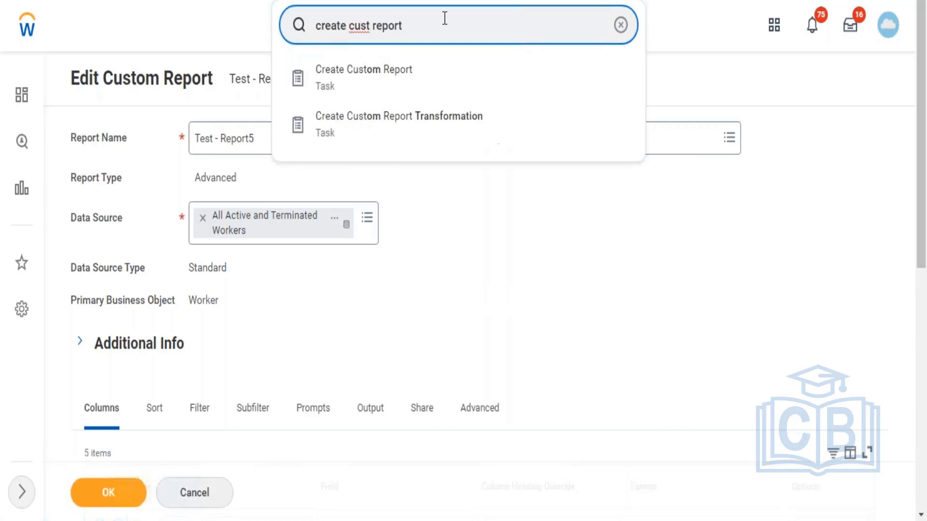
key("Return")
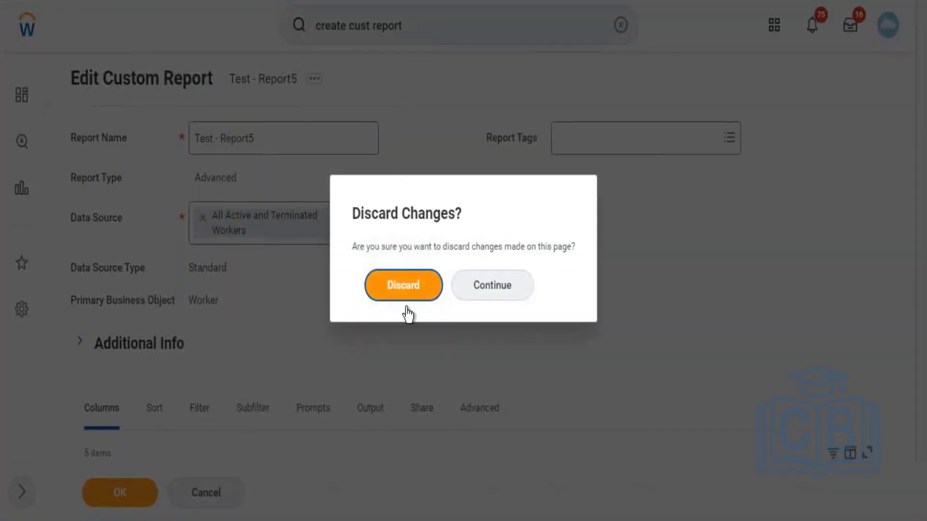
left_click(405, 287)
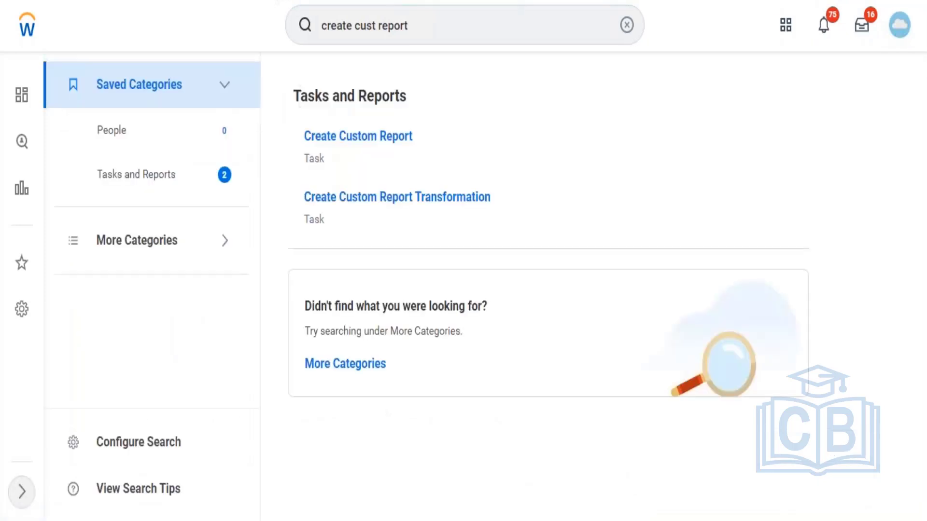
left_click(367, 139)
Step: Set the new report's type to Matrix and name it "Matrix - Test"
left_click(254, 225)
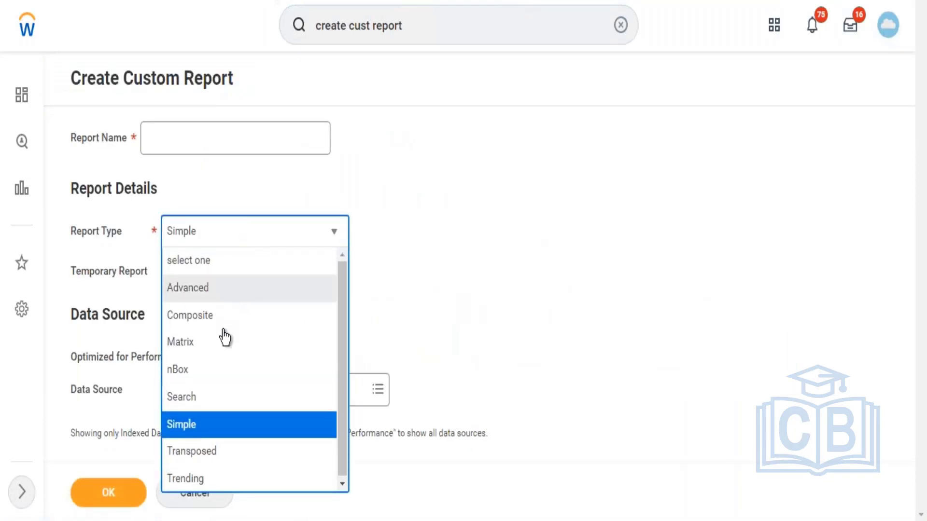
left_click(217, 343)
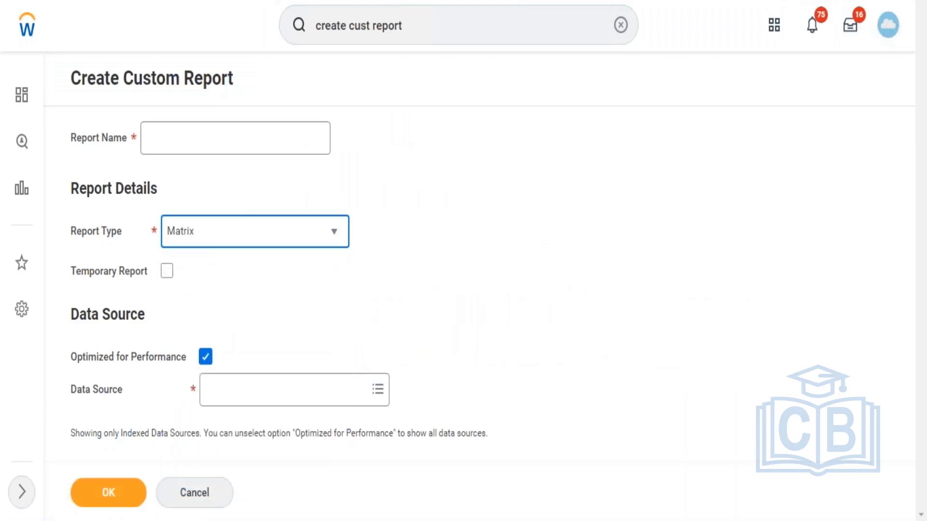
left_click(209, 127)
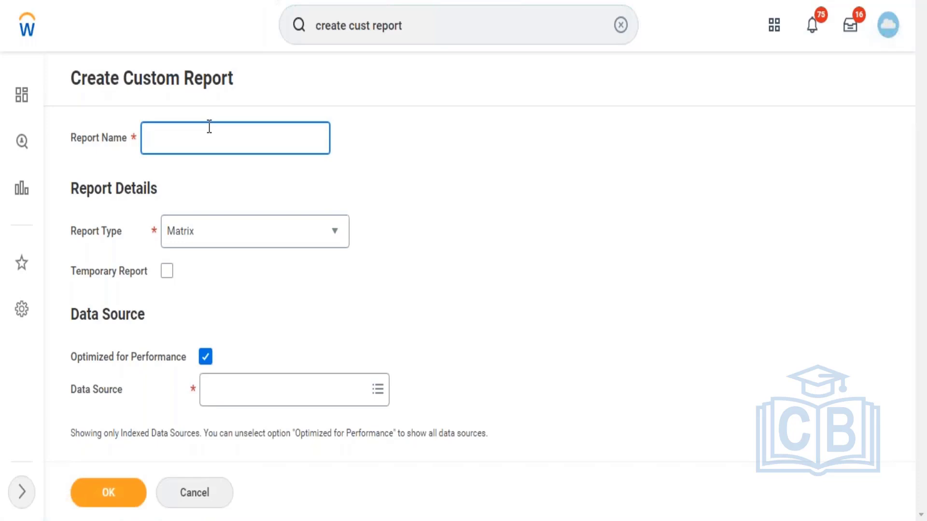
type("Matrix - Test")
Step: Turn off Optimized for Performance and create the report with Trended Workers as its data source
left_click(206, 357)
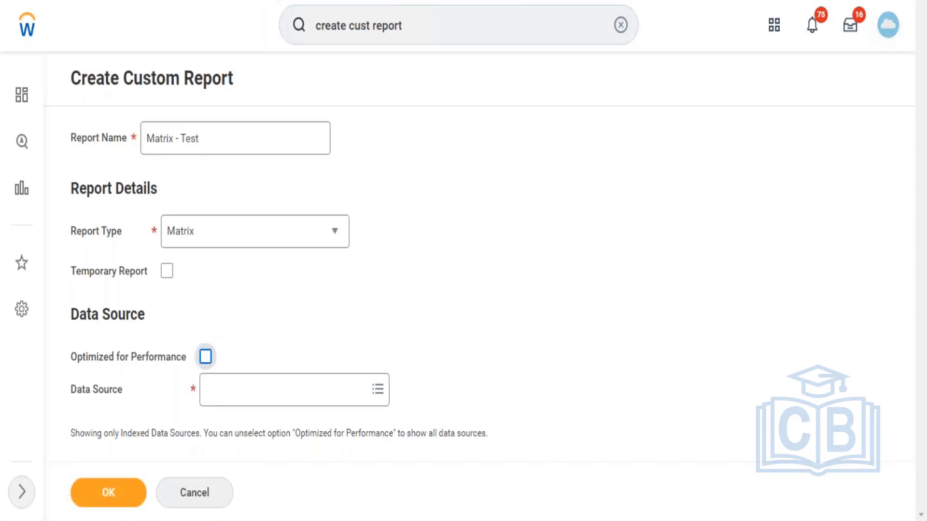
left_click(234, 400)
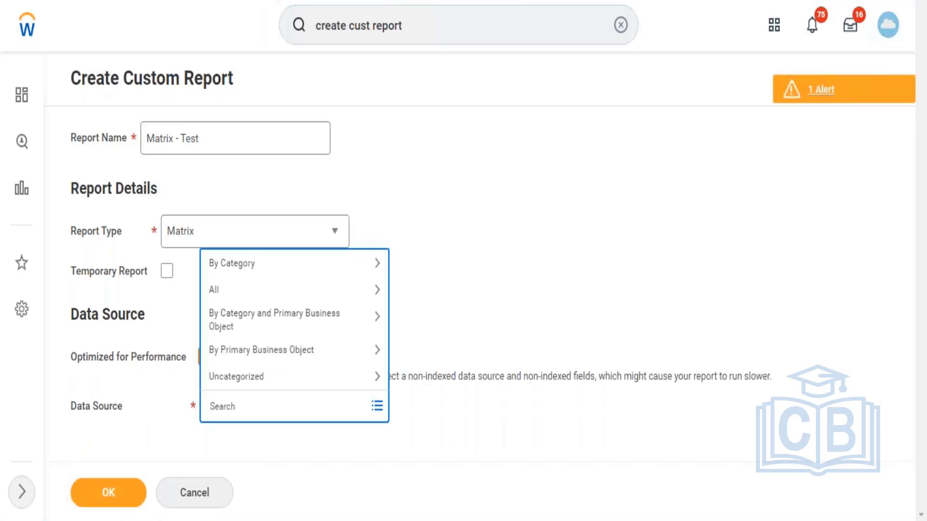
type("Trended")
key("Return")
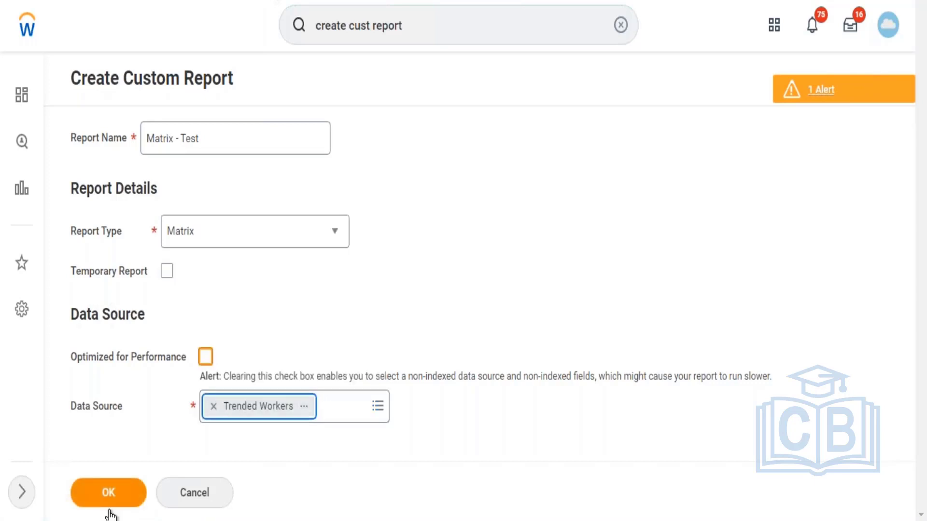
left_click(110, 506)
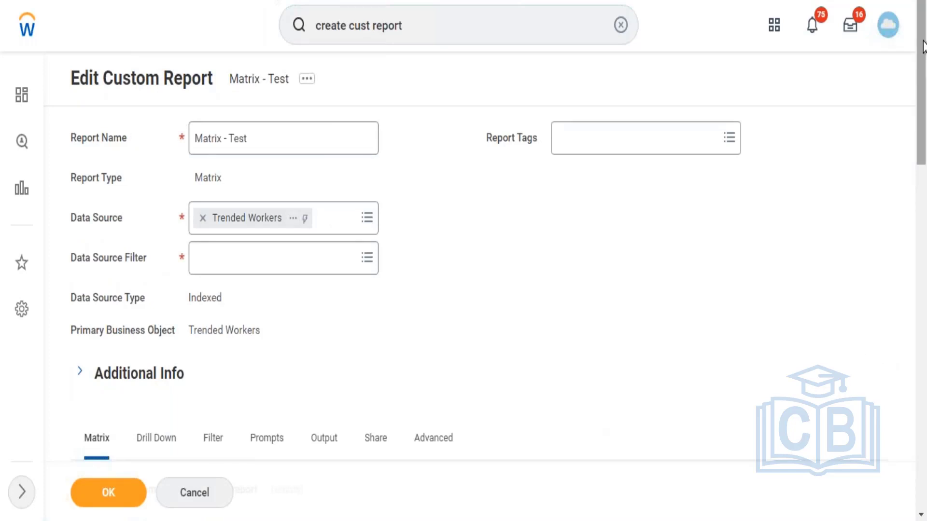
Step: Set Cost Center as the first group-by field under Row Grouping
scroll(926, 169, "down", 5)
scroll(926, 154, "down", 4)
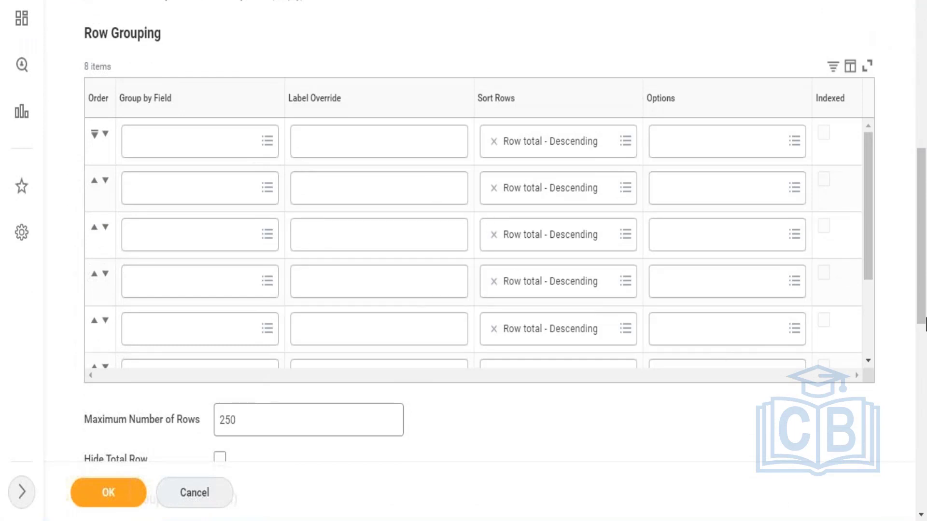
scroll(925, 325, "down", 7)
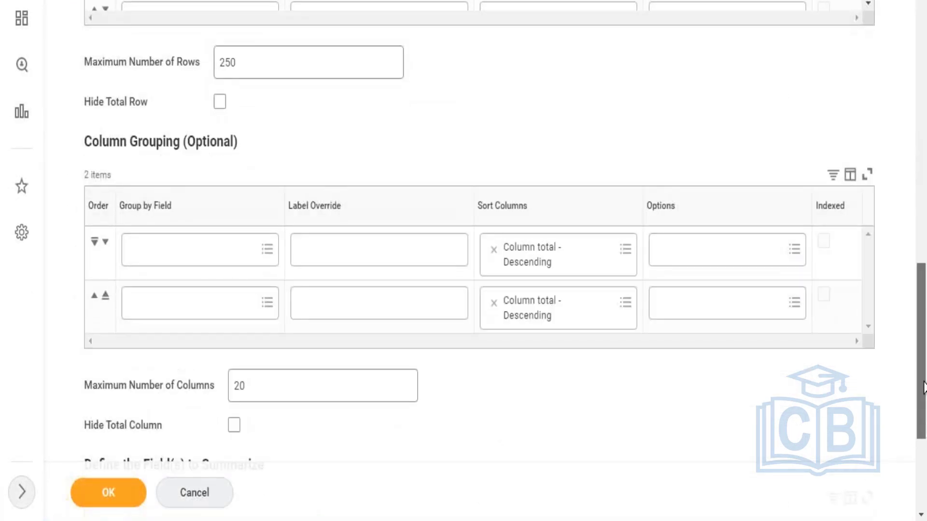
left_click_drag(924, 387, 923, 252)
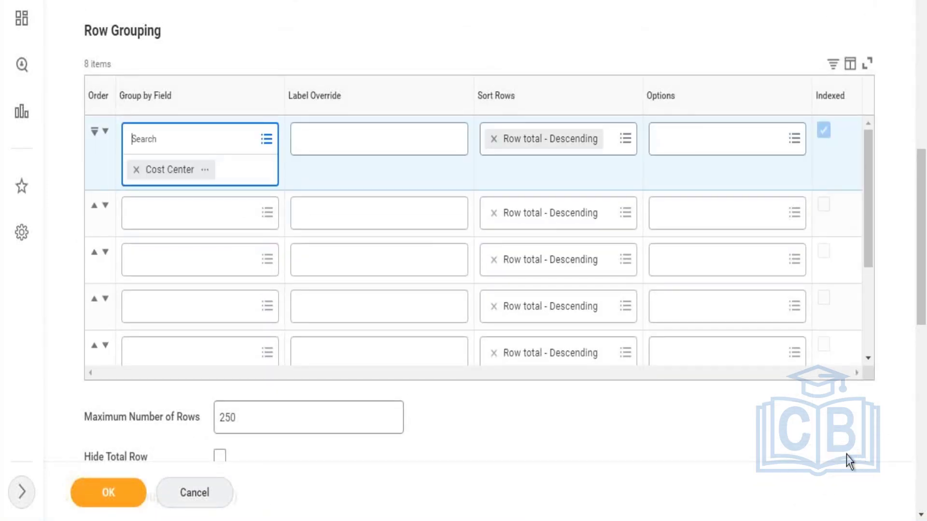
left_click(823, 447)
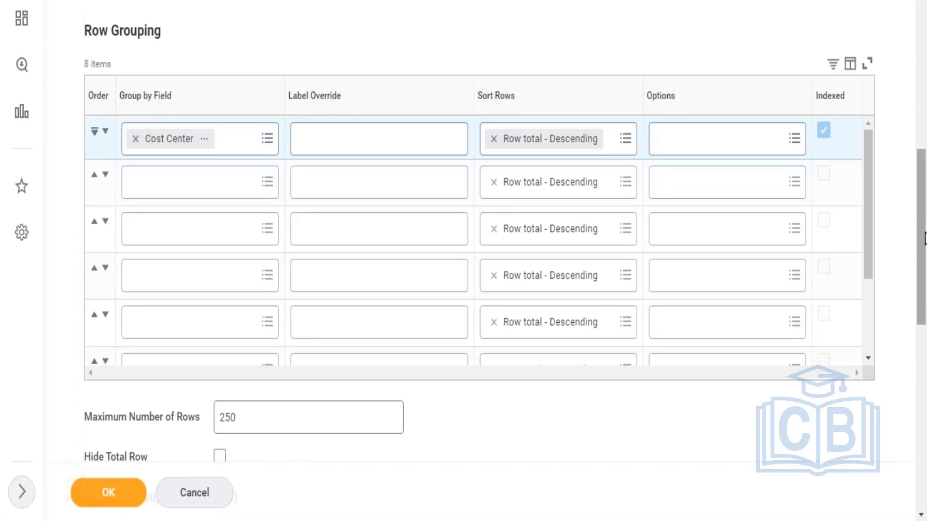
Step: Set Employee Type as the first group-by field under Column Grouping
scroll(924, 238, "down", 8)
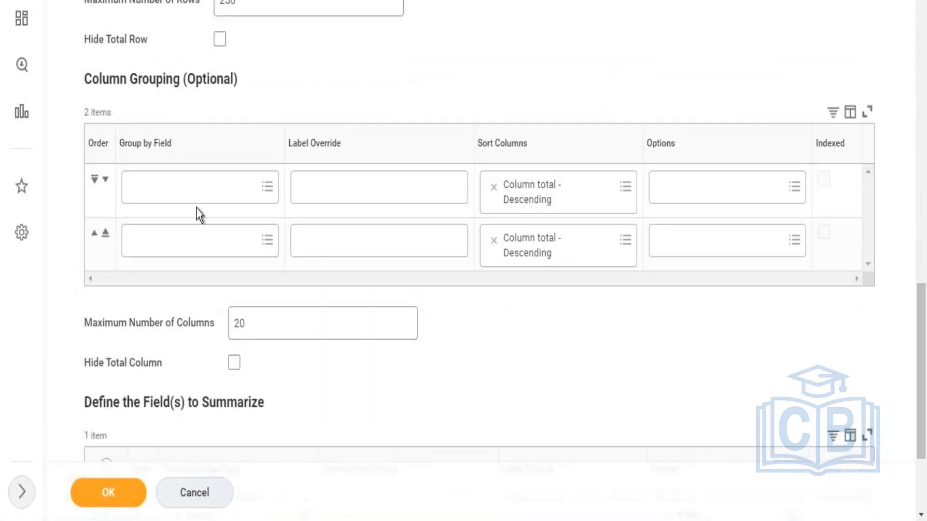
left_click(195, 192)
type("empl")
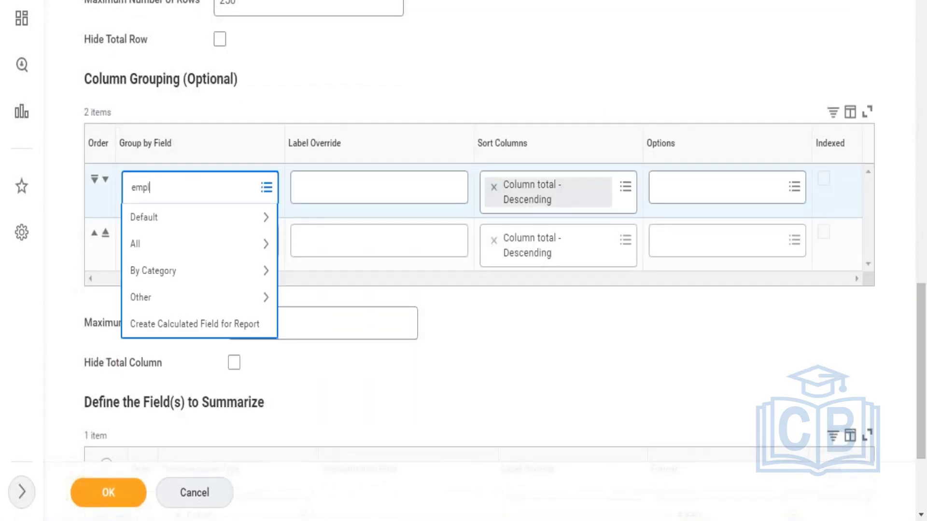
type("oyee type")
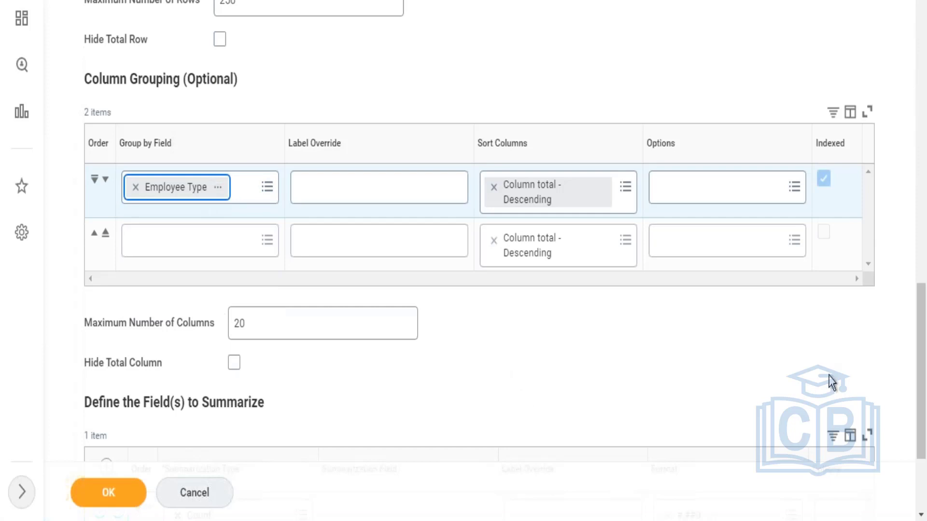
Step: Add an empty row to the Drillable Fields table in the report's drill-down settings
scroll(921, 404, "down", 3)
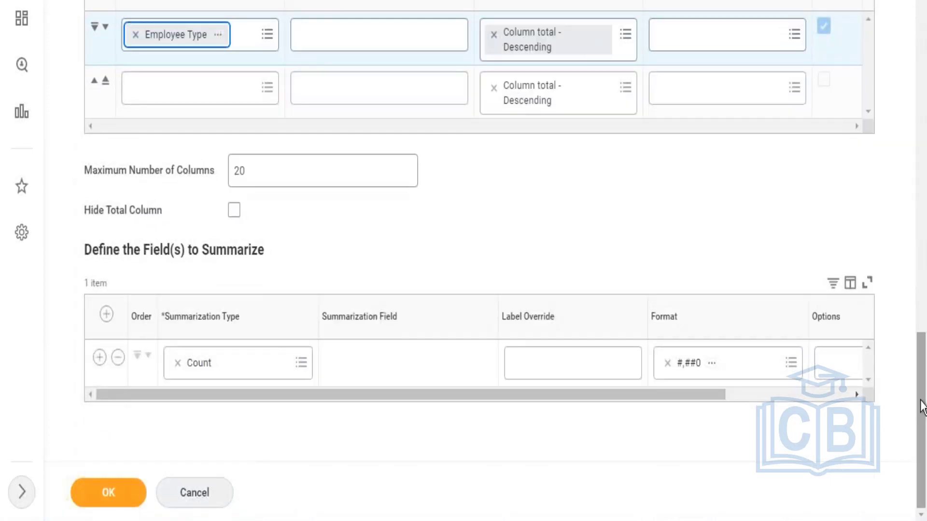
left_click_drag(921, 404, 896, 170)
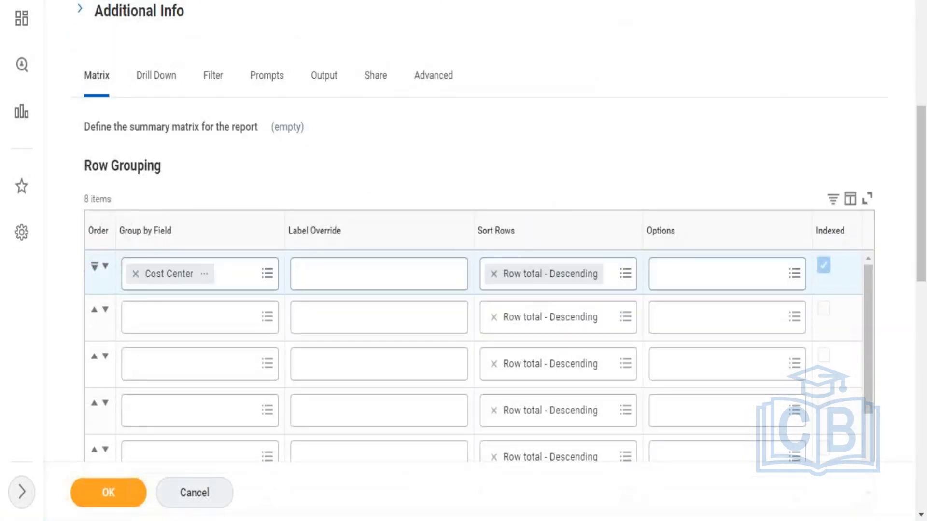
left_click(169, 86)
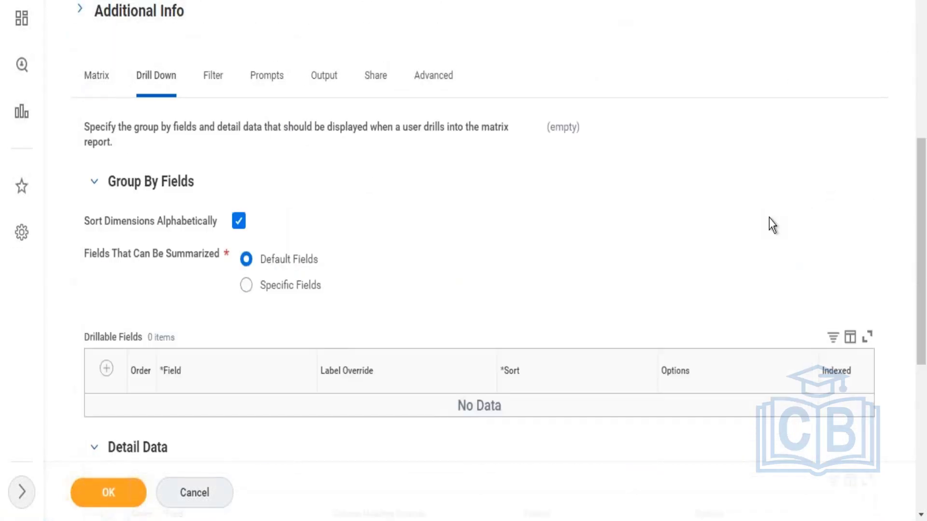
left_click_drag(922, 187, 916, 244)
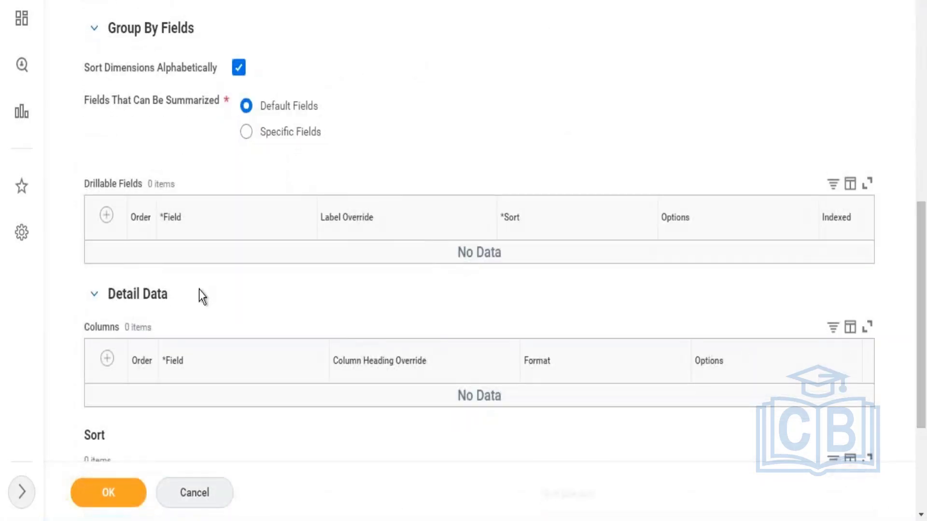
left_click(106, 215)
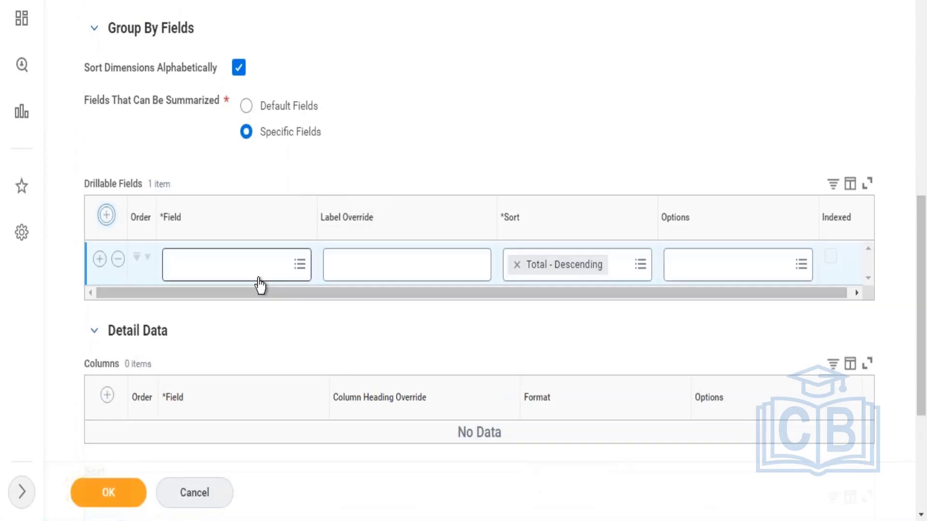
Step: Try to set Employee ID as the first field in the Drillable Fields table
left_click(254, 273)
type("E")
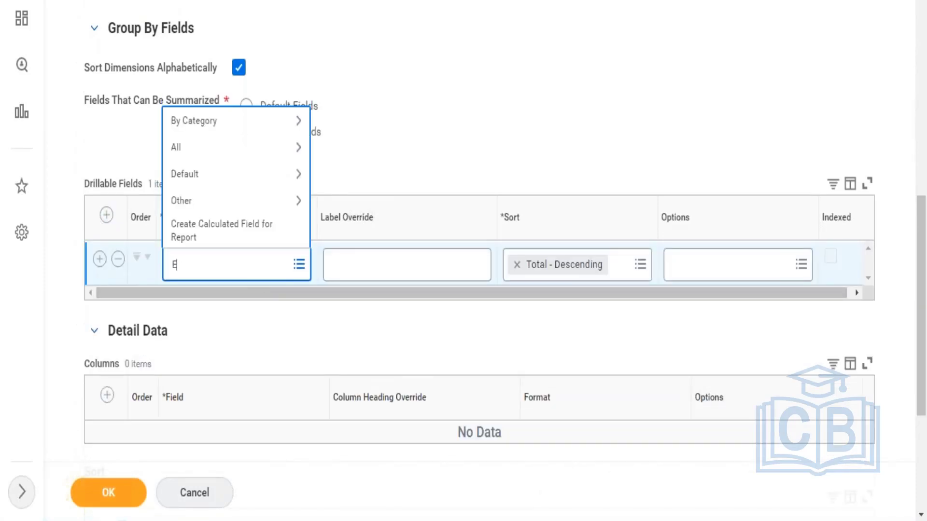
type("mployee ID")
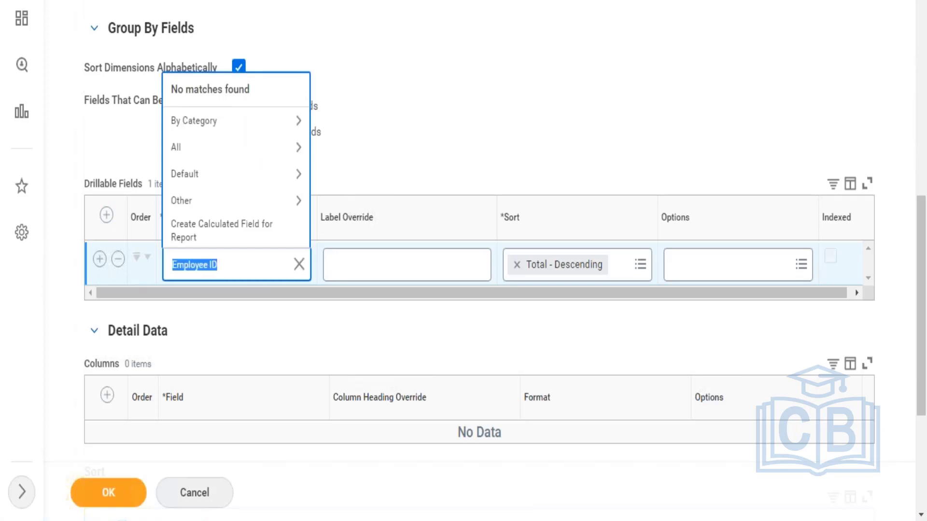
type("B")
key("BackSpace")
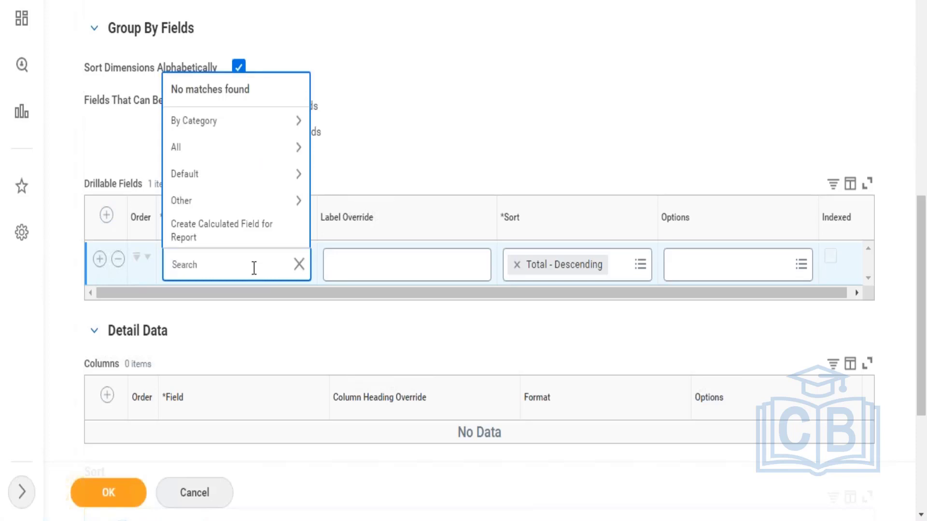
Step: Set Worker as the field in the first row of the Drillable Fields table
type("worker")
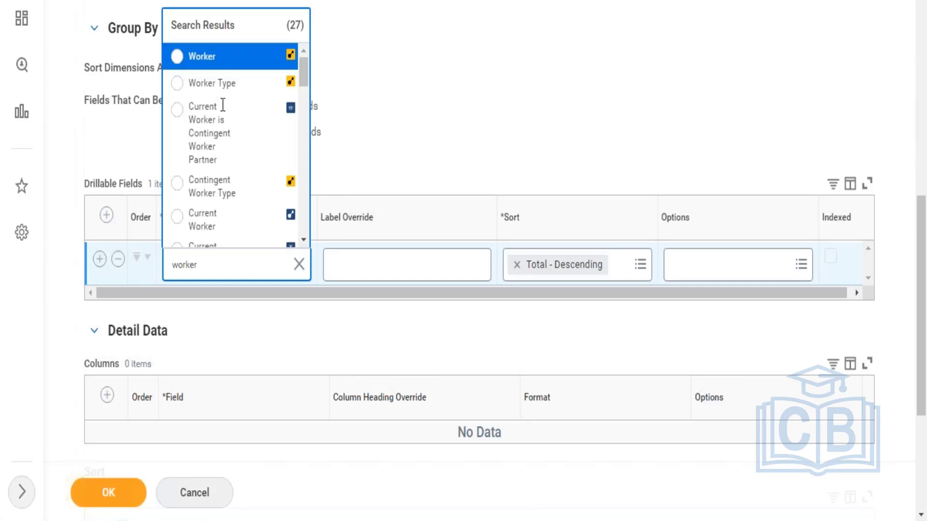
left_click(217, 57)
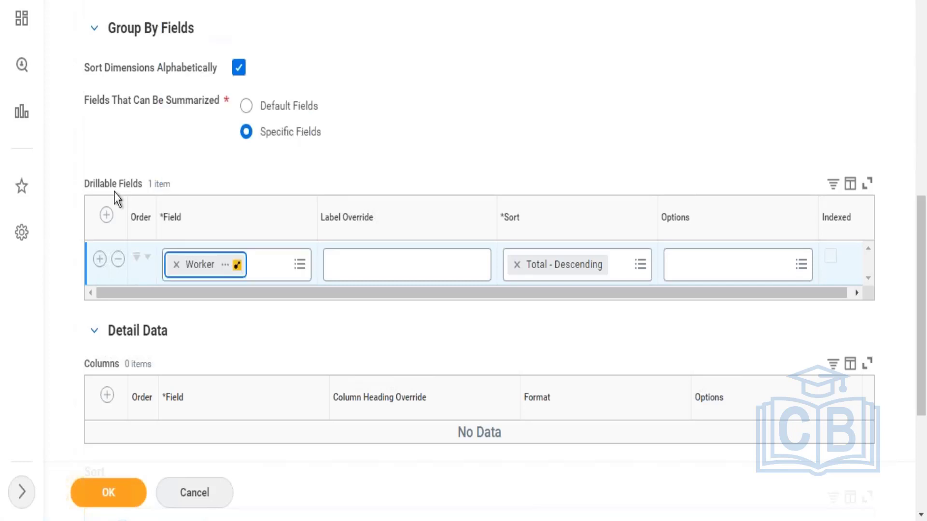
Step: Add Supervisory Organization as the second field in the Drillable Fields table
left_click(100, 259)
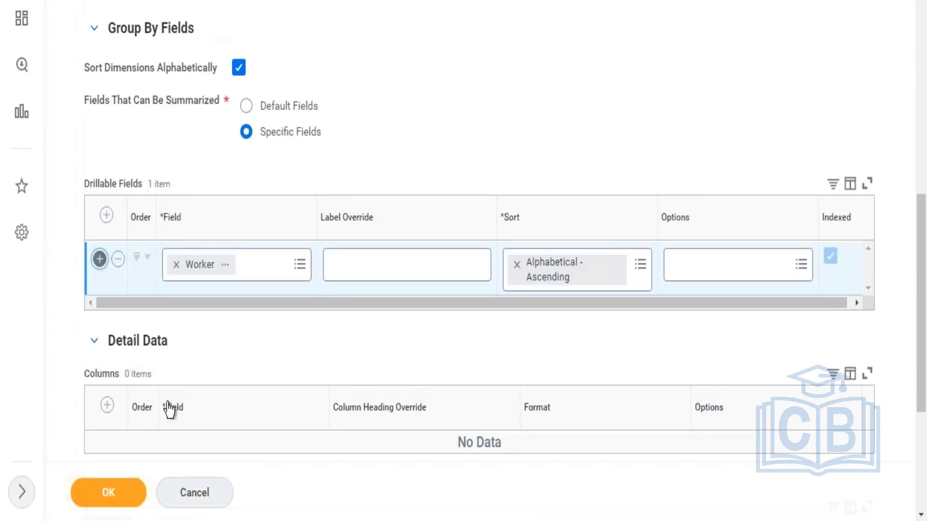
left_click(195, 327)
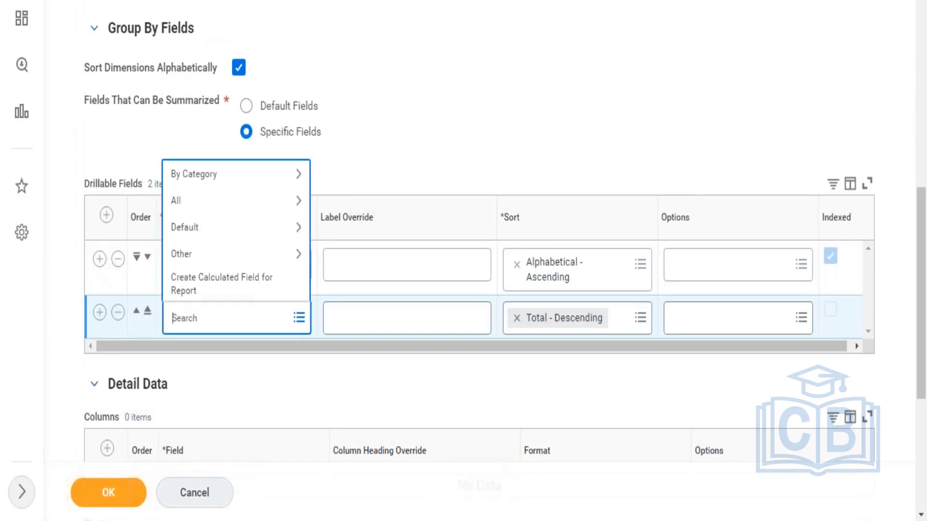
type("supervisory")
key("Return")
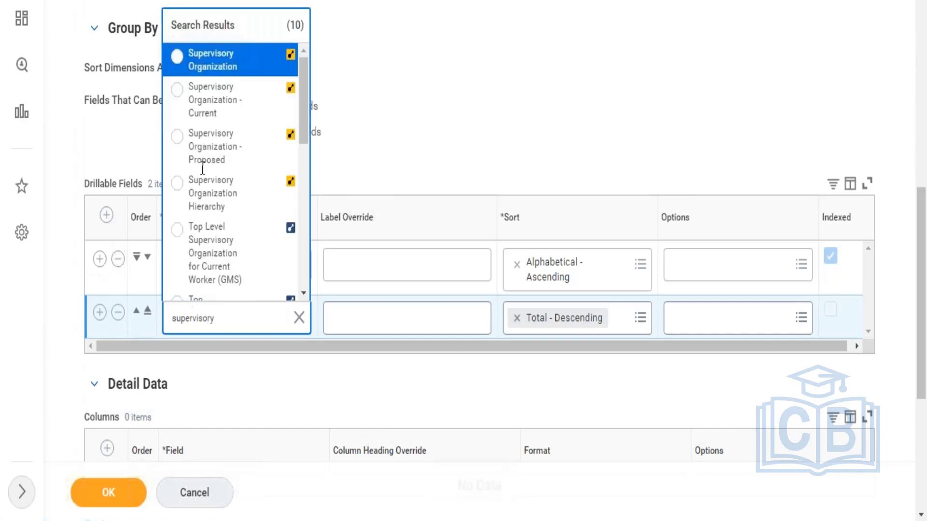
left_click(215, 71)
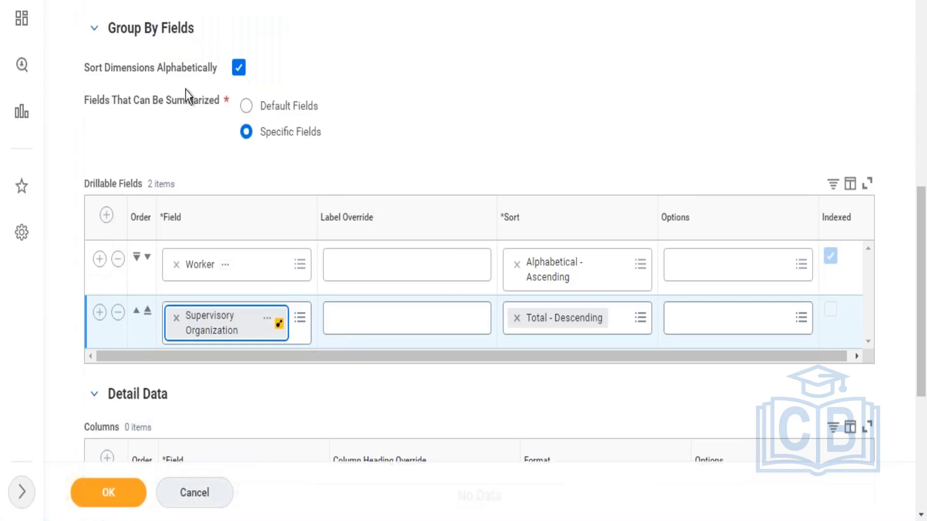
Step: Add Cost Center as the third field in the Drillable Fields table
left_click(100, 312)
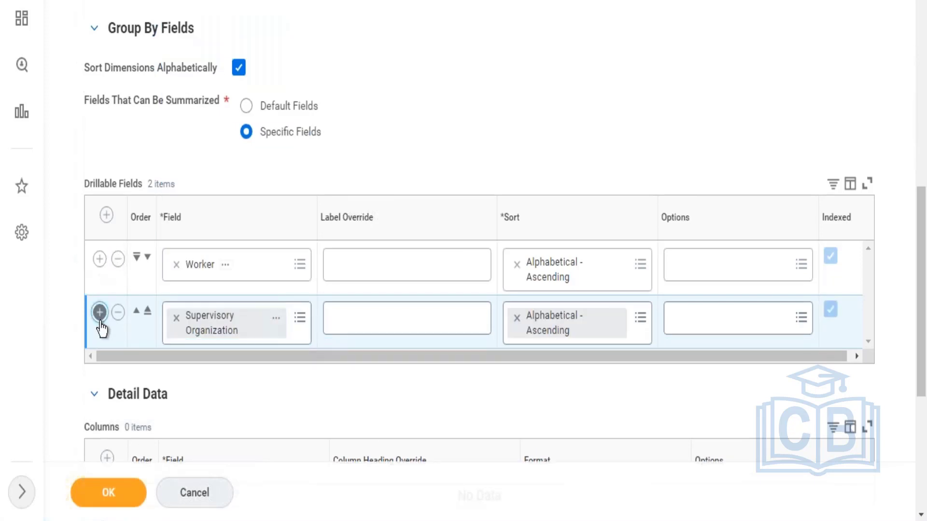
left_click(207, 379)
type("cost center")
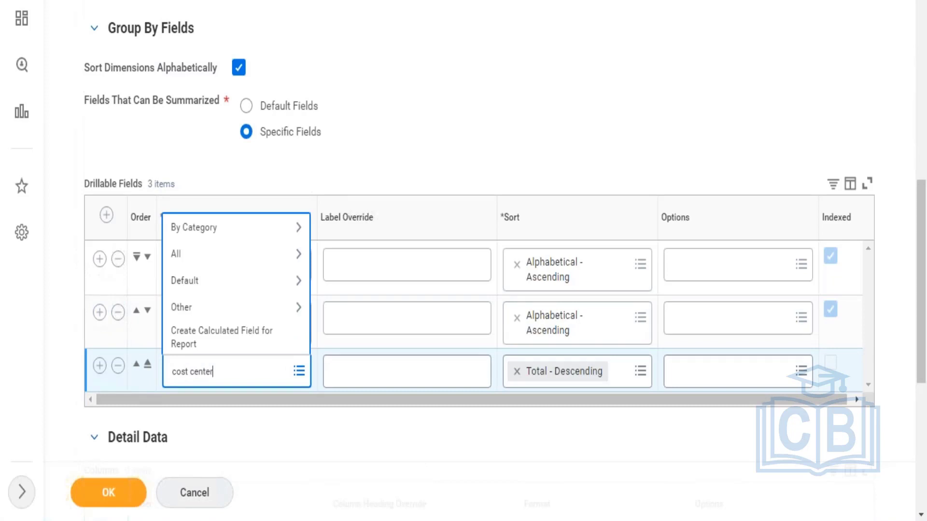
key("Return")
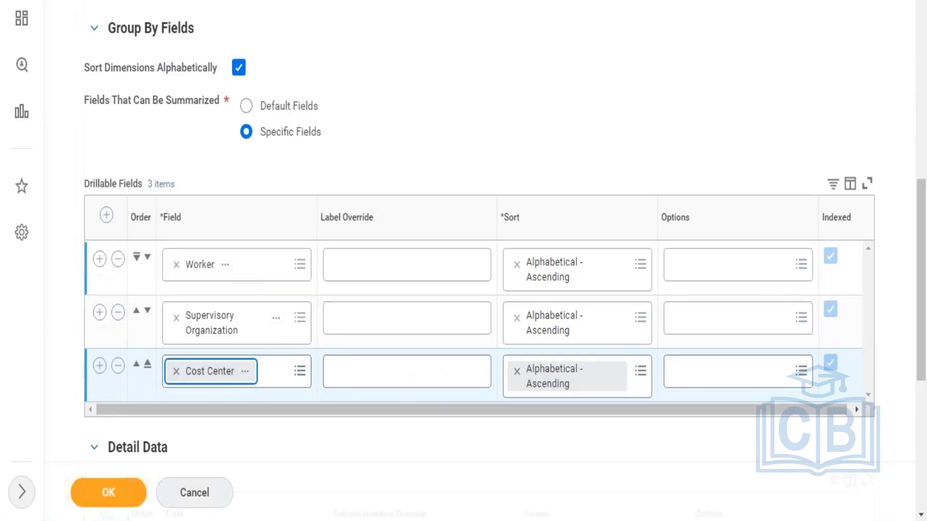
Step: Add Worker as the first column field under Detail Data
scroll(923, 338, "down", 2)
scroll(924, 340, "down", 6)
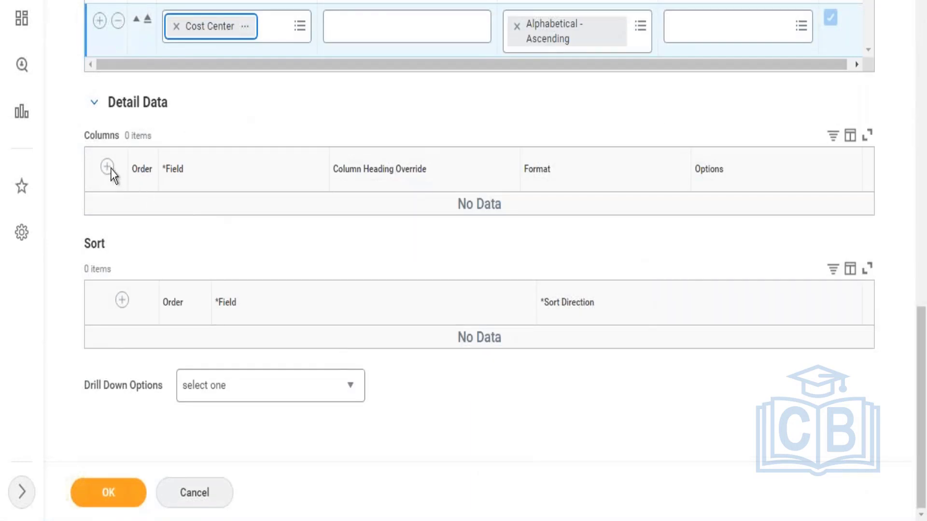
left_click(107, 167)
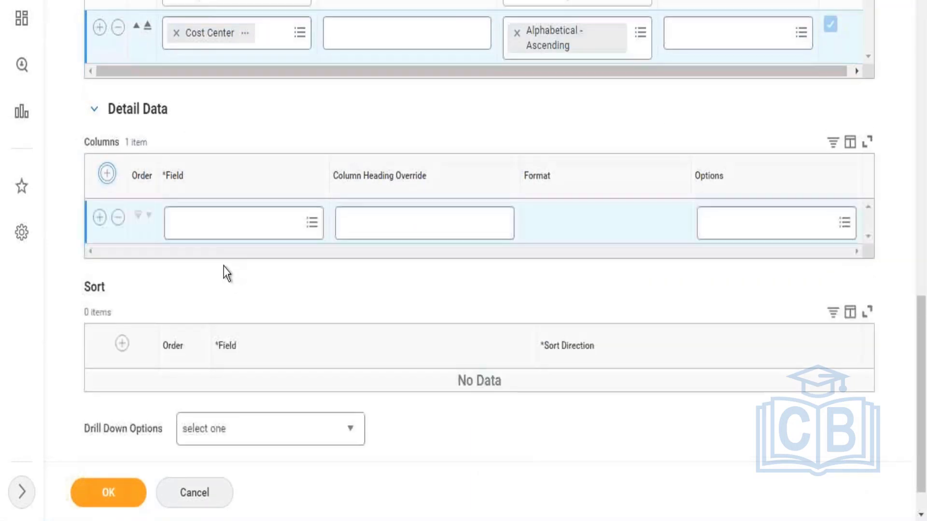
left_click(231, 228)
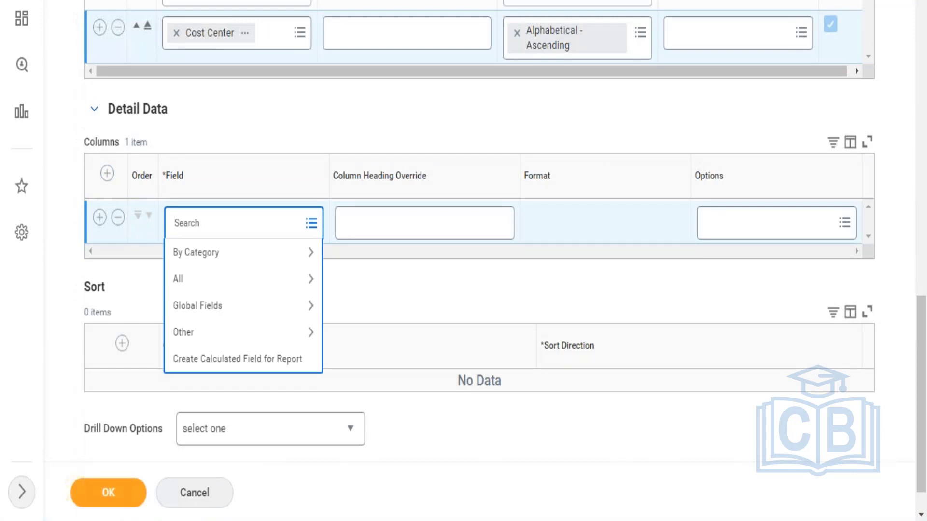
type("Worker")
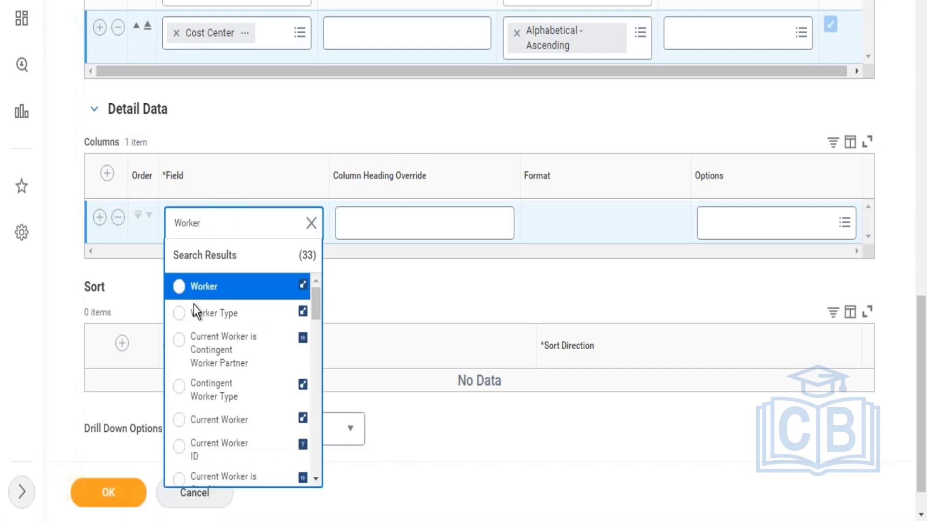
left_click(196, 294)
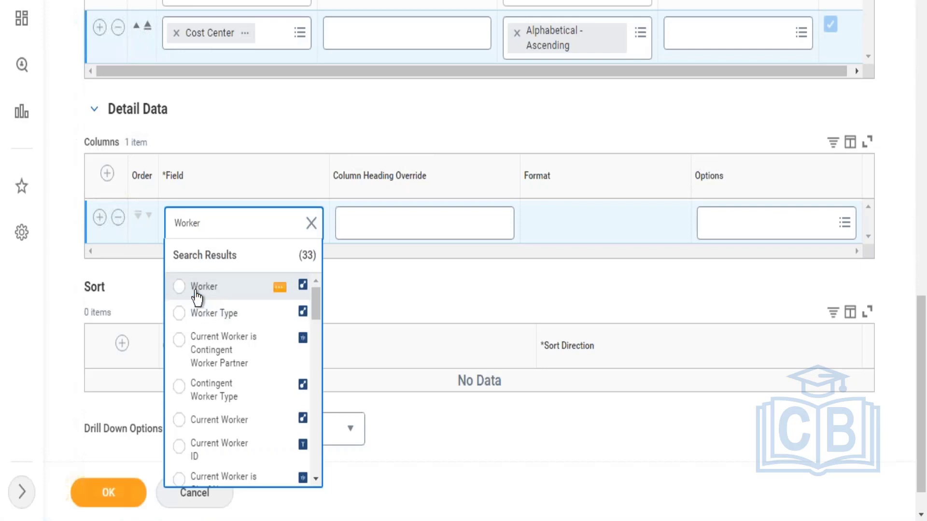
Step: Add Location - Country as the second column field under Detail Data
left_click(100, 217)
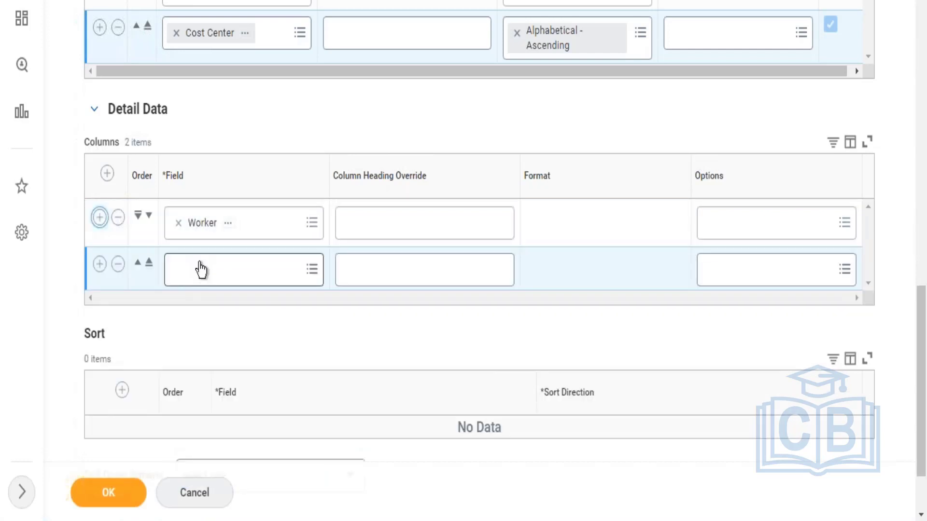
left_click(200, 270)
type("country")
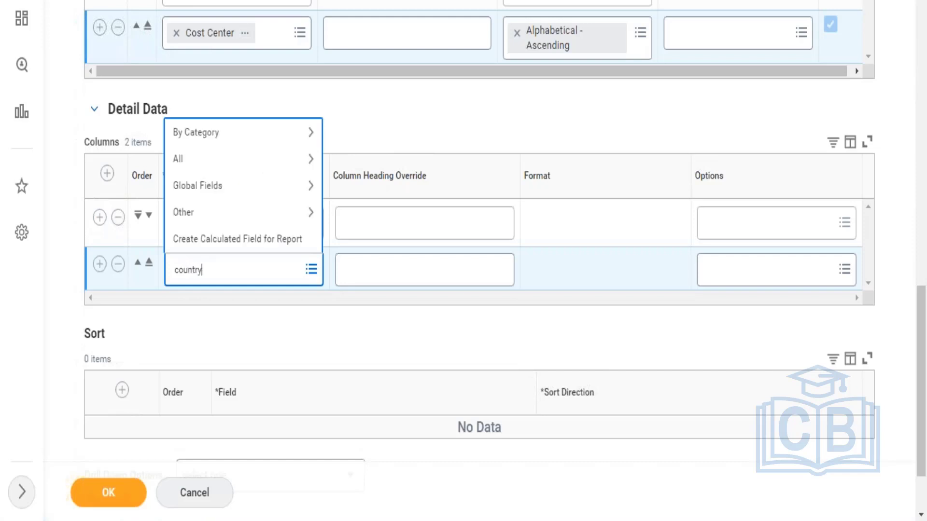
key("Return")
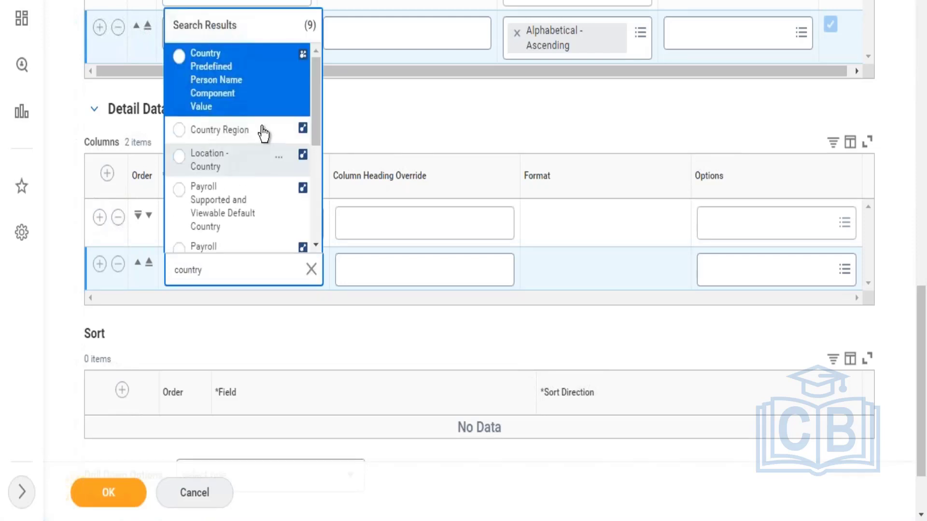
left_click(223, 161)
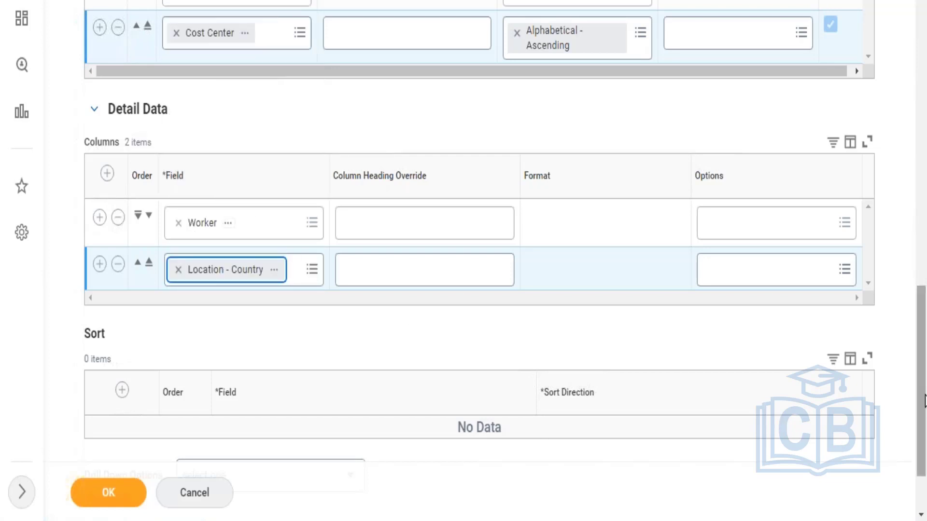
Step: Set the report's output type to Chart in the output options
left_click_drag(923, 386, 910, 221)
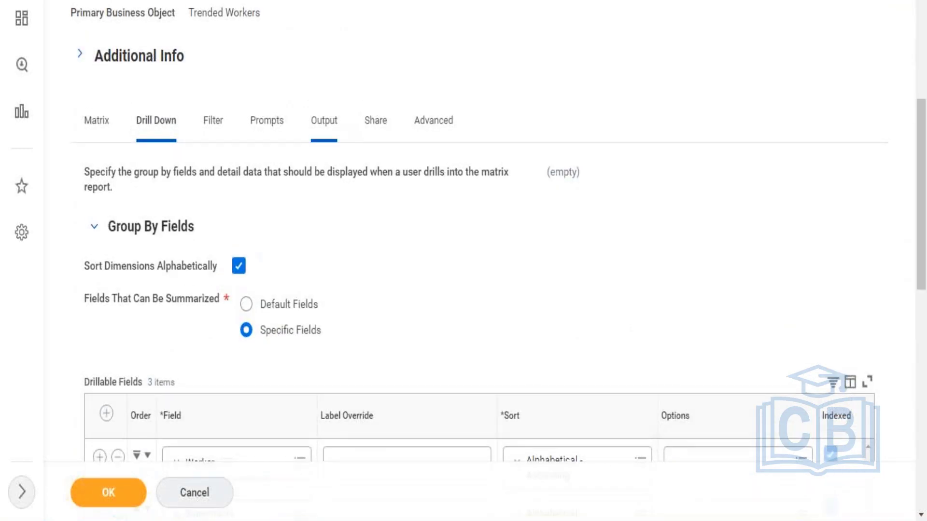
left_click(323, 122)
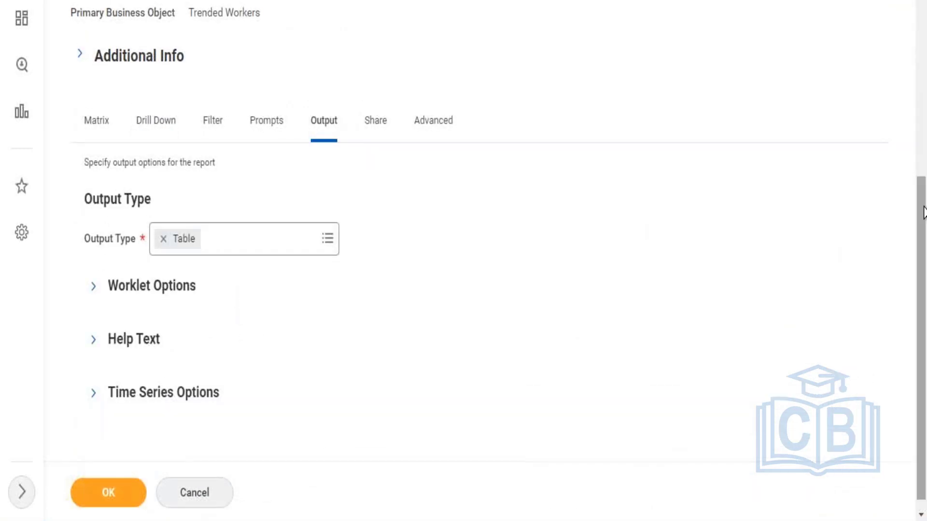
left_click_drag(923, 249, 926, 244)
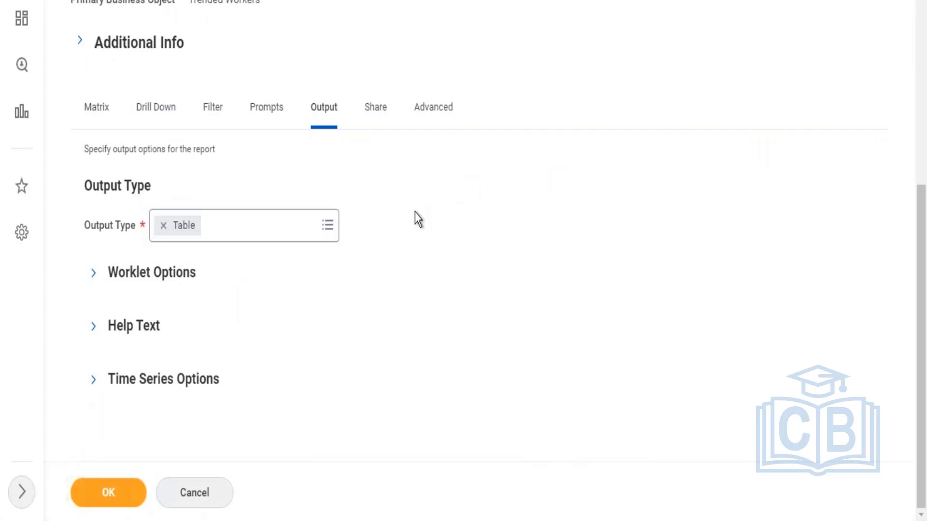
left_click(240, 236)
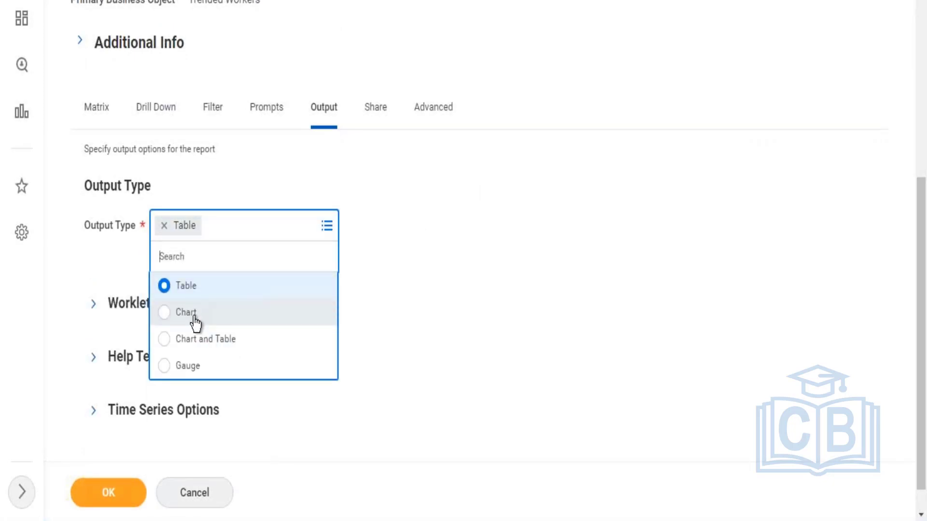
left_click(194, 316)
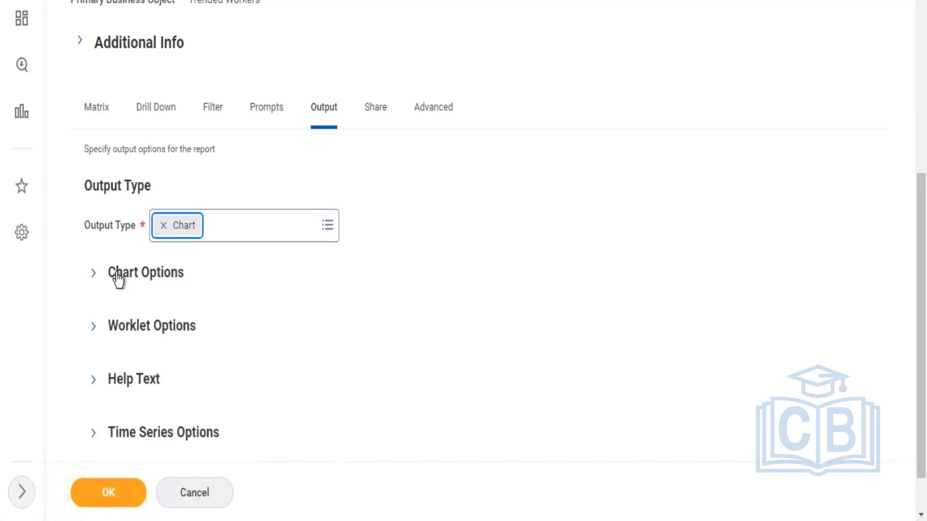
Step: Set the primary axis chart type to Column - Stacked in the chart options
left_click(116, 276)
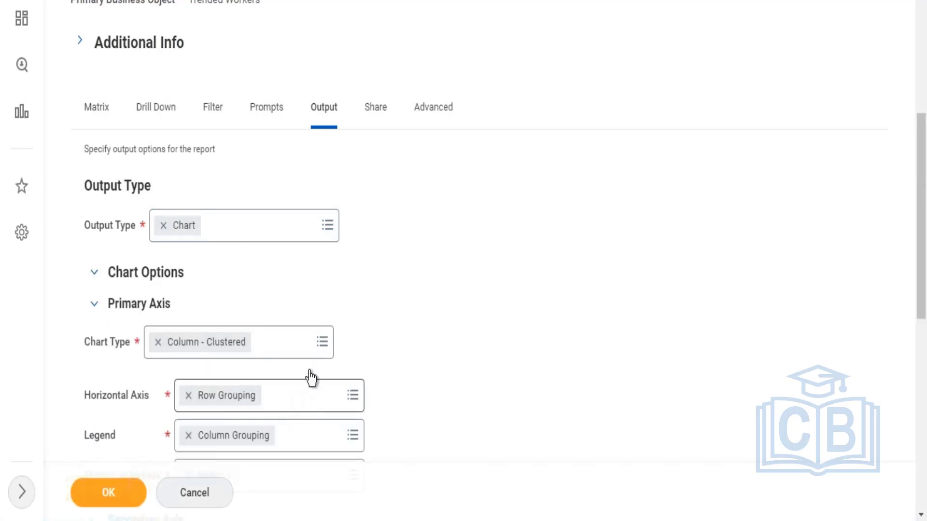
left_click(284, 351)
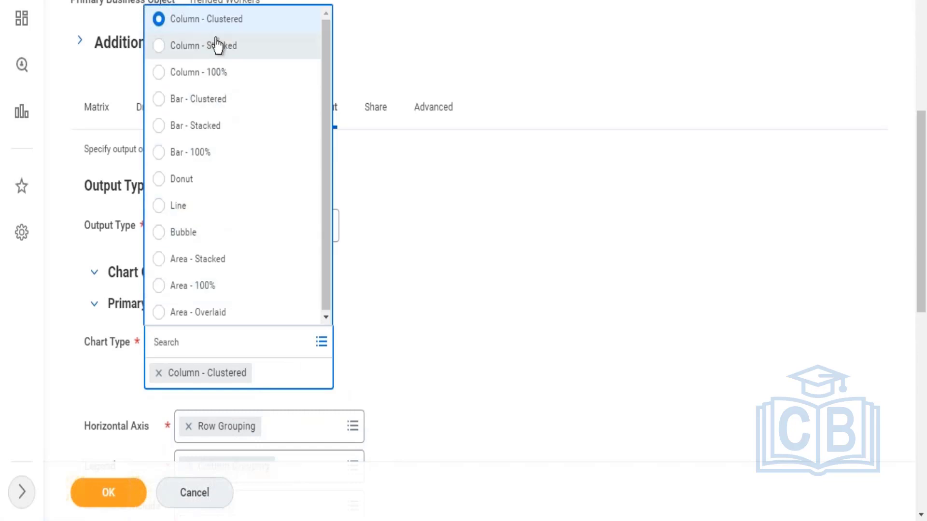
left_click(217, 46)
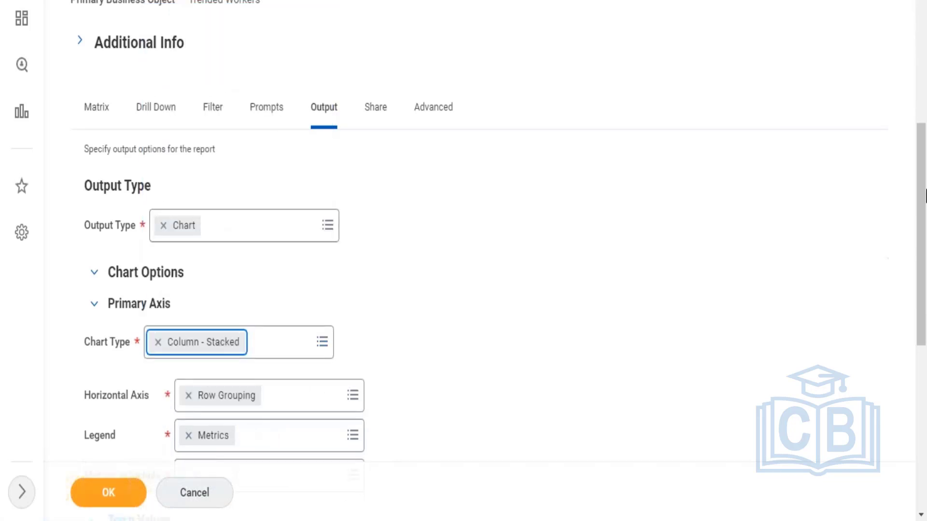
Step: Select Metric 1 as the metric to include in the chart's primary axis
left_click_drag(926, 190, 925, 347)
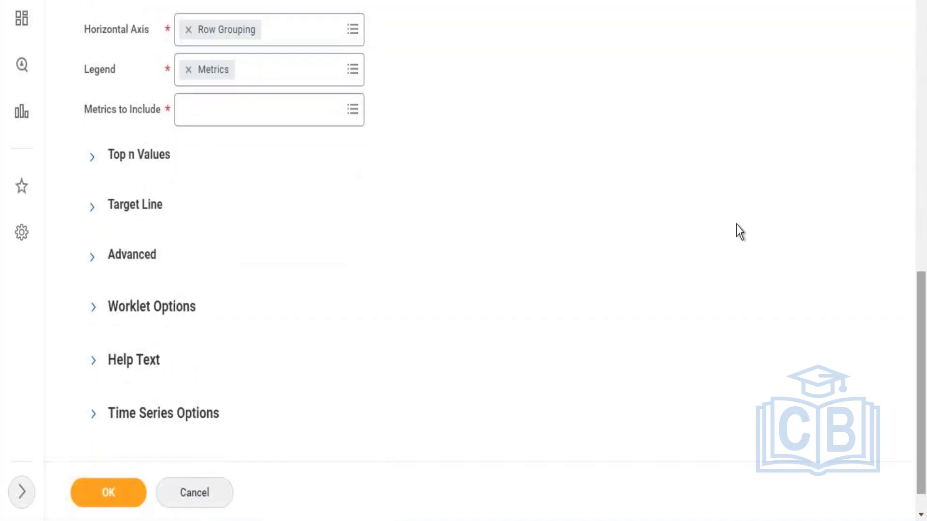
left_click(300, 115)
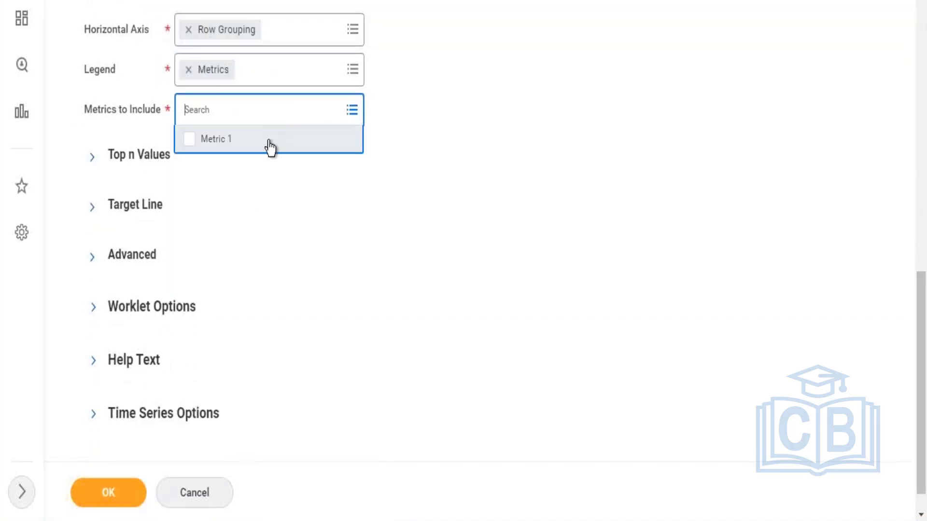
left_click(270, 145)
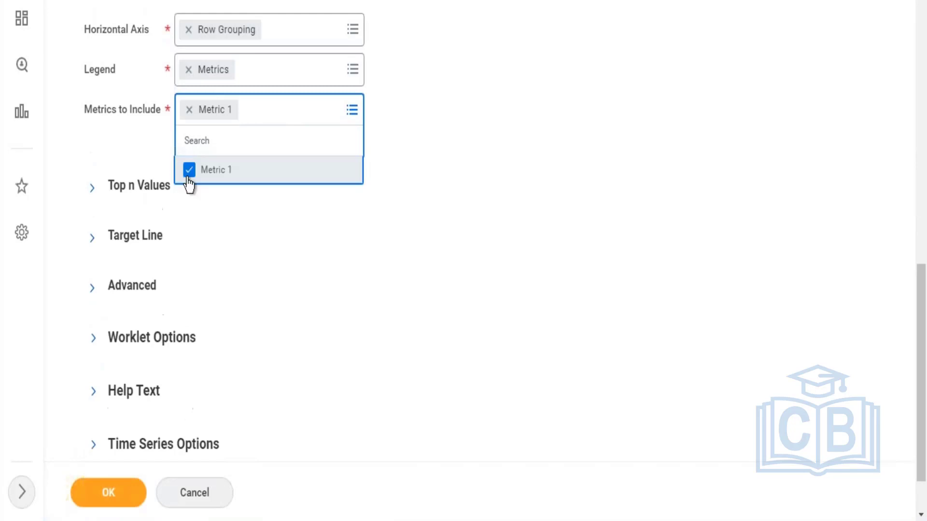
left_click(126, 193)
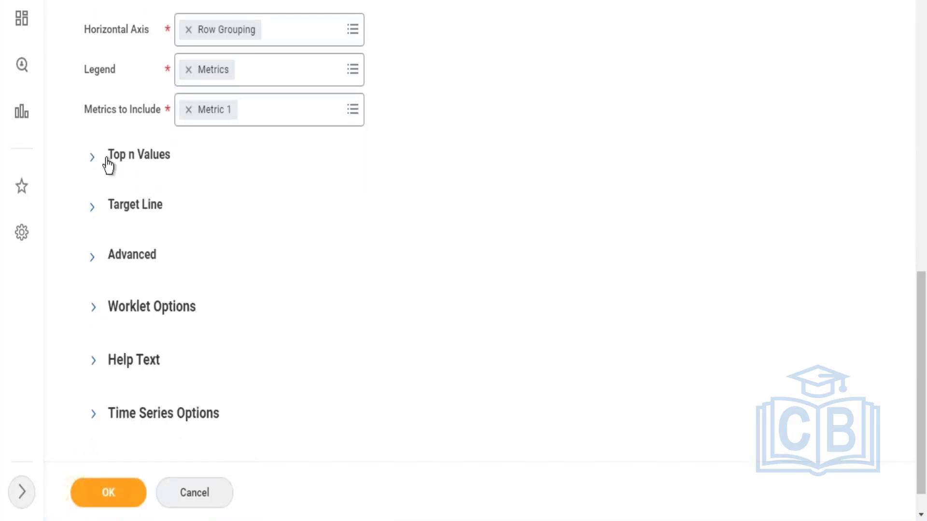
Step: Set Metric 1 as the chart's Top n field, try to save the report, and expand the Target Line options
left_click(91, 159)
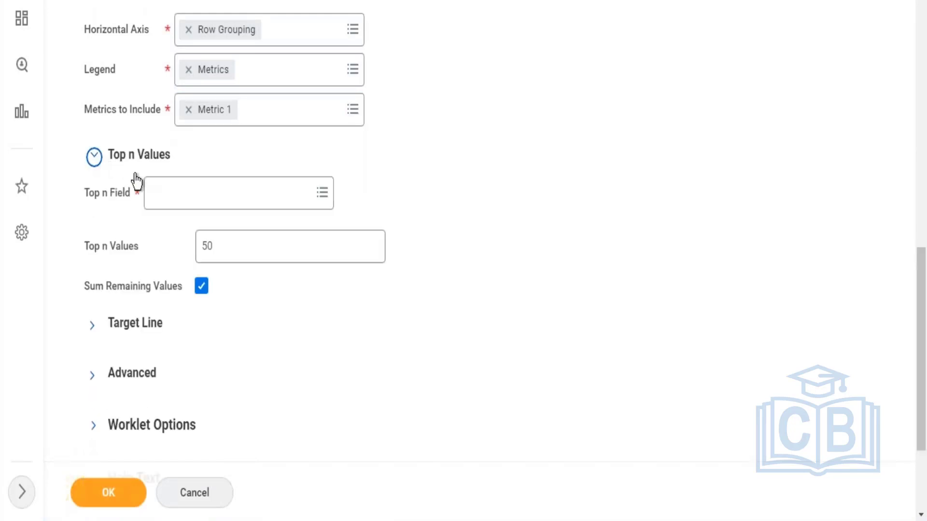
left_click(201, 196)
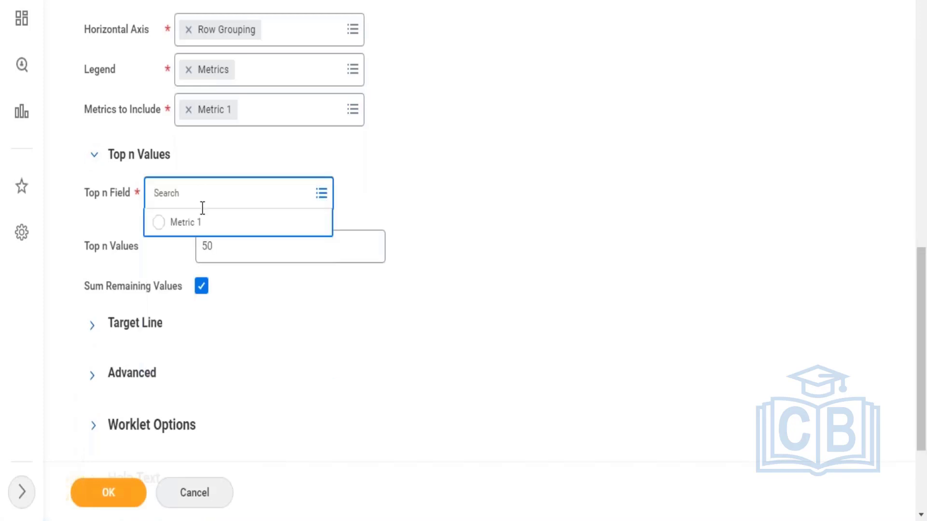
left_click(201, 234)
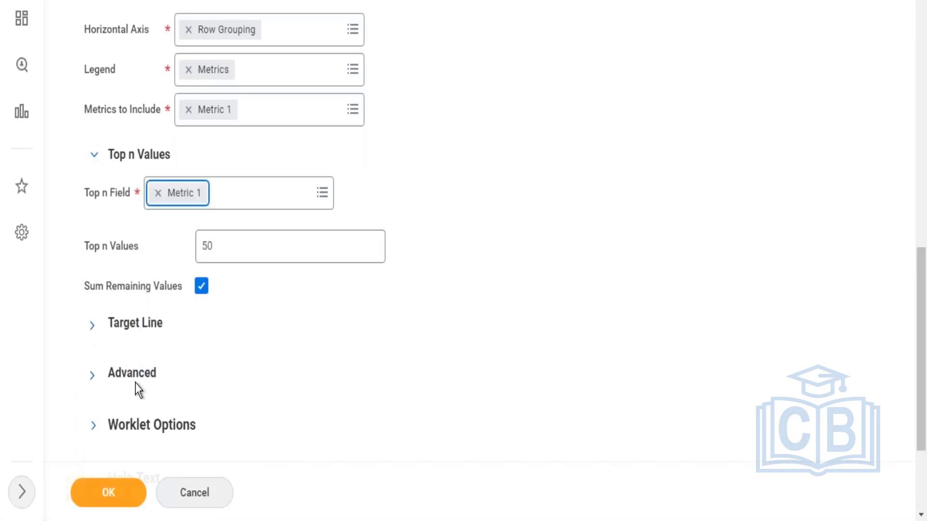
left_click(120, 496)
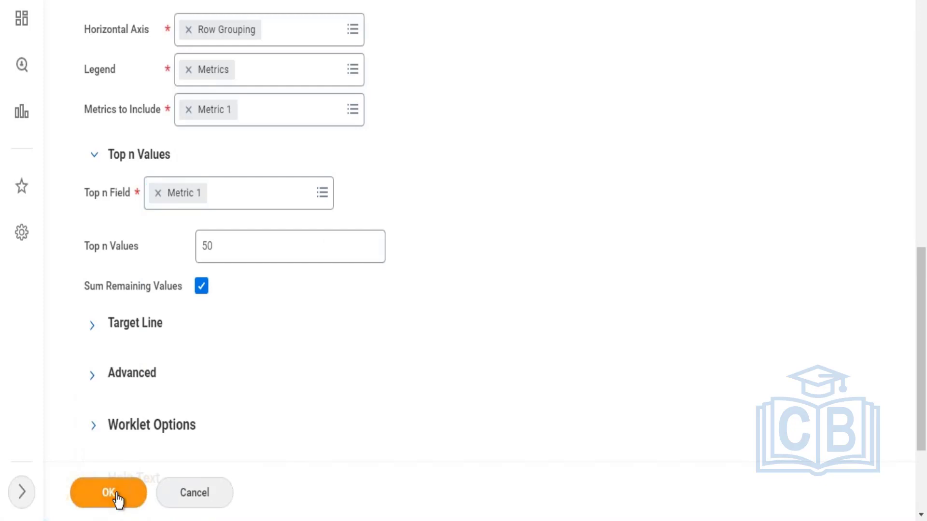
left_click(93, 327)
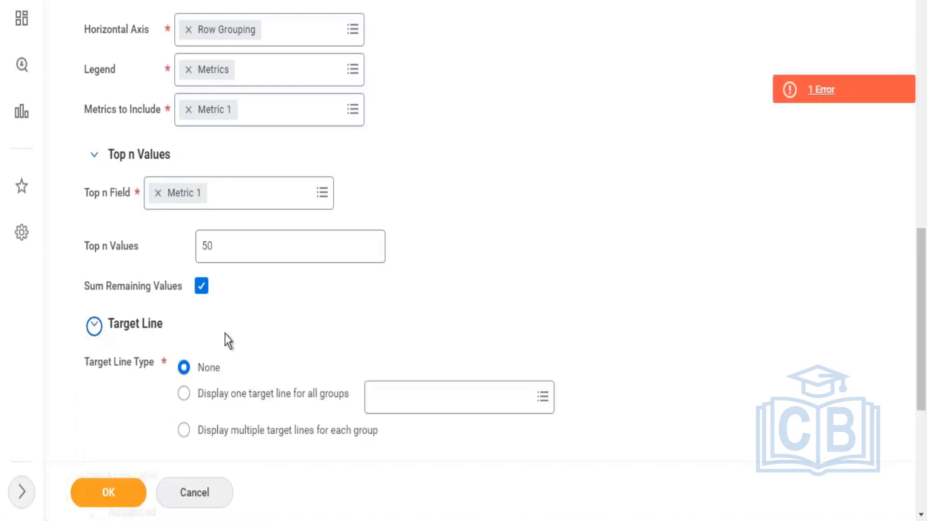
Step: Set the Data Source Filter to Trended Workers for all Organizations, then save the report and open its run prompts
left_click(839, 87)
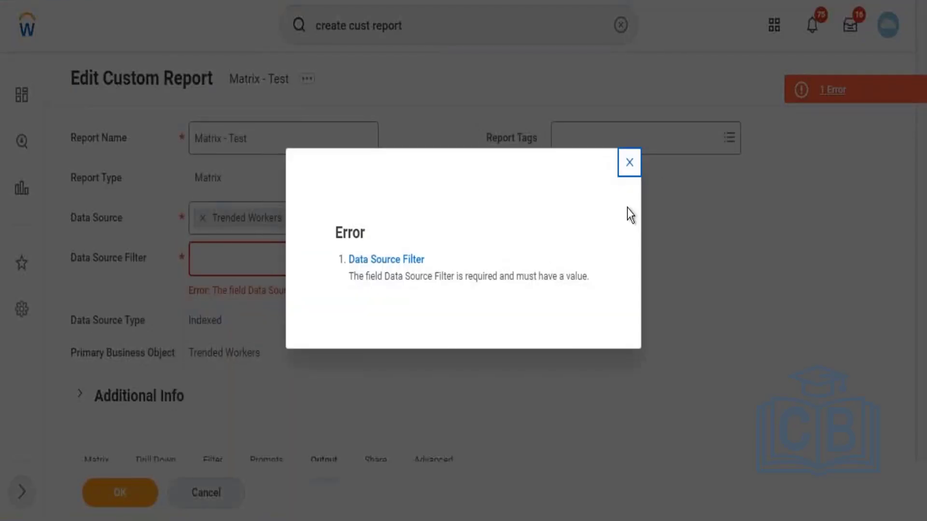
left_click(634, 172)
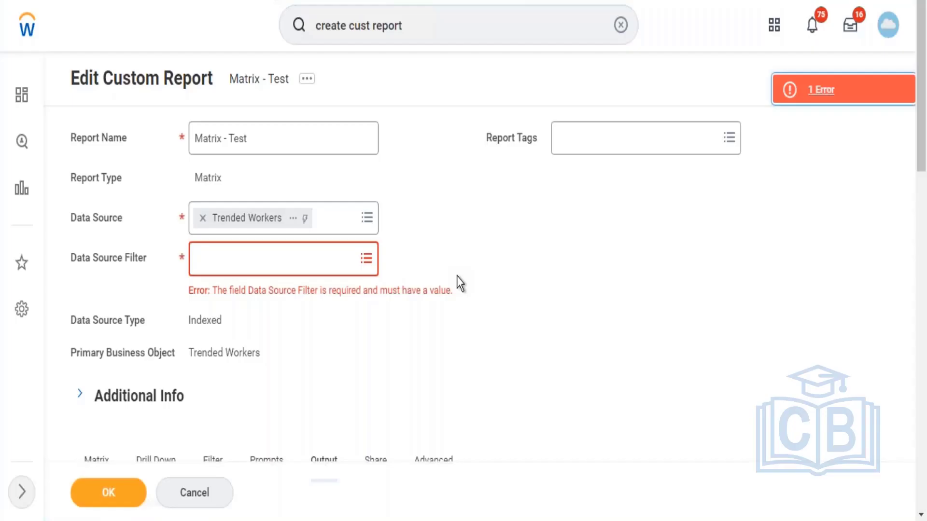
left_click(260, 257)
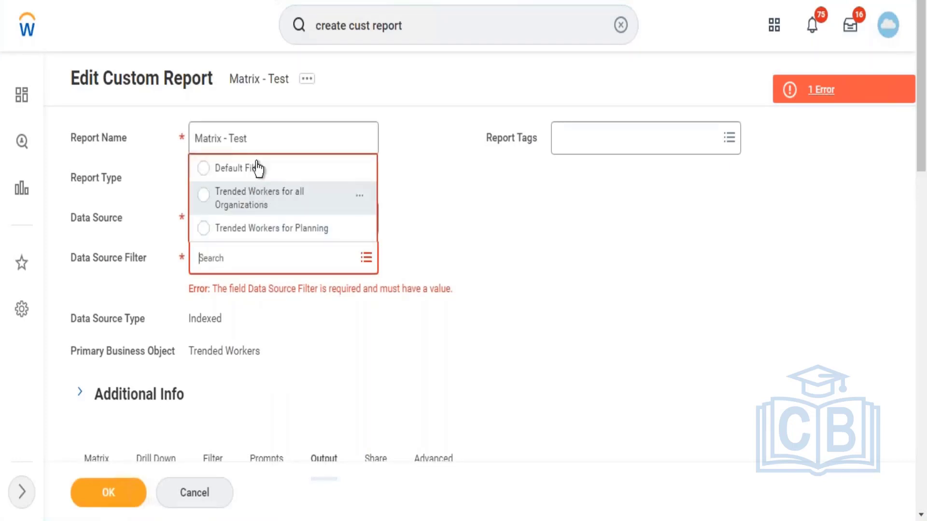
left_click(269, 203)
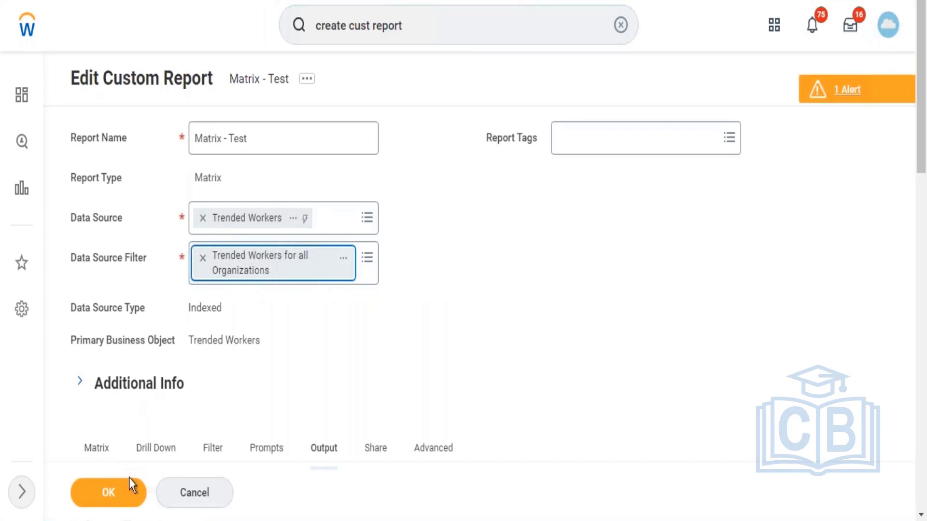
left_click(124, 501)
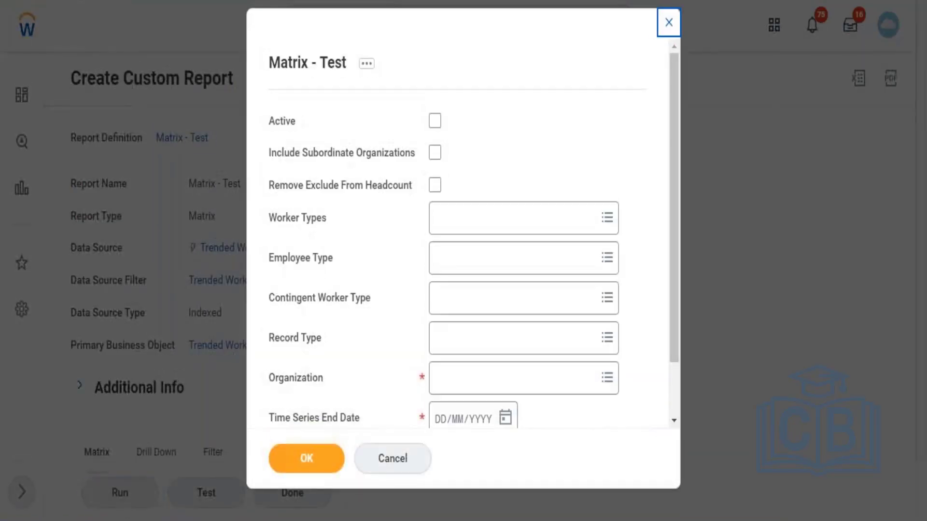
Step: Try to pick an organization for the run from the My Organizations and Supervisory Organizations by Manager categories
left_click(456, 393)
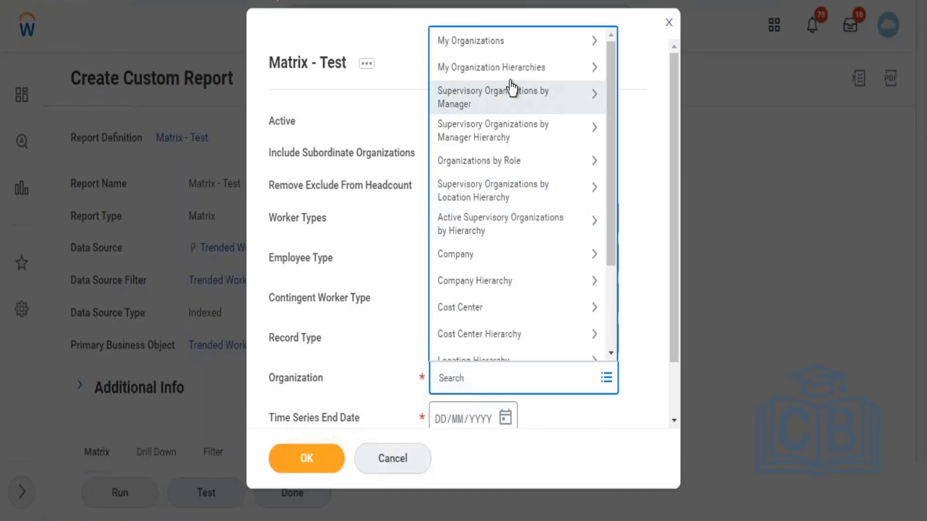
left_click(519, 48)
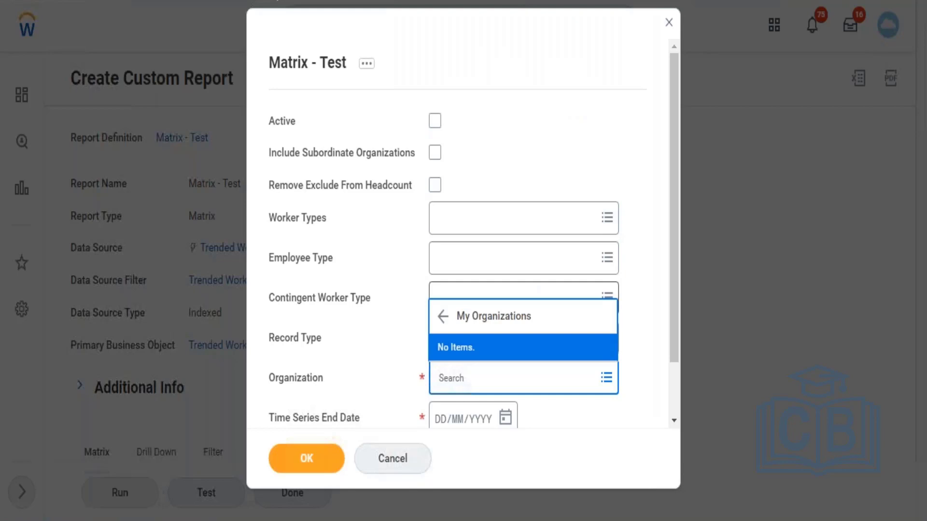
left_click(443, 317)
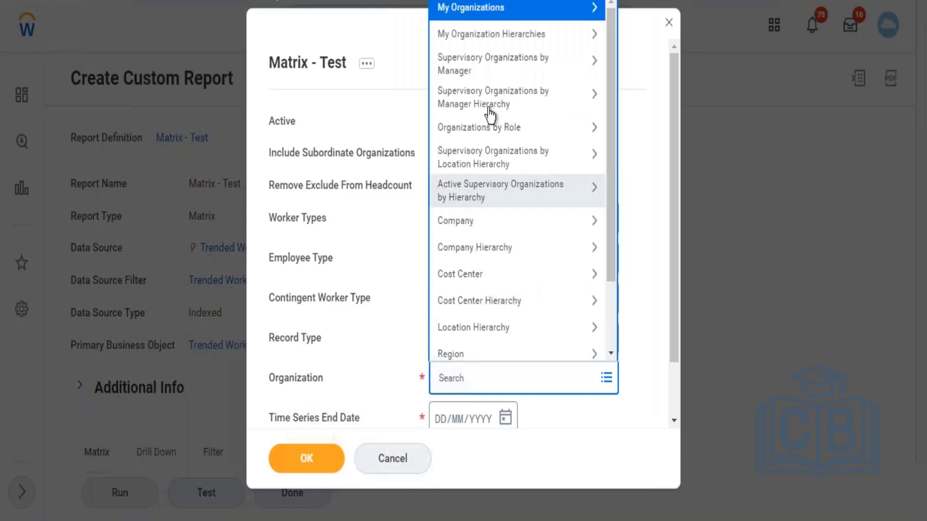
left_click(500, 72)
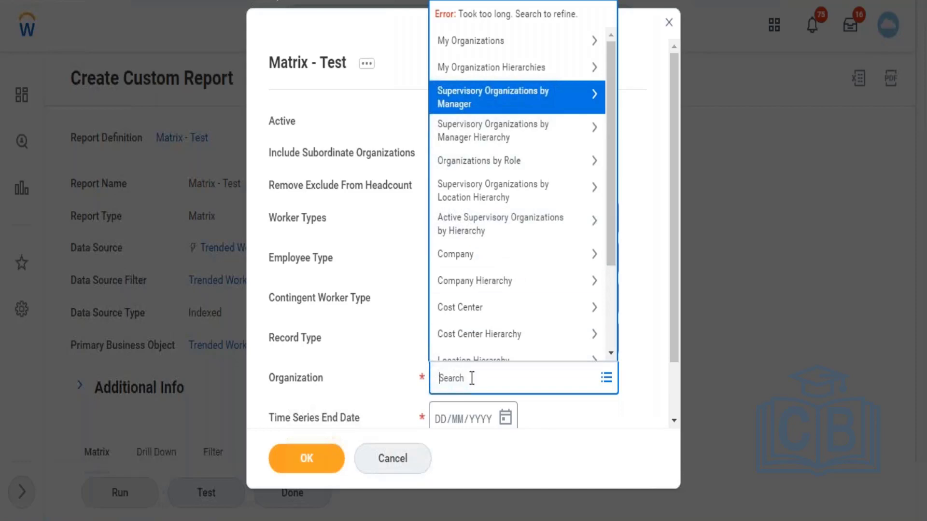
Step: Search the Organization prompt by the person's first name and select every matching organization
type("John")
key("Return")
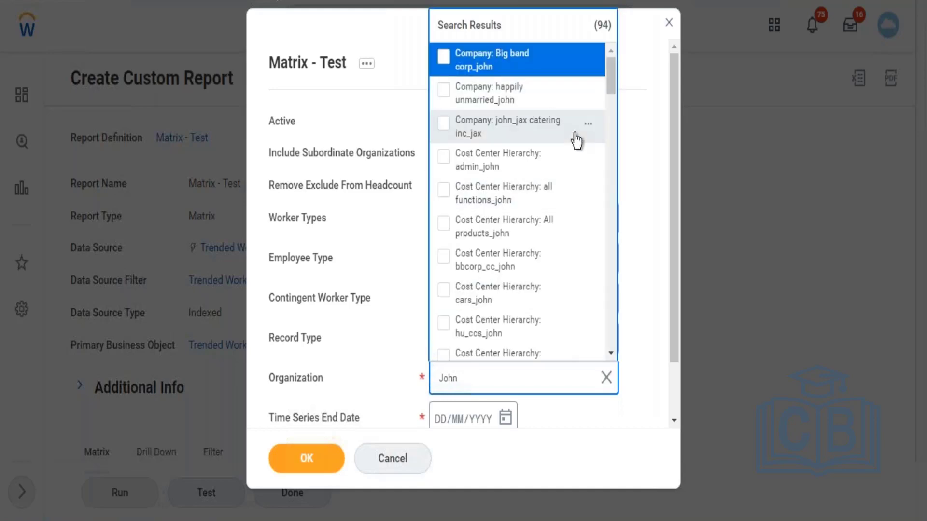
key("ctrl+a")
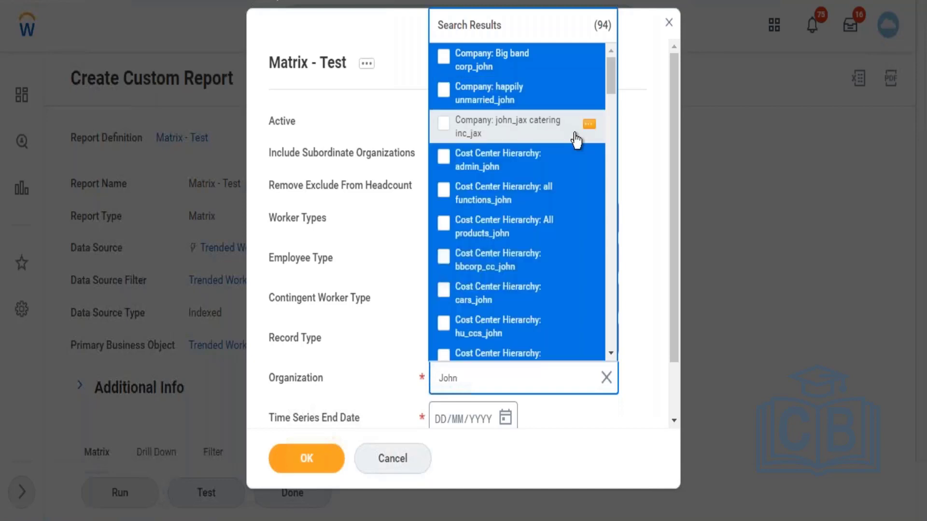
key("Return")
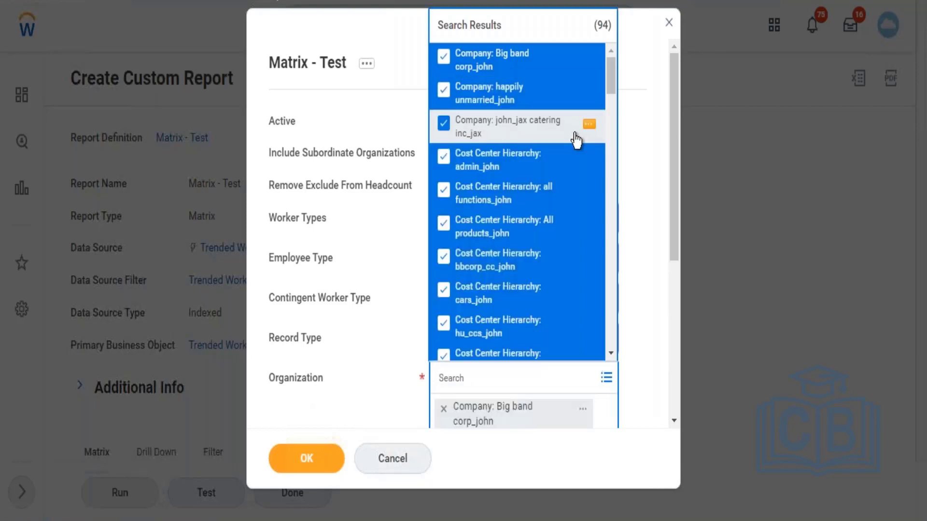
left_click(632, 199)
Step: Try to run the report with Time Series End Date 01/01/2010 and Time Series Start Date 01/01/2022, and check the error details
left_click_drag(676, 201, 674, 379)
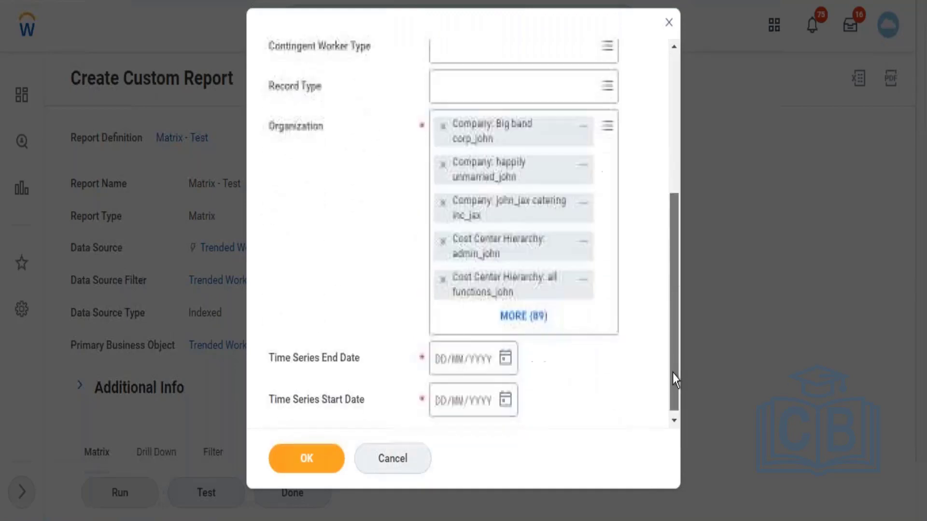
left_click(505, 356)
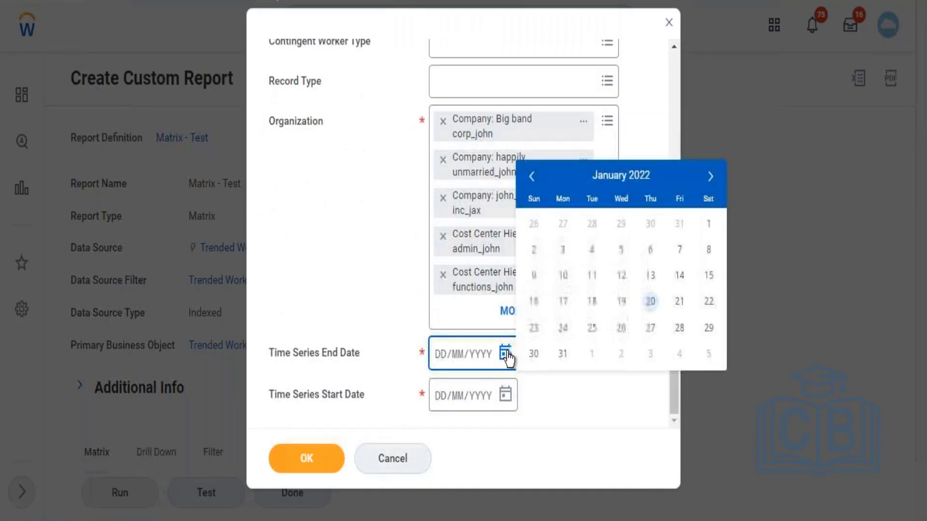
left_click(440, 357)
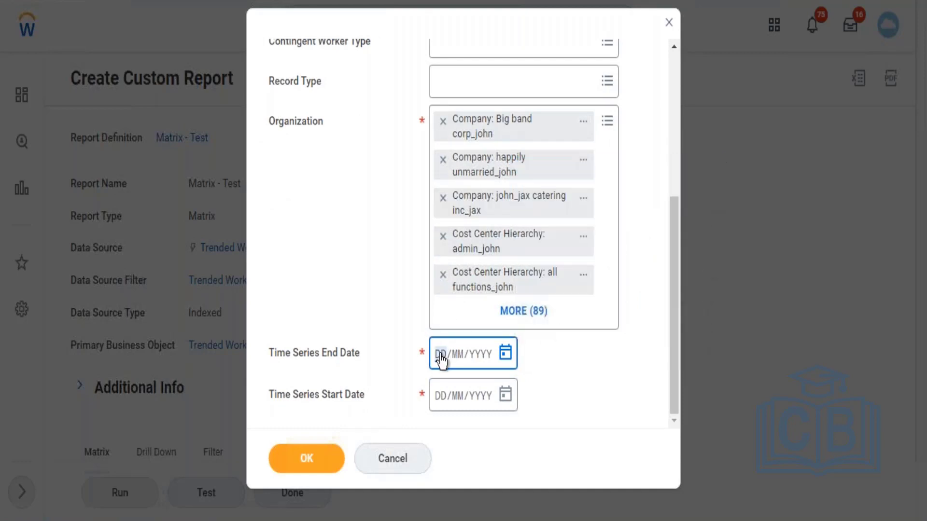
type("01/01/2010")
left_click(440, 395)
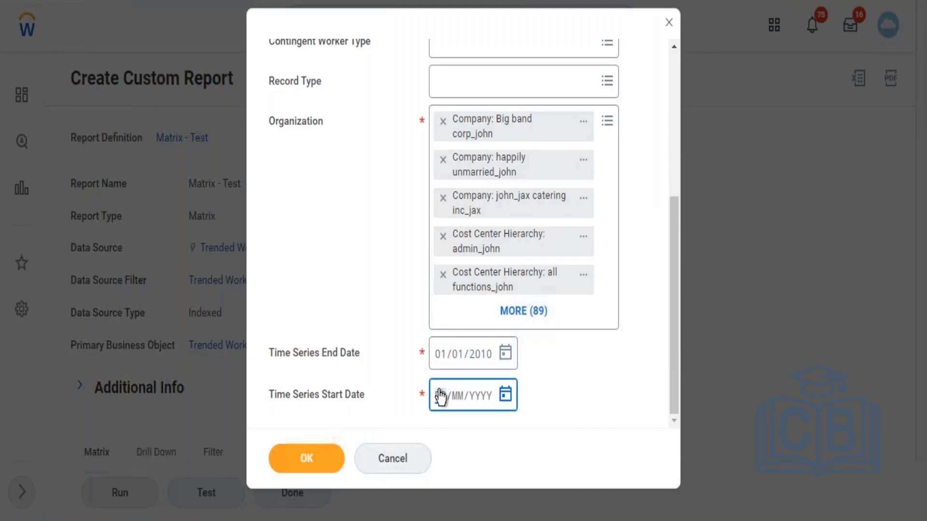
type("01/01/2022")
left_click(314, 465)
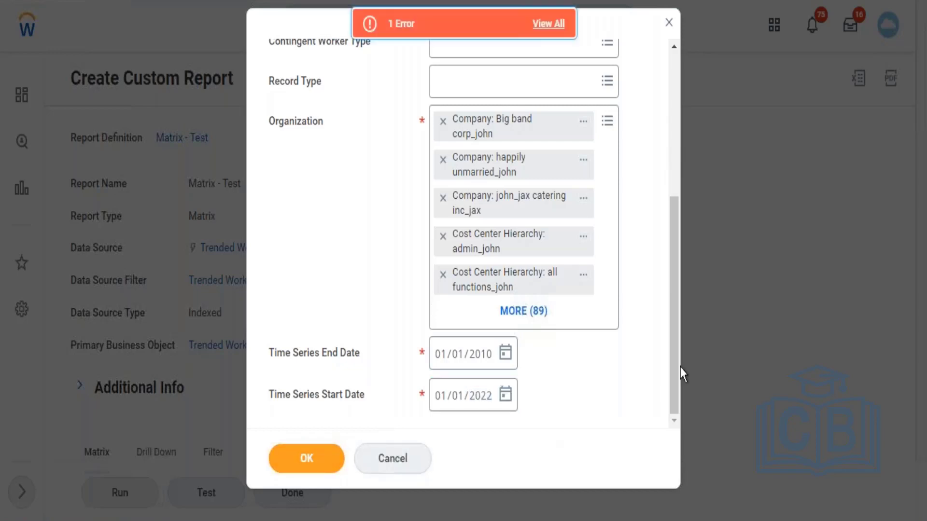
left_click_drag(675, 312, 662, 116)
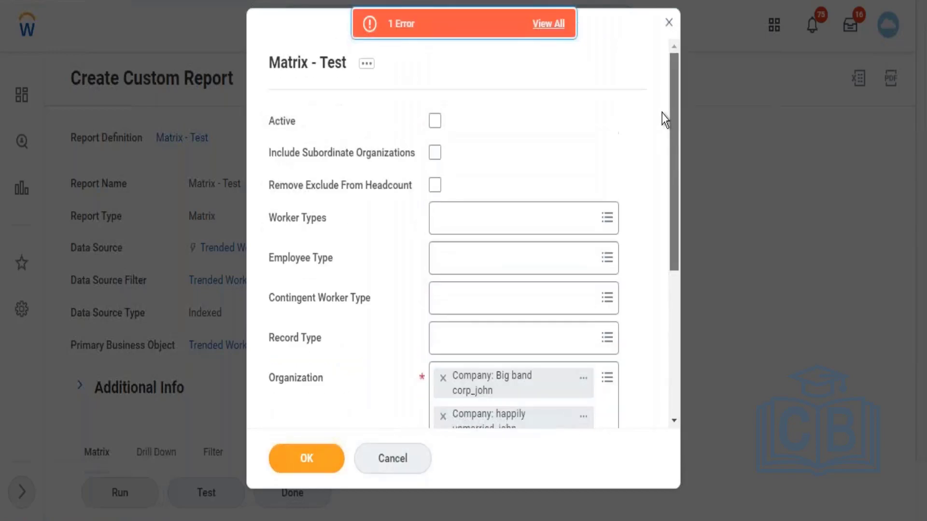
left_click(555, 26)
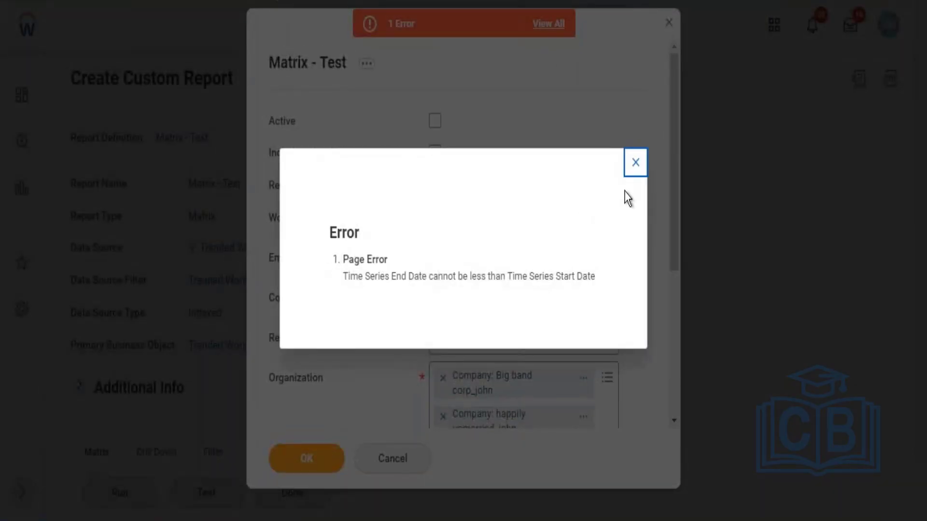
left_click(635, 164)
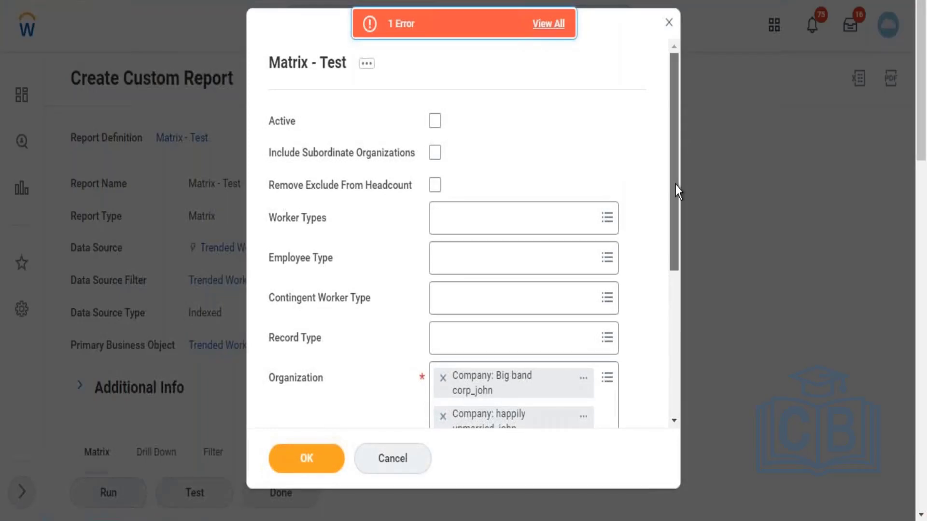
Step: Set the Time Series End Date to 01/01/2022 and the Time Series Start Date to 01/01/2010, and run the report
left_click_drag(676, 185, 664, 359)
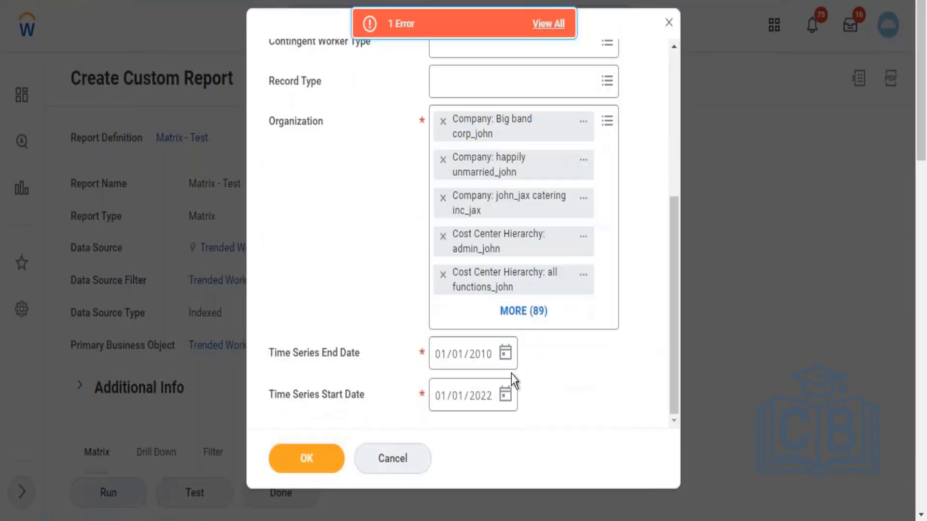
left_click(441, 365)
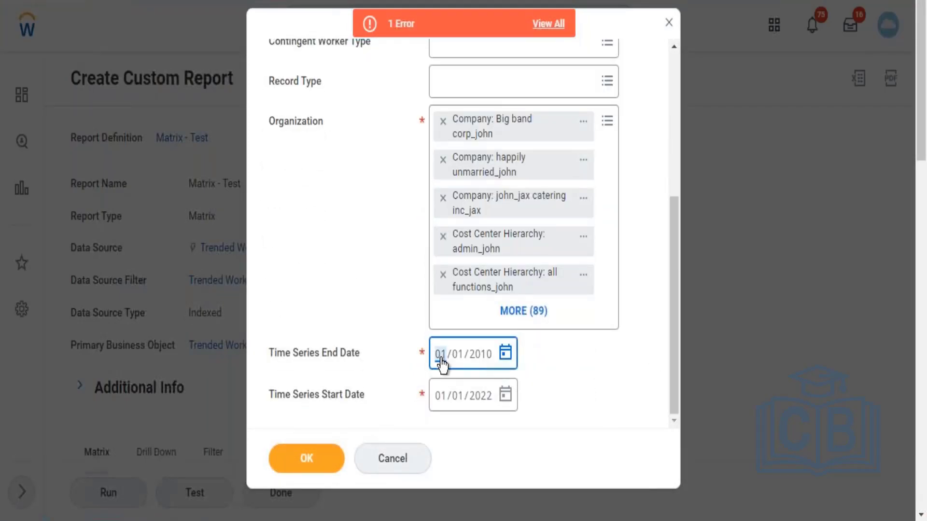
key("BackSpace")
type("01/01/")
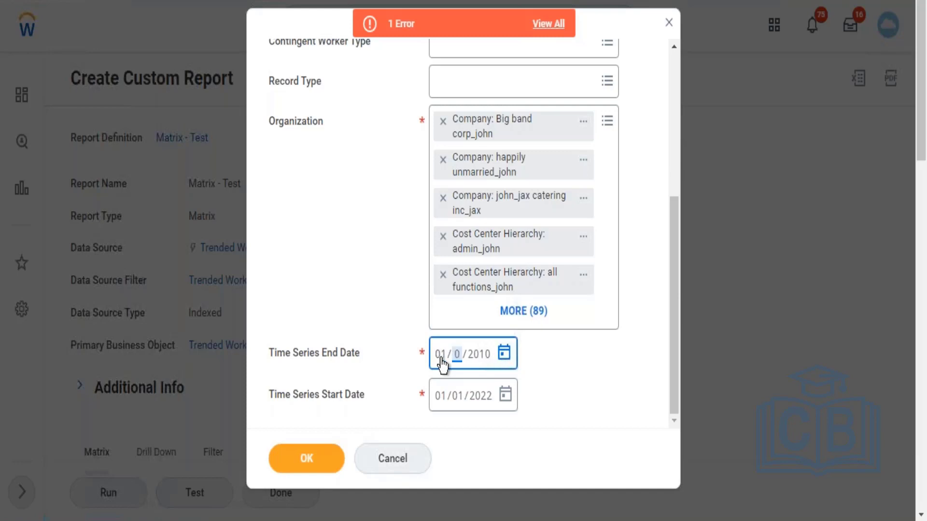
type("2022")
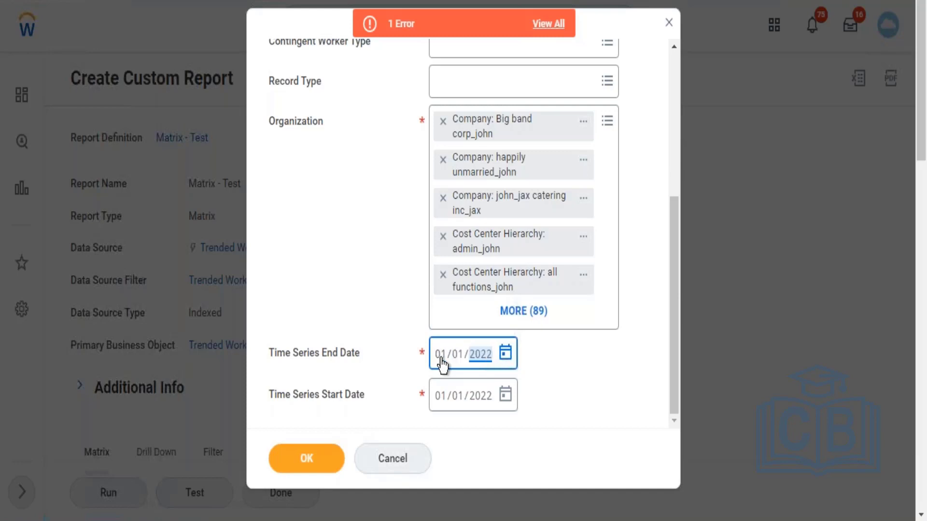
left_click(440, 397)
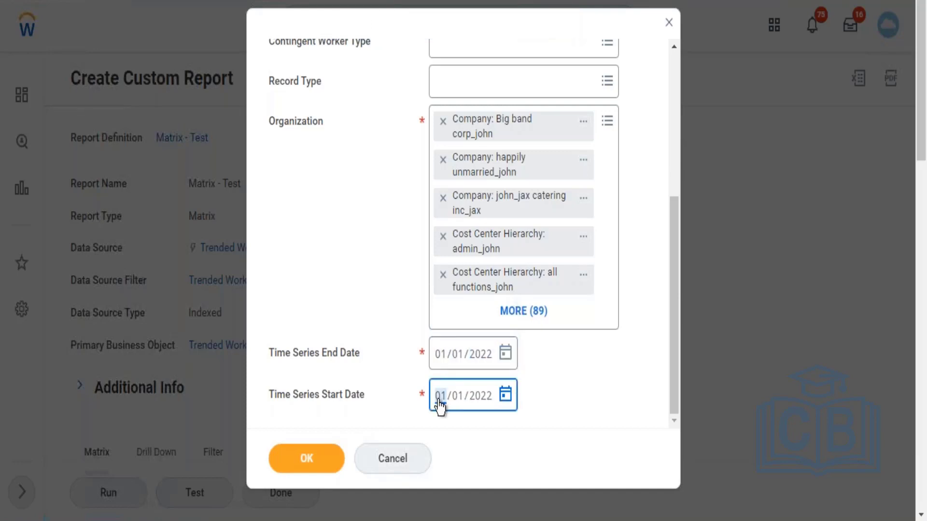
type("01/01/2010")
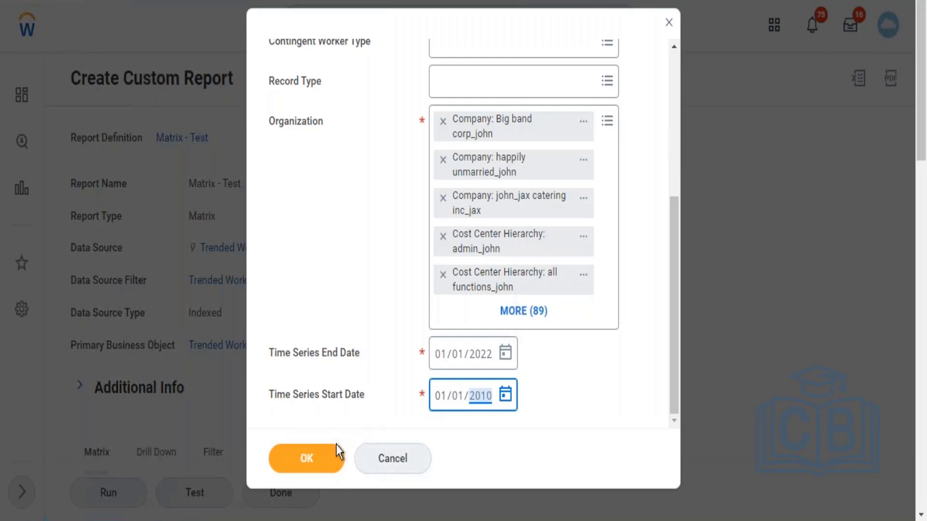
left_click(314, 467)
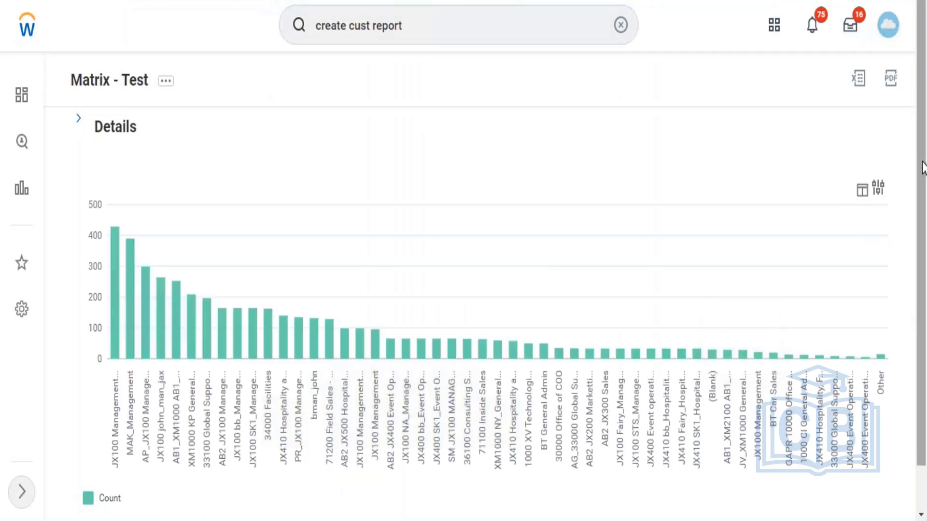
Step: Examine the worker count of individual bars in the Matrix - Test chart, from the largest groups to Other
scroll(922, 166, "down", 1)
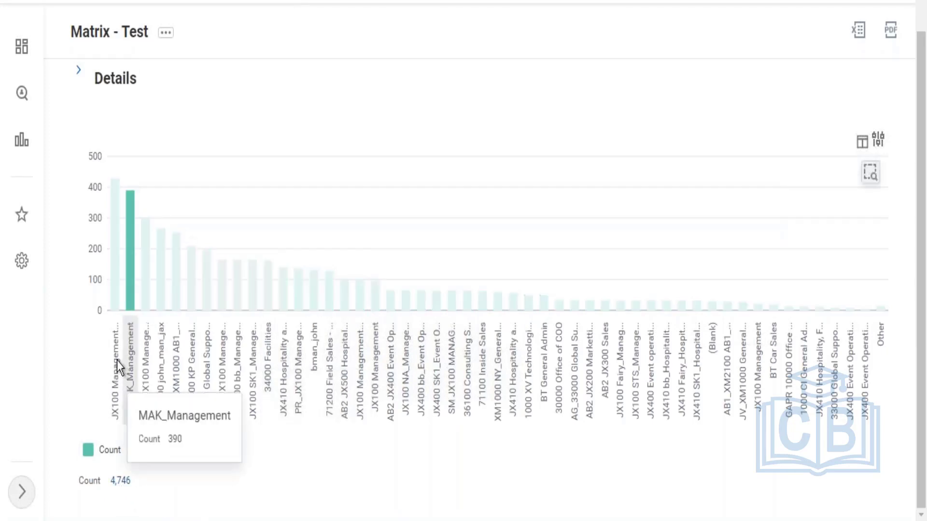
mouse_move(117, 356)
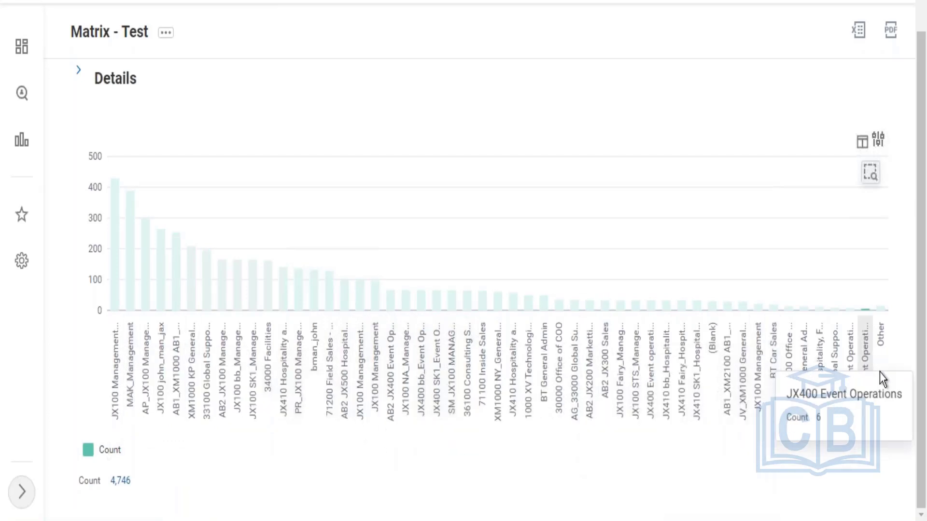
mouse_move(880, 373)
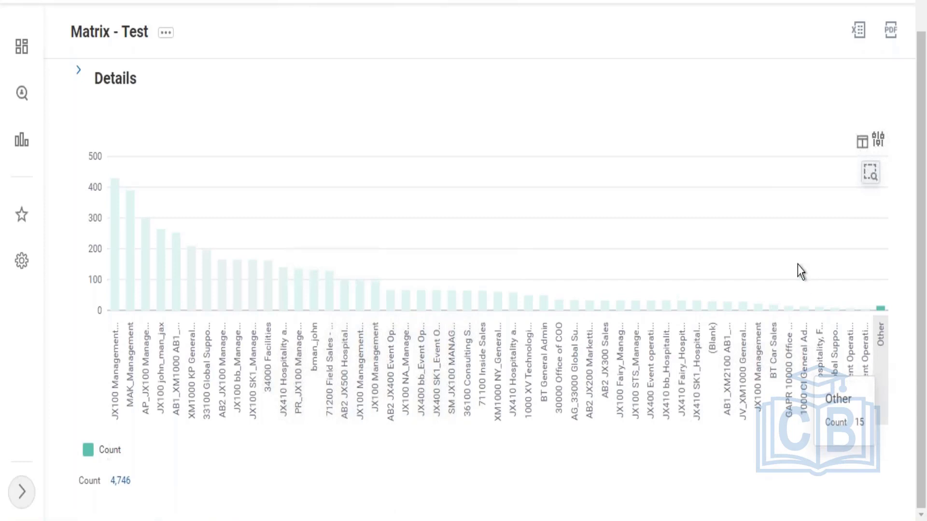
Step: Export the Matrix - Test report results to an Excel workbook and download the file
mouse_move(363, 328)
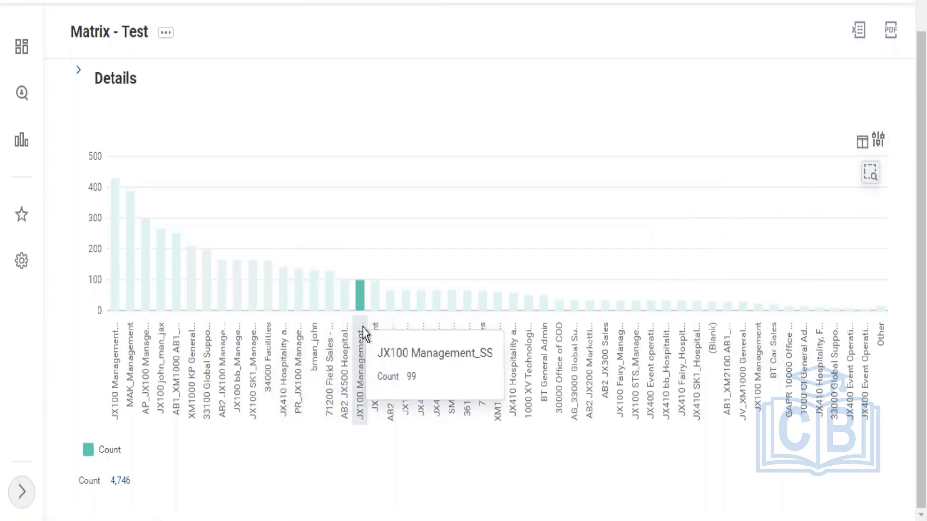
left_click(858, 35)
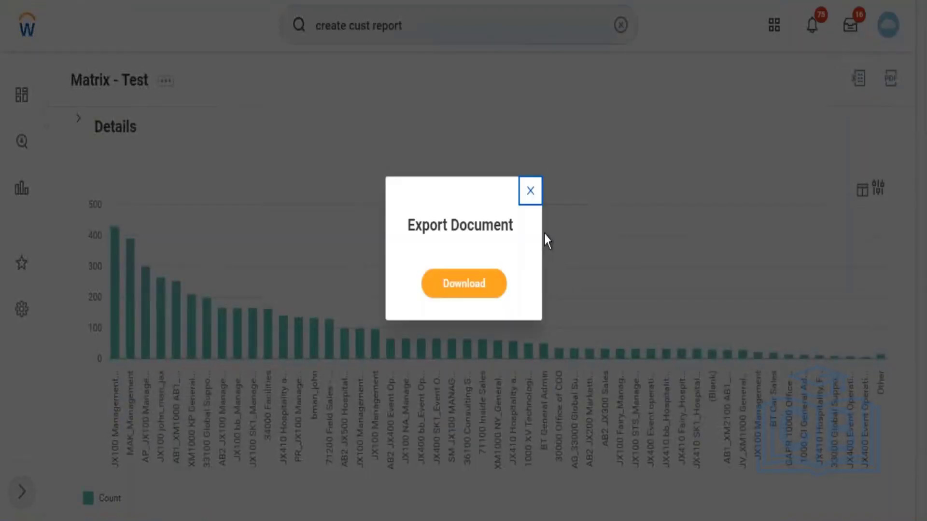
left_click(470, 290)
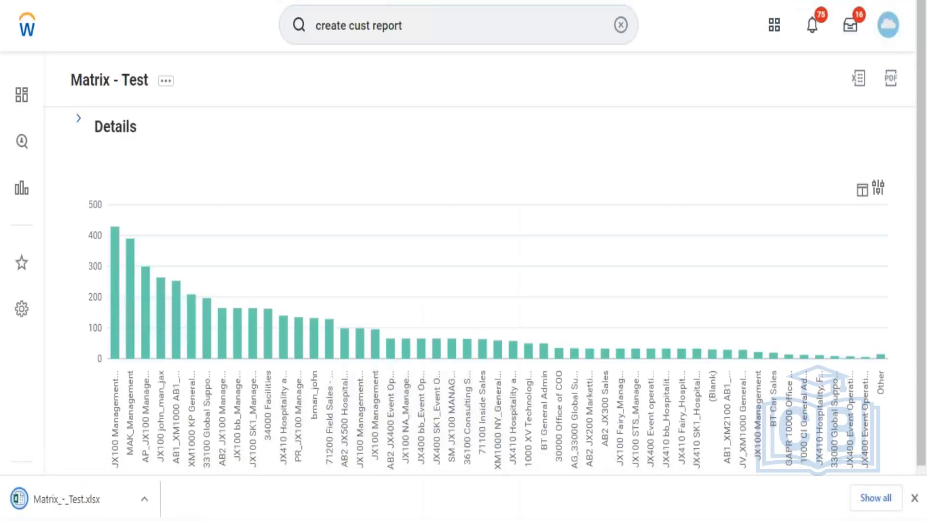
Step: Open the downloaded Matrix_-_Test.xlsx in Excel, dismiss the Office welcome window, and return to the Workday report
left_click(40, 502)
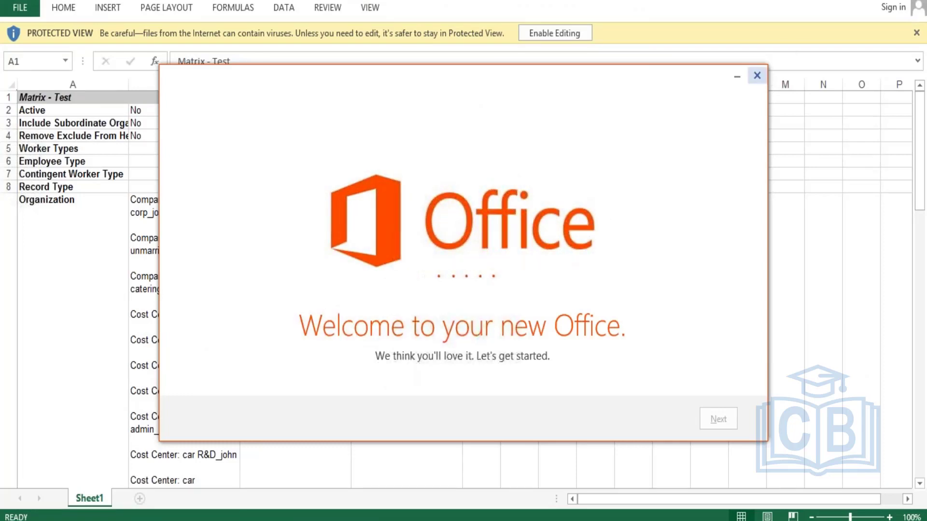
left_click(756, 76)
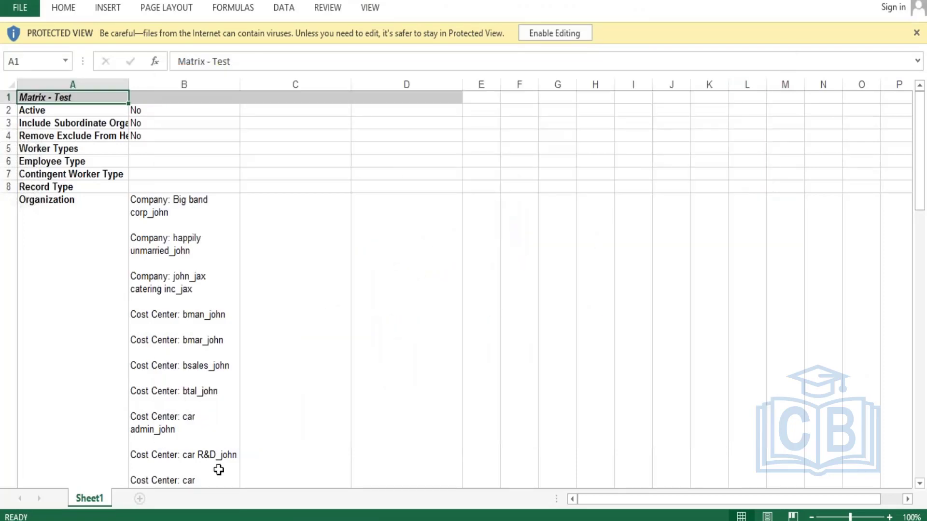
left_click(188, 520)
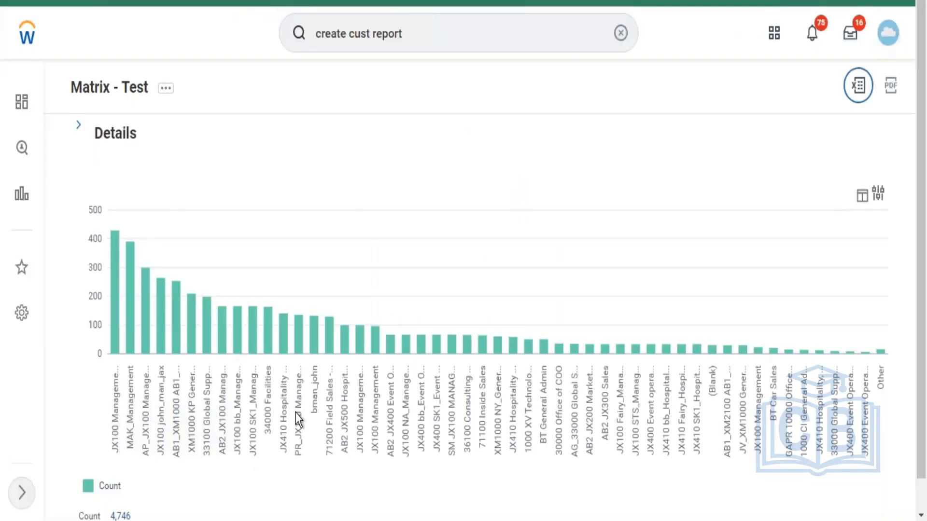
left_click(296, 413)
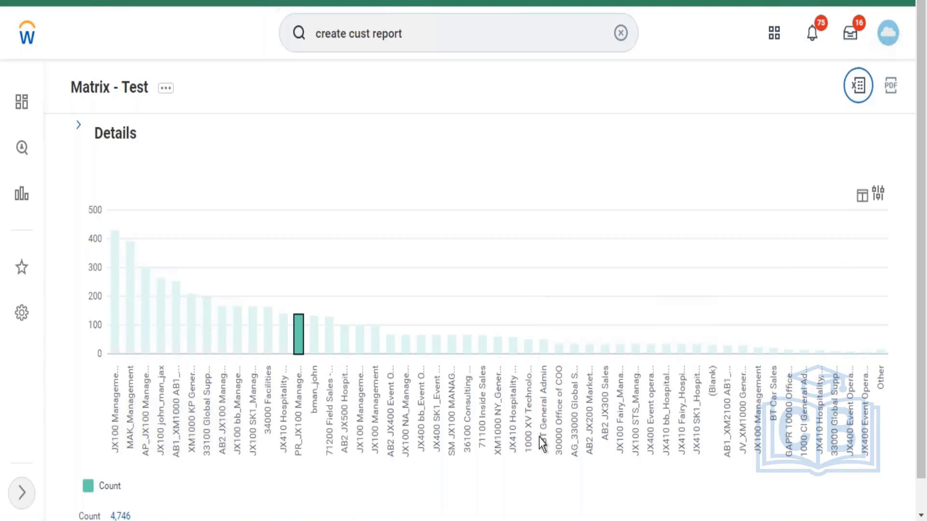
left_click(349, 520)
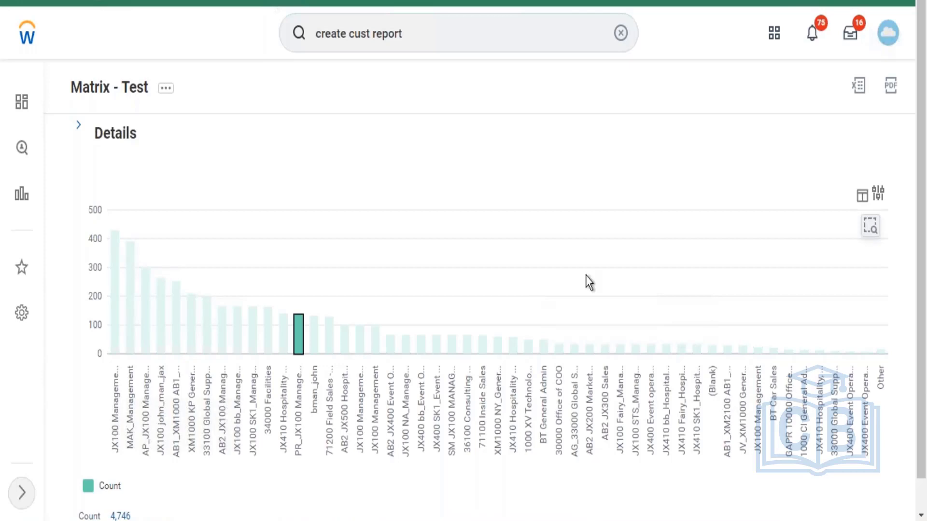
left_click_drag(724, 232, 719, 57)
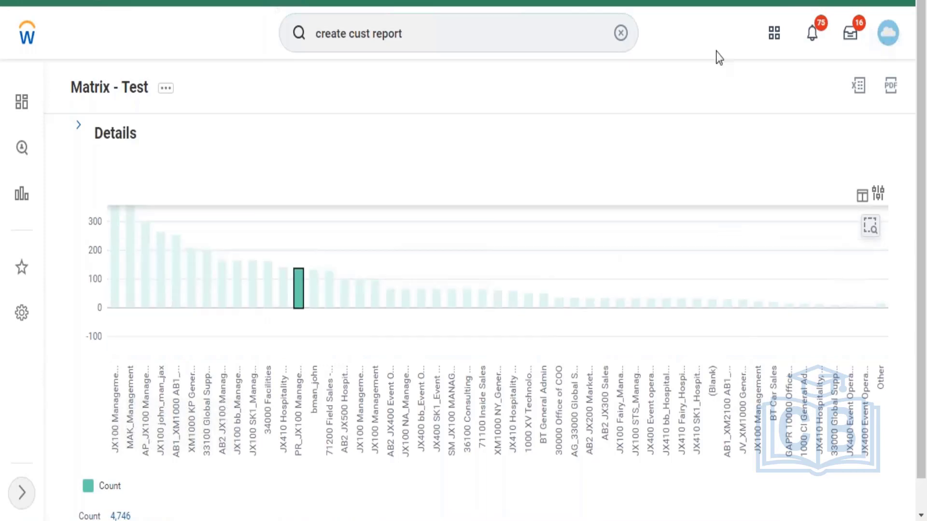